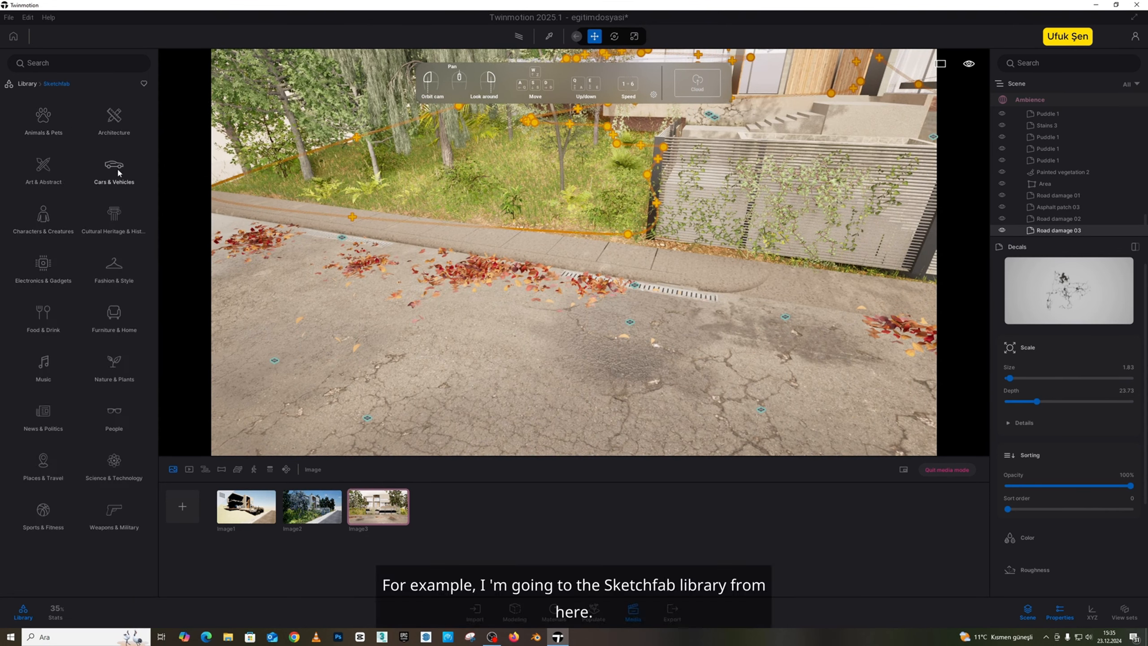
- Place the BMW E34 [stance style] model from Sketchfab's Cars & Vehicles category on the road beside the sidewalk
{"action": "left_click", "coordinate": [117, 169]}
{"action": "mouse_move", "coordinate": [44, 108]}
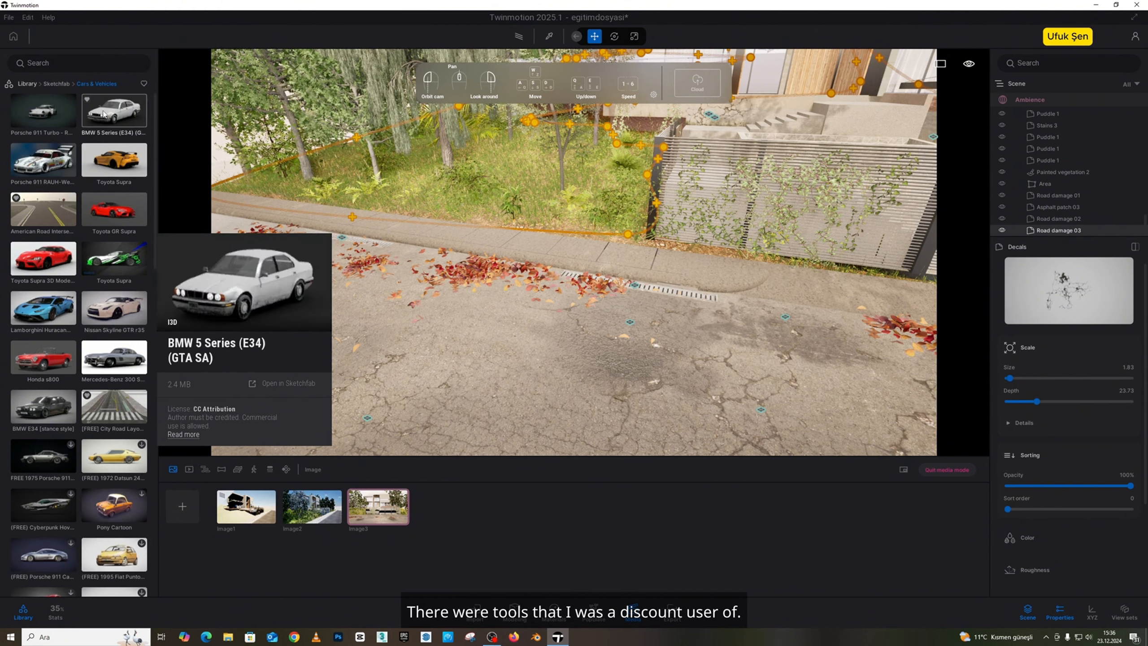
{"action": "left_click_drag", "start_coordinate": [109, 110], "coordinate": [456, 279]}
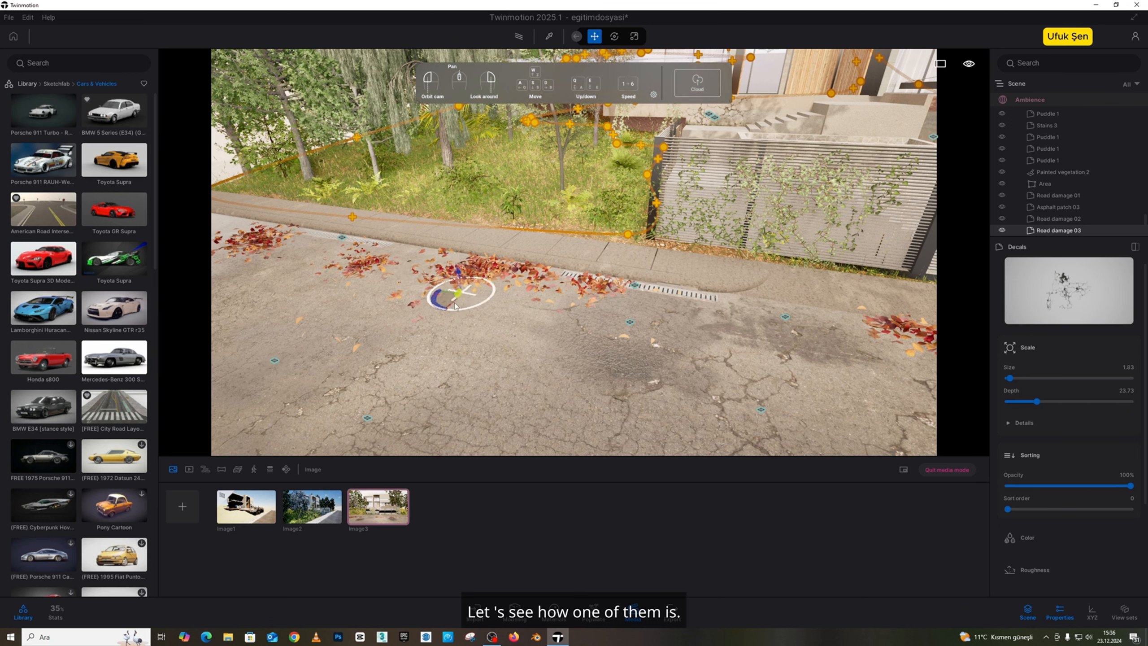
{"action": "left_click", "coordinate": [647, 348]}
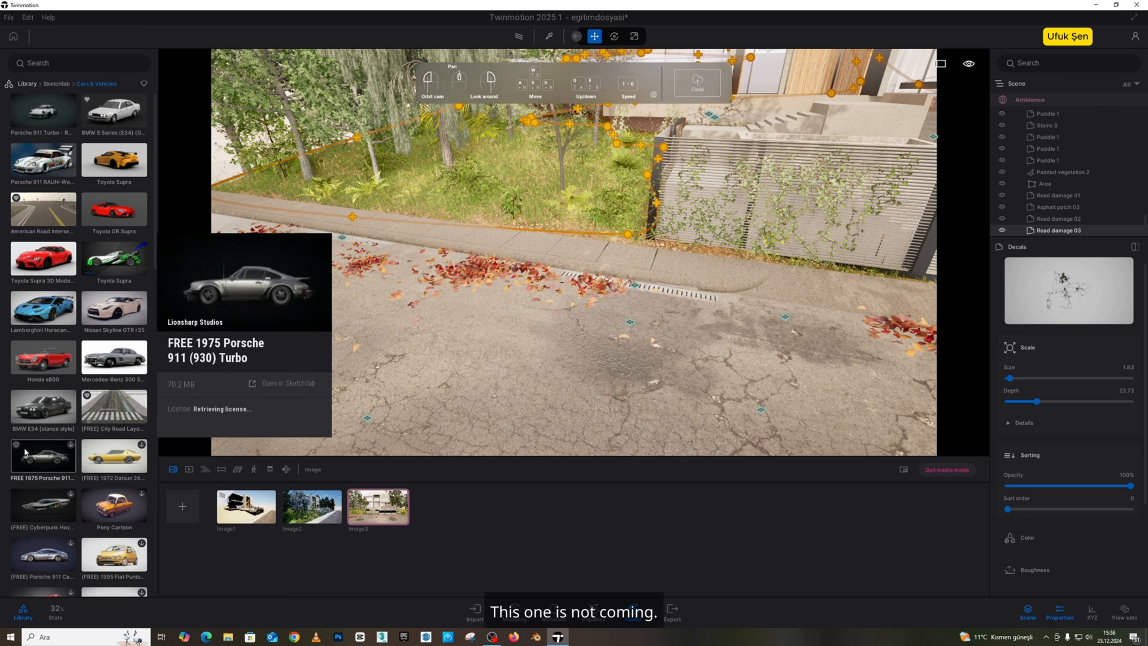
{"action": "left_click_drag", "start_coordinate": [533, 313], "coordinate": [418, 308]}
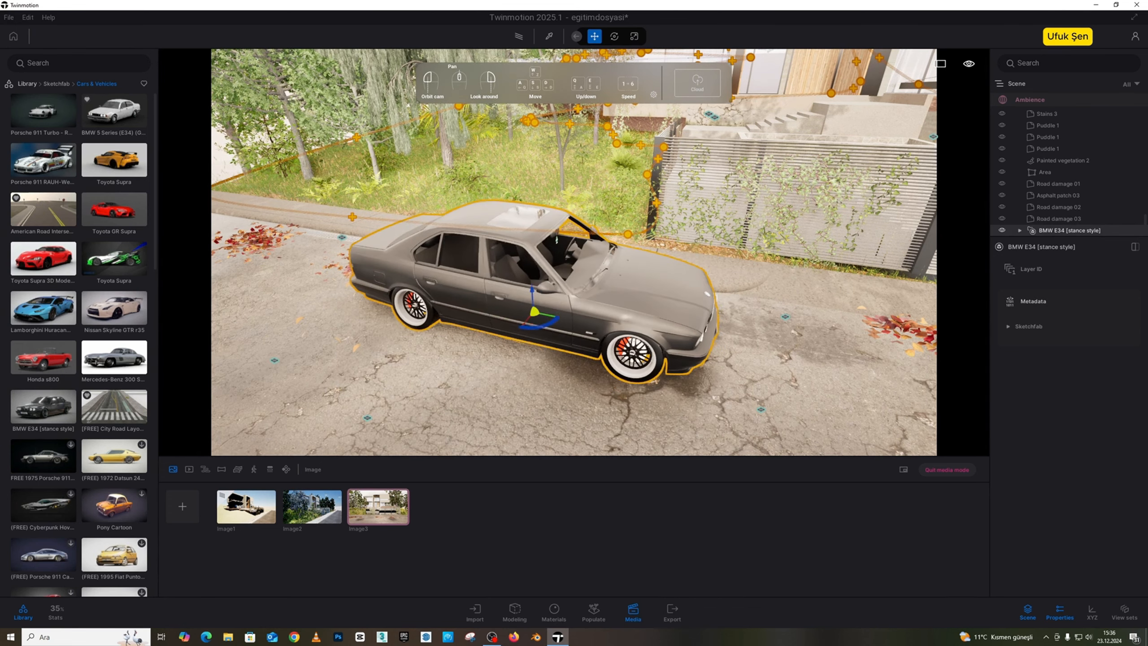
- Shift the BMW sideways to sit closer to the curb
{"action": "key", "text": "d"}
{"action": "right_click_drag", "start_coordinate": [573, 252], "coordinate": [415, 215]}
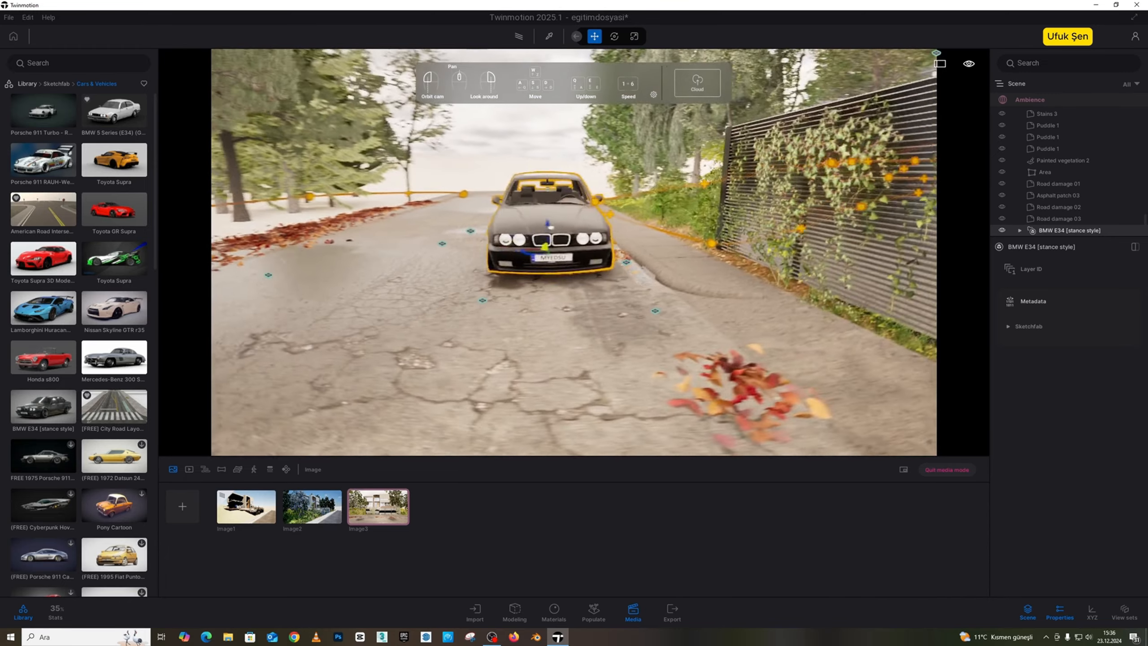
{"action": "right_click_drag", "start_coordinate": [549, 319], "coordinate": [530, 324]}
{"action": "key", "text": "w"}
{"action": "key", "text": "d"}
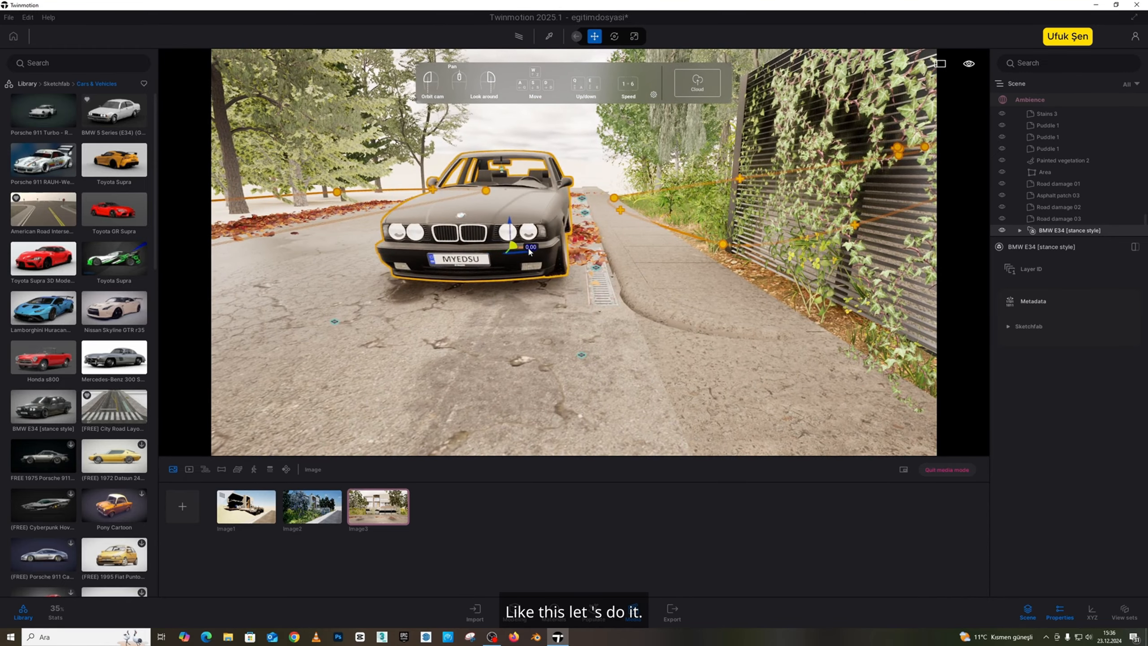
{"action": "left_click_drag", "start_coordinate": [529, 251], "coordinate": [547, 252]}
- Move the BMW backward along the road so it stands among the fallen leaves in front of the tree
{"action": "key", "text": "a"}
{"action": "right_click_drag", "start_coordinate": [513, 180], "coordinate": [626, 185]}
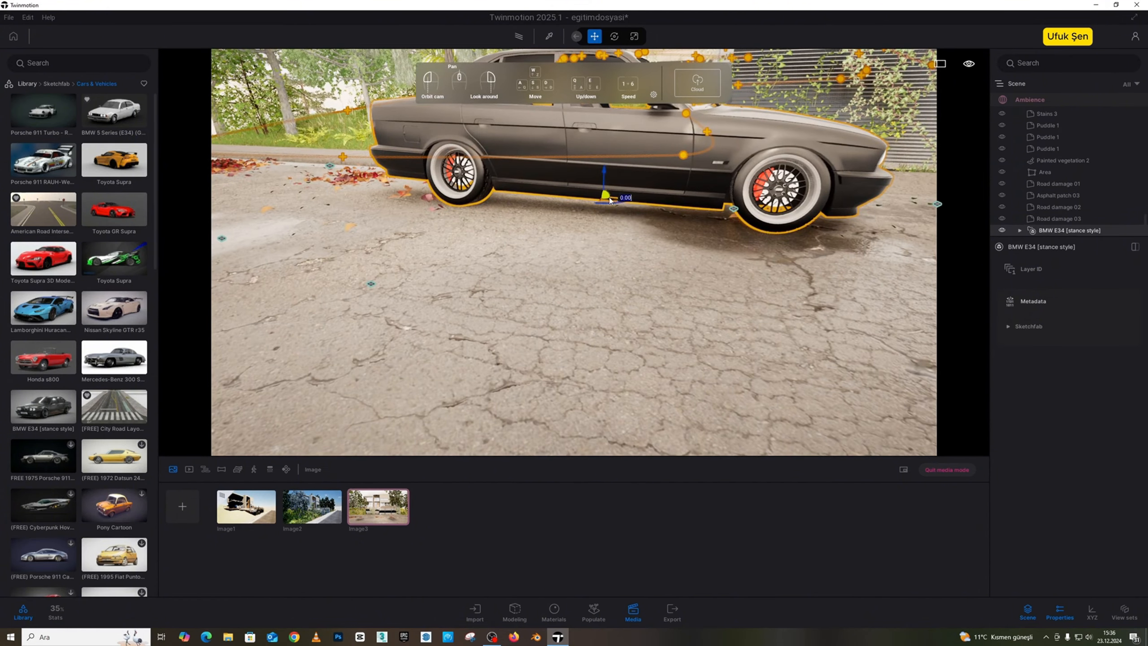
{"action": "left_click_drag", "start_coordinate": [609, 198], "coordinate": [478, 185]}
{"action": "key", "text": "d"}
{"action": "right_click_drag", "start_coordinate": [658, 238], "coordinate": [542, 209]}
{"action": "key", "text": "a"}
{"action": "key", "text": "a"}
{"action": "key", "text": "w"}
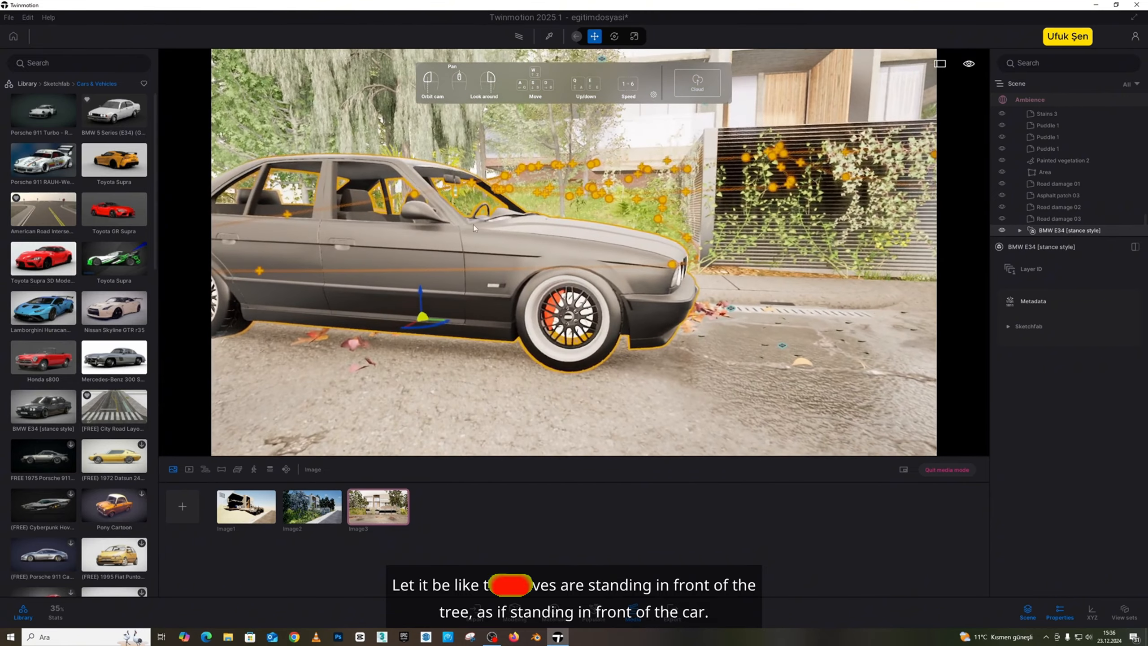
{"action": "key", "text": "a"}
- Browse the Sketchfab Cars & Vehicles models for another car that suits the scene
{"action": "mouse_move", "coordinate": [38, 96]}
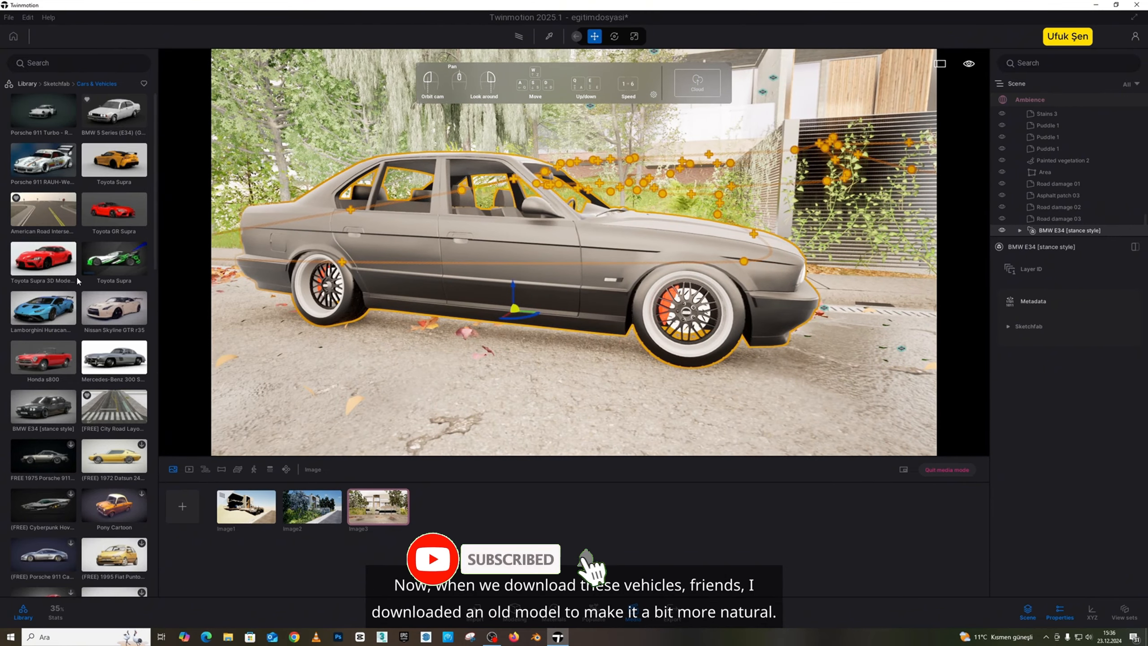
{"action": "key", "text": "d"}
{"action": "right_click_drag", "start_coordinate": [534, 315], "coordinate": [379, 315]}
{"action": "left_click_drag", "start_coordinate": [380, 314], "coordinate": [535, 315]}
{"action": "mouse_move", "coordinate": [91, 321]}
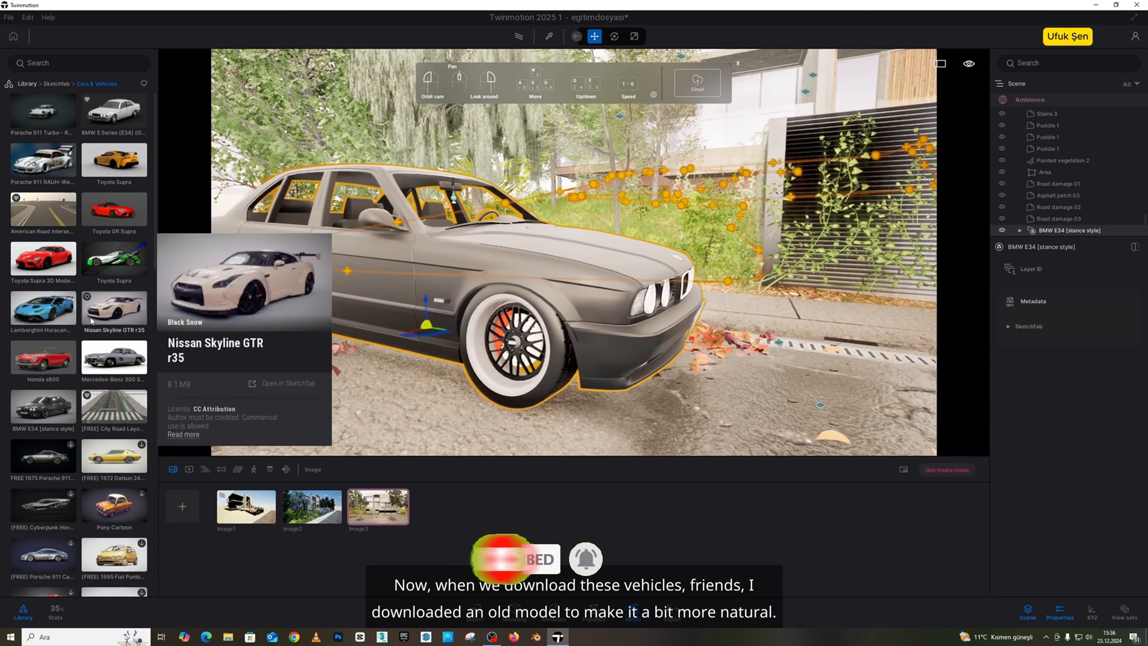
{"action": "scroll", "coordinate": [77, 361], "scroll_direction": "down", "scroll_amount": 3}
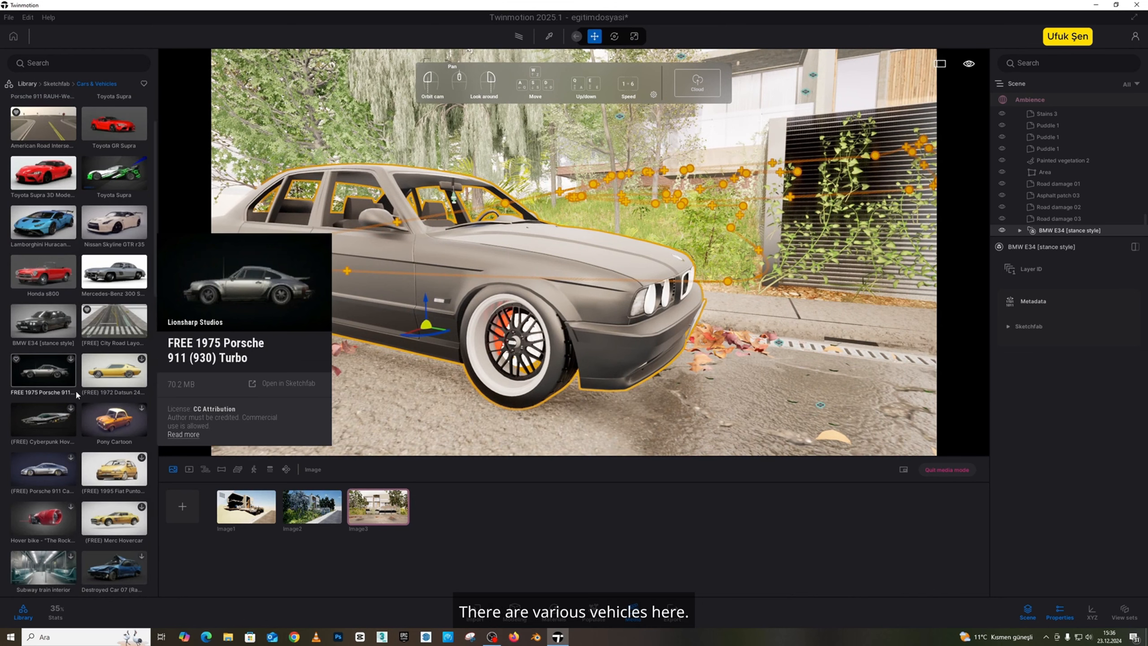
{"action": "scroll", "coordinate": [84, 397], "scroll_direction": "down", "scroll_amount": 2}
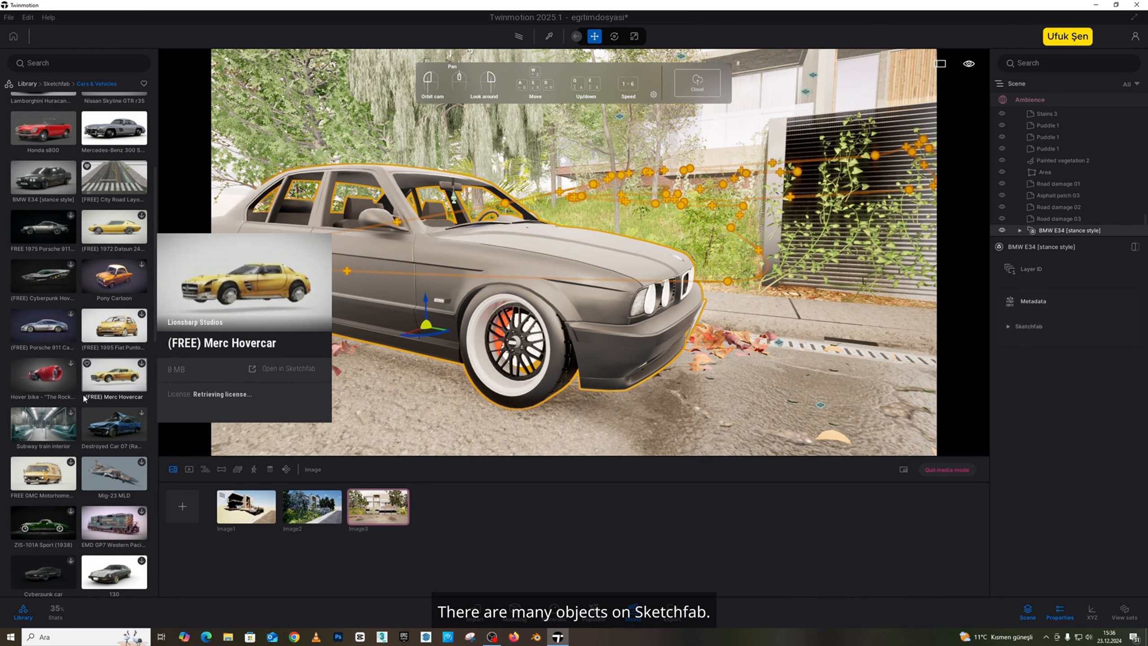
{"action": "scroll", "coordinate": [89, 389], "scroll_direction": "down", "scroll_amount": 2}
{"action": "mouse_move", "coordinate": [107, 364]}
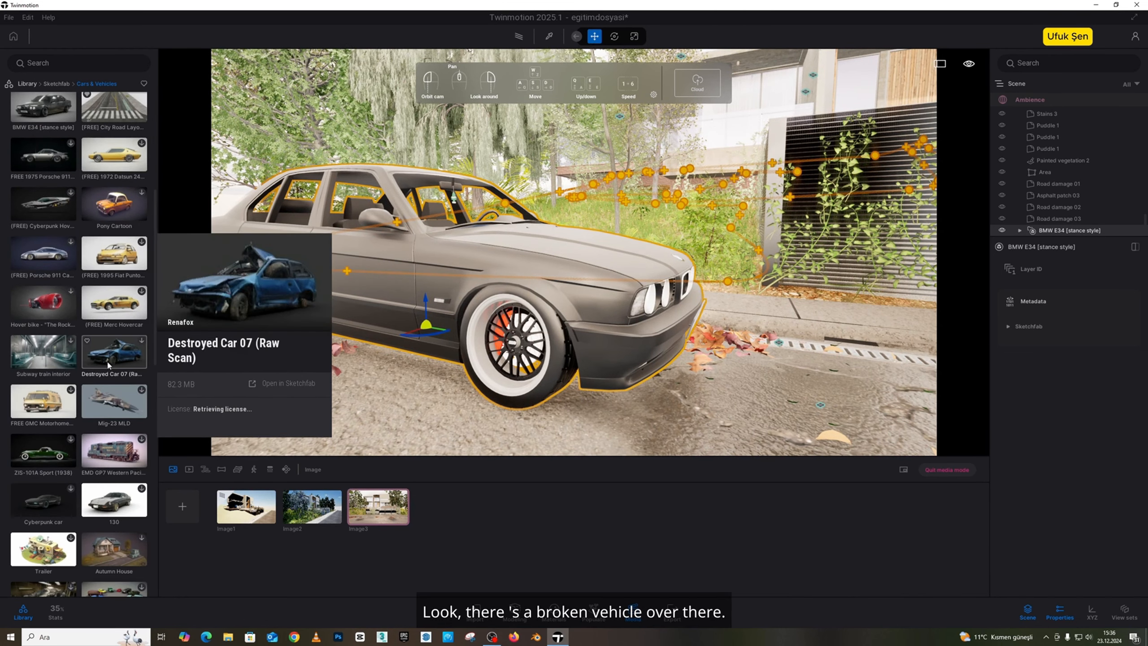
{"action": "scroll", "coordinate": [110, 398], "scroll_direction": "down", "scroll_amount": 2}
{"action": "mouse_move", "coordinate": [111, 429]}
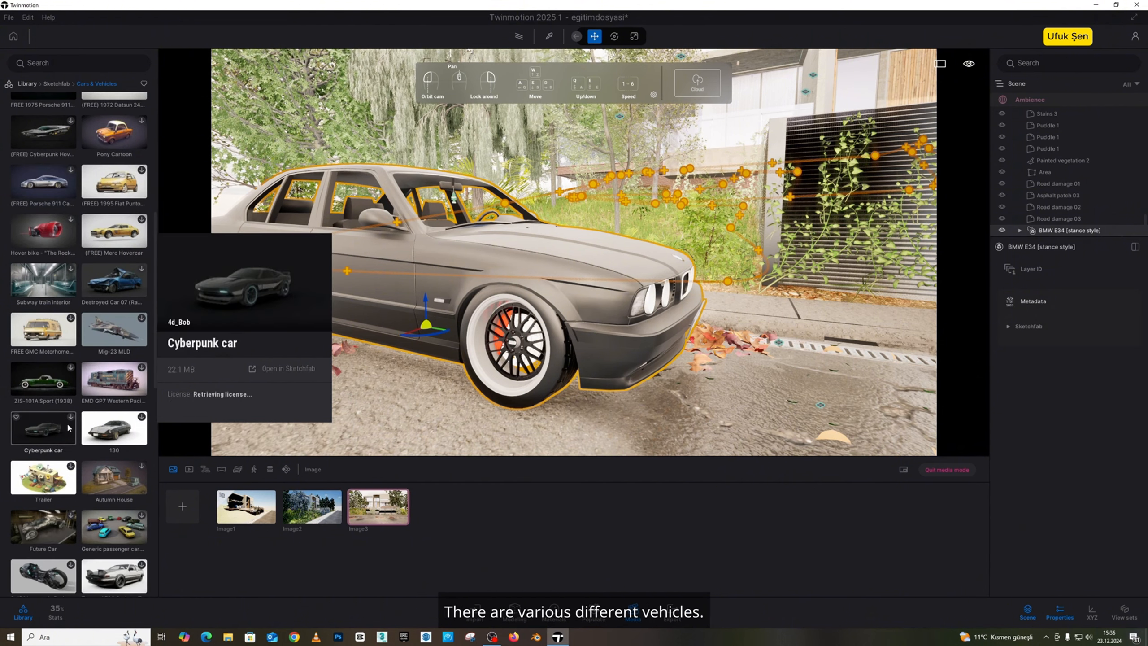
- Place the Nissan Skyline GTR r35 model under the carport behind the fence and adjust its position
{"action": "scroll", "coordinate": [96, 374], "scroll_direction": "up", "scroll_amount": 10}
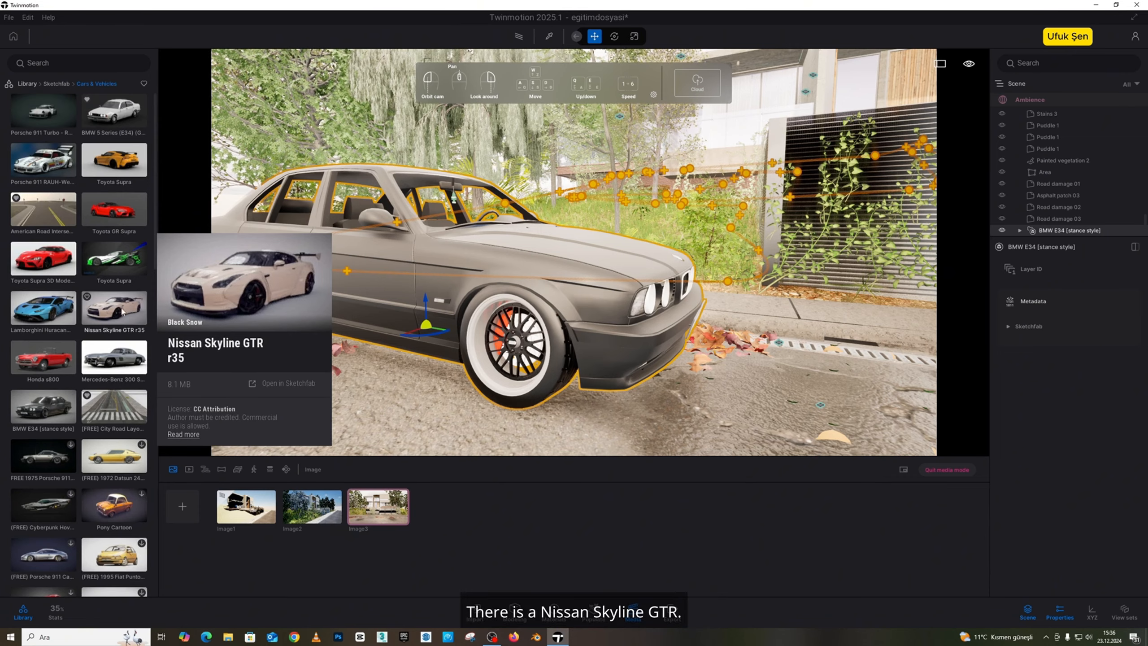
{"action": "right_click_drag", "start_coordinate": [573, 251], "coordinate": [904, 289]}
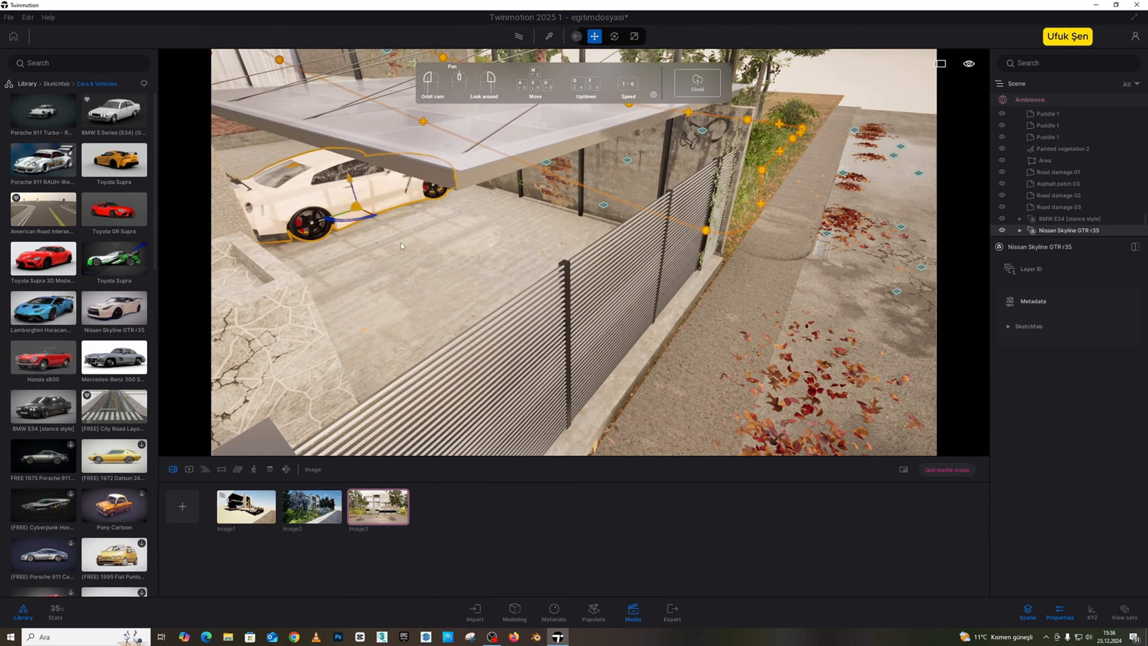
{"action": "left_click_drag", "start_coordinate": [371, 218], "coordinate": [454, 222]}
{"action": "scroll", "coordinate": [471, 224], "scroll_direction": "up", "scroll_amount": 6}
- Open the Tire category of the materials library
{"action": "key", "text": "s"}
{"action": "right_click_drag", "start_coordinate": [454, 221], "coordinate": [56, 182]}
{"action": "key", "text": "a"}
{"action": "key", "text": "a"}
{"action": "key", "text": "w"}
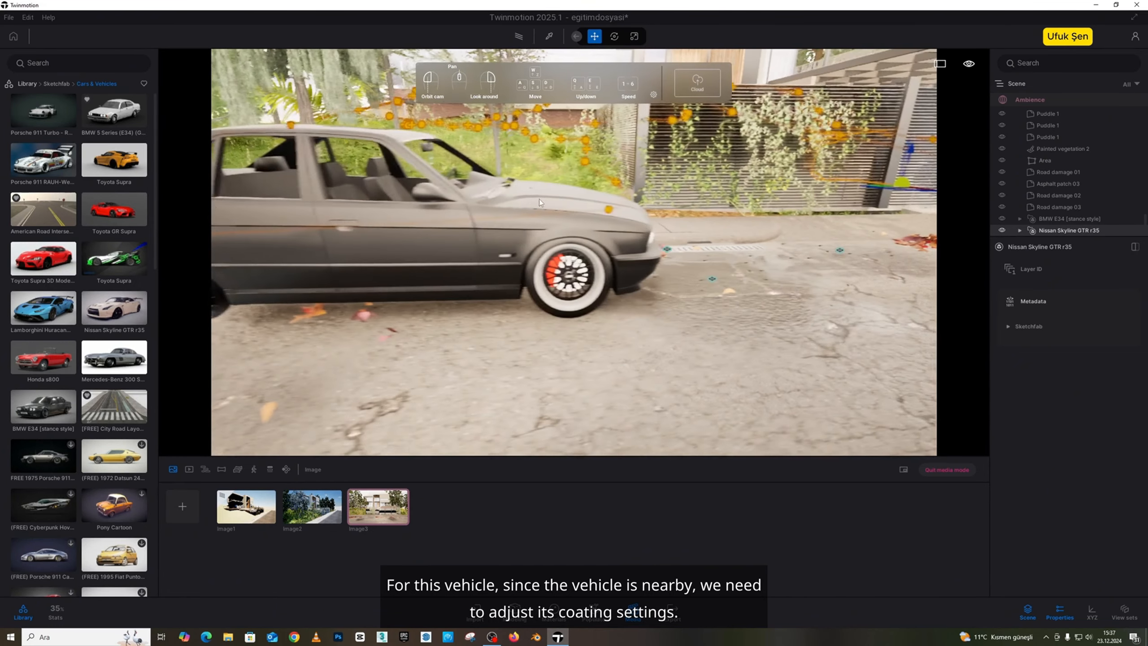
{"action": "left_click", "coordinate": [56, 84]}
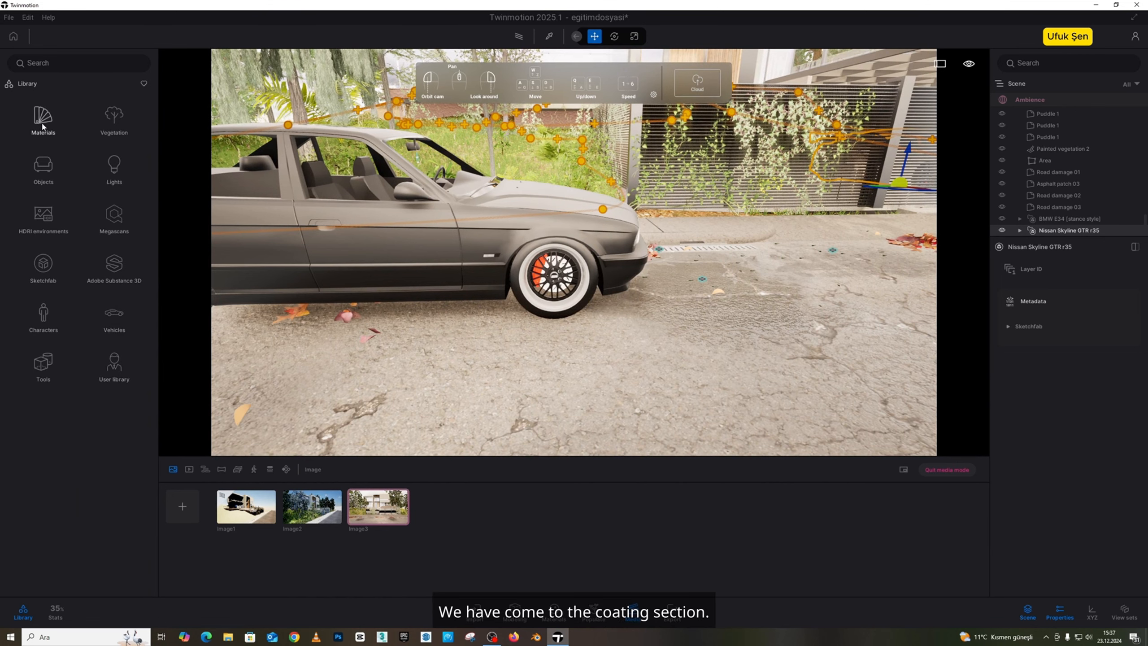
{"action": "key", "text": "s"}
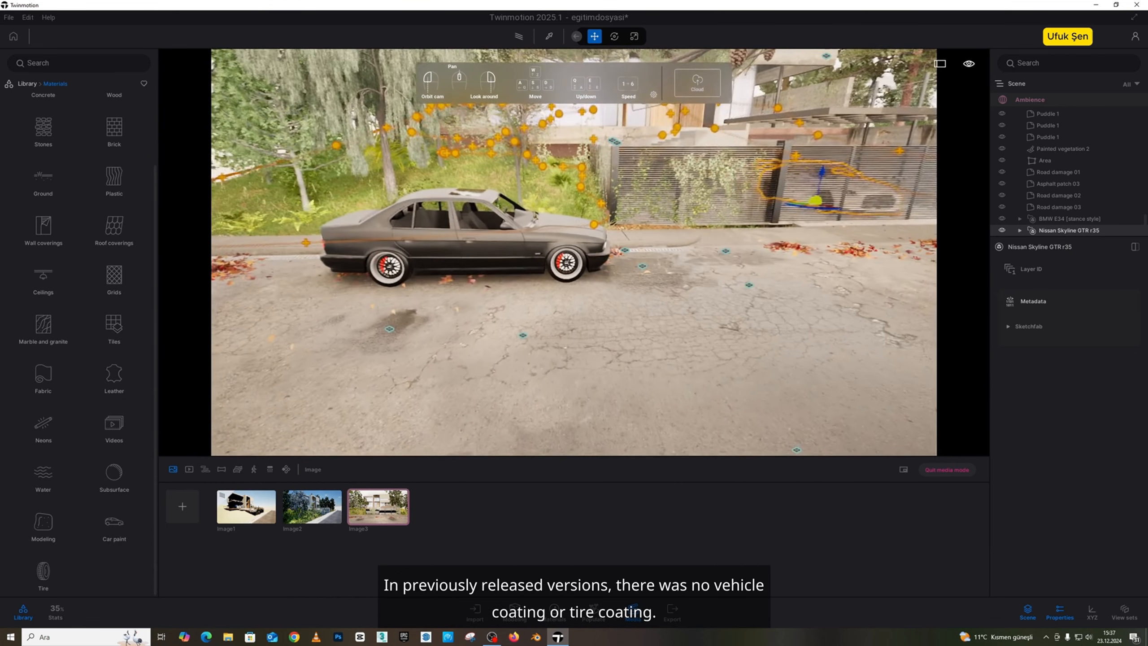
{"action": "key", "text": "w"}
{"action": "right_click_drag", "start_coordinate": [470, 325], "coordinate": [506, 216]}
{"action": "key", "text": "w"}
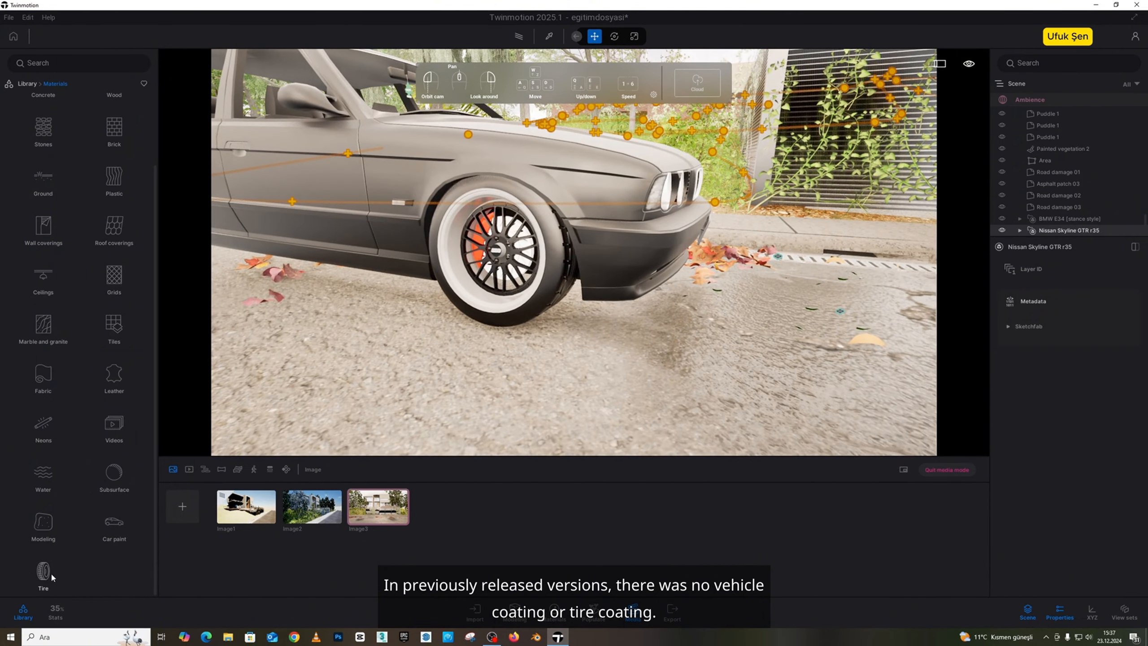
{"action": "key", "text": "w"}
{"action": "right_click_drag", "start_coordinate": [355, 350], "coordinate": [337, 338]}
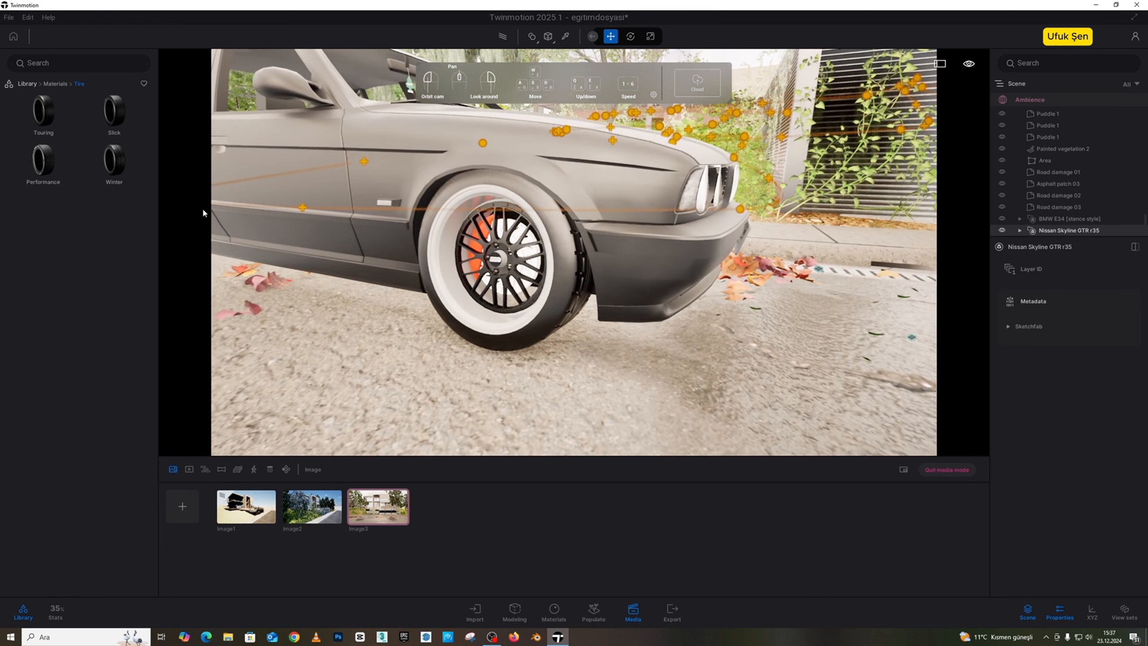
- Apply the Touring tire material to the BMW's front tire
{"action": "mouse_move", "coordinate": [136, 166]}
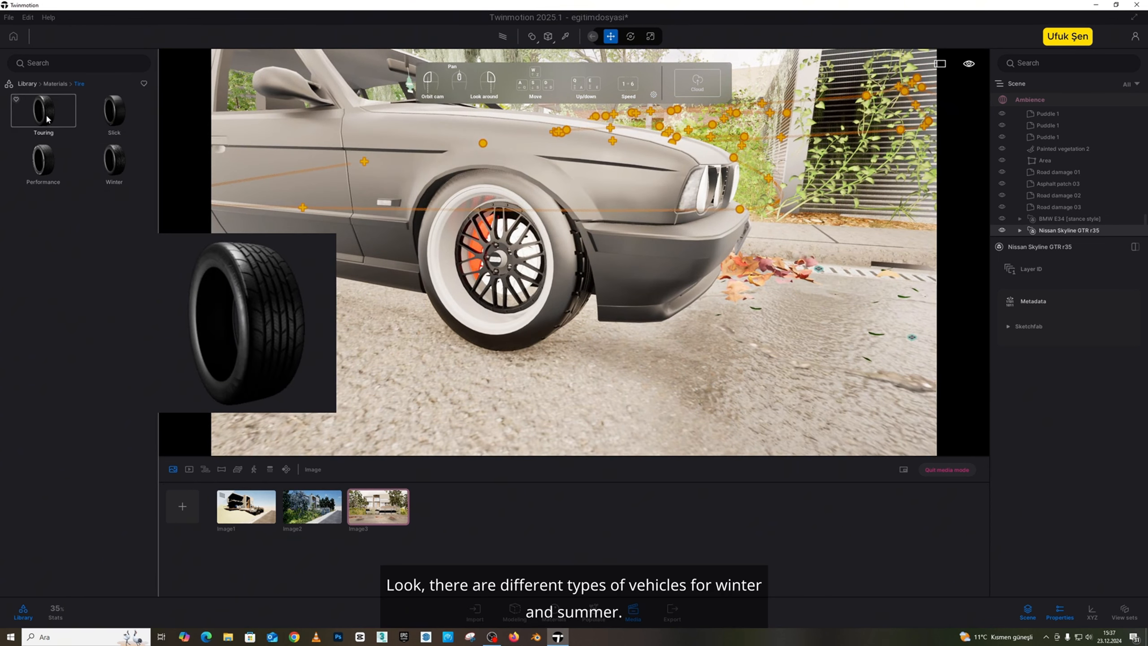
{"action": "left_click_drag", "start_coordinate": [47, 107], "coordinate": [556, 213]}
{"action": "key", "text": "a"}
{"action": "right_click_drag", "start_coordinate": [556, 212], "coordinate": [515, 212]}
{"action": "key", "text": "d"}
{"action": "key", "text": "s"}
{"action": "key", "text": "e"}
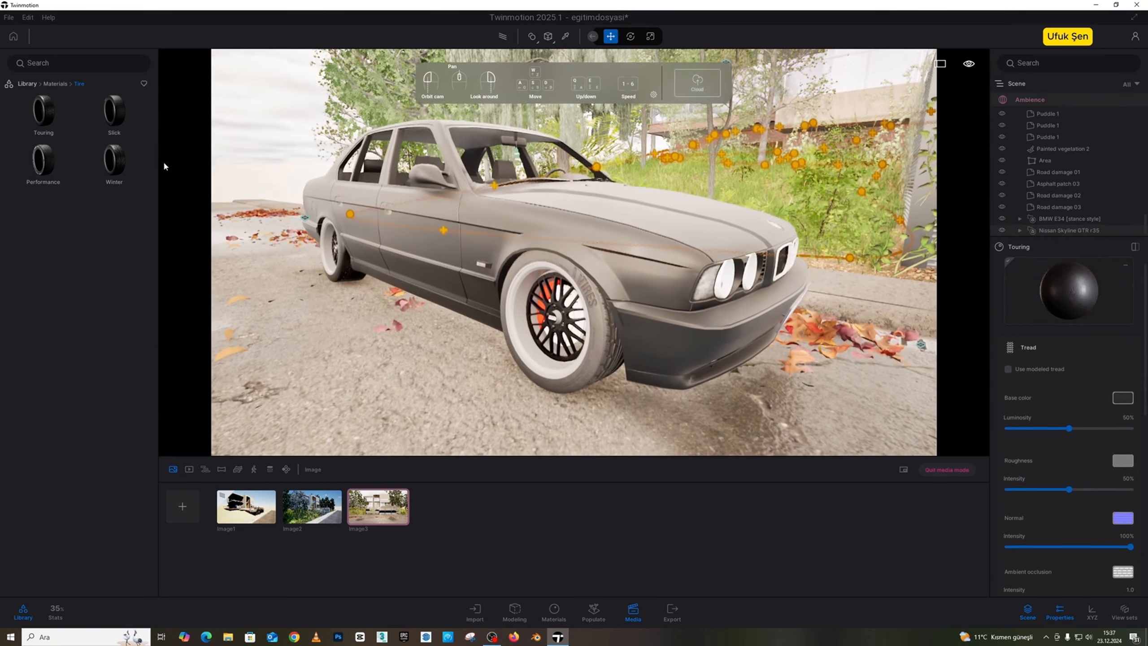
- Apply the Car paint Silver material to the BMW's body
{"action": "scroll", "coordinate": [98, 472], "scroll_direction": "down", "scroll_amount": 3}
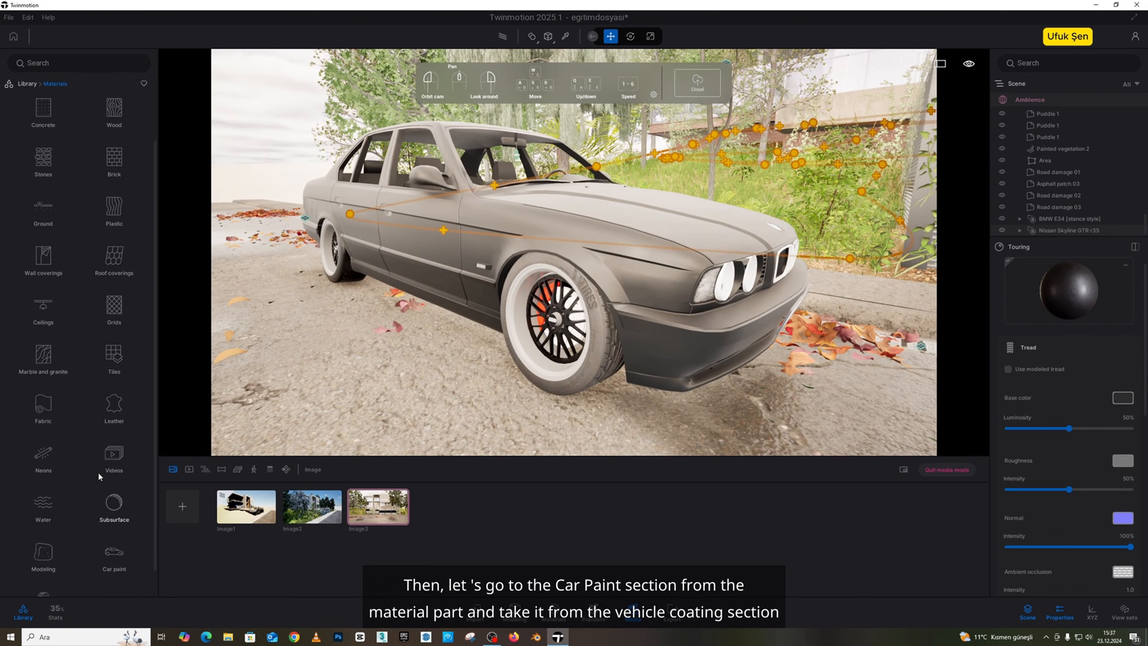
{"action": "left_click", "coordinate": [114, 527]}
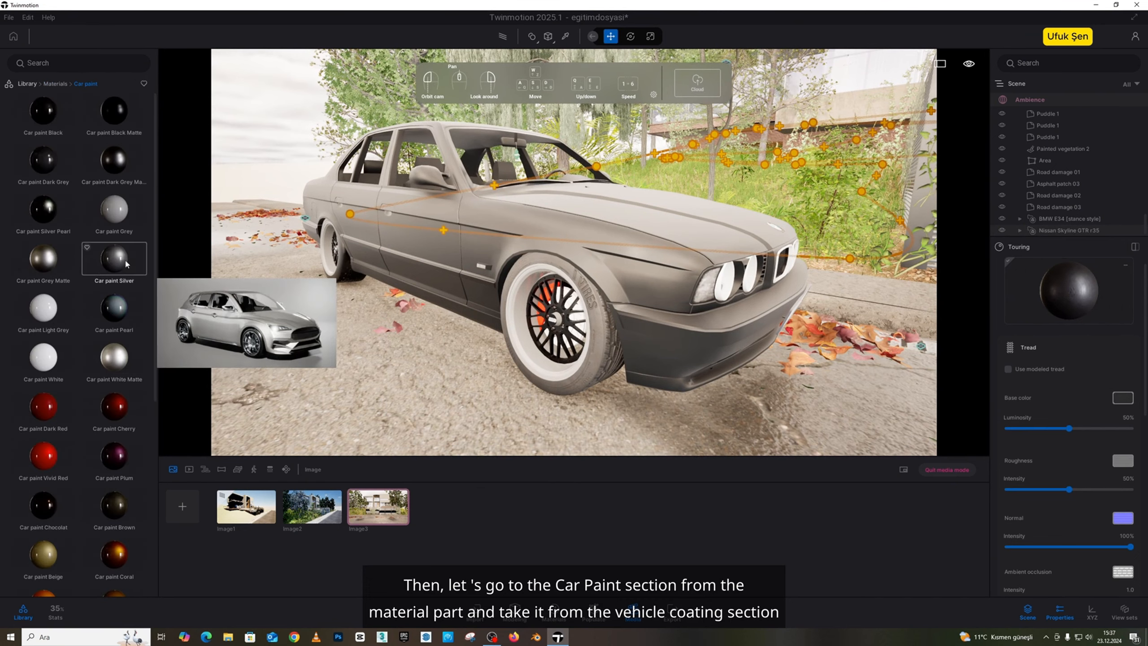
{"action": "left_click_drag", "start_coordinate": [472, 219], "coordinate": [480, 222]}
{"action": "mouse_move", "coordinate": [481, 222]}
{"action": "right_mouse_down"}
{"action": "mouse_move", "coordinate": [436, 222]}
{"action": "mouse_move", "coordinate": [587, 223]}
{"action": "mouse_move", "coordinate": [560, 209]}
{"action": "mouse_move", "coordinate": [601, 173]}
{"action": "mouse_move", "coordinate": [569, 211]}
{"action": "mouse_move", "coordinate": [560, 195]}
{"action": "mouse_move", "coordinate": [615, 184]}
{"action": "mouse_move", "coordinate": [549, 212]}
{"action": "mouse_move", "coordinate": [565, 197]}
{"action": "mouse_move", "coordinate": [601, 201]}
{"action": "mouse_move", "coordinate": [581, 205]}
{"action": "right_mouse_up"}
{"action": "key", "text": "s"}
{"action": "key", "text": "w"}
{"action": "key", "text": "s"}
{"action": "key", "text": "w"}
- Change the BMW's body material to Car paint Silver Pearl
{"action": "mouse_move", "coordinate": [86, 208]}
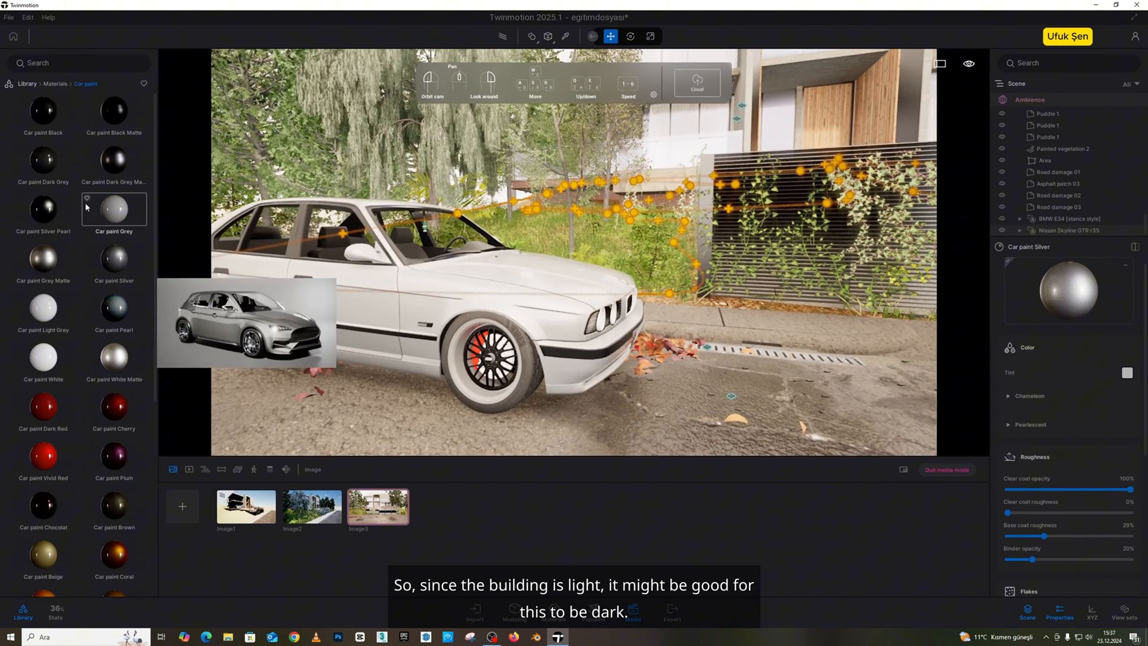
{"action": "left_click_drag", "start_coordinate": [56, 212], "coordinate": [407, 288]}
- Paint the BMW's body with the Car paint Cherry material
{"action": "scroll", "coordinate": [109, 398], "scroll_direction": "down", "scroll_amount": 1}
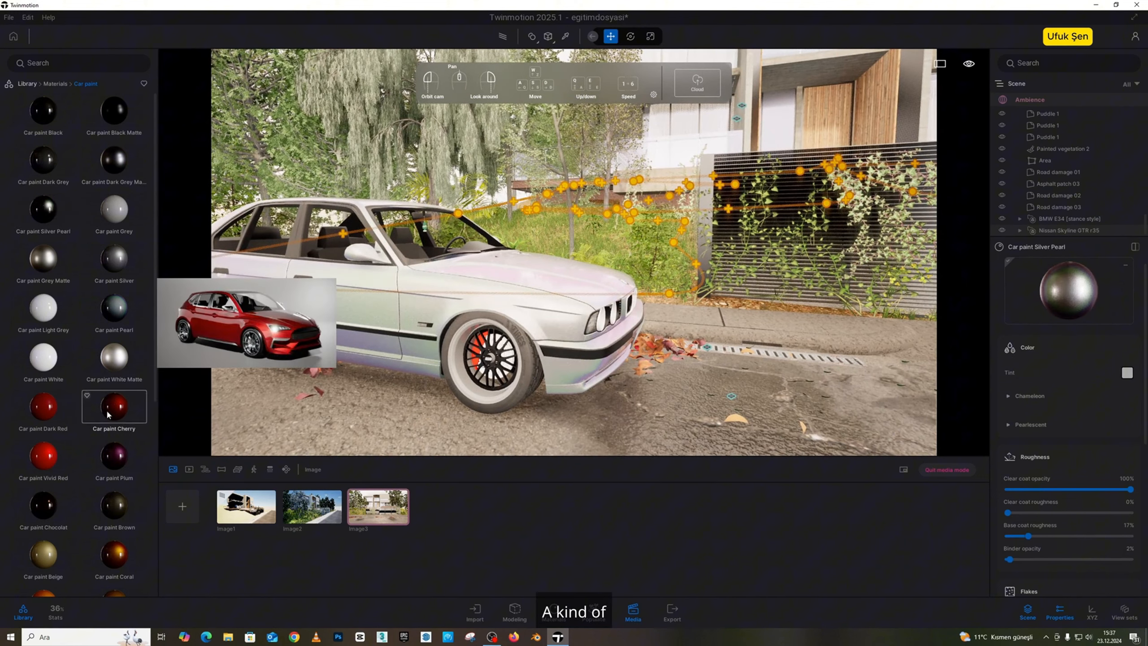
{"action": "mouse_move", "coordinate": [113, 348]}
{"action": "left_mouse_down"}
{"action": "mouse_move", "coordinate": [420, 344]}
{"action": "mouse_move", "coordinate": [444, 306]}
{"action": "left_mouse_up"}
{"action": "key", "text": "s"}
{"action": "mouse_move", "coordinate": [445, 306]}
{"action": "right_mouse_down"}
{"action": "mouse_move", "coordinate": [384, 307]}
{"action": "mouse_move", "coordinate": [443, 310]}
{"action": "mouse_move", "coordinate": [438, 299]}
{"action": "right_mouse_up"}
{"action": "key", "text": "w"}
{"action": "key", "text": "a"}
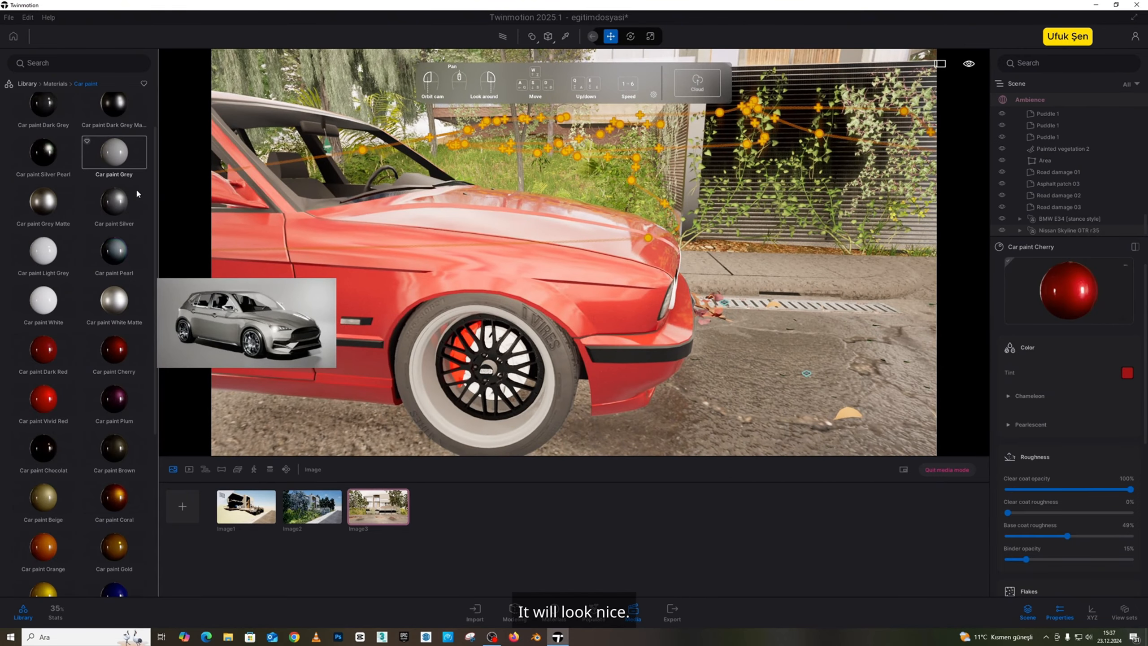
- Apply the Light copper metal material to the outer lip of the BMW's front wheel rim
{"action": "left_click", "coordinate": [60, 85]}
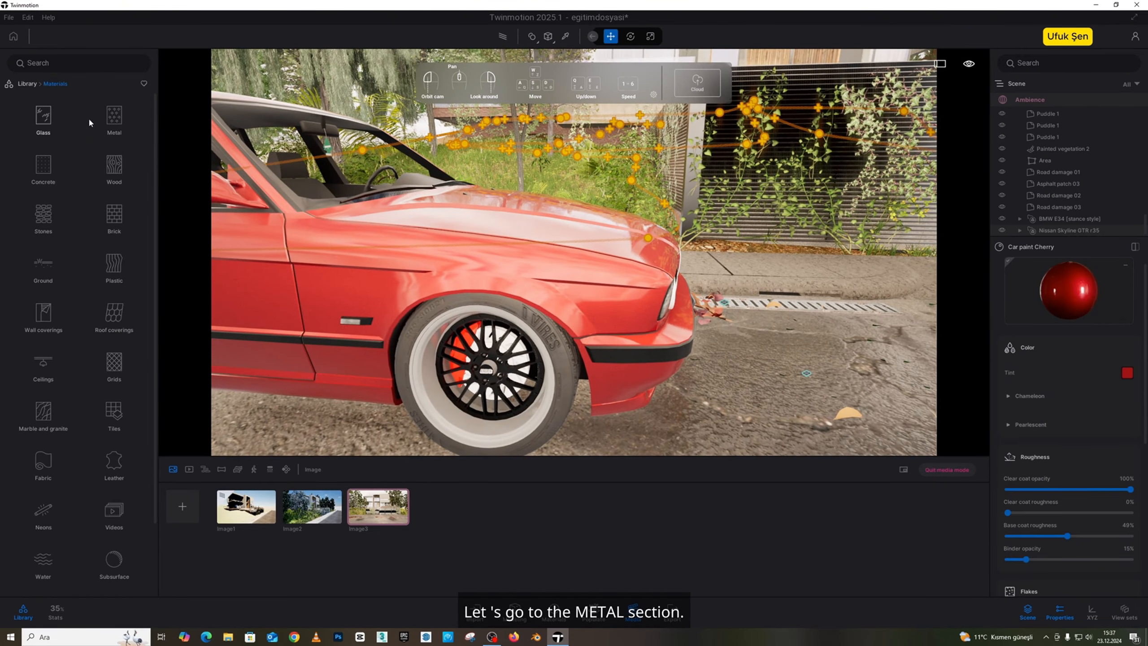
{"action": "left_click", "coordinate": [111, 117]}
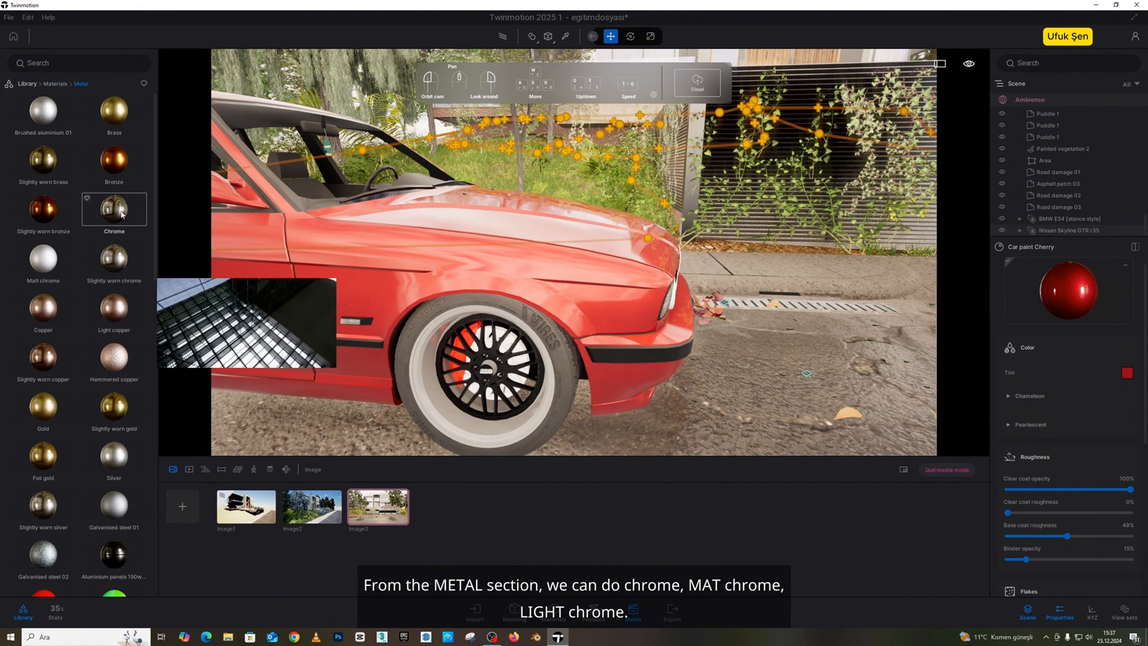
{"action": "left_click", "coordinate": [424, 373]}
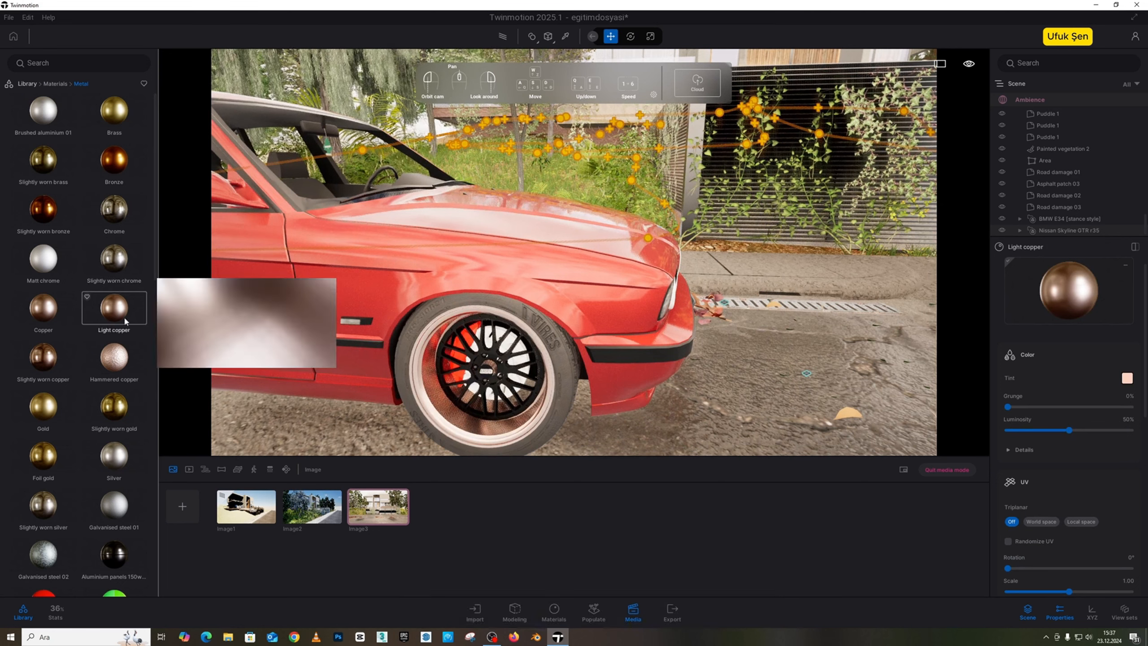
{"action": "left_click_drag", "start_coordinate": [123, 319], "coordinate": [418, 382]}
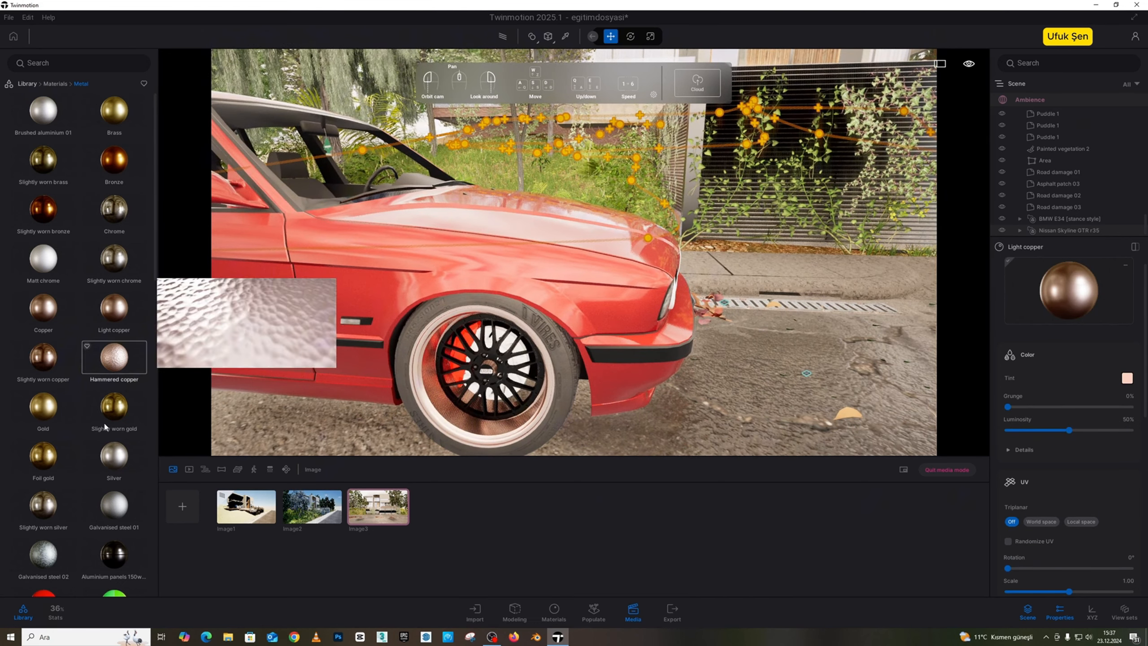
- Apply the Slightly worn gold metal material to the BMW's front wheel rim
{"action": "left_click_drag", "start_coordinate": [109, 412], "coordinate": [465, 411]}
{"action": "left_click_drag", "start_coordinate": [573, 289], "coordinate": [412, 402]}
{"action": "scroll", "coordinate": [413, 402], "scroll_direction": "up", "scroll_amount": 3}
- Apply the Slightly worn silver metal material to the spokes of the BMW's front wheel rim
{"action": "mouse_move", "coordinate": [56, 488]}
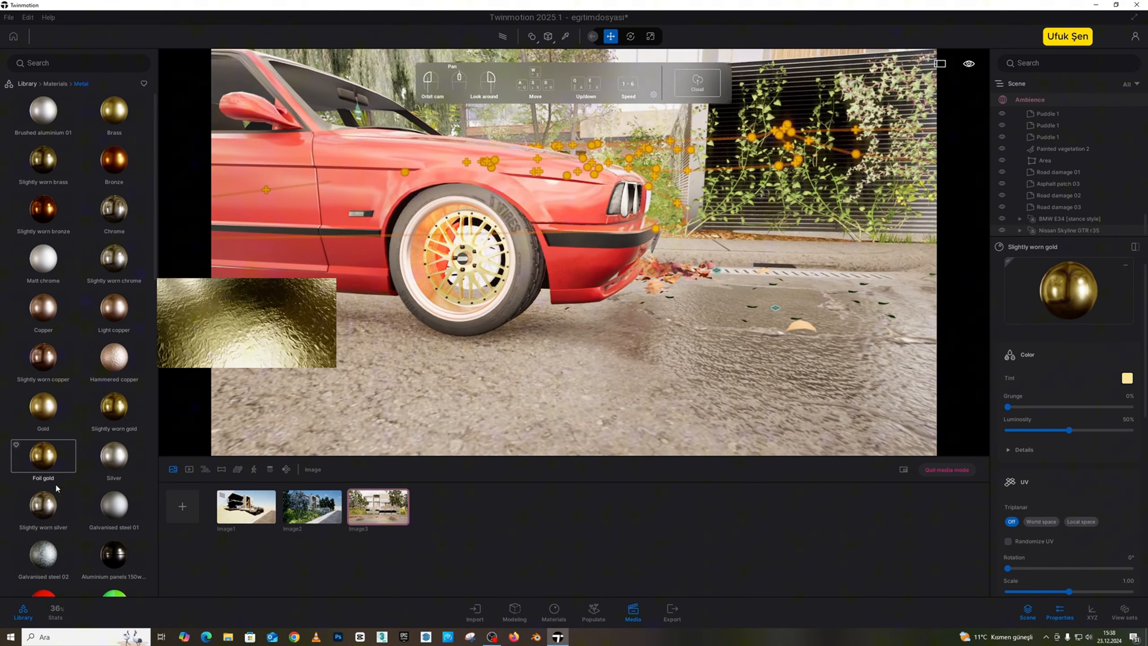
{"action": "left_click_drag", "start_coordinate": [45, 513], "coordinate": [465, 263]}
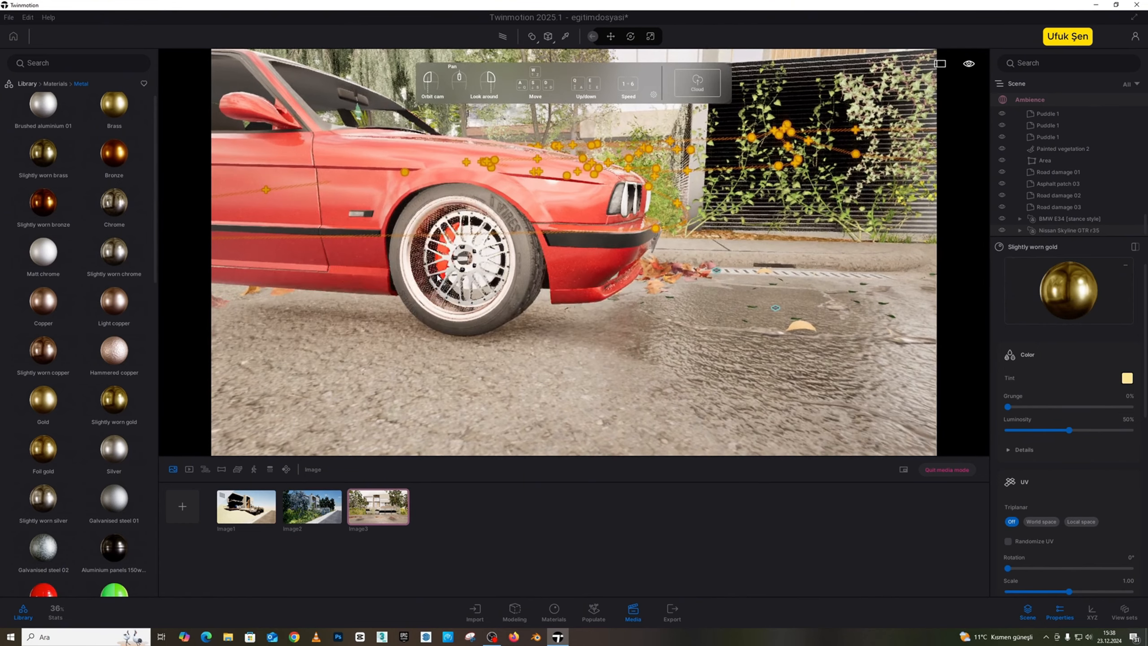
{"action": "key", "text": "s"}
{"action": "key", "text": "a"}
{"action": "key", "text": "w"}
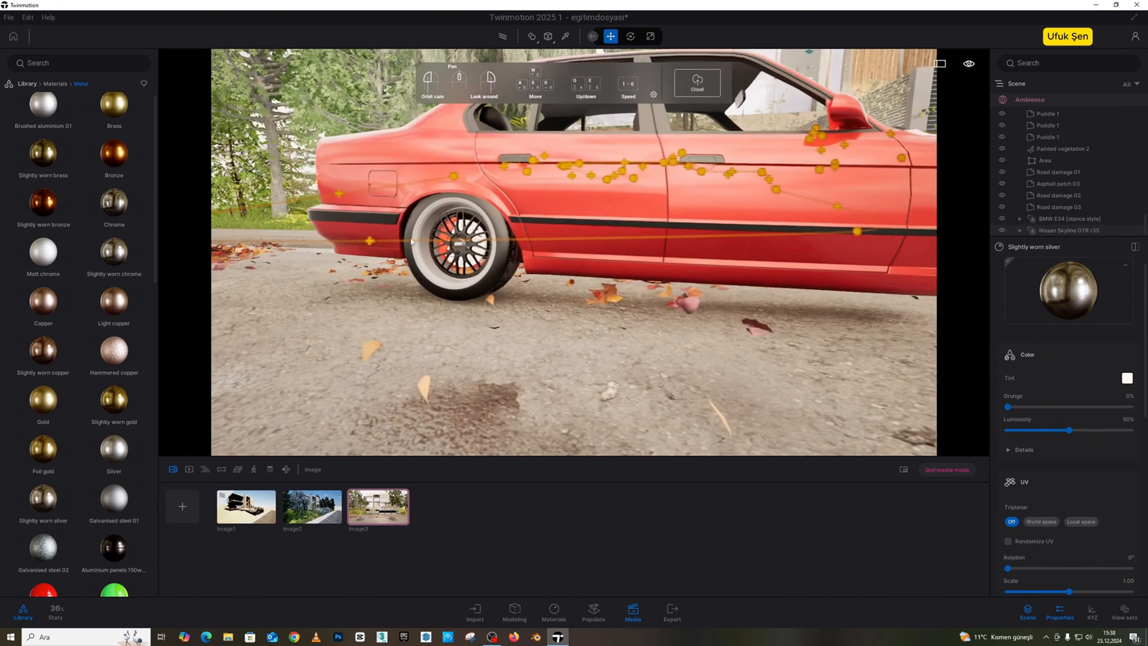
- Apply the Slightly worn chrome metal material to the outer lip of the BMW's rear wheel rim
{"action": "left_click_drag", "start_coordinate": [114, 251], "coordinate": [334, 244]}
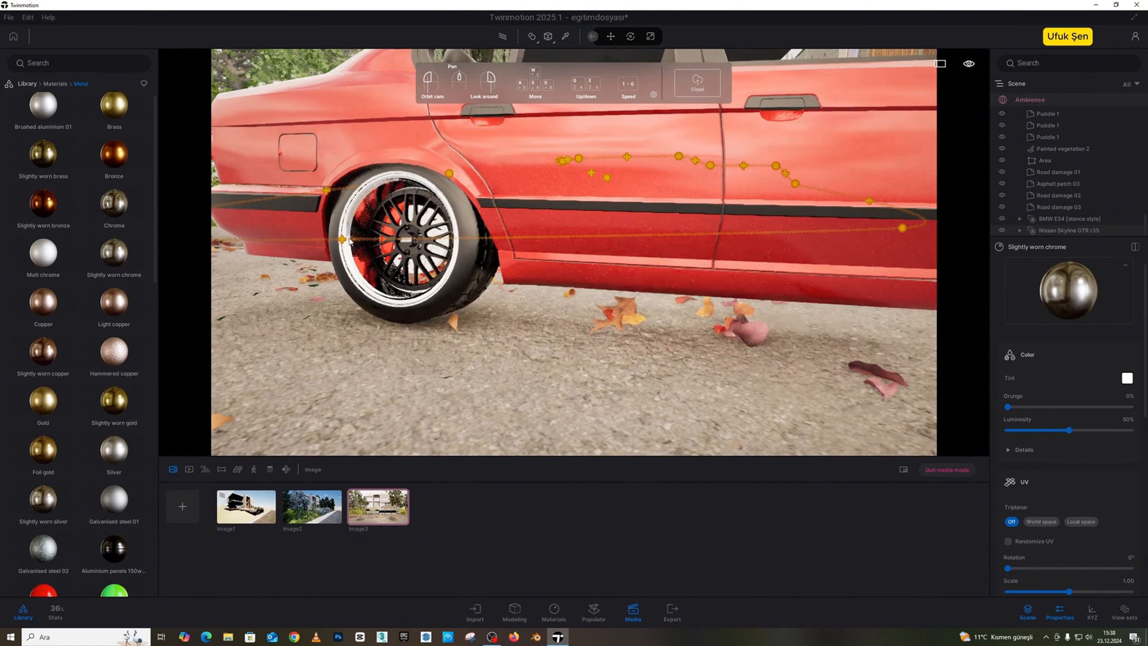
- Try the Chrome metal material on the BMW's front wheel rim and undo it
{"action": "key", "text": "w"}
{"action": "key", "text": "a"}
{"action": "key", "text": "d"}
{"action": "mouse_move", "coordinate": [294, 230]}
{"action": "right_mouse_down"}
{"action": "mouse_move", "coordinate": [375, 230]}
{"action": "mouse_move", "coordinate": [313, 233]}
{"action": "right_mouse_up"}
{"action": "key", "text": "d"}
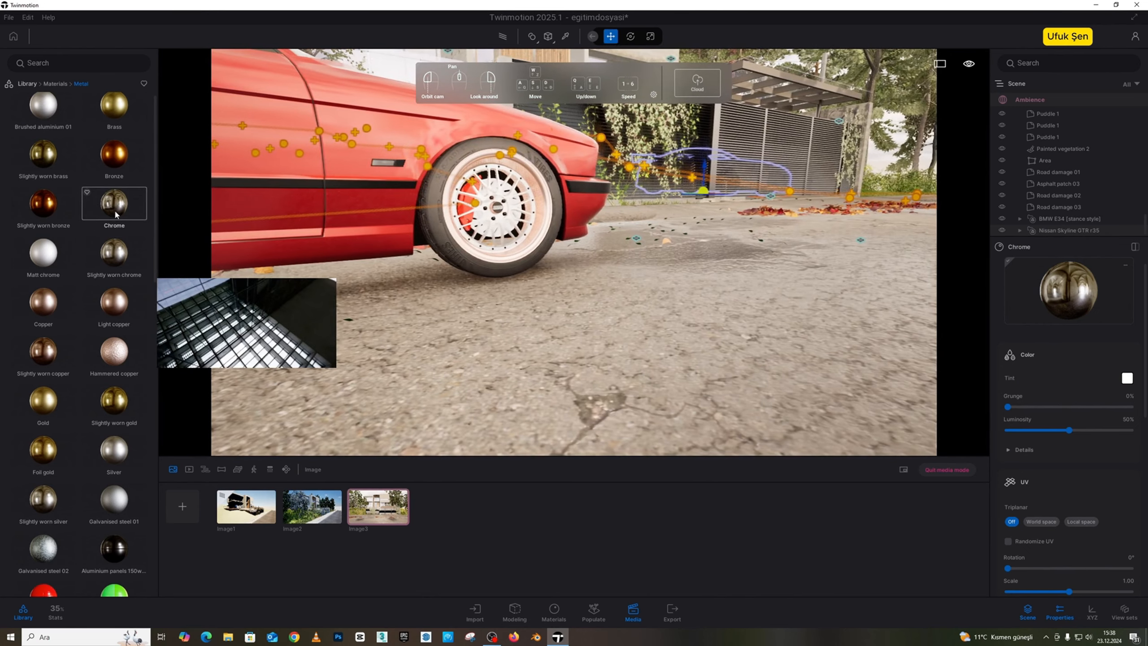
{"action": "left_click_drag", "start_coordinate": [116, 308], "coordinate": [526, 203]}
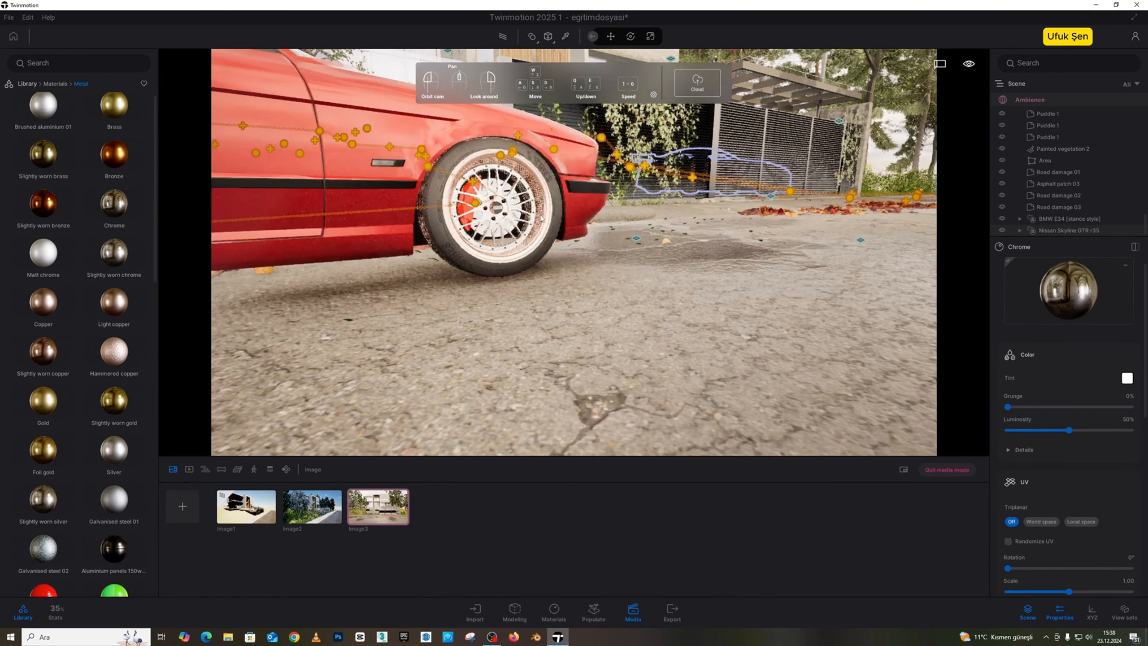
{"action": "key", "text": "ctrl+z"}
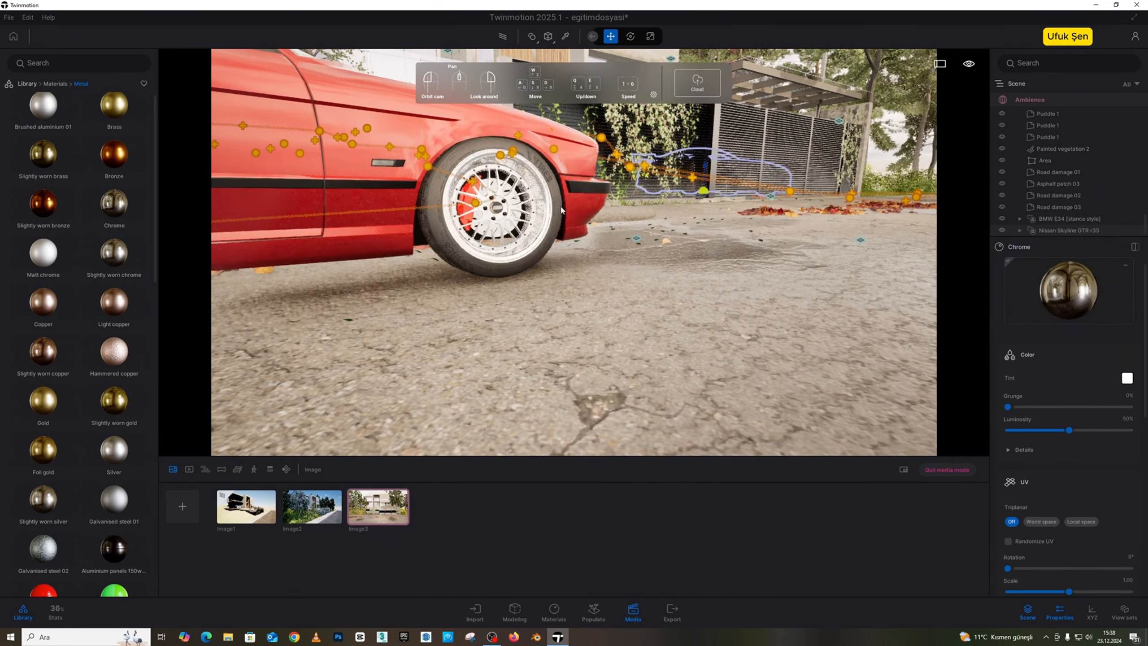
- Leave the Metal category and search the material library for plastic
{"action": "key", "text": "s"}
{"action": "key", "text": "a"}
{"action": "right_click_drag", "start_coordinate": [526, 209], "coordinate": [562, 208]}
{"action": "left_click", "coordinate": [61, 85]}
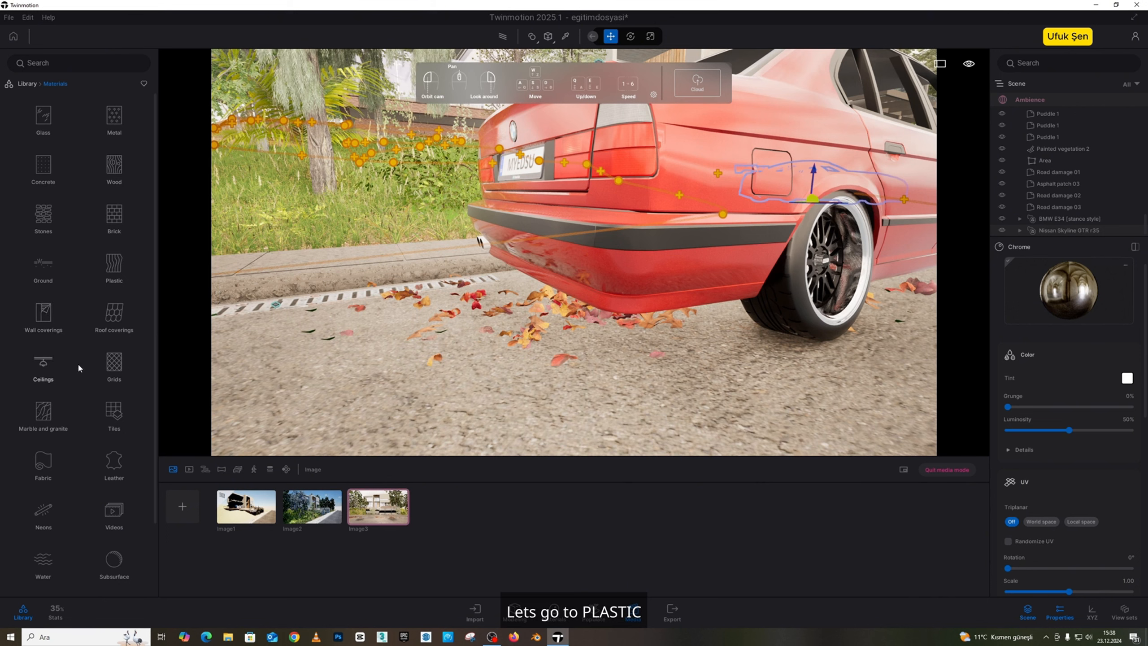
{"action": "scroll", "coordinate": [84, 355], "scroll_direction": "down", "scroll_amount": 2}
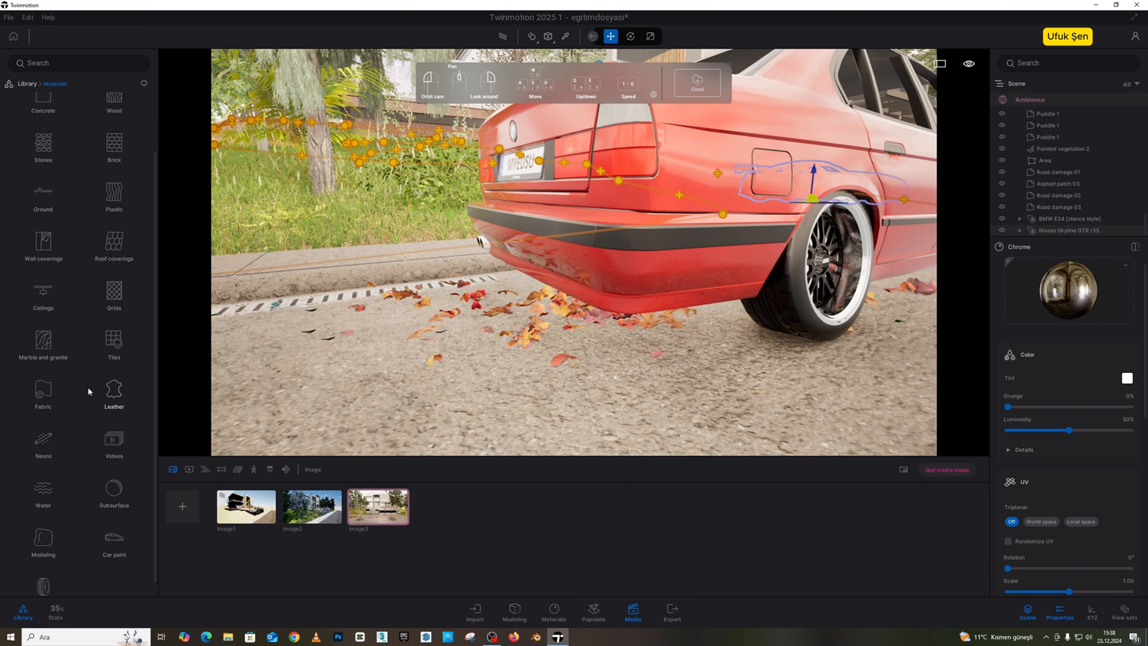
{"action": "scroll", "coordinate": [88, 389], "scroll_direction": "up", "scroll_amount": 2}
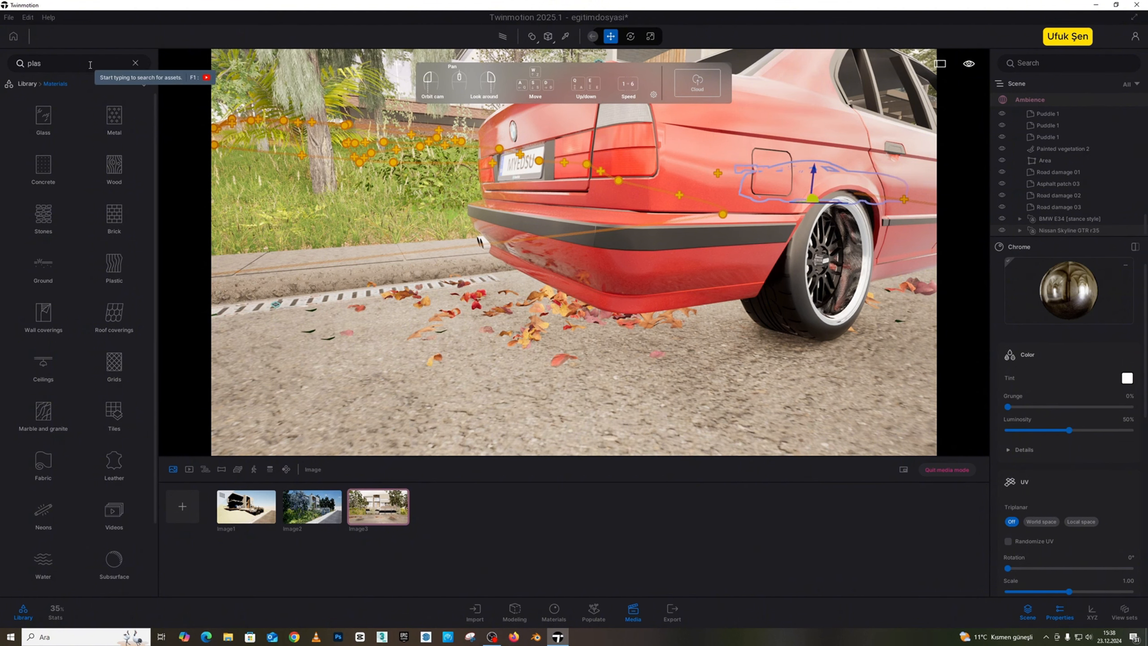
{"action": "type", "text": "tic"}
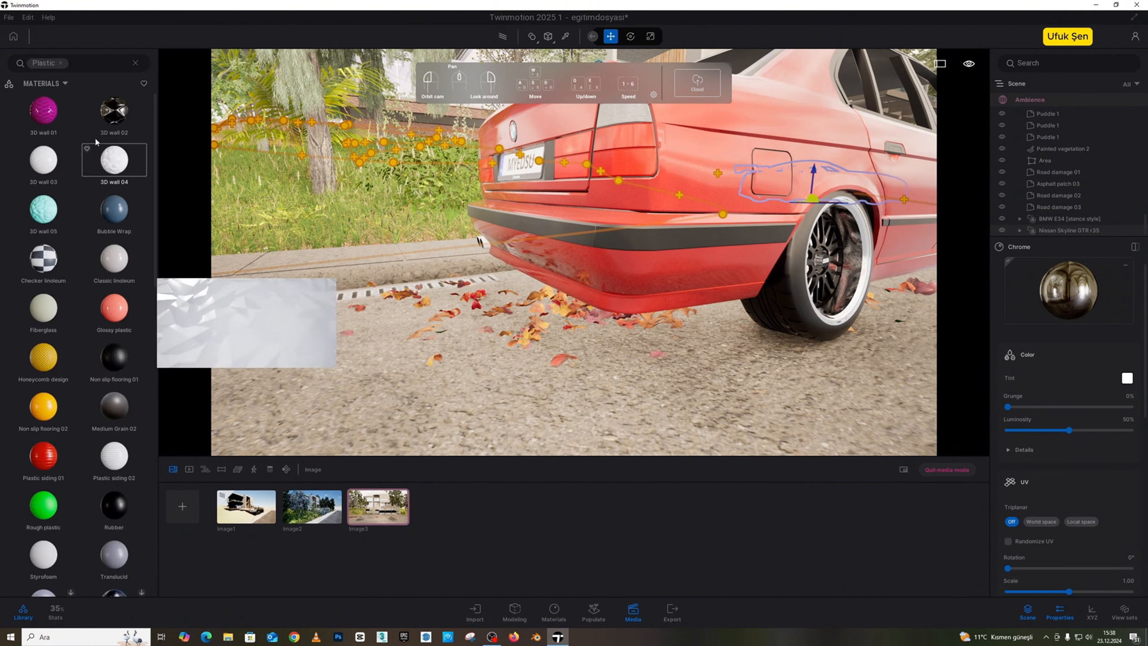
- Apply the Medium Grain 02 plastic material to the trim strip on the BMW's rear bumper
{"action": "scroll", "coordinate": [124, 316], "scroll_direction": "down", "scroll_amount": 1}
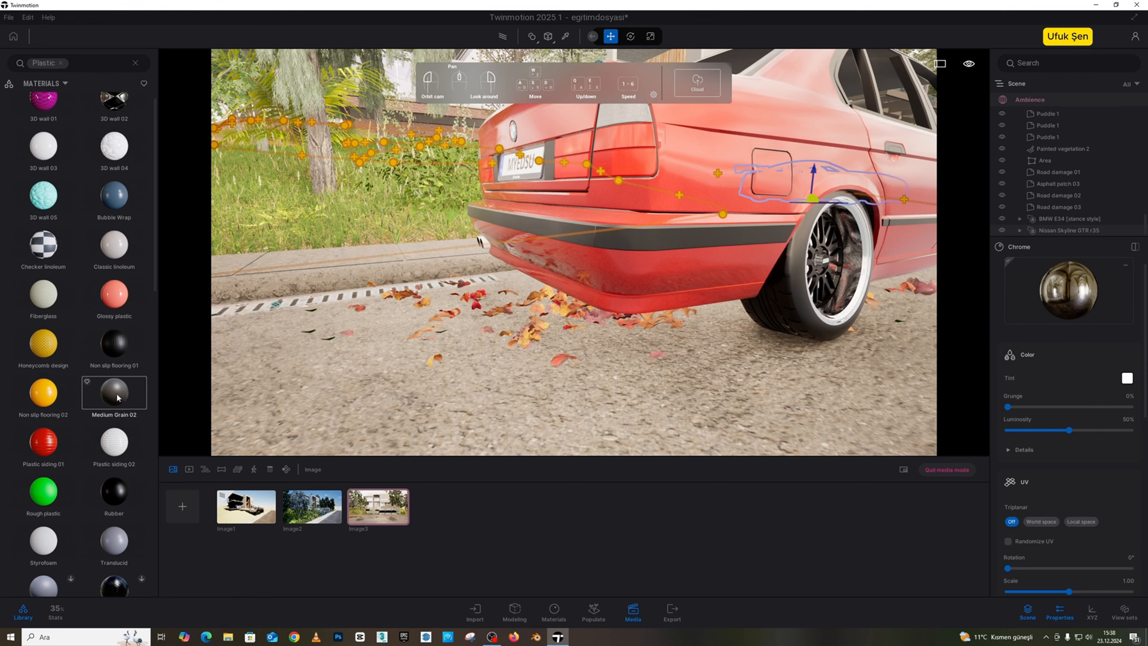
{"action": "left_click_drag", "start_coordinate": [117, 397], "coordinate": [646, 243]}
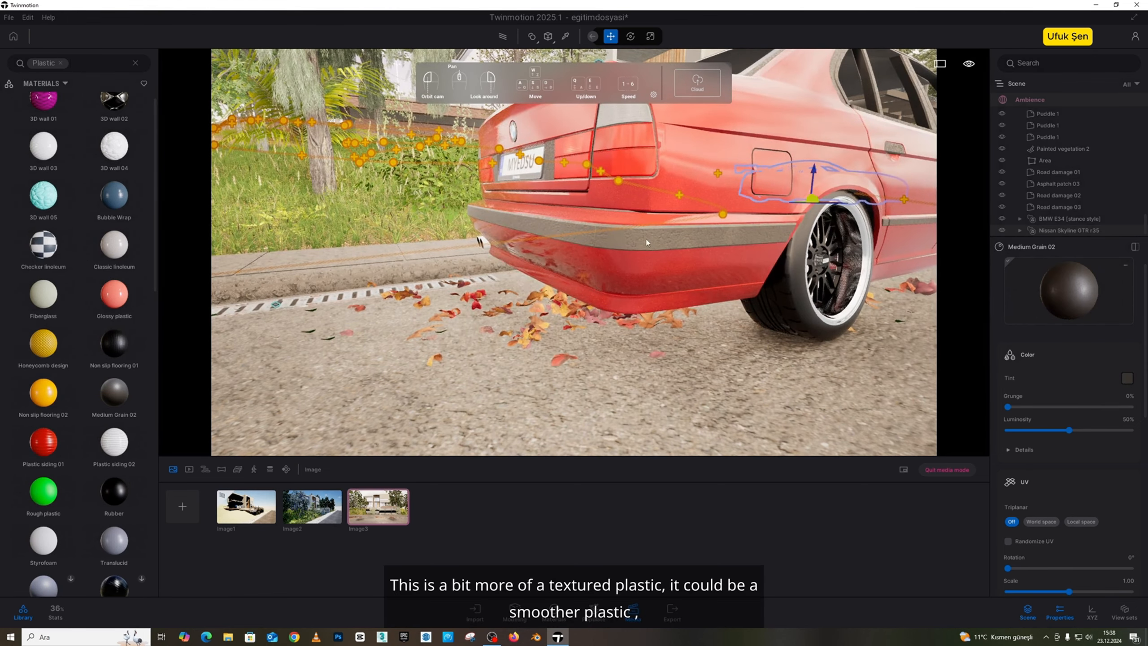
- Apply the smoother Rubber material to the trim strip on the BMW's rear bumper
{"action": "key", "text": "d"}
{"action": "right_click_drag", "start_coordinate": [646, 243], "coordinate": [507, 245]}
{"action": "key", "text": "w"}
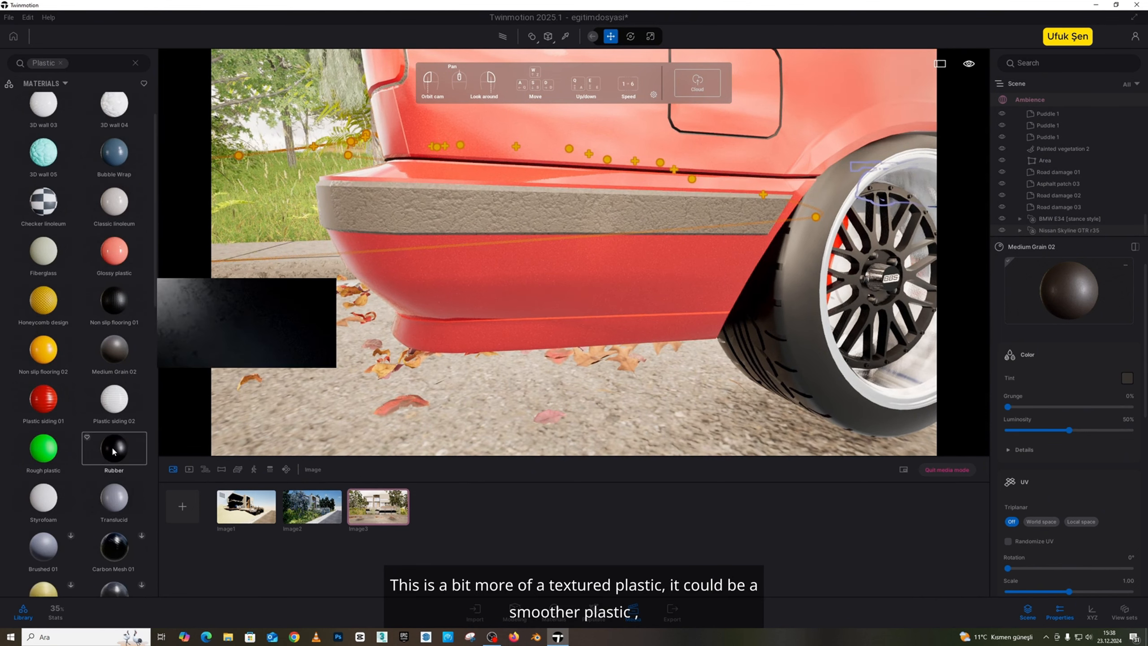
{"action": "scroll", "coordinate": [114, 365], "scroll_direction": "down", "scroll_amount": 3}
{"action": "left_click_drag", "start_coordinate": [113, 366], "coordinate": [407, 196]}
- Preview the BMW from the front with the path tracer and return to the real-time view
{"action": "key", "text": "s"}
{"action": "key", "text": "d"}
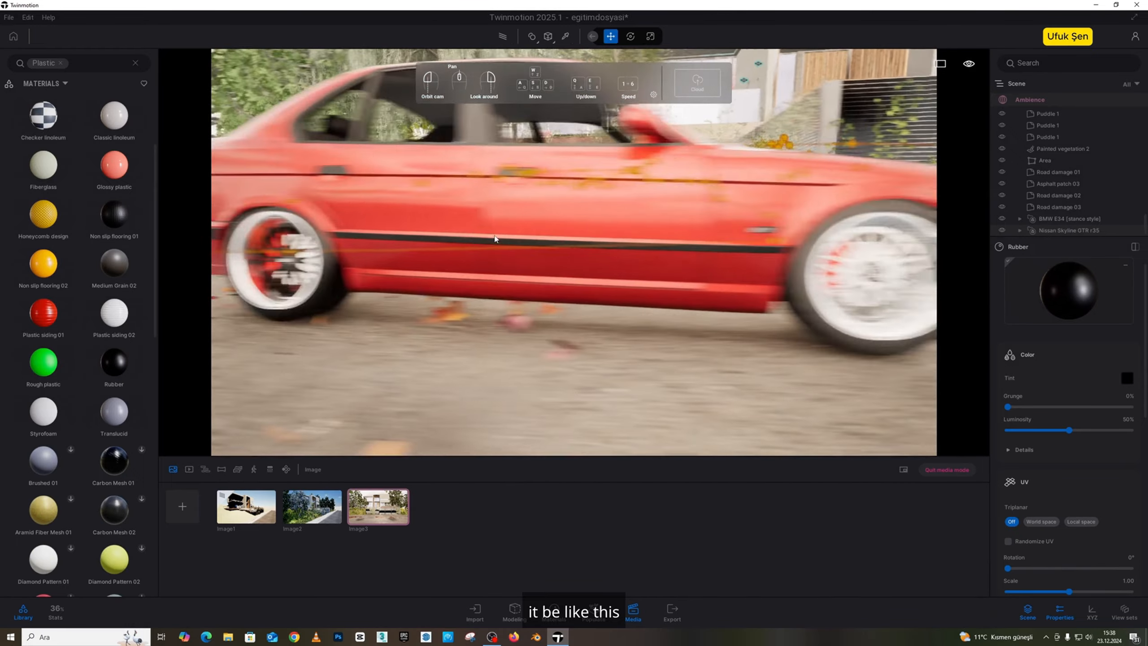
{"action": "right_click_drag", "start_coordinate": [494, 238], "coordinate": [503, 62]}
{"action": "key", "text": "s"}
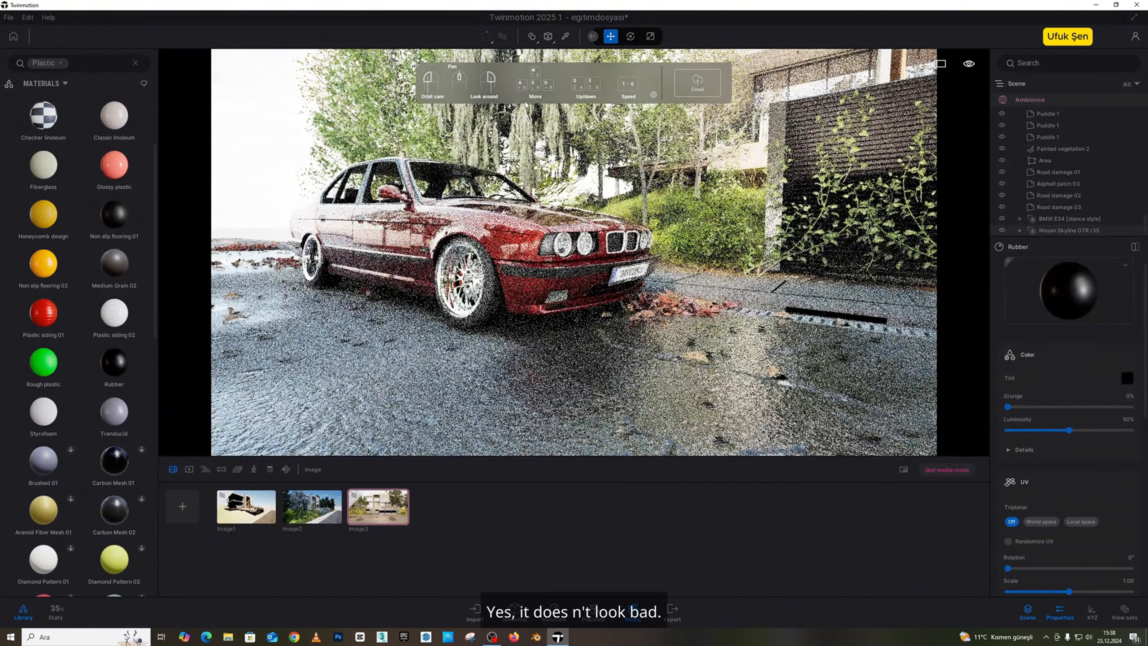
{"action": "left_click", "coordinate": [504, 37]}
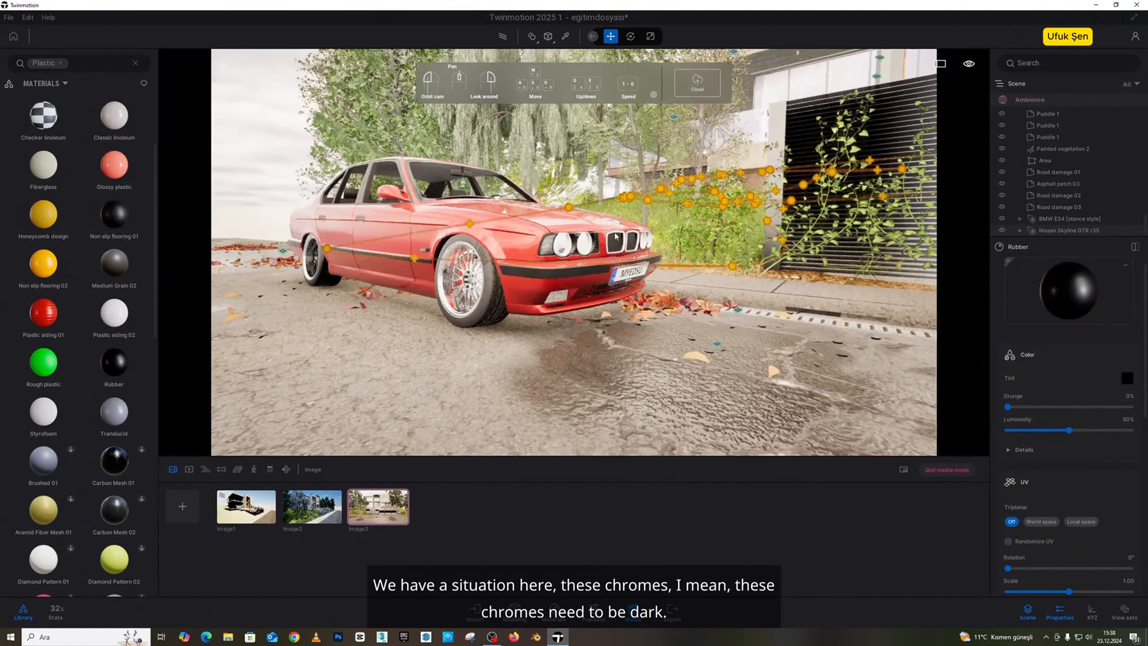
- Pick the chrome material of the BMW's grille surround and change its tint to dark grey, about RGB 49, 49, 49
{"action": "key", "text": "w"}
{"action": "right_click_drag", "start_coordinate": [533, 203], "coordinate": [448, 213]}
{"action": "key", "text": "d"}
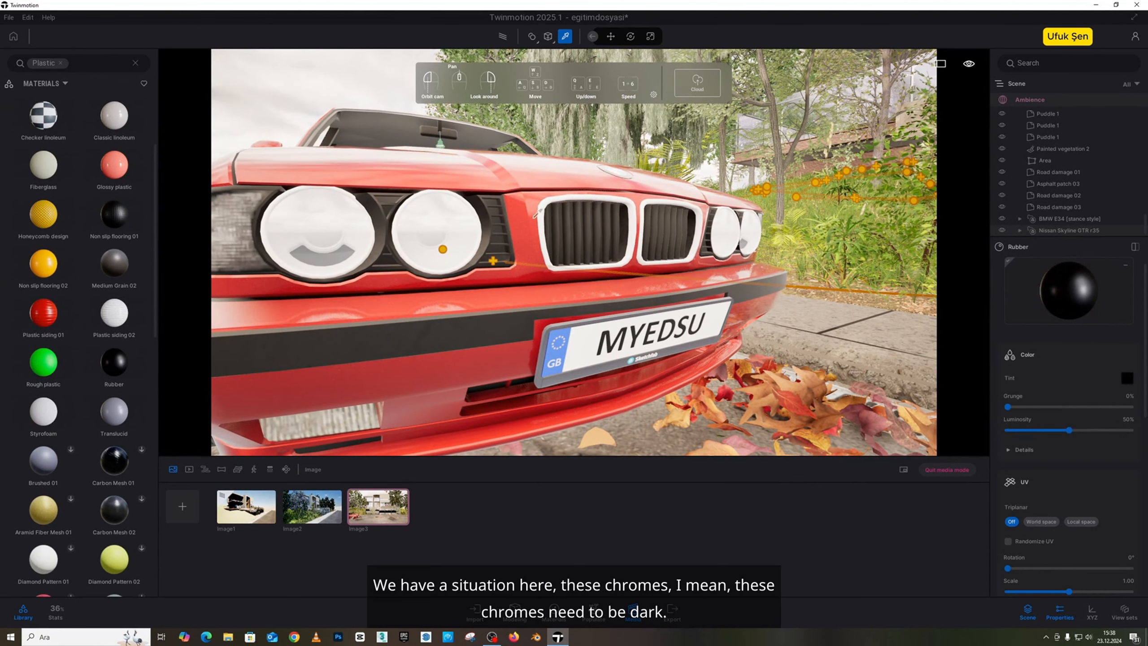
{"action": "scroll", "coordinate": [1070, 427], "scroll_direction": "down", "scroll_amount": 1}
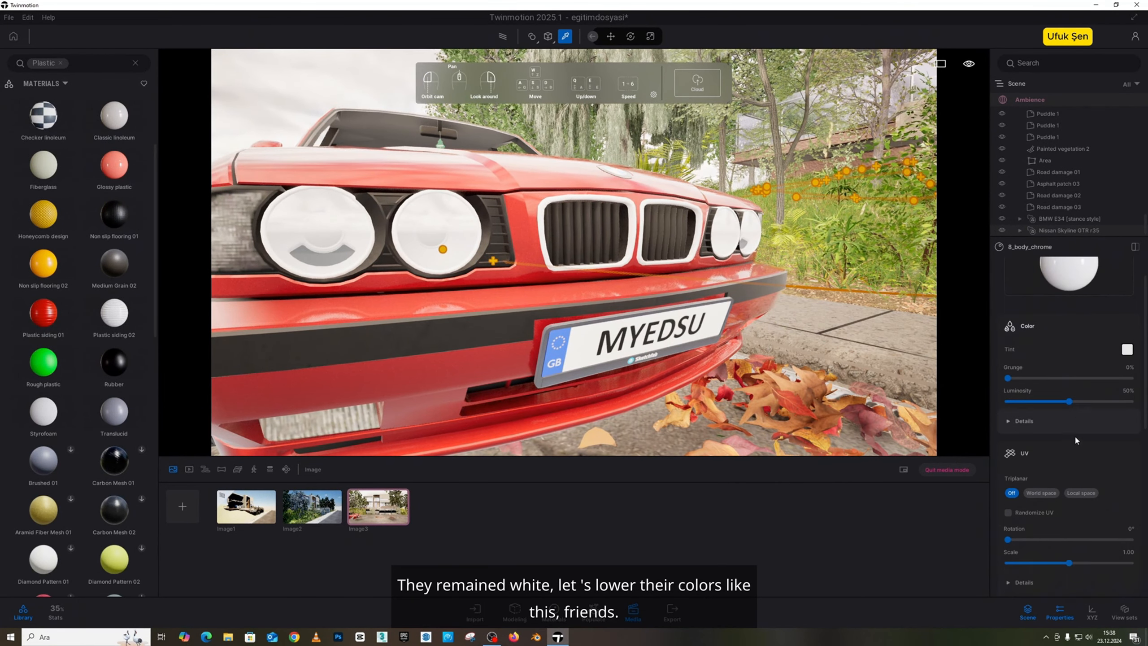
{"action": "left_click", "coordinate": [1126, 349]}
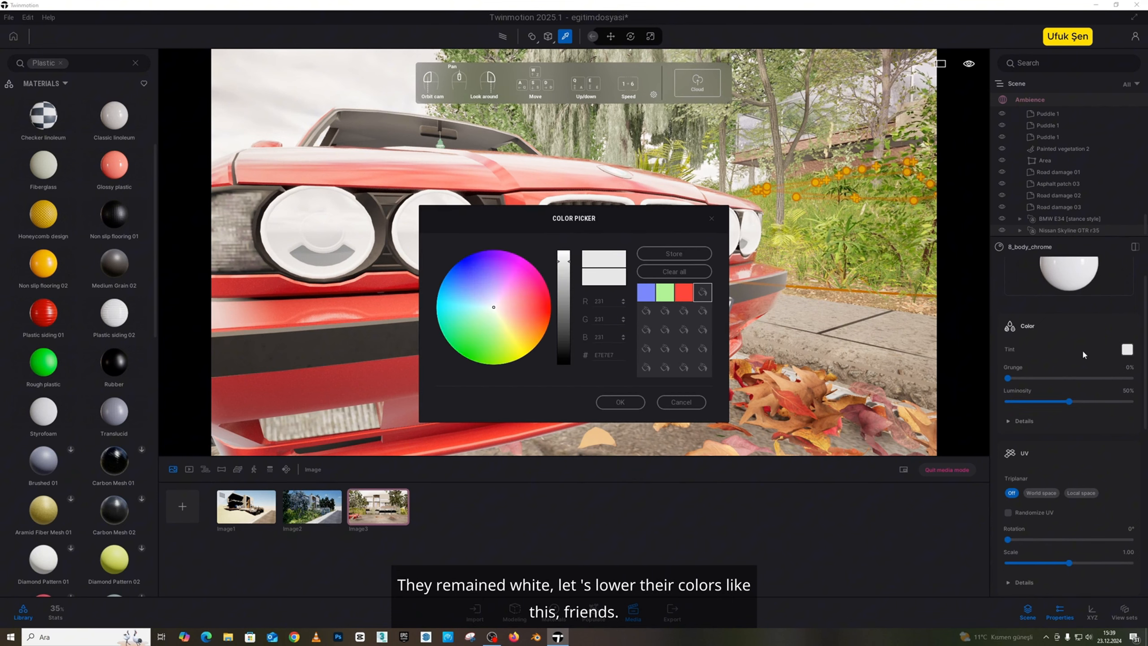
{"action": "left_click", "coordinate": [561, 345]}
{"action": "left_click_drag", "start_coordinate": [574, 220], "coordinate": [954, 220]}
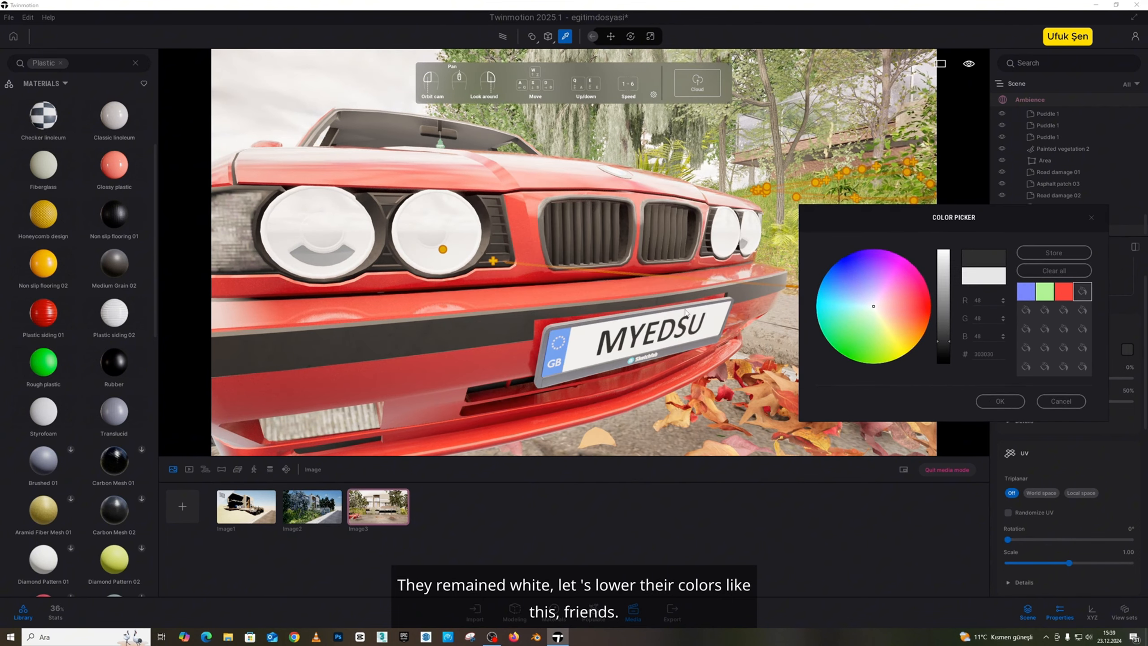
{"action": "left_click", "coordinate": [999, 400]}
- Pick the white material of the round lamp inside the BMW's outer headlight
{"action": "key", "text": "d"}
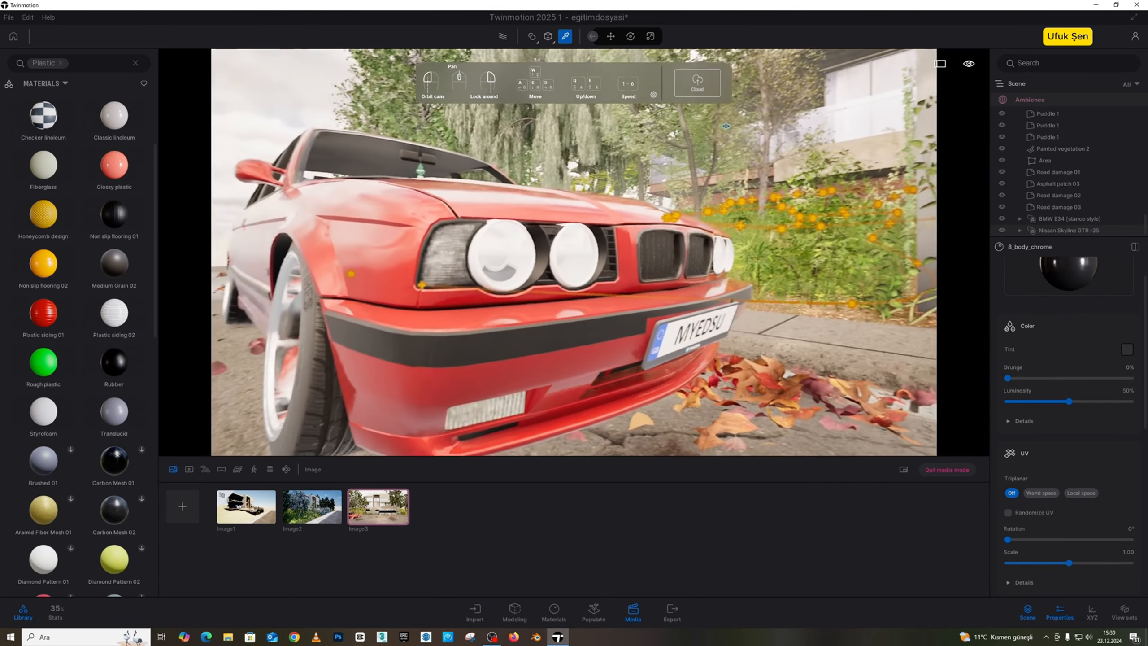
{"action": "key", "text": "w"}
{"action": "key", "text": "w"}
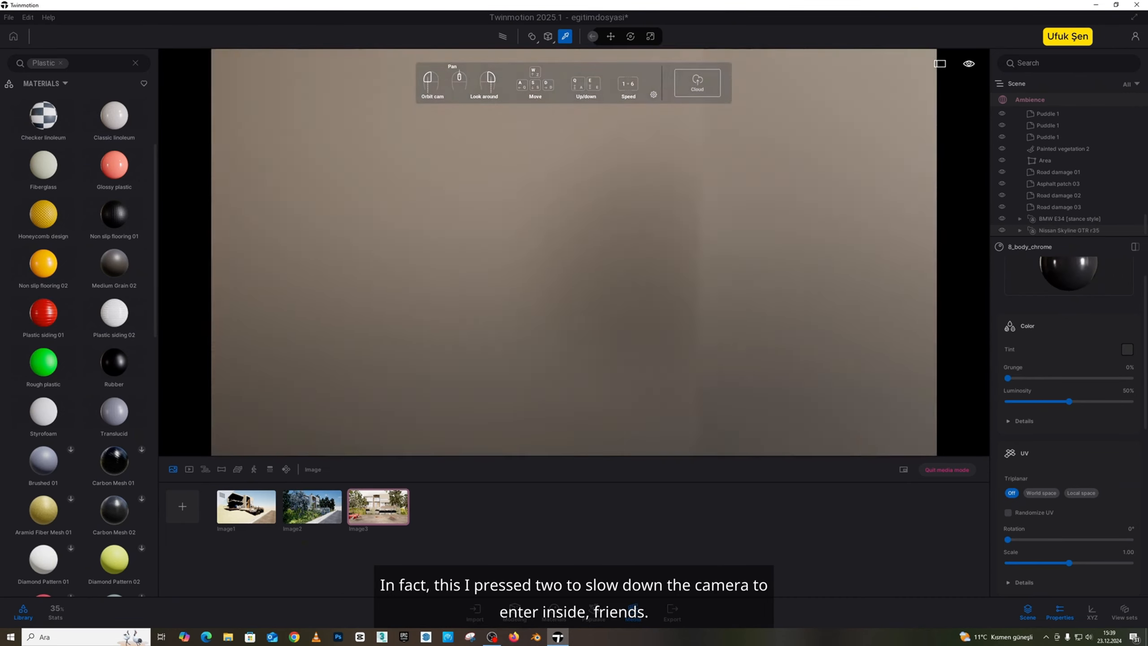
{"action": "key", "text": "s"}
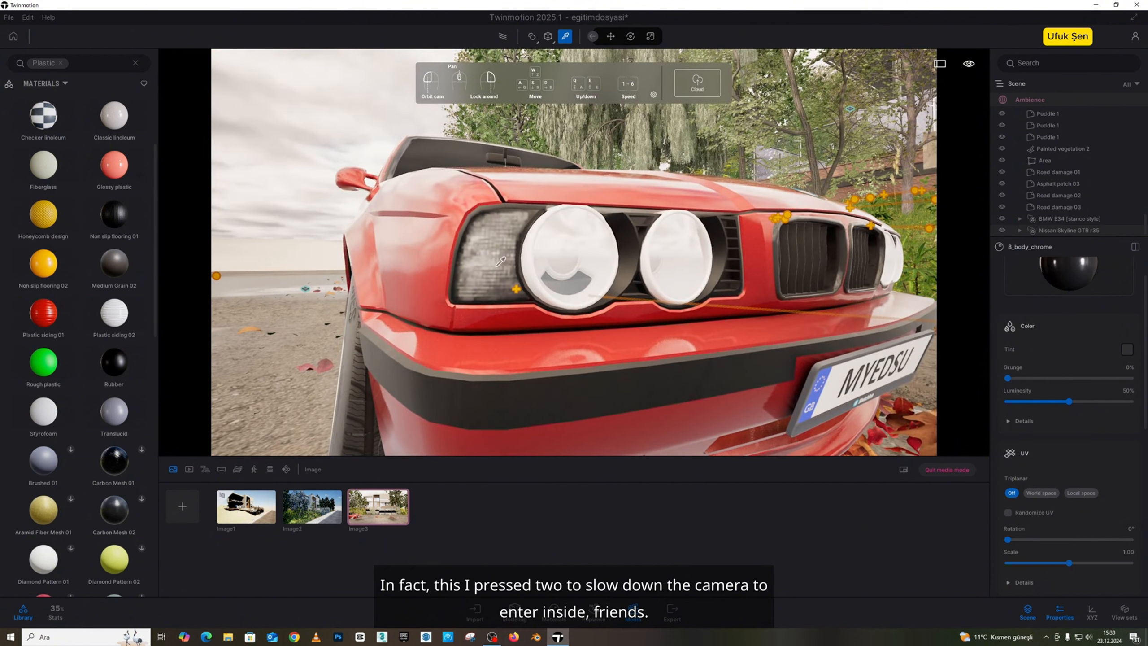
{"action": "key", "text": "w"}
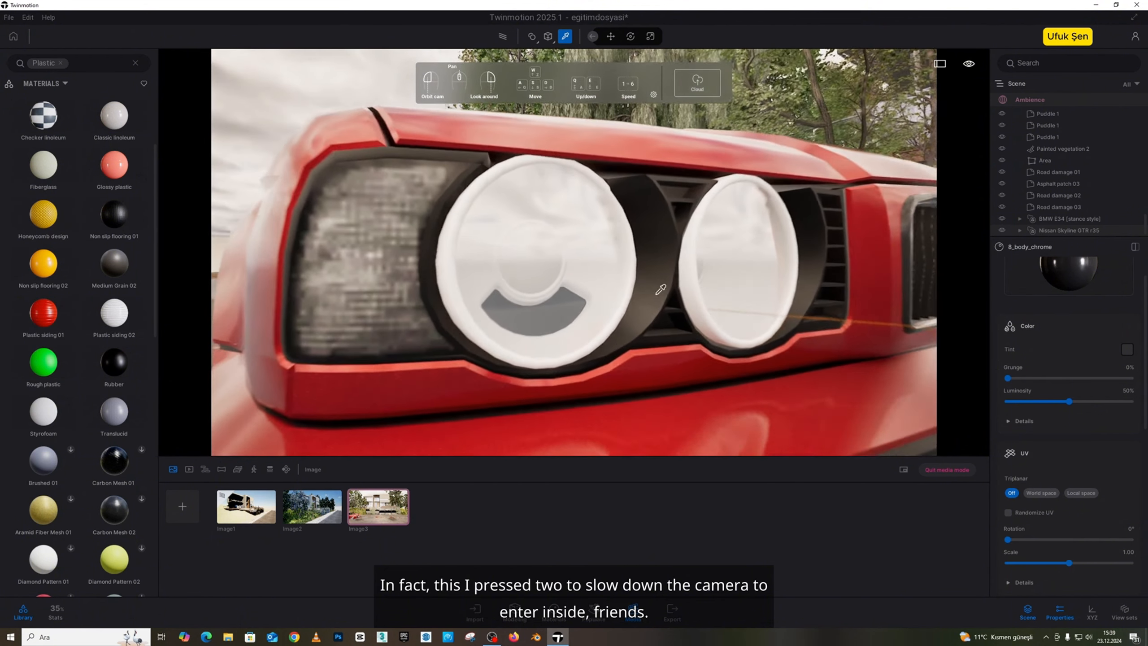
{"action": "right_click_drag", "start_coordinate": [655, 294], "coordinate": [639, 285]}
{"action": "key", "text": "w"}
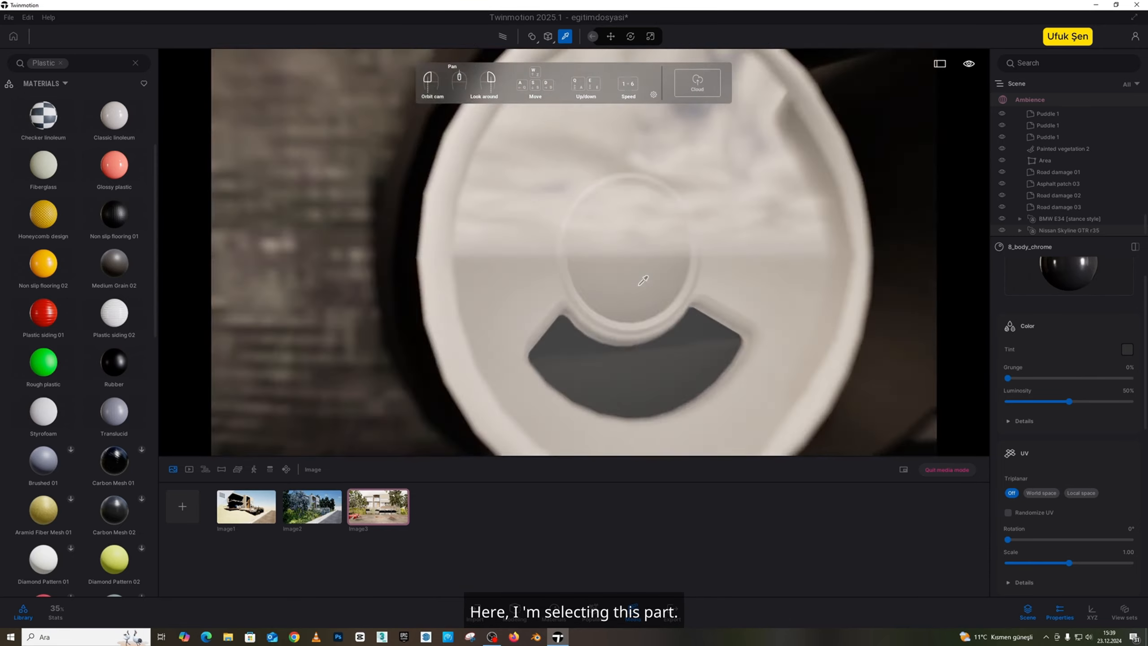
{"action": "key", "text": "w"}
{"action": "left_click", "coordinate": [744, 215]}
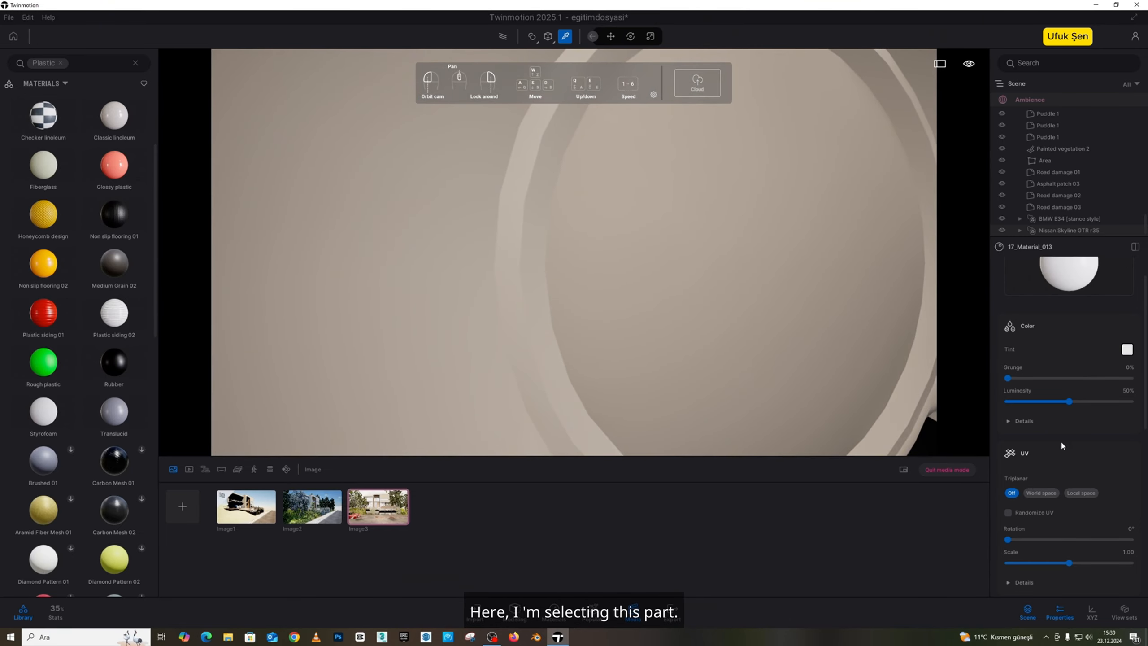
- Enable Emissive on the headlight lamp material and raise its intensity to about 15,300 nit
{"action": "scroll", "coordinate": [1062, 443], "scroll_direction": "down", "scroll_amount": 10}
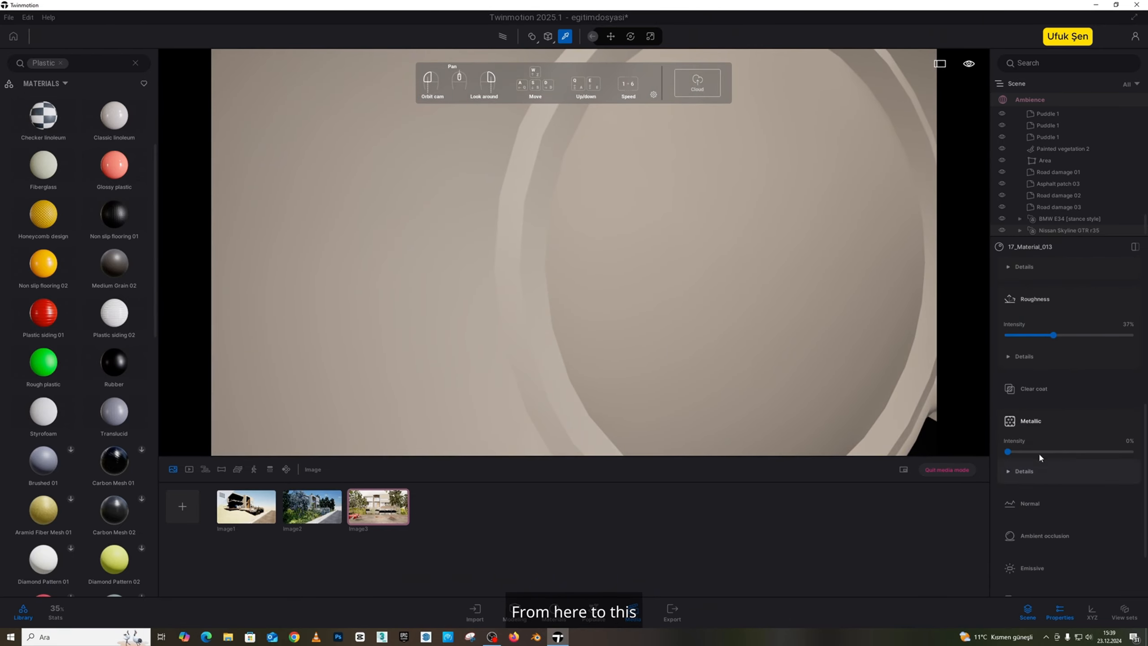
{"action": "scroll", "coordinate": [1037, 524], "scroll_direction": "down", "scroll_amount": 1}
{"action": "left_click", "coordinate": [1033, 538]}
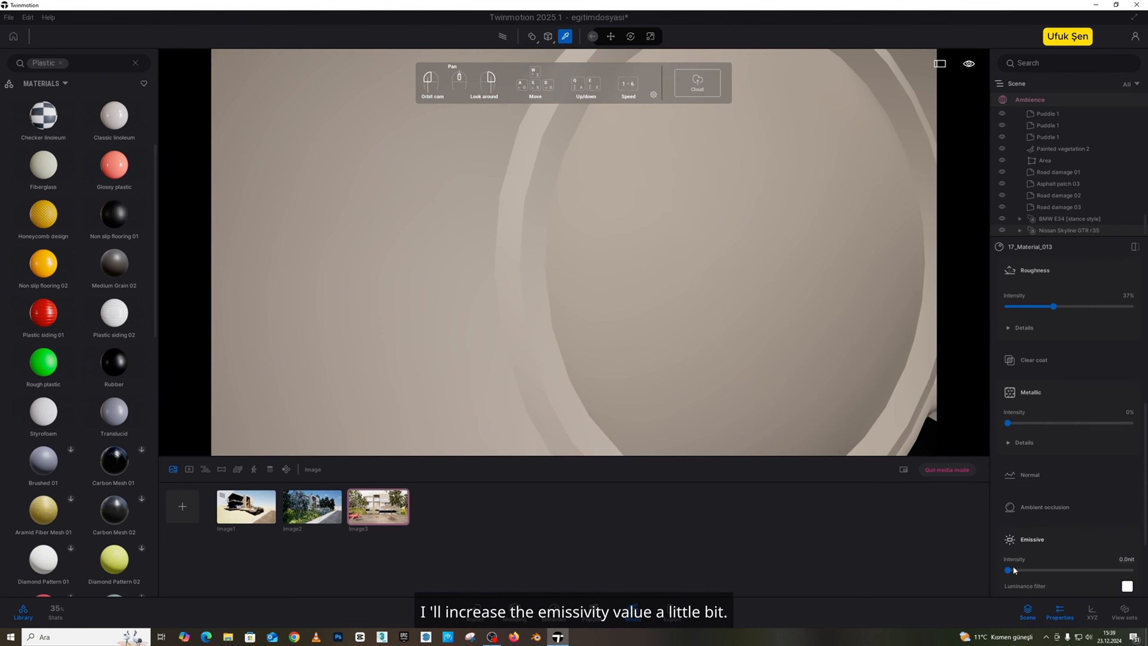
{"action": "left_click_drag", "start_coordinate": [1007, 570], "coordinate": [1026, 570]}
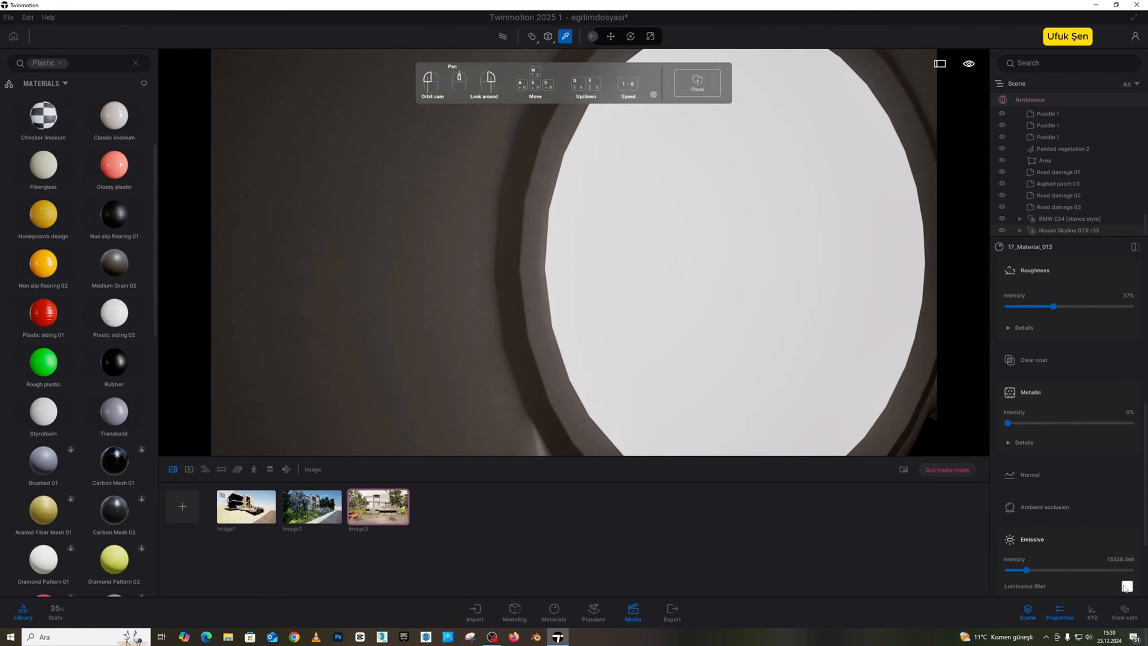
- Set the luminance filter of the headlight lamp's emission to a bright yellow-green
{"action": "left_click", "coordinate": [1127, 586]}
{"action": "left_click", "coordinate": [493, 351]}
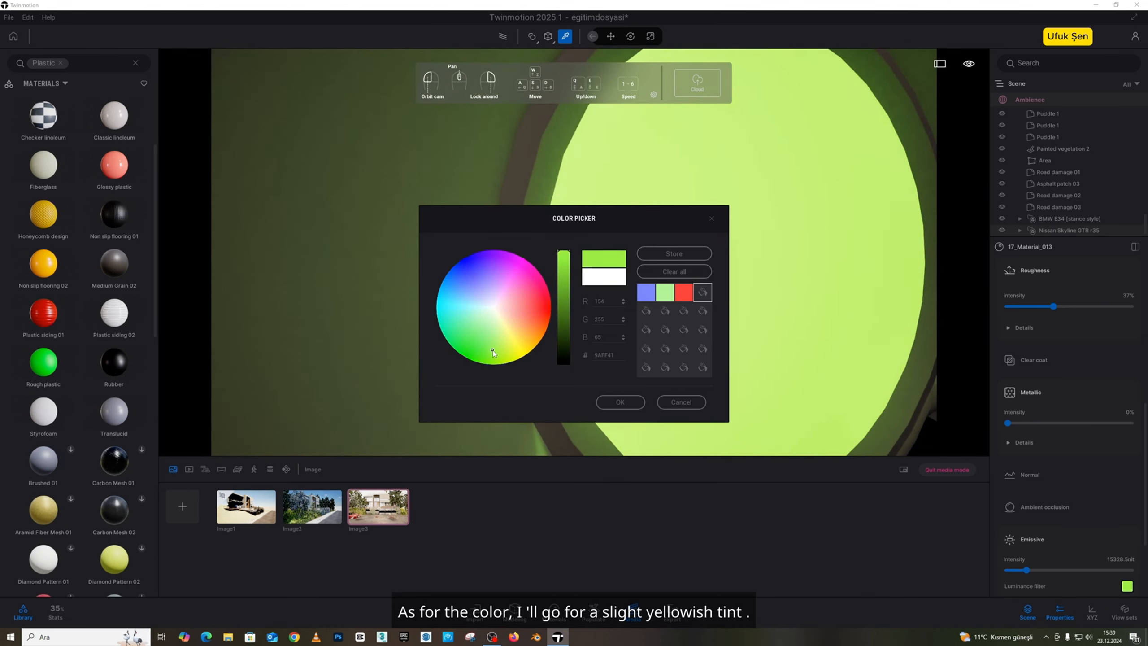
{"action": "left_click", "coordinate": [619, 402]}
- Lower the emissive color temperature of the headlight lamp material to about 3391 K
{"action": "scroll", "coordinate": [1083, 471], "scroll_direction": "down", "scroll_amount": 1}
{"action": "left_click", "coordinate": [1022, 553]}
{"action": "scroll", "coordinate": [1041, 469], "scroll_direction": "down", "scroll_amount": 2}
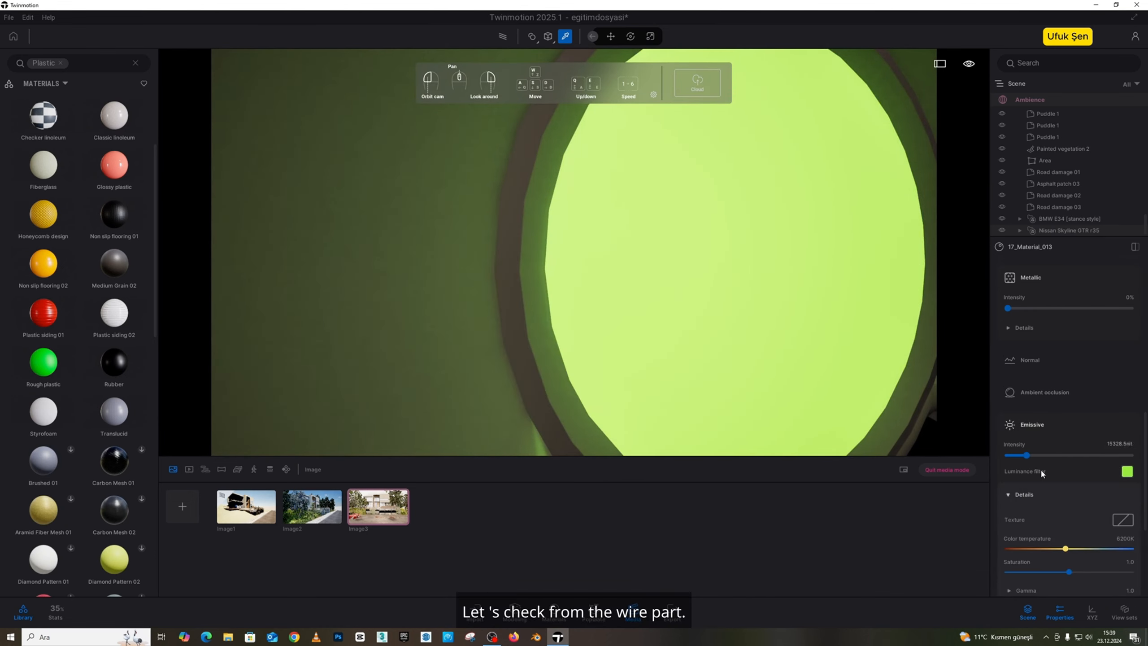
{"action": "left_click_drag", "start_coordinate": [1066, 505], "coordinate": [1037, 506]}
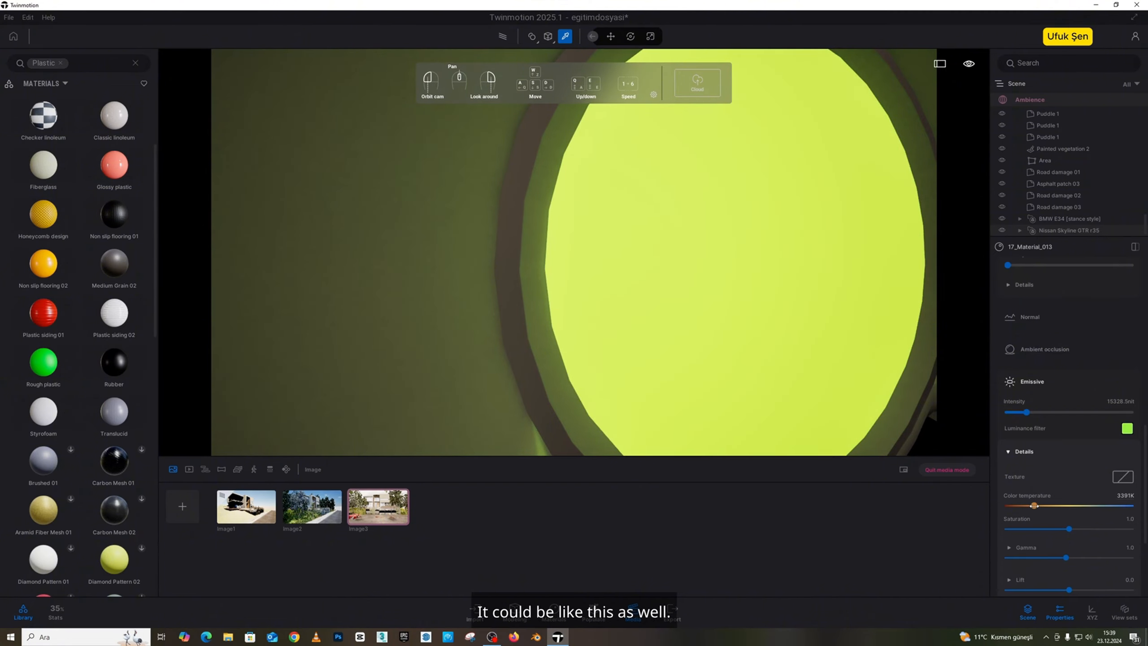
- Fine-tune the emissive intensity of the headlight lamp material to about 17,150 nit
{"action": "scroll", "coordinate": [763, 236], "scroll_direction": "down", "scroll_amount": 5}
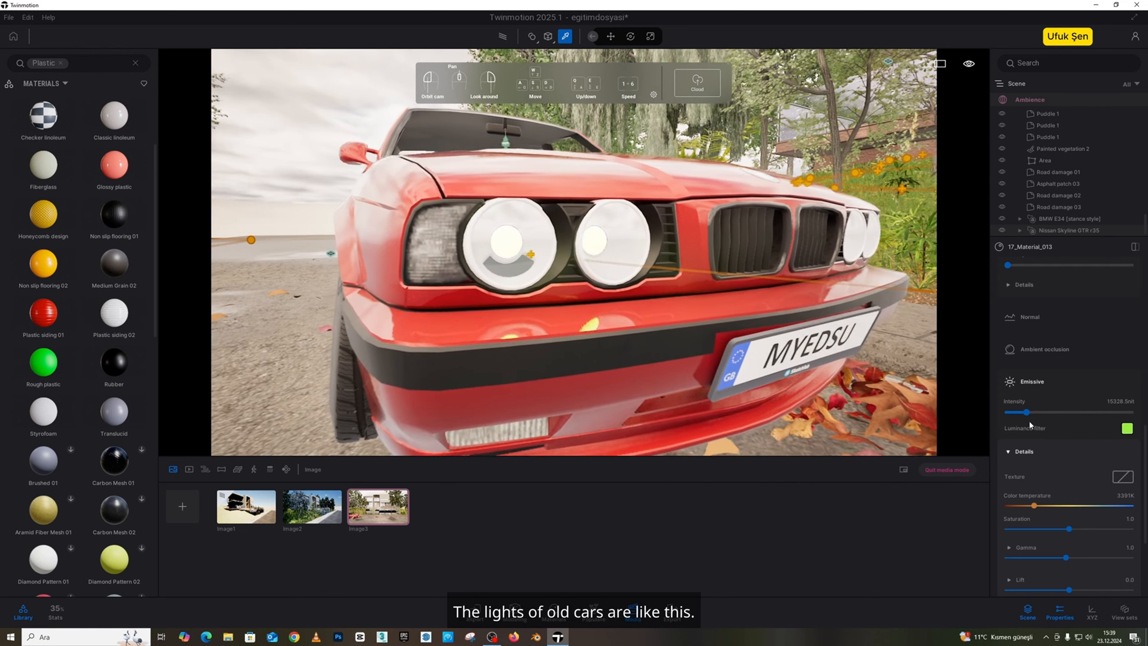
{"action": "mouse_move", "coordinate": [1026, 413]}
{"action": "left_mouse_down"}
{"action": "mouse_move", "coordinate": [1069, 412]}
{"action": "mouse_move", "coordinate": [1023, 411]}
{"action": "left_mouse_up"}
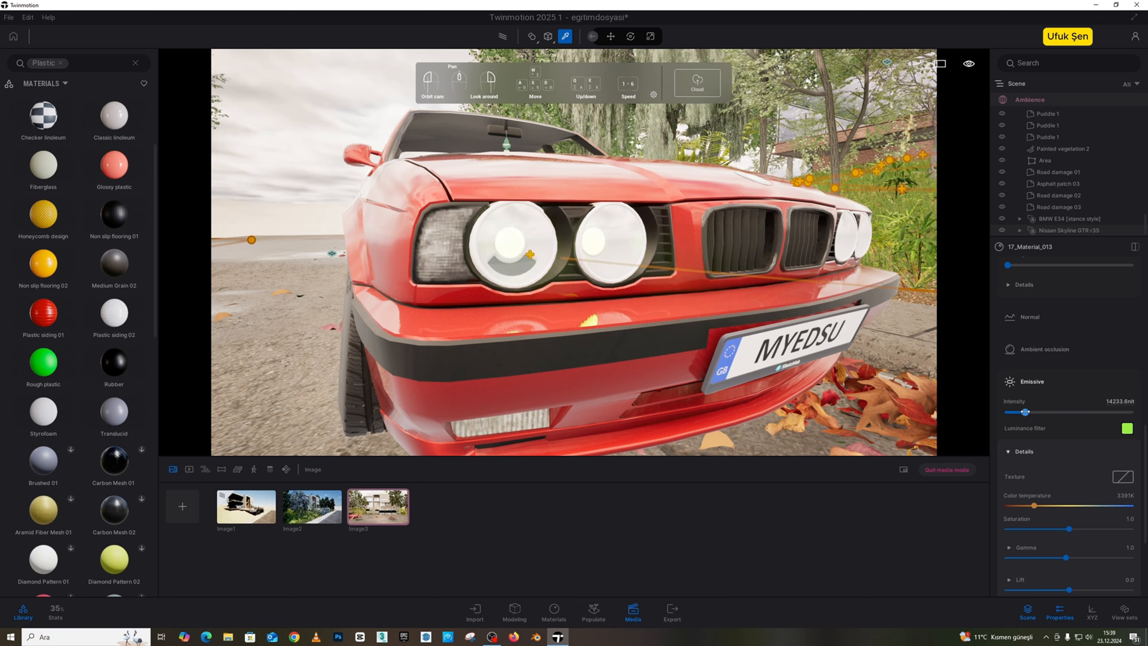
{"action": "left_click_drag", "start_coordinate": [1025, 412], "coordinate": [1023, 412]}
{"action": "key", "text": "Escape"}
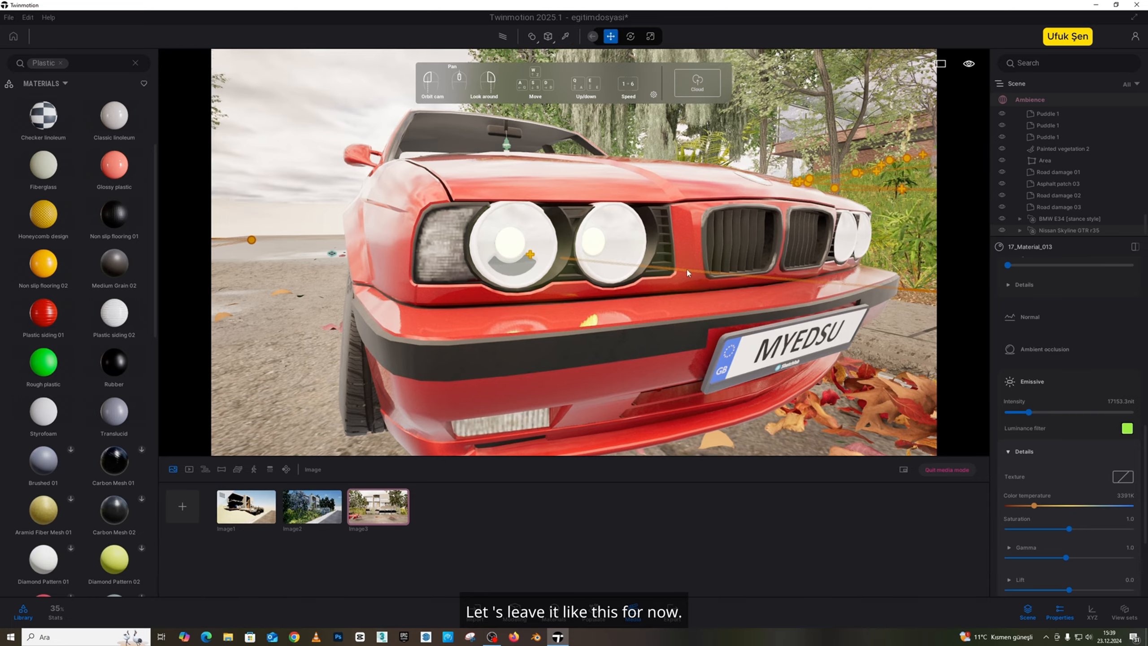
- Check the lit headlights and bring the BMW's side with its windows into view
{"action": "left_click_drag", "start_coordinate": [686, 272], "coordinate": [642, 228]}
{"action": "key", "text": "s"}
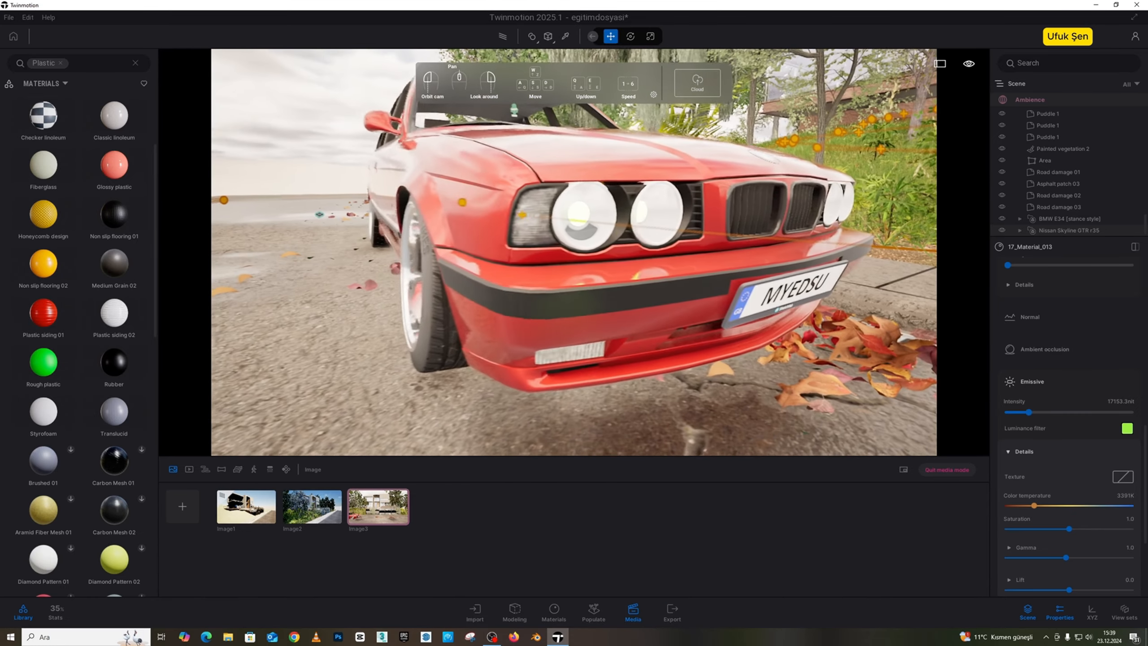
{"action": "key", "text": "4"}
{"action": "key", "text": "w"}
{"action": "key", "text": "a"}
{"action": "right_click_drag", "start_coordinate": [620, 228], "coordinate": [724, 228]}
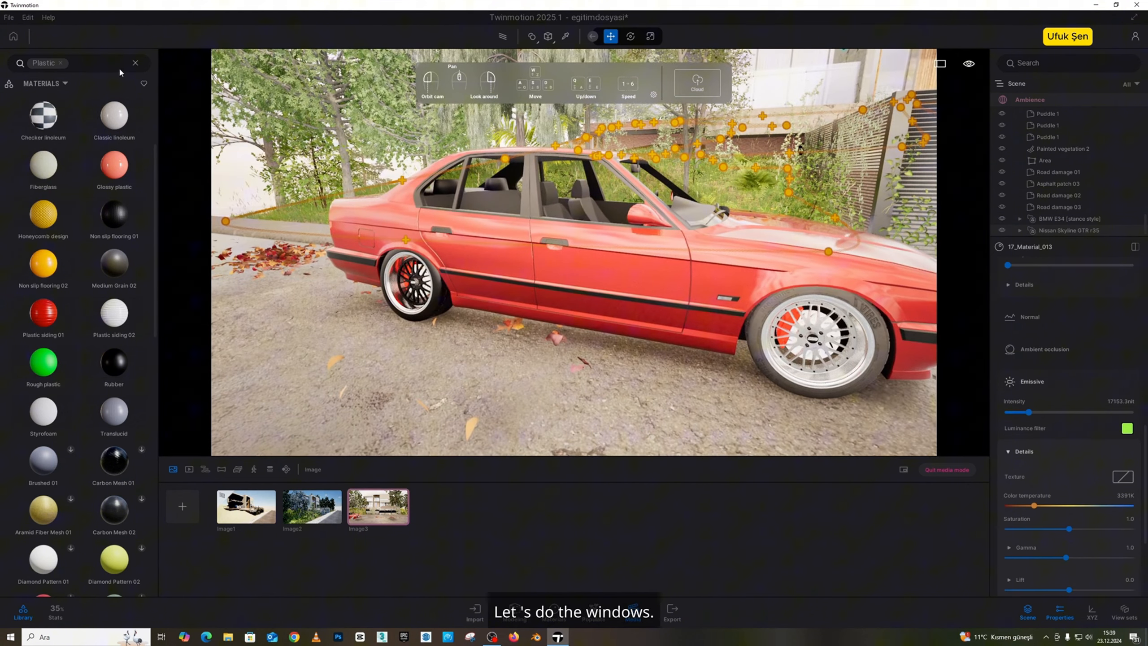
- Clear the plastic search and apply the Clear glass blue material from the glass library to the BMW's side windows
{"action": "left_click", "coordinate": [135, 63]}
{"action": "left_click", "coordinate": [58, 114]}
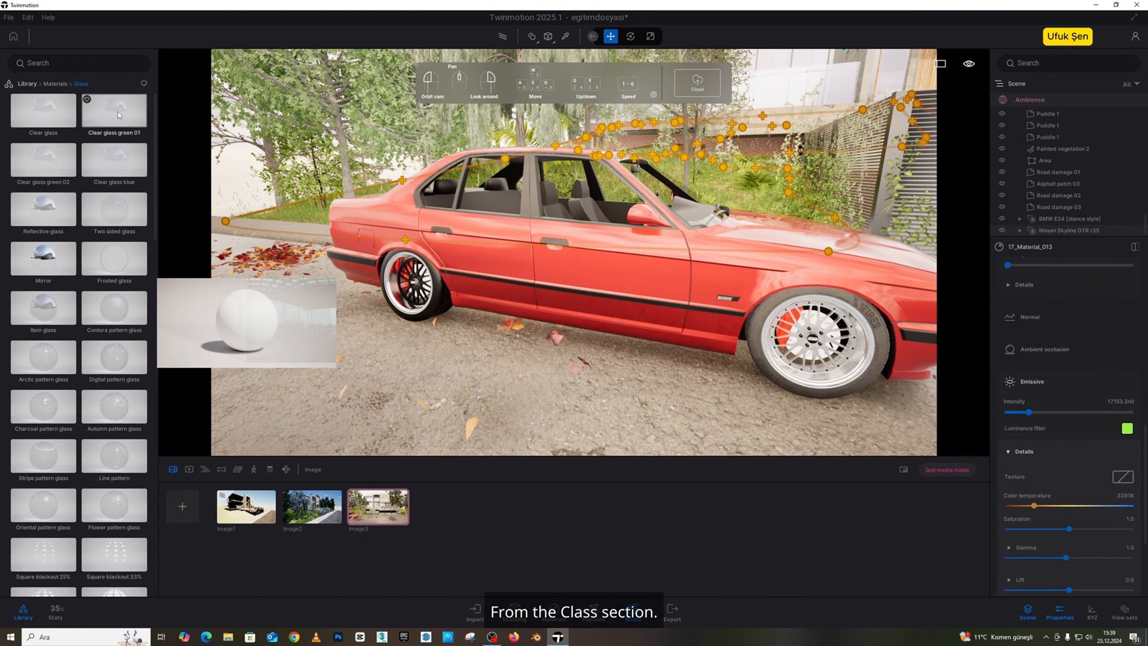
{"action": "left_click_drag", "start_coordinate": [117, 111], "coordinate": [513, 187]}
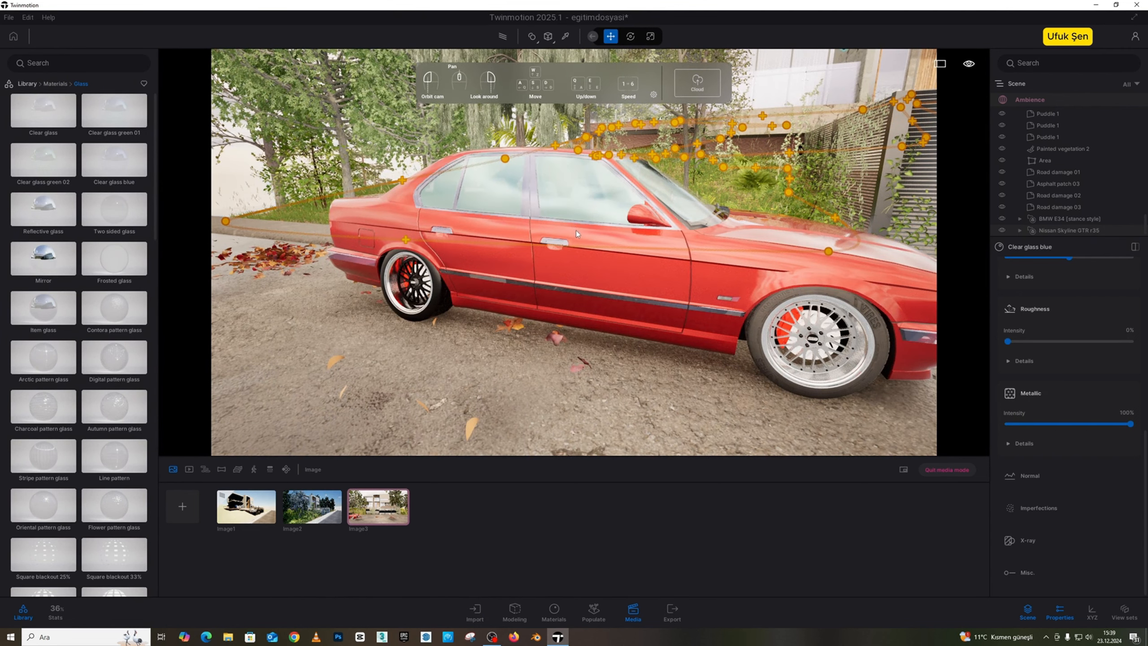
- Try Clear glass on the BMW's windows and settle on the Frosted glass material
{"action": "left_click_drag", "start_coordinate": [575, 229], "coordinate": [580, 219]}
{"action": "key", "text": "w"}
{"action": "right_click_drag", "start_coordinate": [579, 221], "coordinate": [610, 178]}
{"action": "key", "text": "e"}
{"action": "key", "text": "s"}
{"action": "key", "text": "w"}
{"action": "left_click_drag", "start_coordinate": [610, 176], "coordinate": [650, 177]}
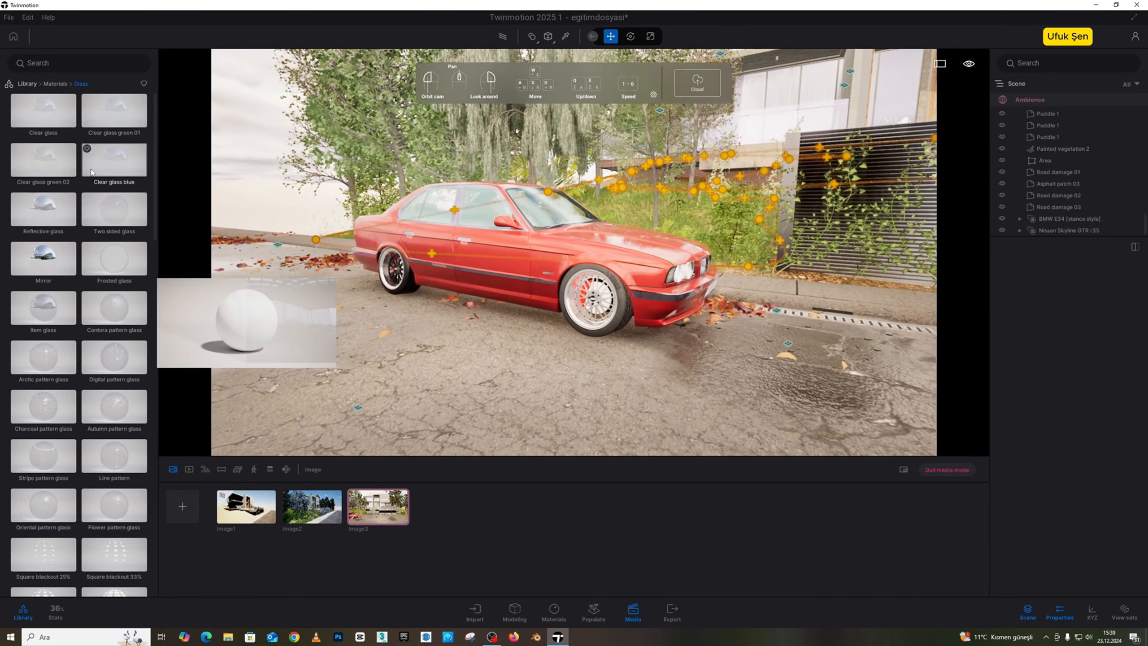
{"action": "left_click_drag", "start_coordinate": [57, 118], "coordinate": [542, 208]}
{"action": "left_click_drag", "start_coordinate": [111, 270], "coordinate": [478, 213]}
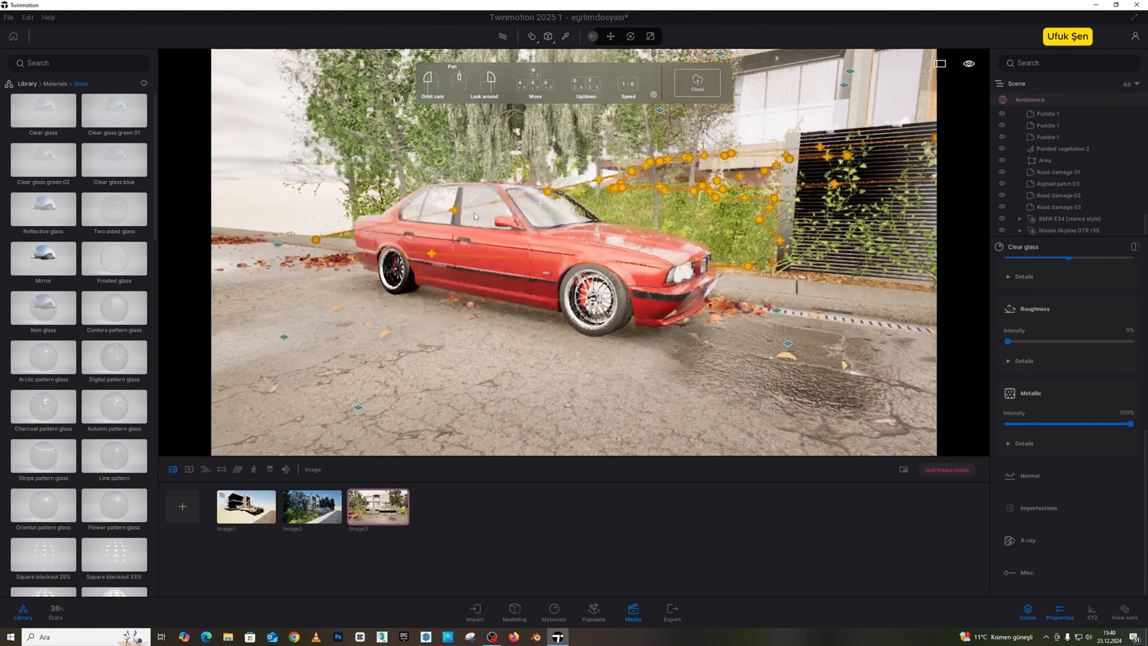
- Return to the material categories and pick the Chrome material from the lip of the BMW's rear rim
{"action": "key", "text": "w"}
{"action": "right_click_drag", "start_coordinate": [574, 253], "coordinate": [709, 255]}
{"action": "key", "text": "s"}
{"action": "key", "text": "a"}
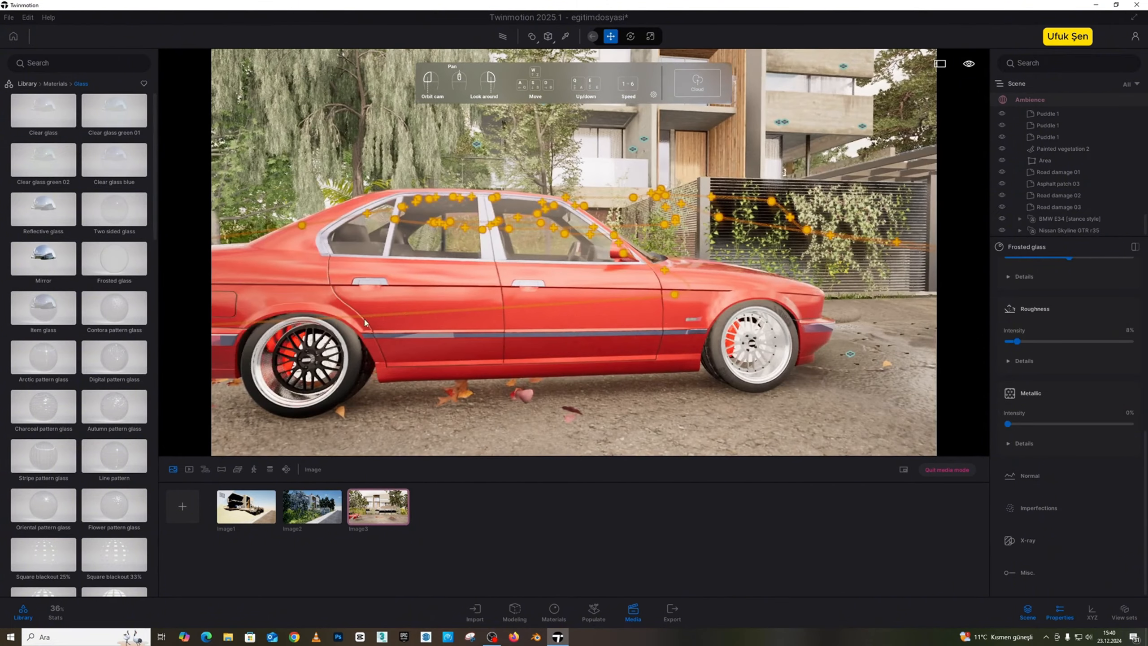
{"action": "key", "text": "a"}
{"action": "key", "text": "w"}
{"action": "right_click_drag", "start_coordinate": [574, 271], "coordinate": [642, 312]}
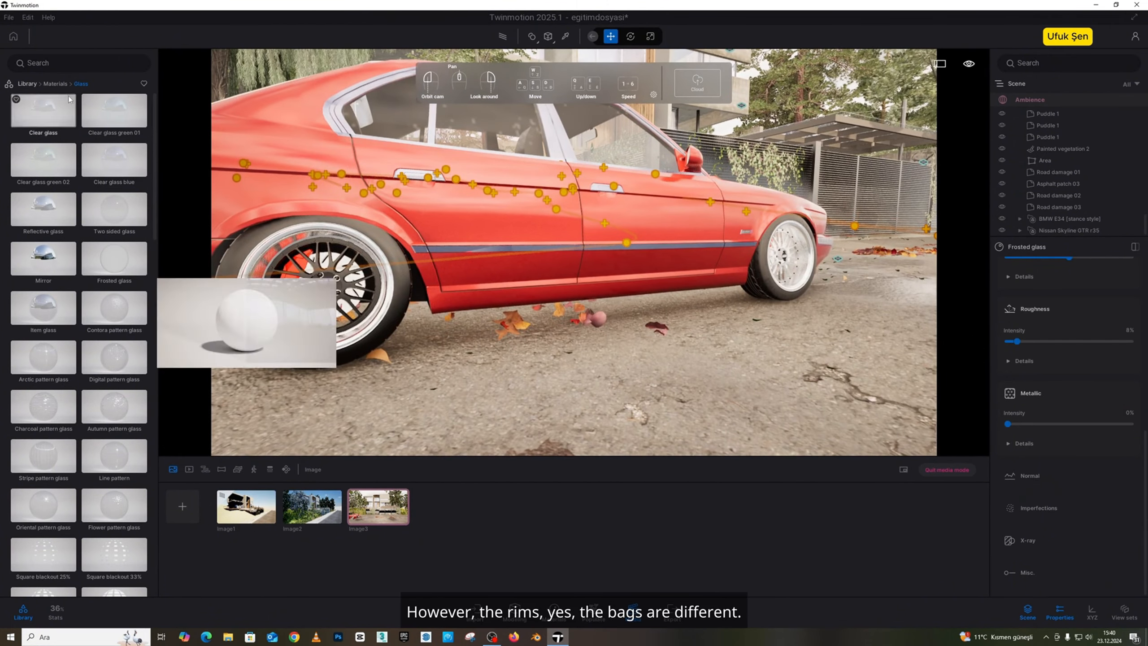
{"action": "left_click", "coordinate": [57, 86]}
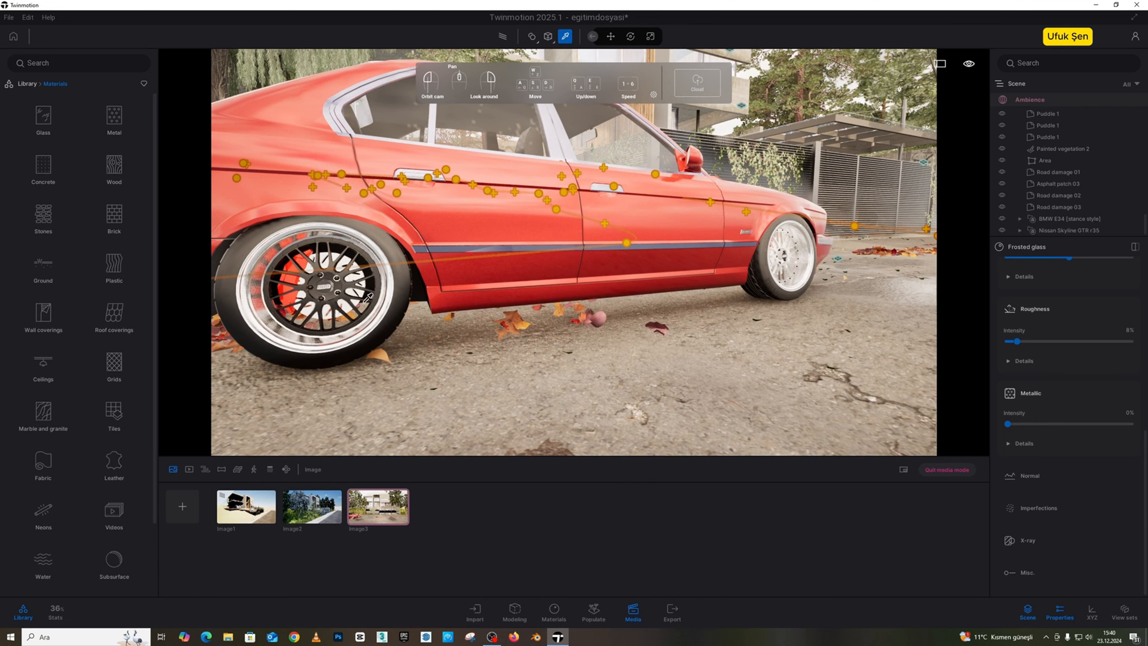
{"action": "middle_click_drag", "start_coordinate": [364, 303], "coordinate": [545, 310]}
{"action": "scroll", "coordinate": [581, 341], "scroll_direction": "up", "scroll_amount": 3}
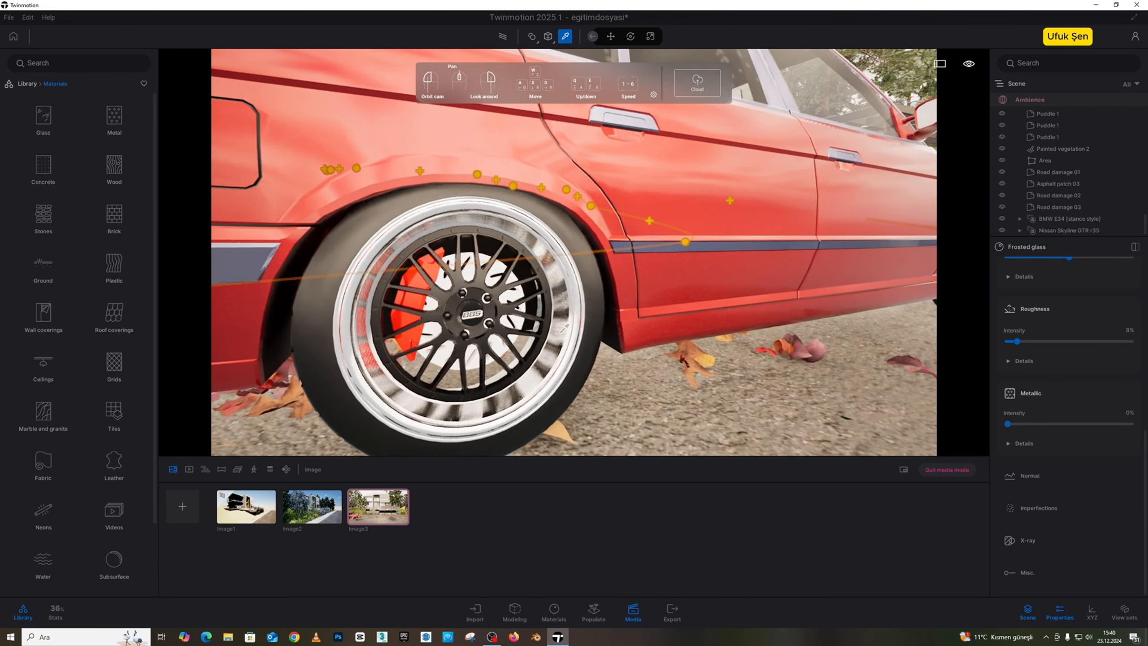
{"action": "left_click", "coordinate": [583, 339]}
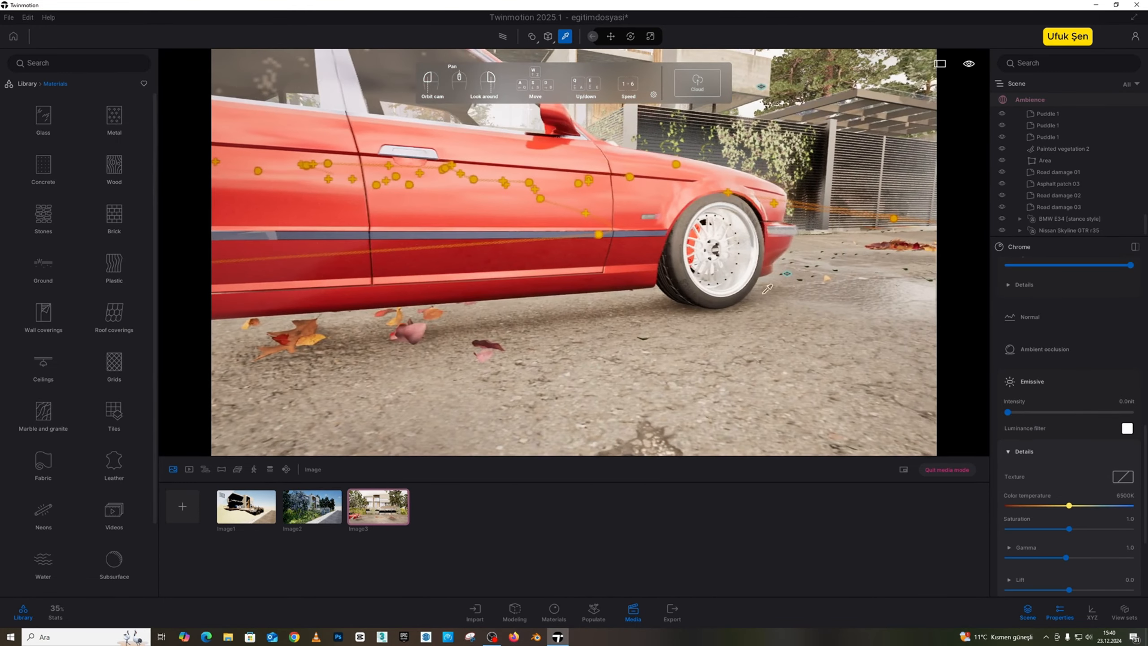
- Sample the rear rim lip's Chrome material again and apply it to the lip of the BMW's front rim
{"action": "key", "text": "a"}
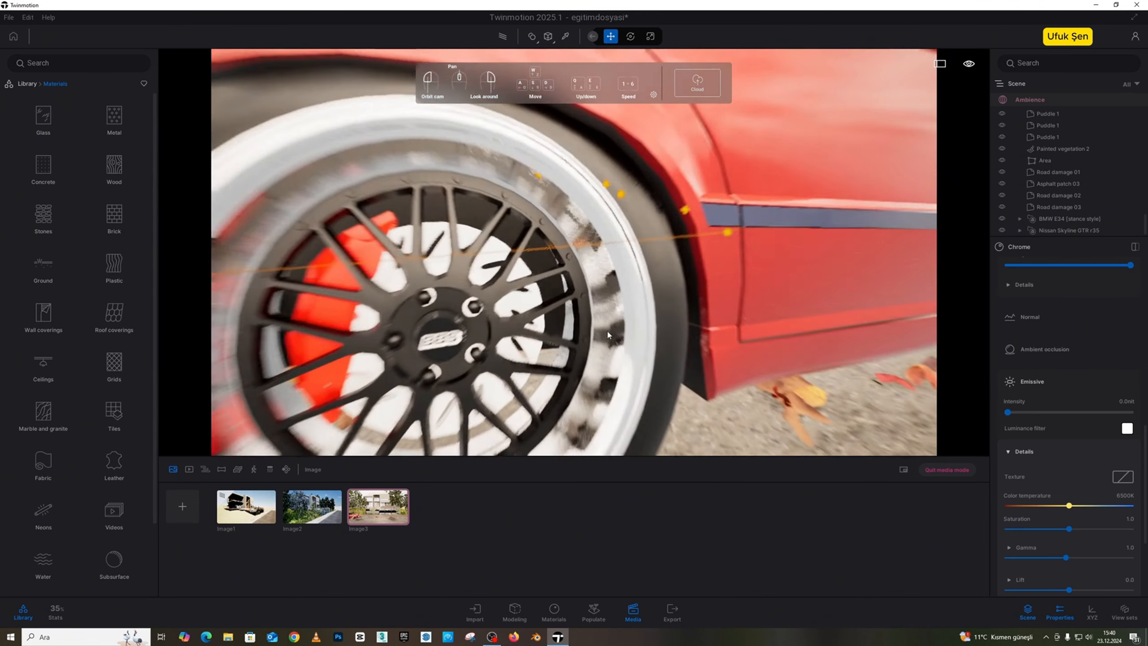
{"action": "left_click", "coordinate": [570, 339]}
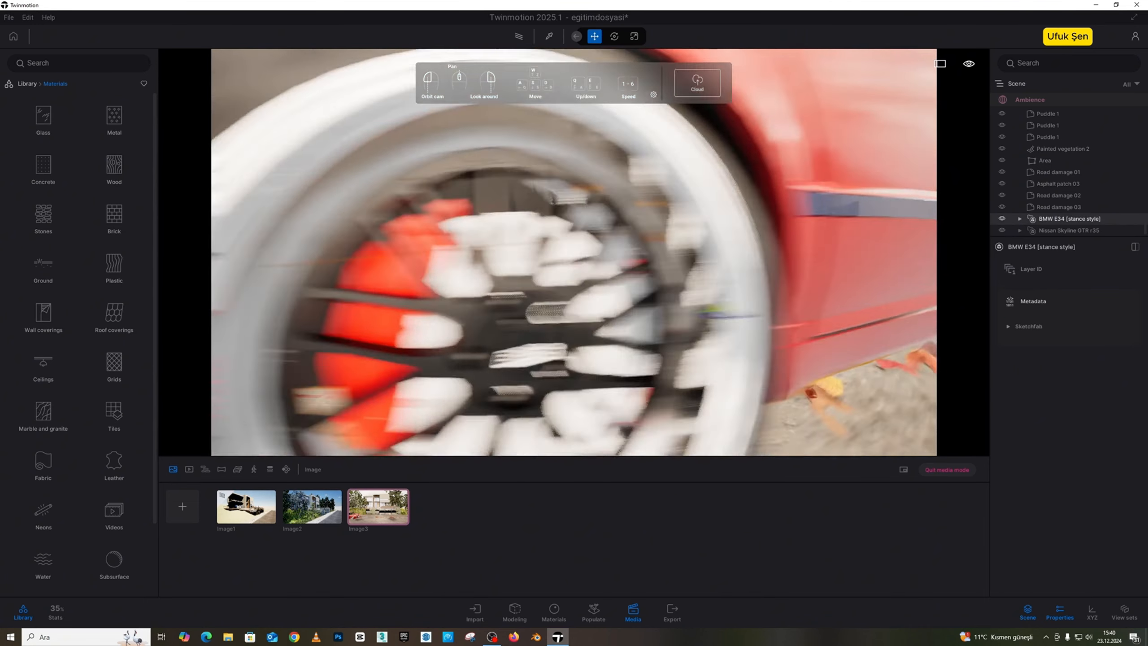
{"action": "key", "text": "w"}
{"action": "key", "text": "s"}
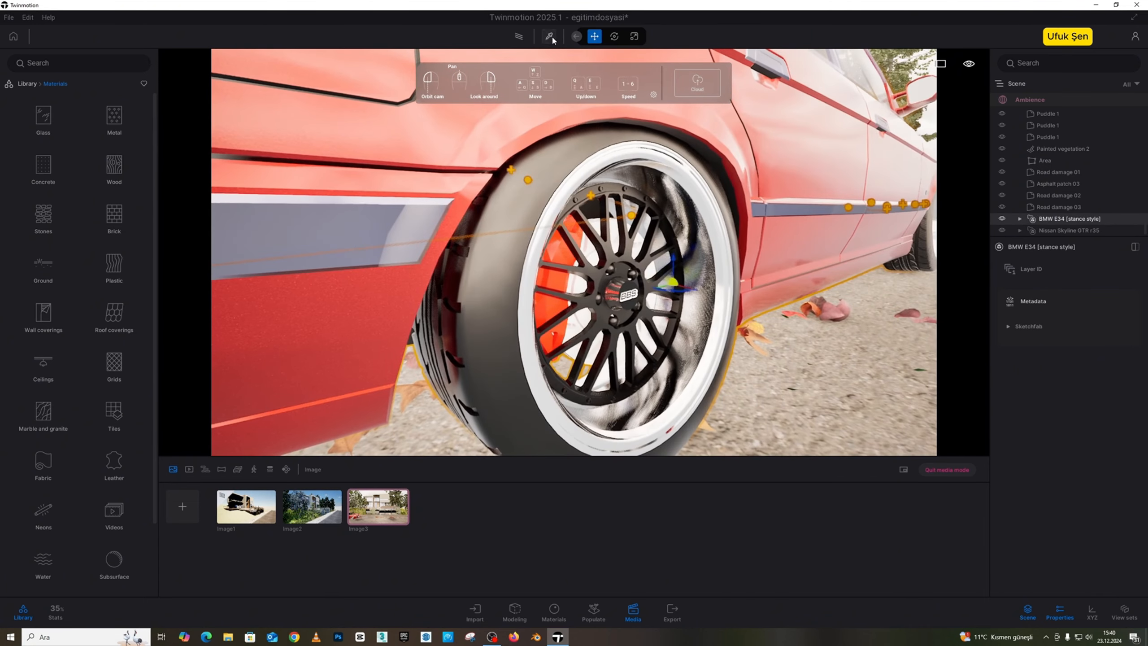
{"action": "left_click", "coordinate": [549, 37]}
{"action": "left_click", "coordinate": [696, 243]}
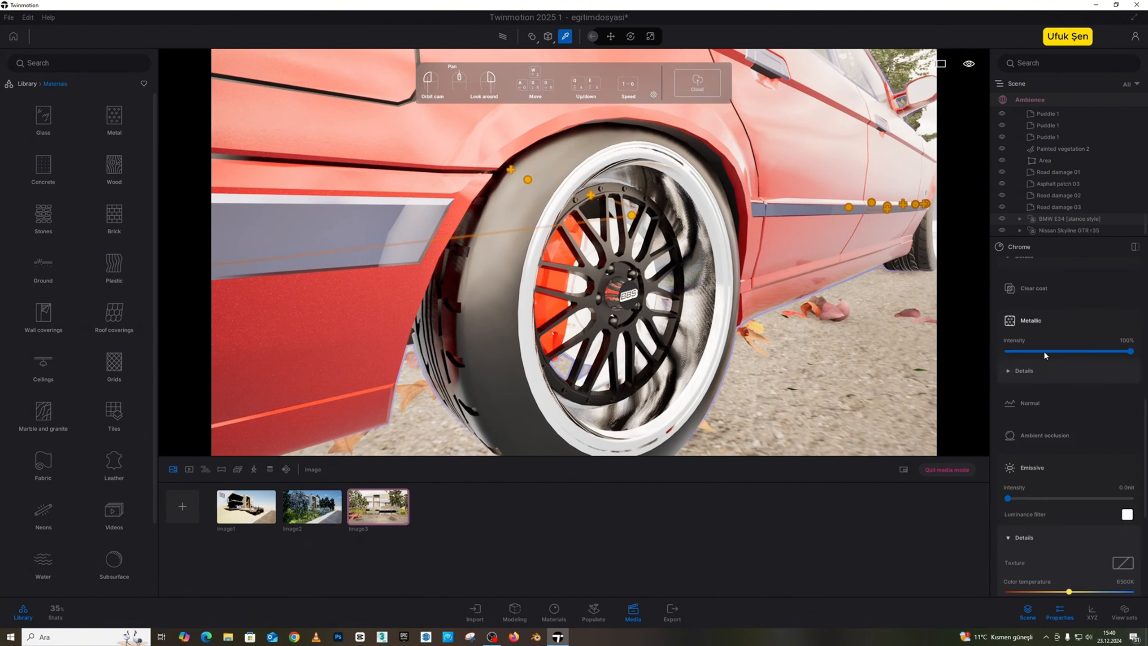
{"action": "key", "text": "d"}
{"action": "right_click_drag", "start_coordinate": [975, 345], "coordinate": [931, 345]}
{"action": "left_click_drag", "start_coordinate": [1054, 292], "coordinate": [721, 240]}
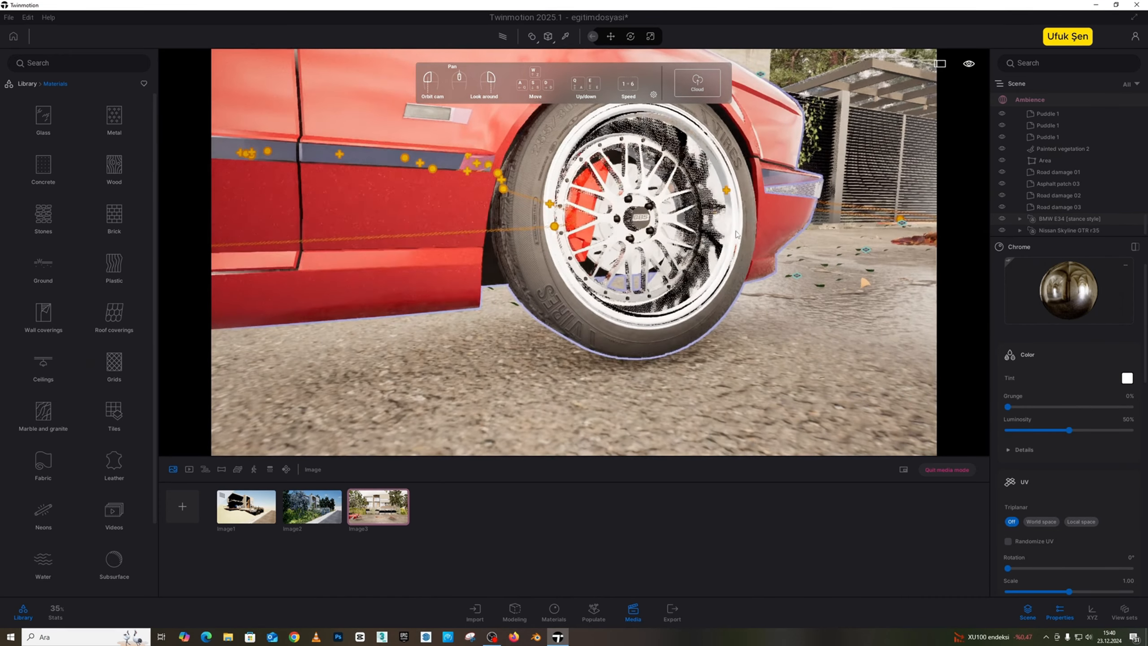
{"action": "key", "text": "Escape"}
- Preview the whole BMW from the rear side with path tracing, and return to the real-time view
{"action": "scroll", "coordinate": [723, 213], "scroll_direction": "down", "scroll_amount": 8}
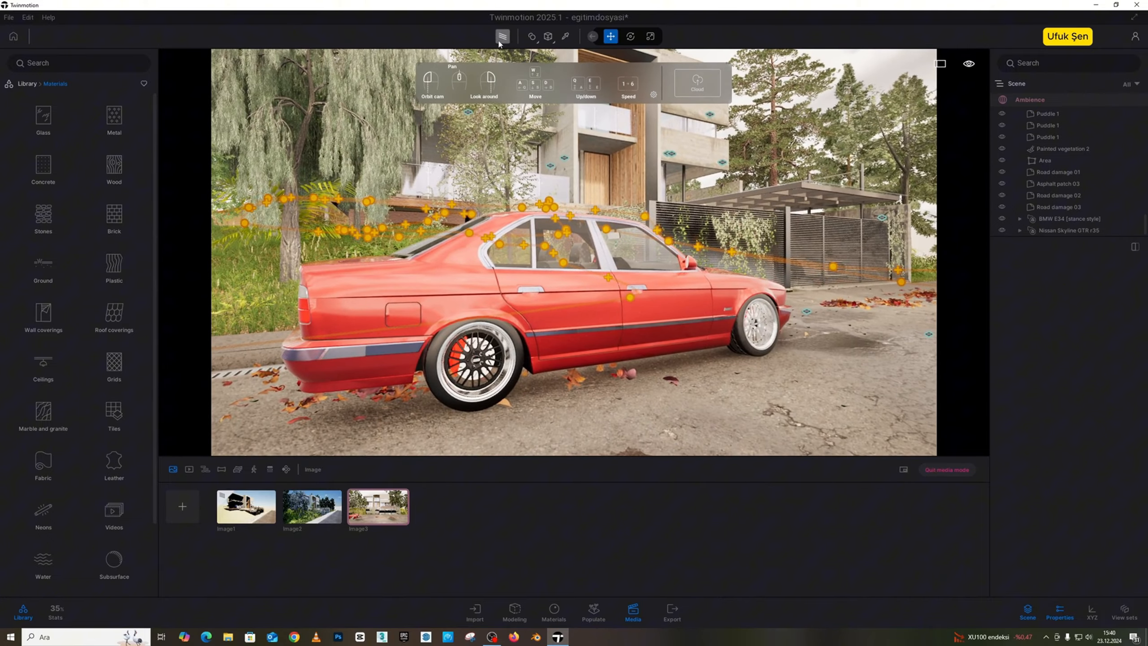
{"action": "left_click", "coordinate": [501, 37]}
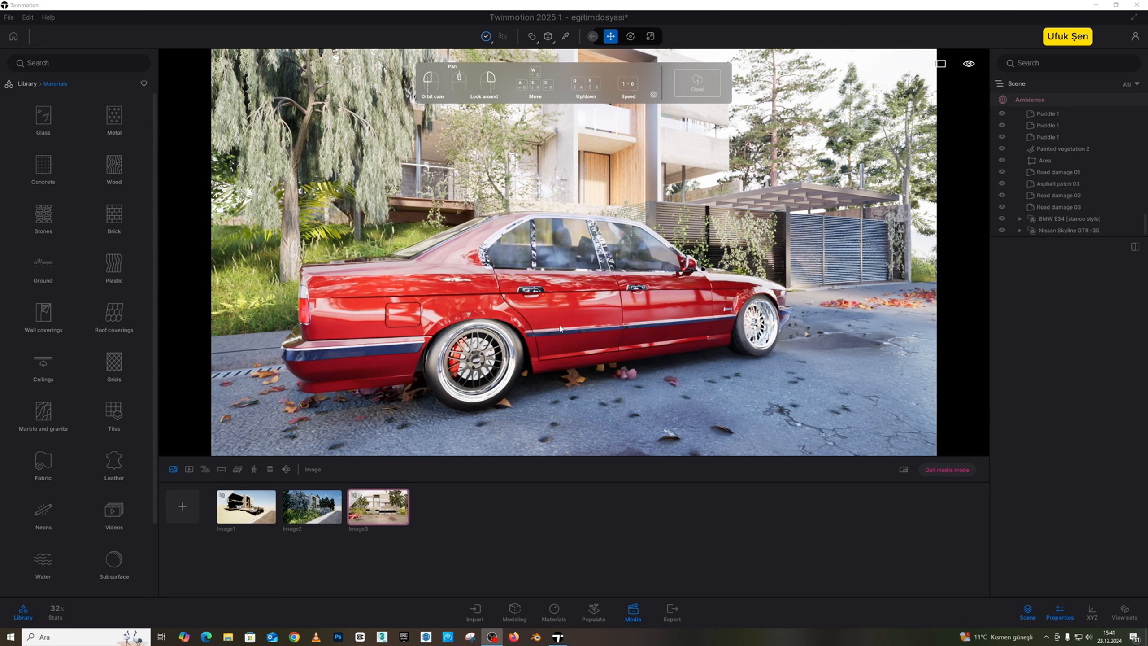
{"action": "left_click", "coordinate": [502, 36]}
- Pick the Clear glass blue material on the BMW's window pillar and set its roughness to 62%
{"action": "key", "text": "w"}
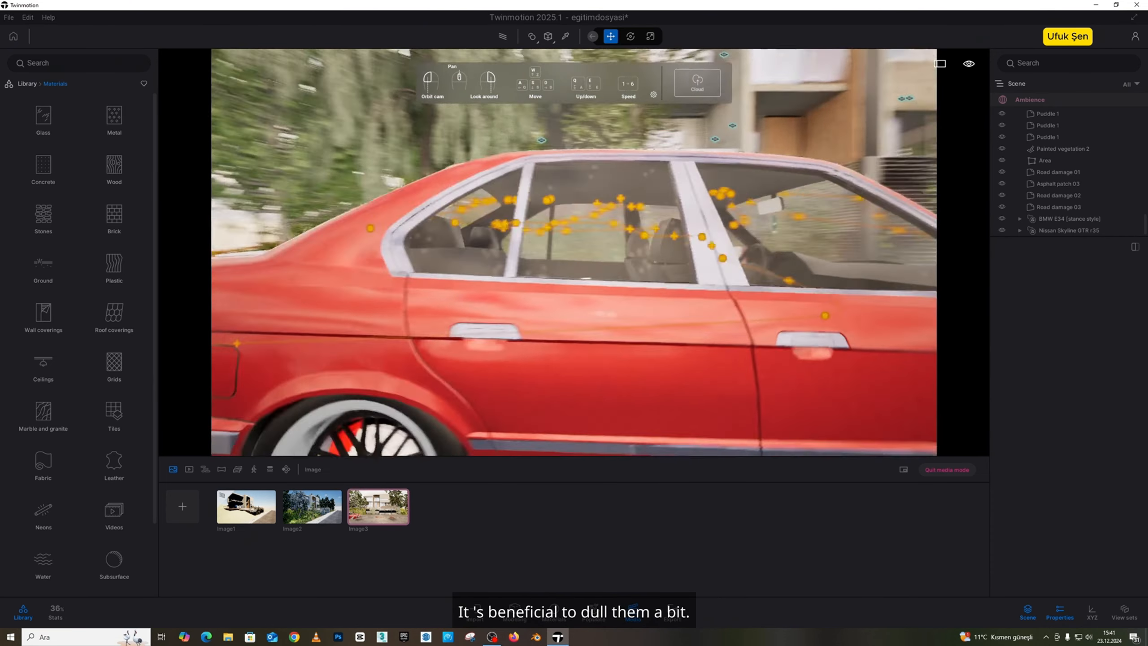
{"action": "scroll", "coordinate": [680, 226], "scroll_direction": "up", "scroll_amount": 1}
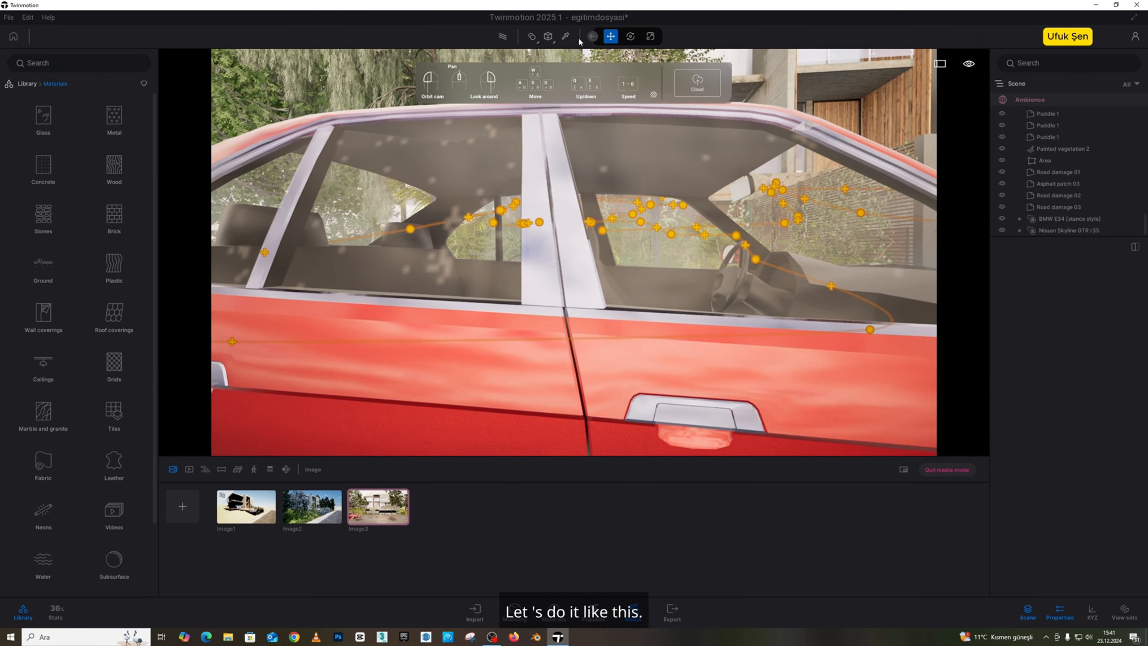
{"action": "left_click", "coordinate": [565, 36]}
{"action": "left_click", "coordinate": [579, 230]}
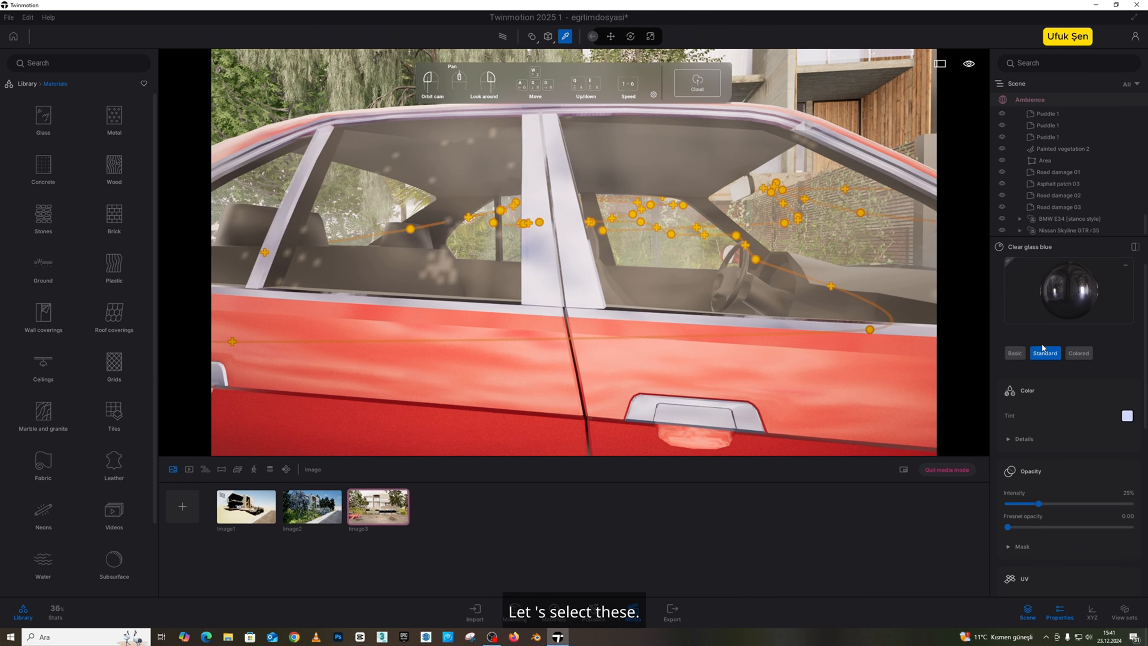
{"action": "scroll", "coordinate": [1045, 393], "scroll_direction": "down", "scroll_amount": 5}
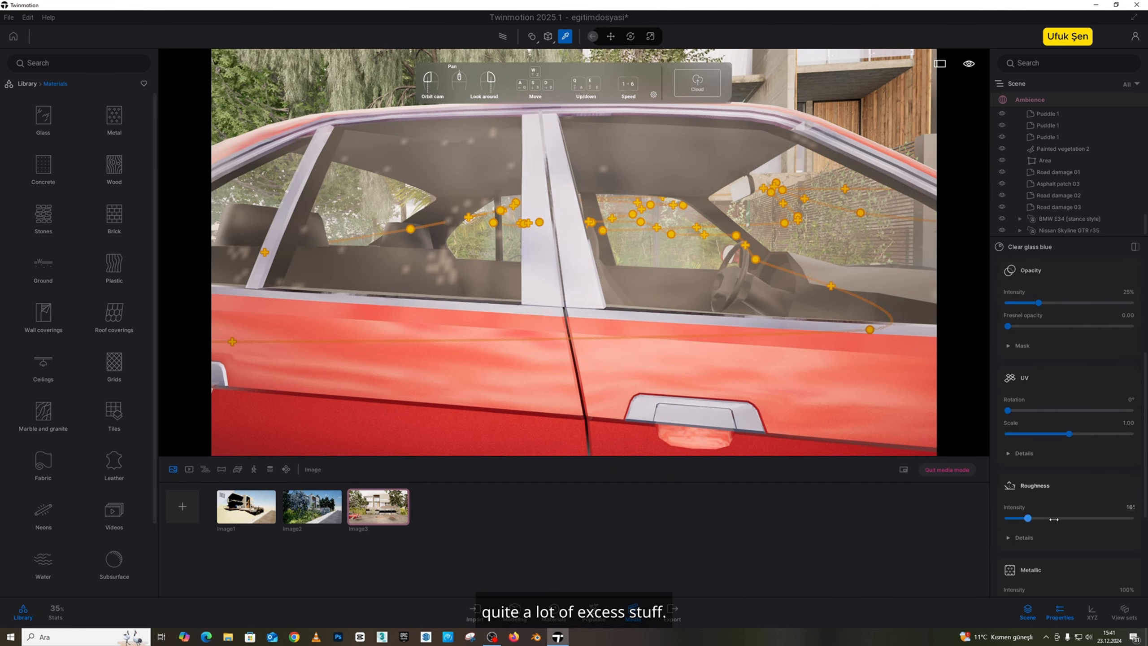
{"action": "left_click_drag", "start_coordinate": [1007, 518], "coordinate": [1083, 518]}
{"action": "scroll", "coordinate": [723, 232], "scroll_direction": "down", "scroll_amount": 5}
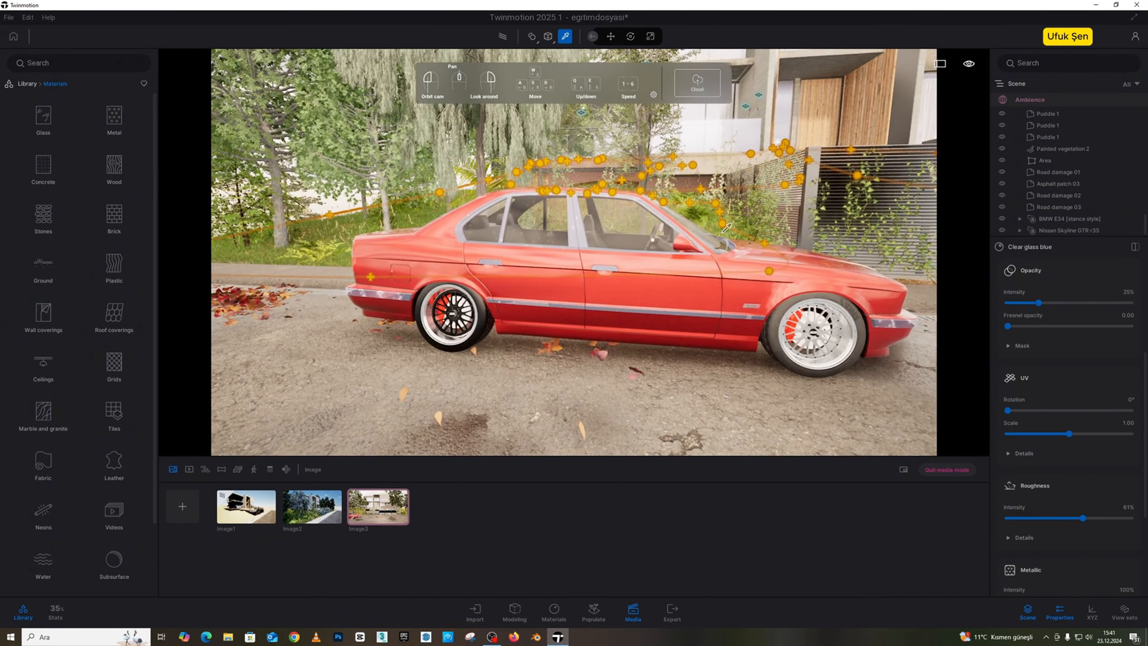
{"action": "key", "text": "w"}
{"action": "right_click_drag", "start_coordinate": [722, 233], "coordinate": [703, 232]}
{"action": "key", "text": "d"}
{"action": "key", "text": "s"}
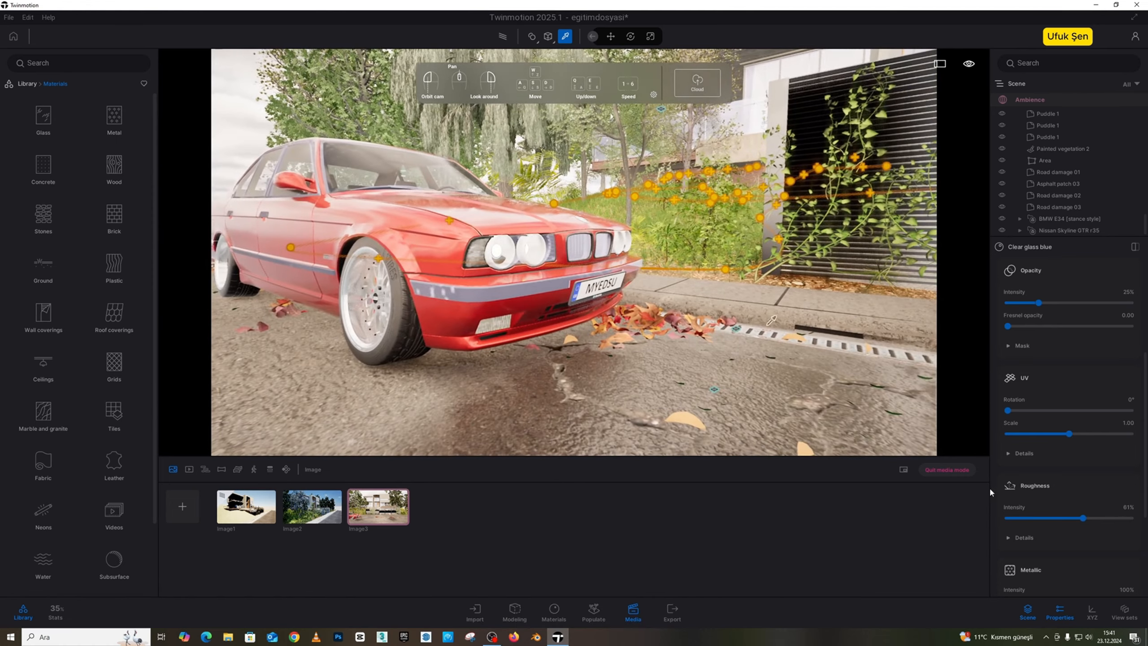
{"action": "key", "text": "Escape"}
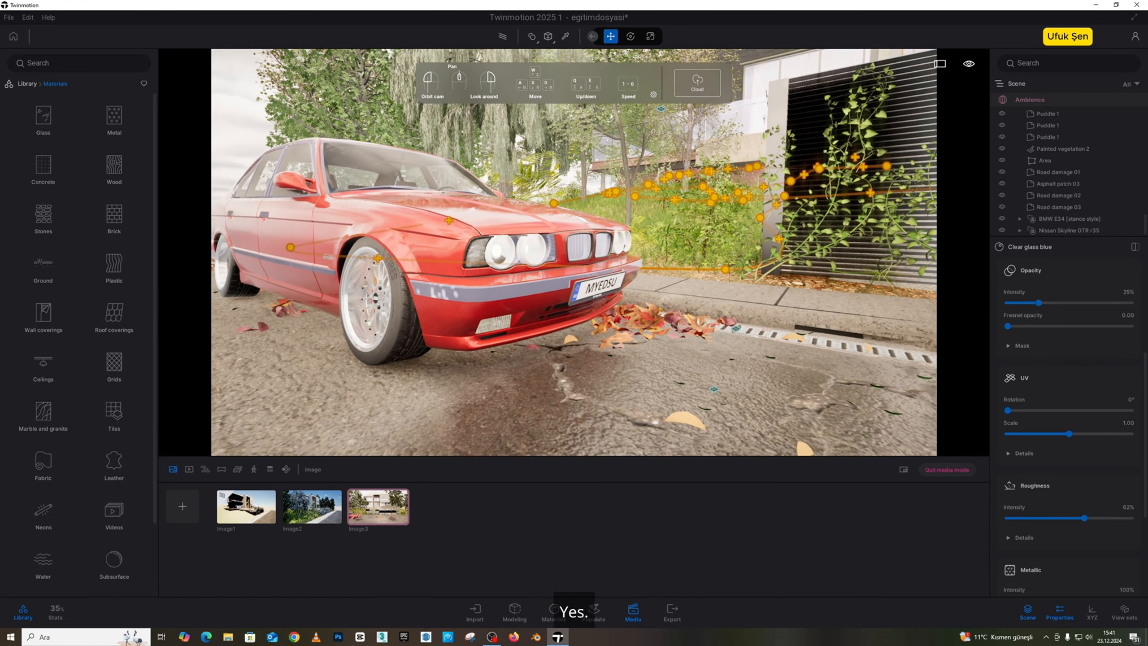
- Browse the animated humans and the Sports posed humans in the character library for a figure beside the BMW
{"action": "key", "text": "s"}
{"action": "right_click_drag", "start_coordinate": [672, 322], "coordinate": [698, 316]}
{"action": "key", "text": "w"}
{"action": "key", "text": "q"}
{"action": "left_click", "coordinate": [35, 84]}
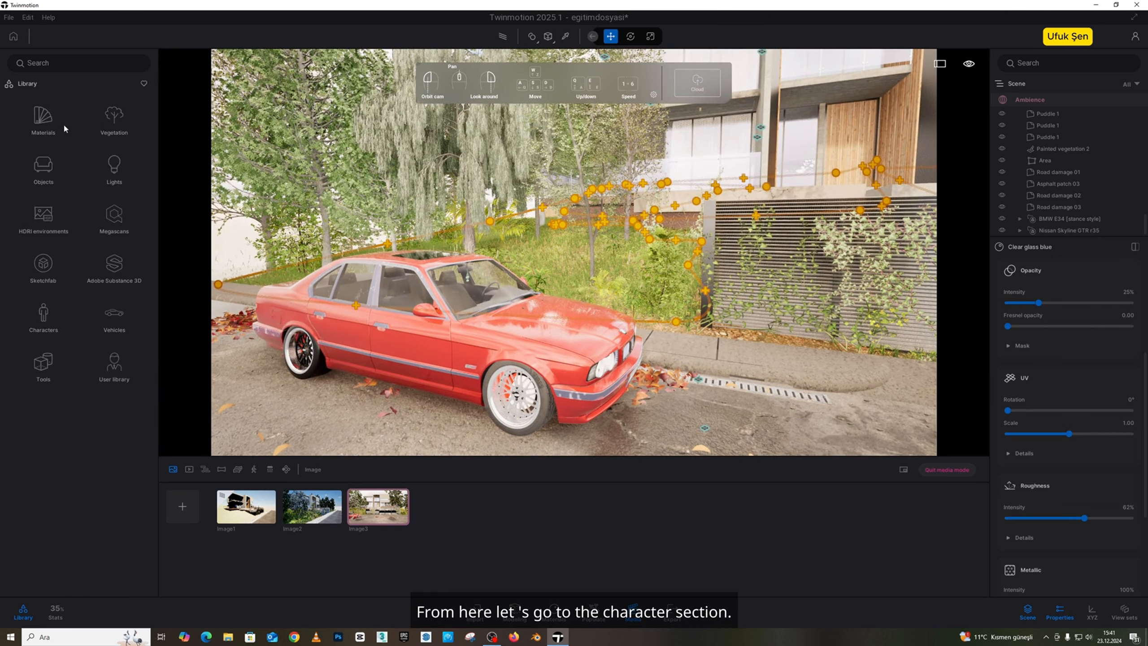
{"action": "left_click", "coordinate": [46, 319]}
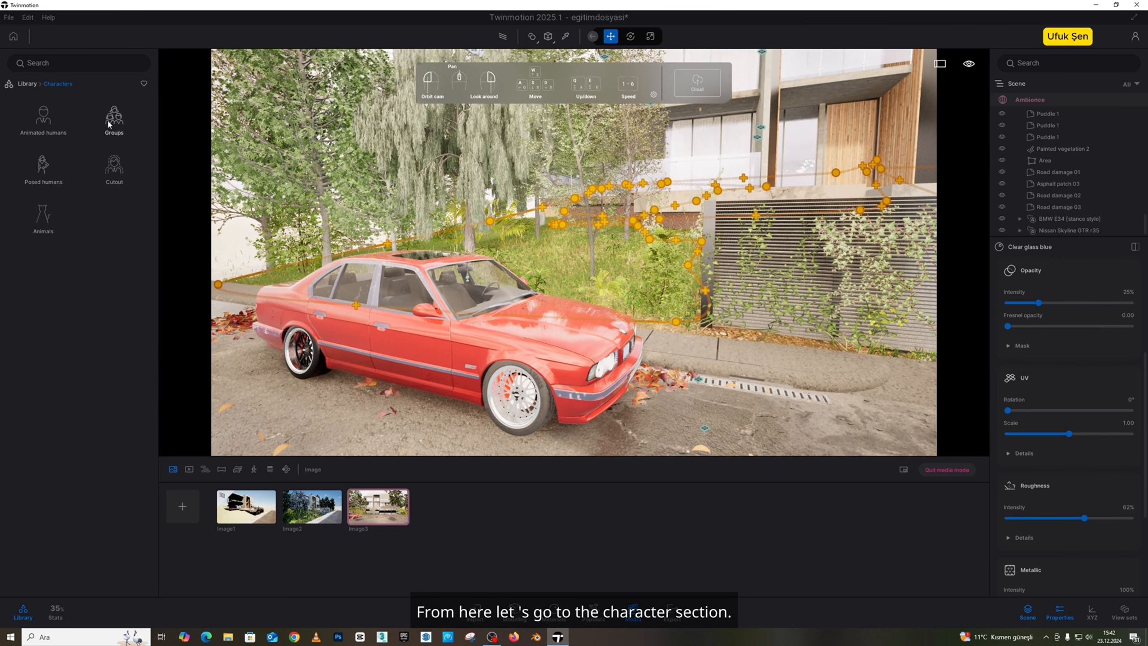
{"action": "left_click", "coordinate": [51, 119]}
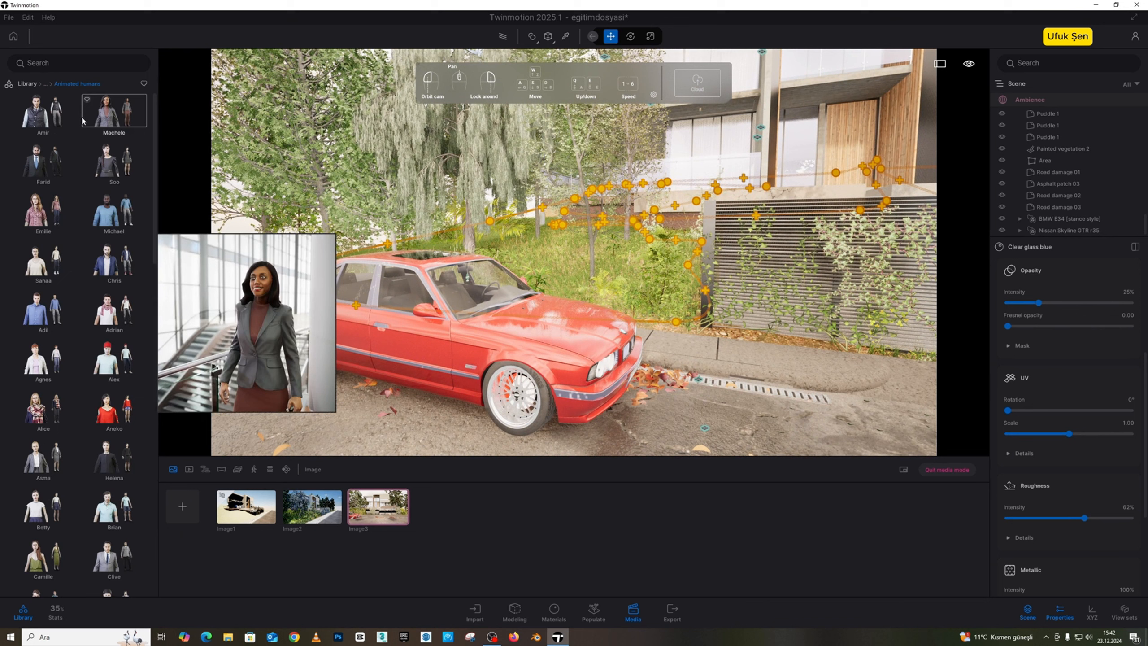
{"action": "left_click", "coordinate": [45, 83]}
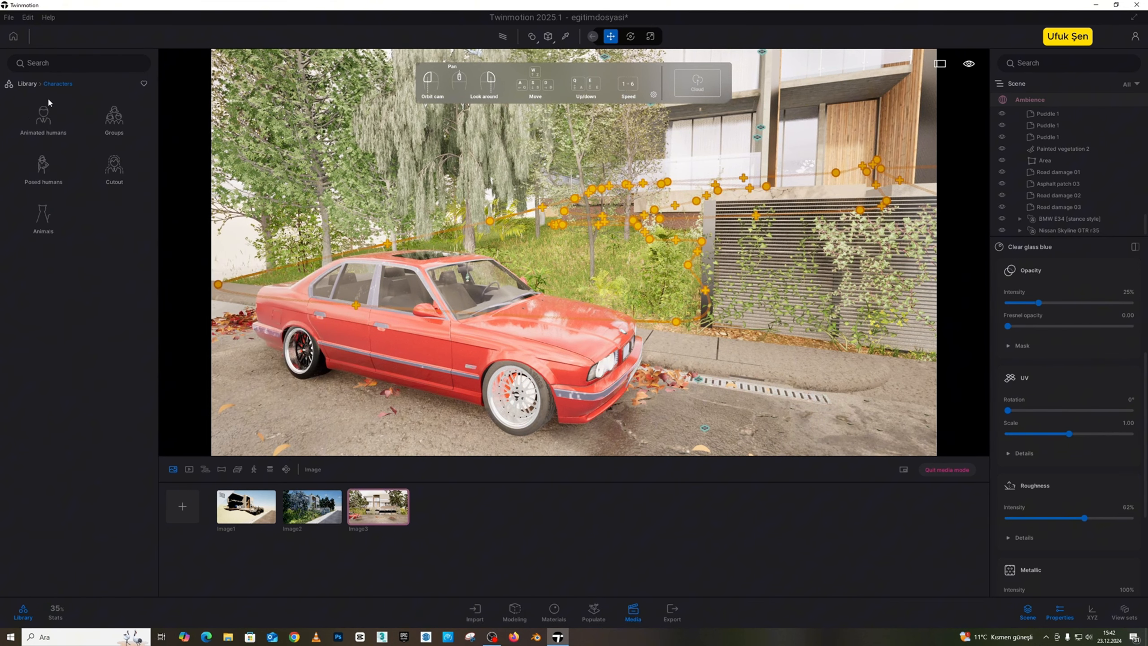
{"action": "left_click", "coordinate": [42, 156]}
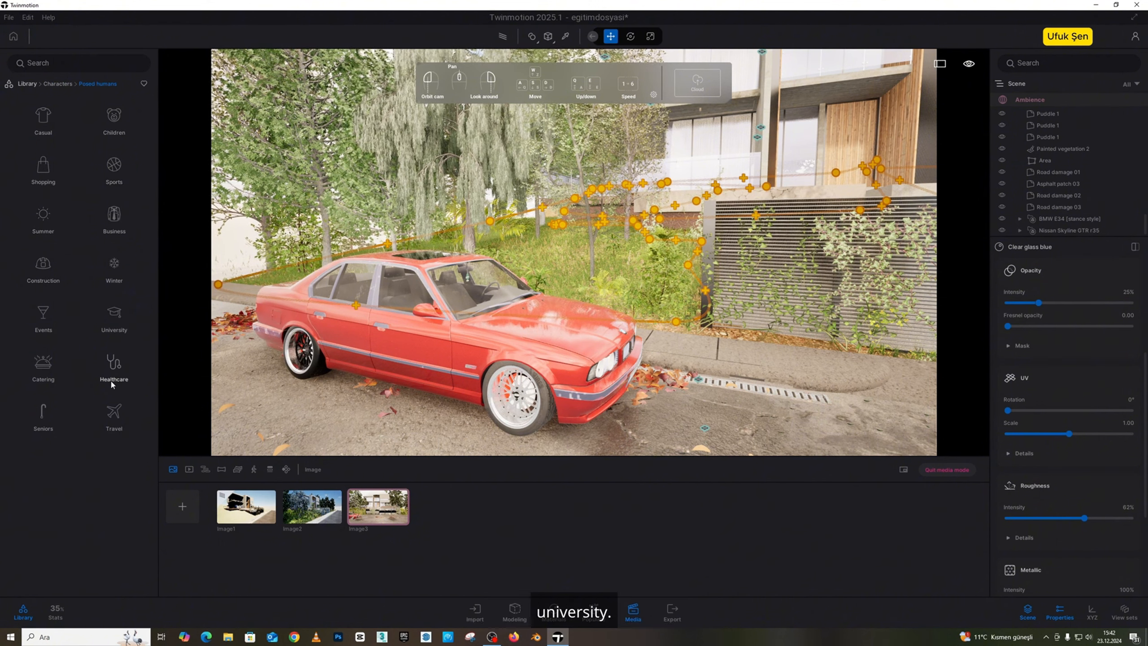
{"action": "left_click", "coordinate": [113, 165]}
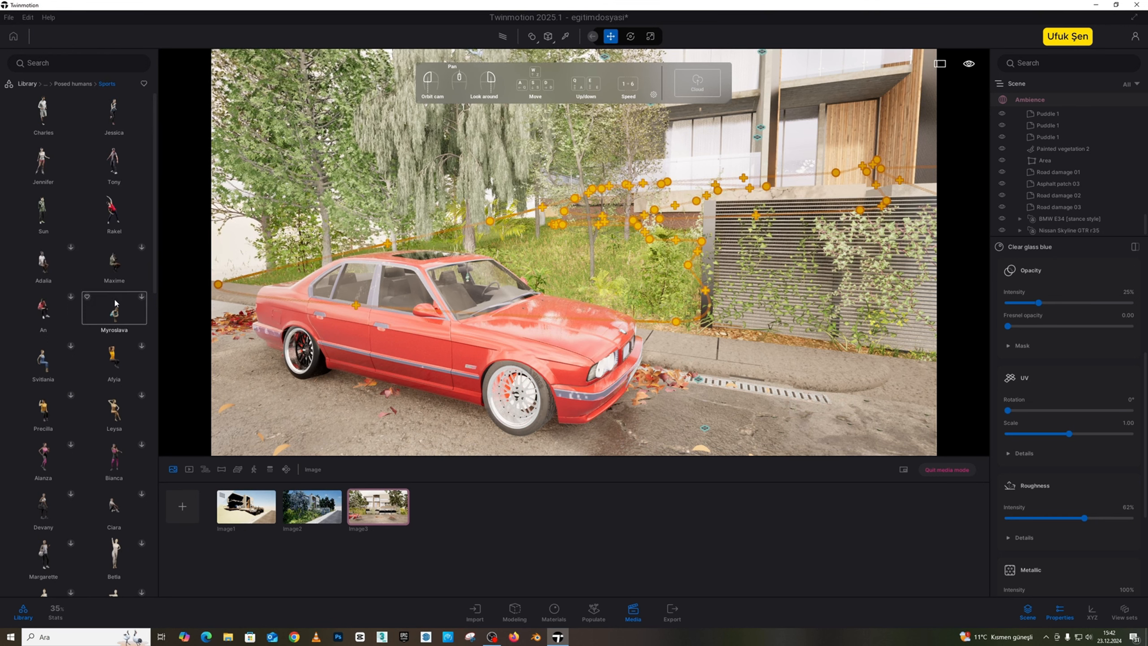
{"action": "scroll", "coordinate": [95, 306], "scroll_direction": "down", "scroll_amount": 3}
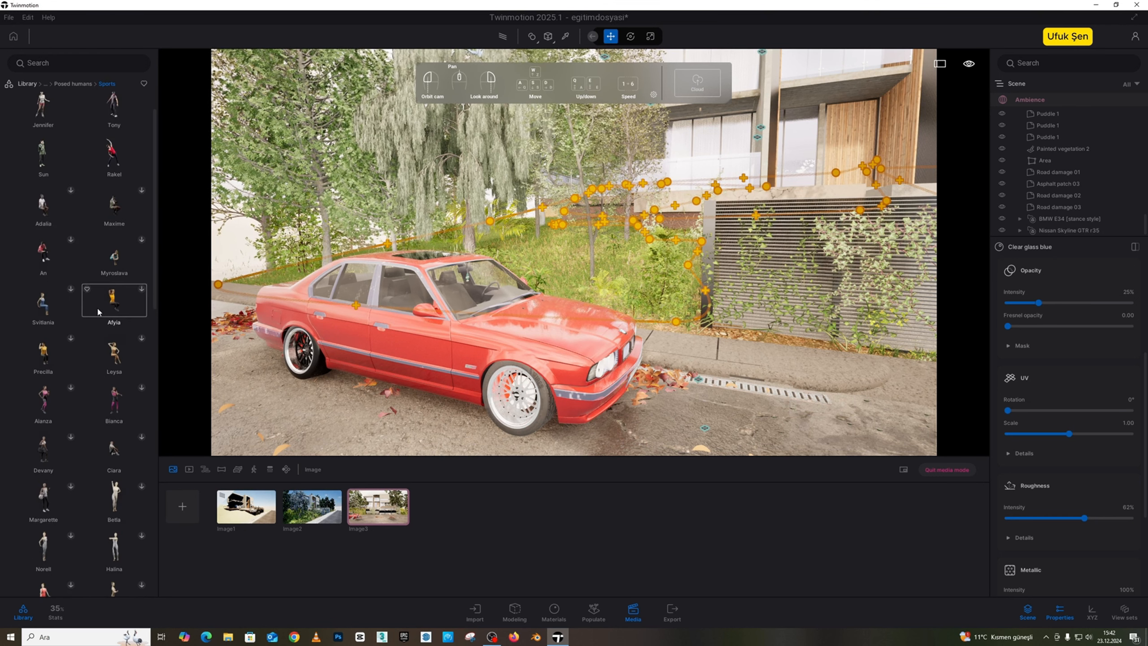
{"action": "scroll", "coordinate": [95, 310], "scroll_direction": "down", "scroll_amount": 1}
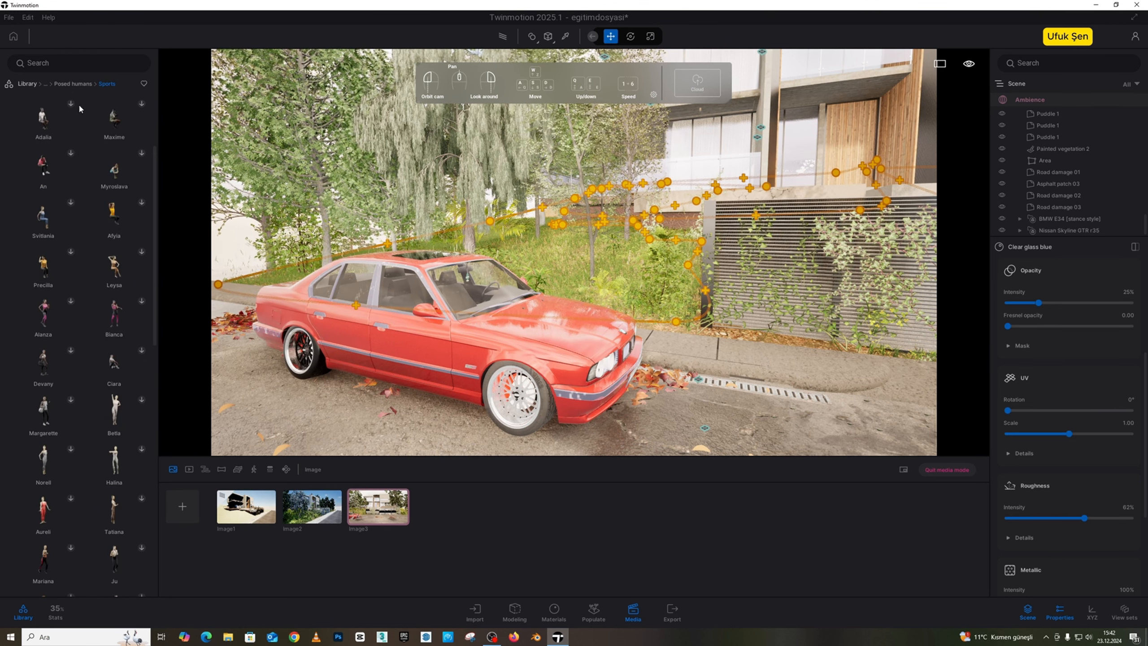
- Place the seated figure Kevin from the Casual posed humans on the BMW's hood and check its position from the front
{"action": "left_click", "coordinate": [79, 85]}
{"action": "left_click", "coordinate": [49, 120]}
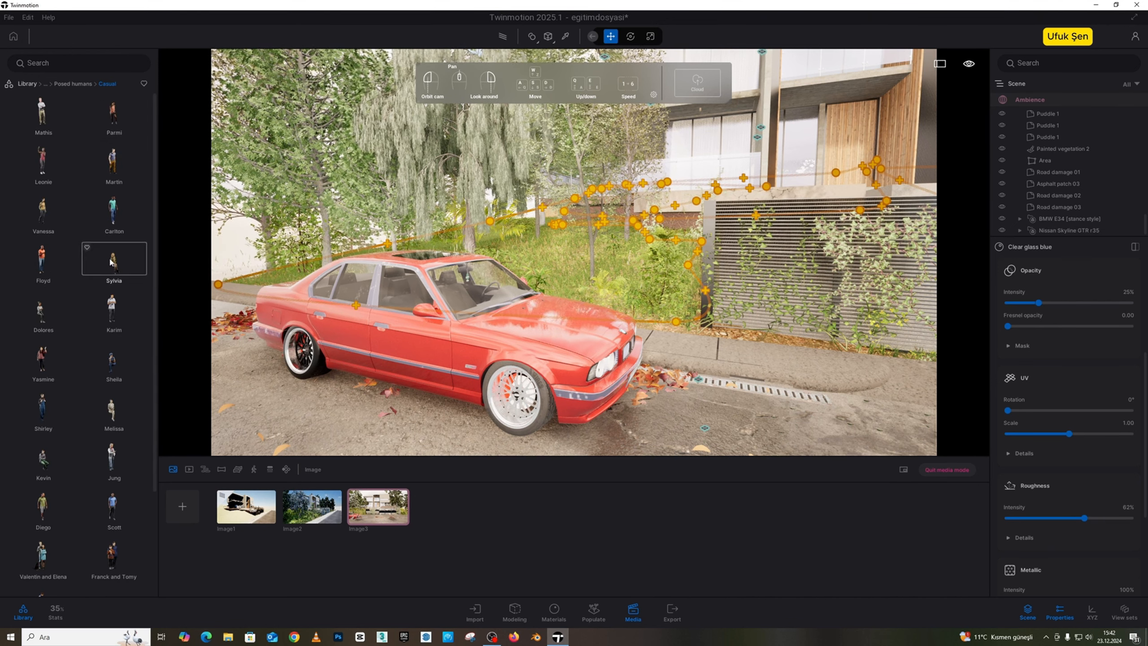
{"action": "scroll", "coordinate": [110, 261], "scroll_direction": "down", "scroll_amount": 4}
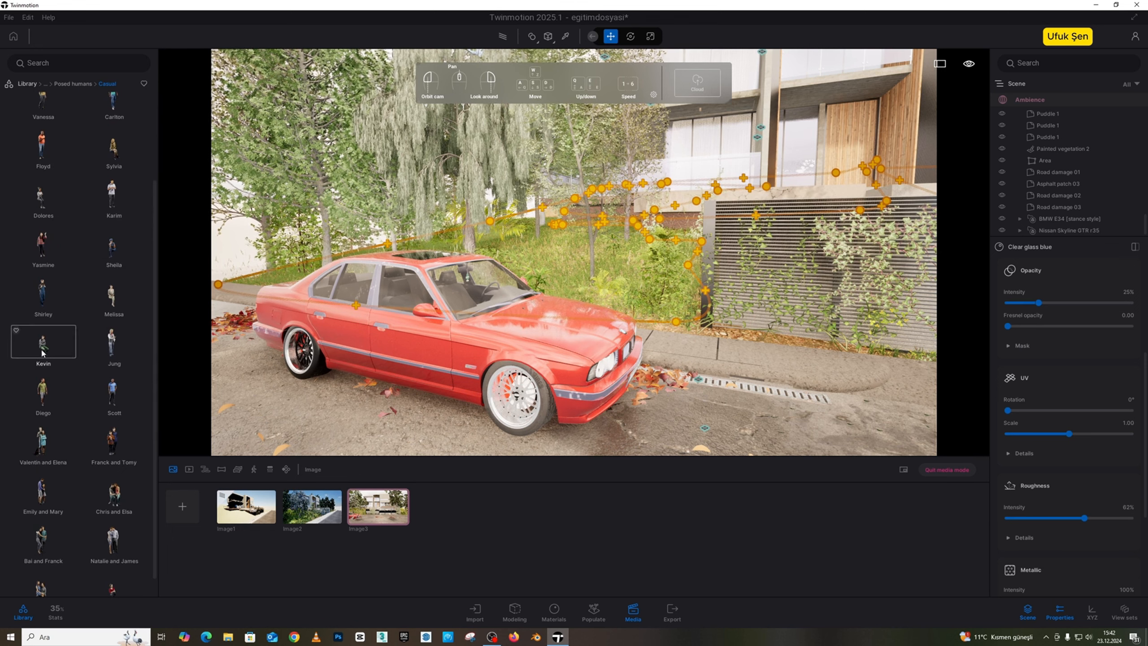
{"action": "left_click_drag", "start_coordinate": [502, 340], "coordinate": [595, 314]}
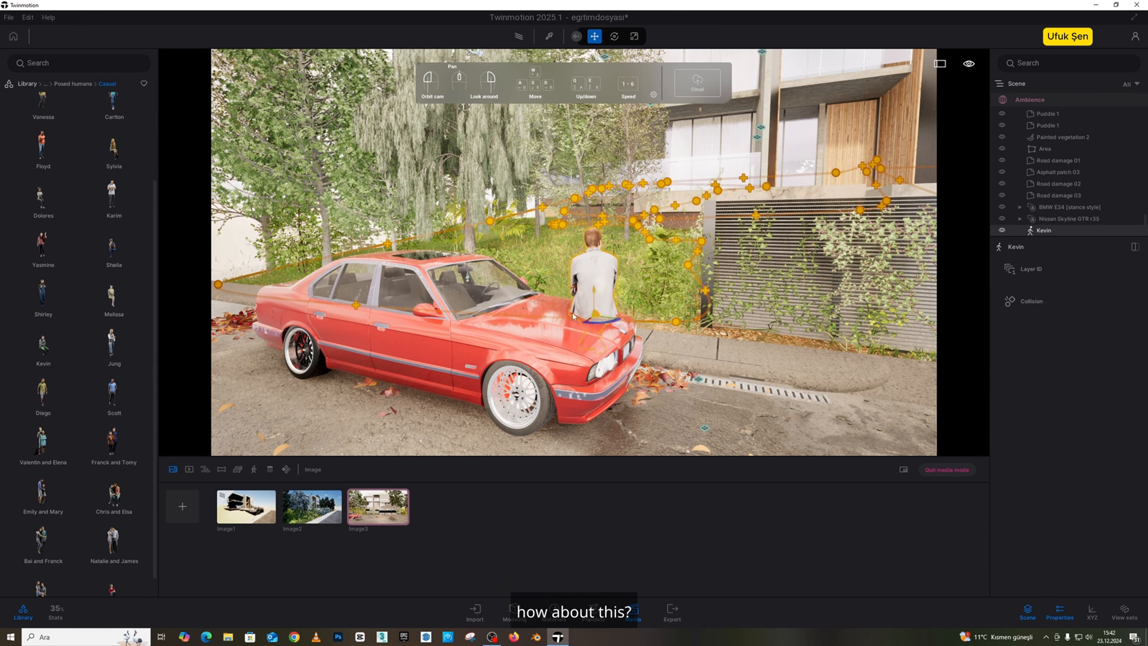
{"action": "right_click_drag", "start_coordinate": [637, 310], "coordinate": [664, 291]}
{"action": "key", "text": "w"}
{"action": "key", "text": "s"}
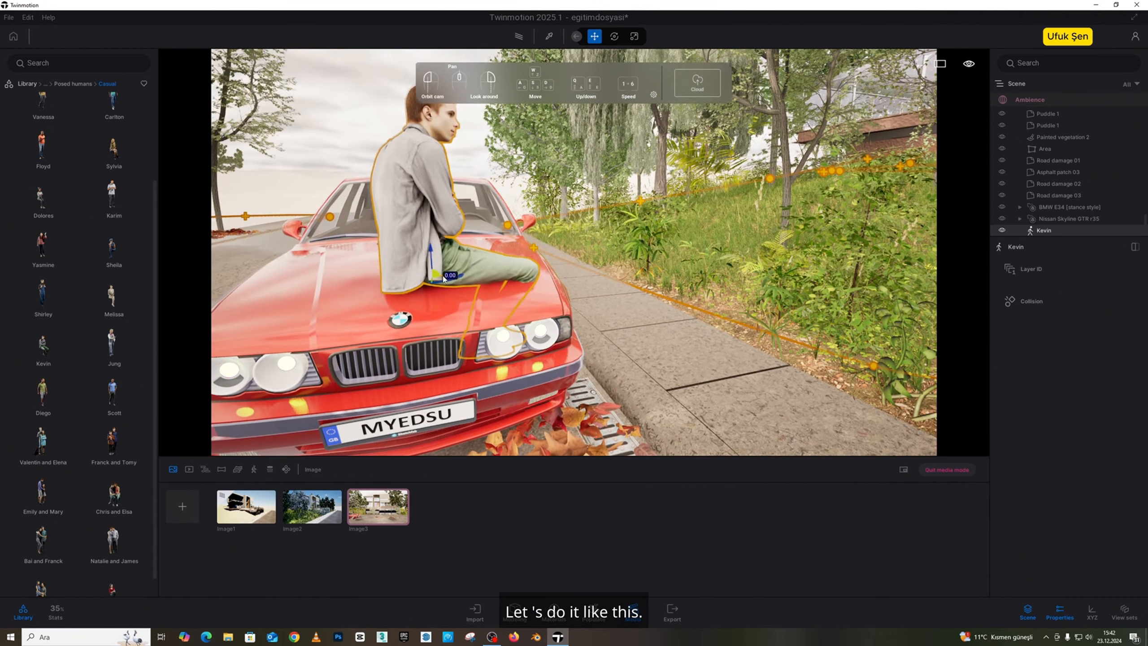
- Move the seated figure Kevin to the sidewalk-side front corner of the BMW's hood and lower it onto the surface
{"action": "left_click_drag", "start_coordinate": [443, 277], "coordinate": [555, 267]}
{"action": "mouse_move", "coordinate": [578, 192]}
{"action": "right_mouse_down"}
{"action": "mouse_move", "coordinate": [556, 194]}
{"action": "mouse_move", "coordinate": [580, 176]}
{"action": "right_mouse_up"}
{"action": "key", "text": "w"}
{"action": "left_click", "coordinate": [614, 37]}
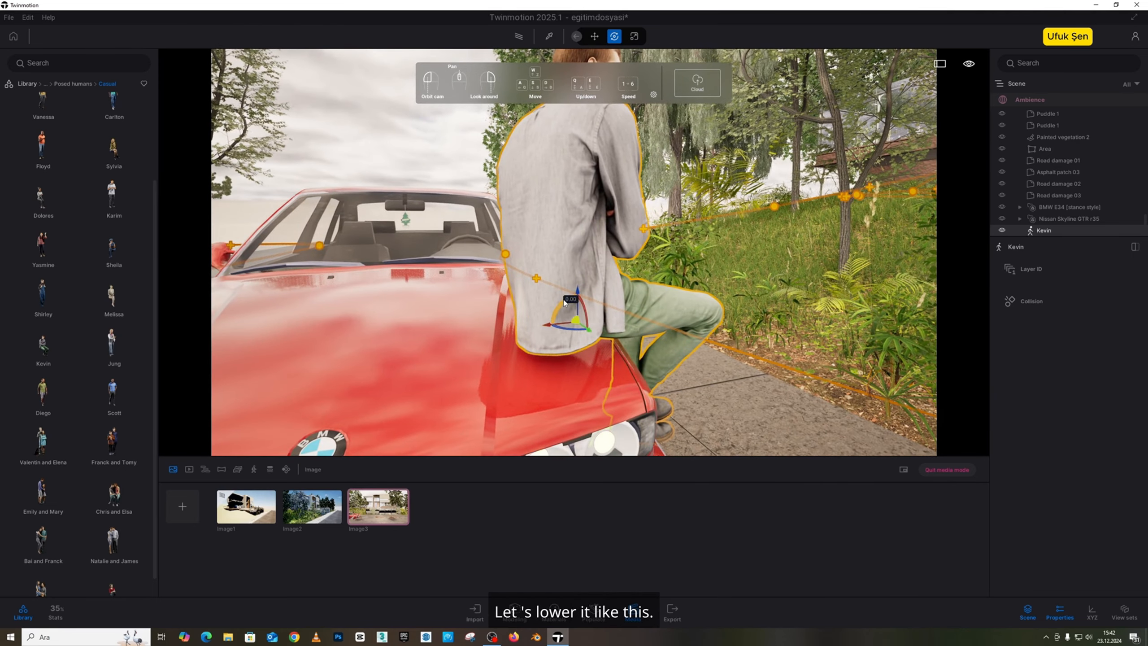
{"action": "left_click_drag", "start_coordinate": [580, 297], "coordinate": [580, 308]}
{"action": "key", "text": "q"}
{"action": "right_click_drag", "start_coordinate": [580, 308], "coordinate": [605, 279]}
{"action": "key", "text": "e"}
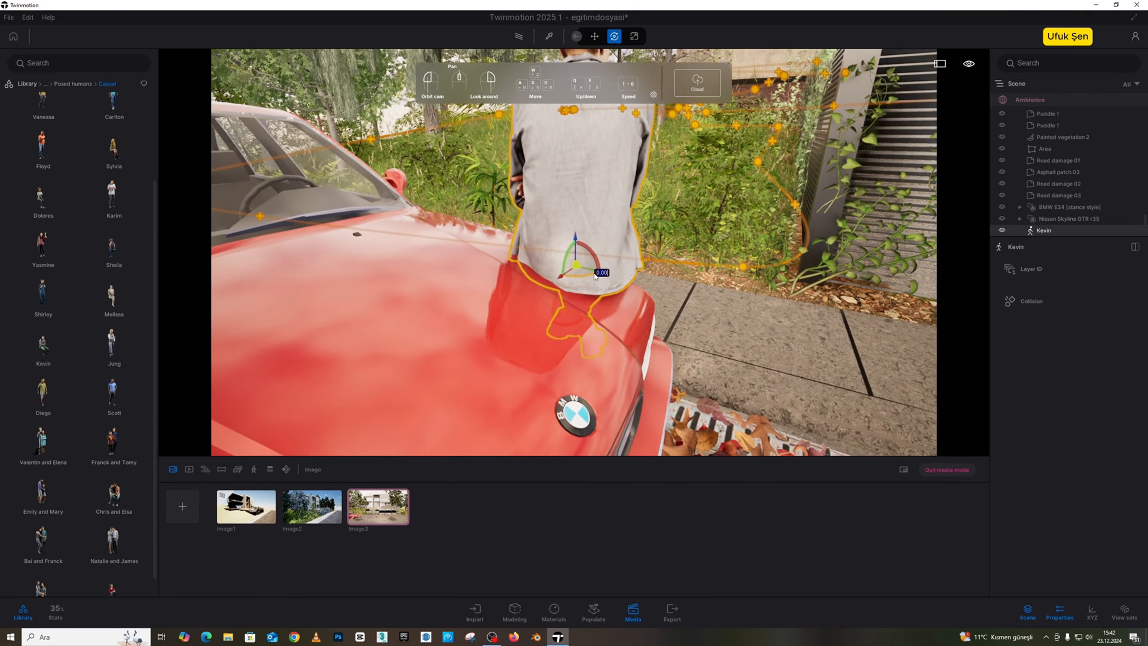
- Rotate Kevin 20° around the vertical axis and shift the figure back onto the hood
{"action": "type", "text": "20"}
{"action": "key", "text": "Return"}
{"action": "left_click_drag", "start_coordinate": [598, 272], "coordinate": [528, 211]}
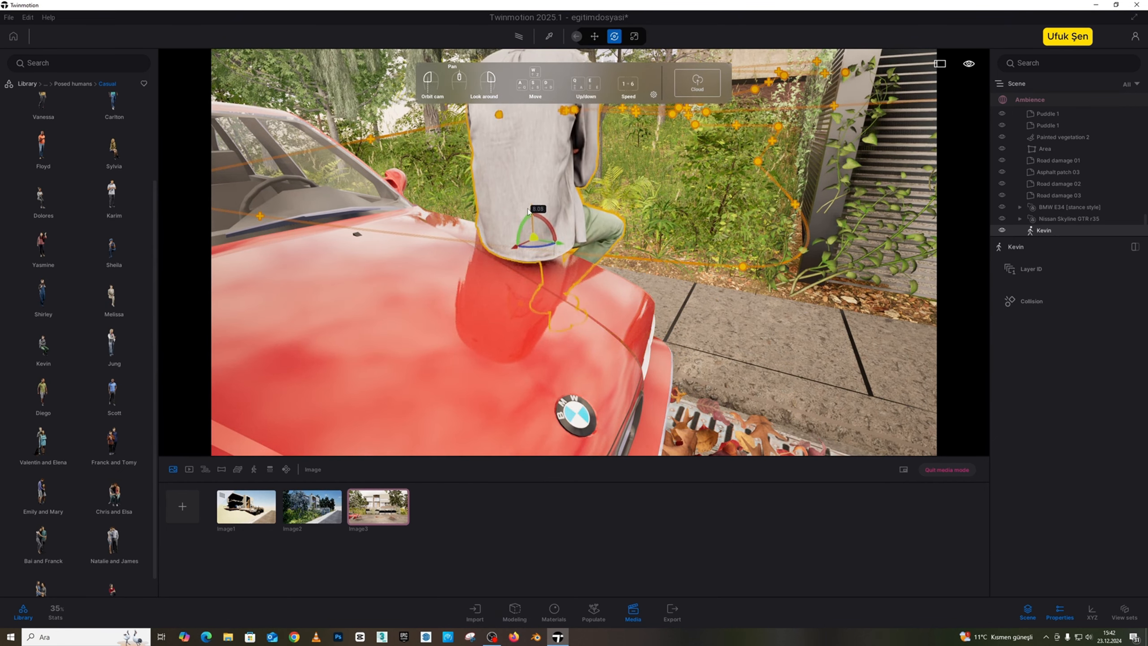
{"action": "mouse_move", "coordinate": [541, 228]}
{"action": "right_mouse_down"}
{"action": "mouse_move", "coordinate": [561, 212]}
{"action": "mouse_move", "coordinate": [529, 231]}
{"action": "right_mouse_up"}
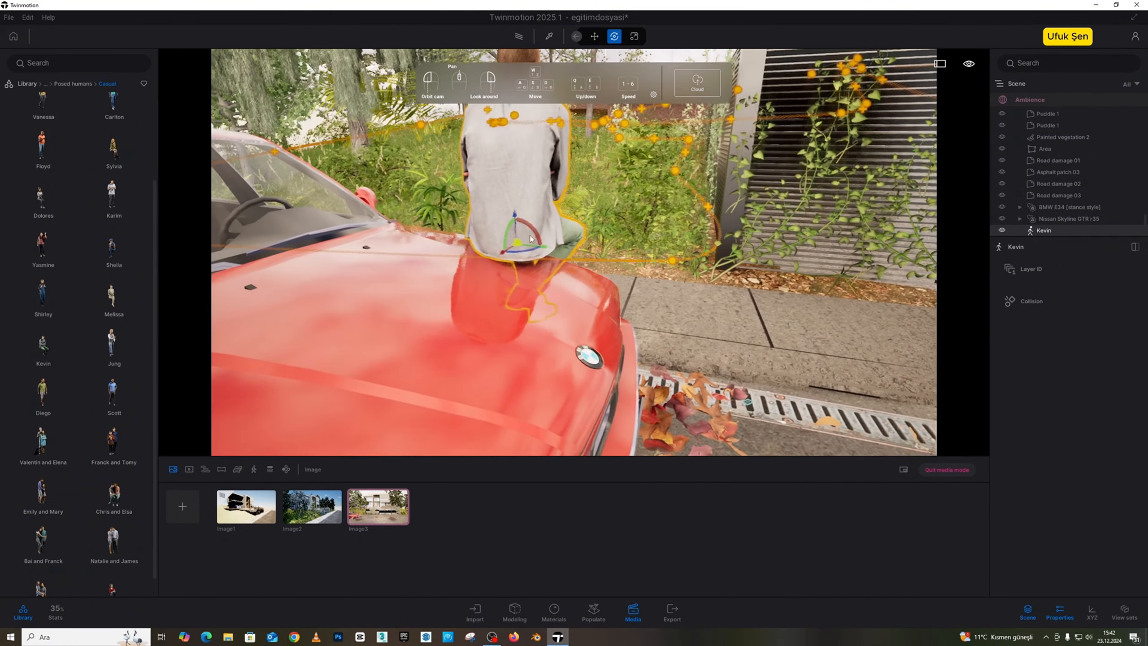
{"action": "left_click_drag", "start_coordinate": [534, 231], "coordinate": [536, 233]}
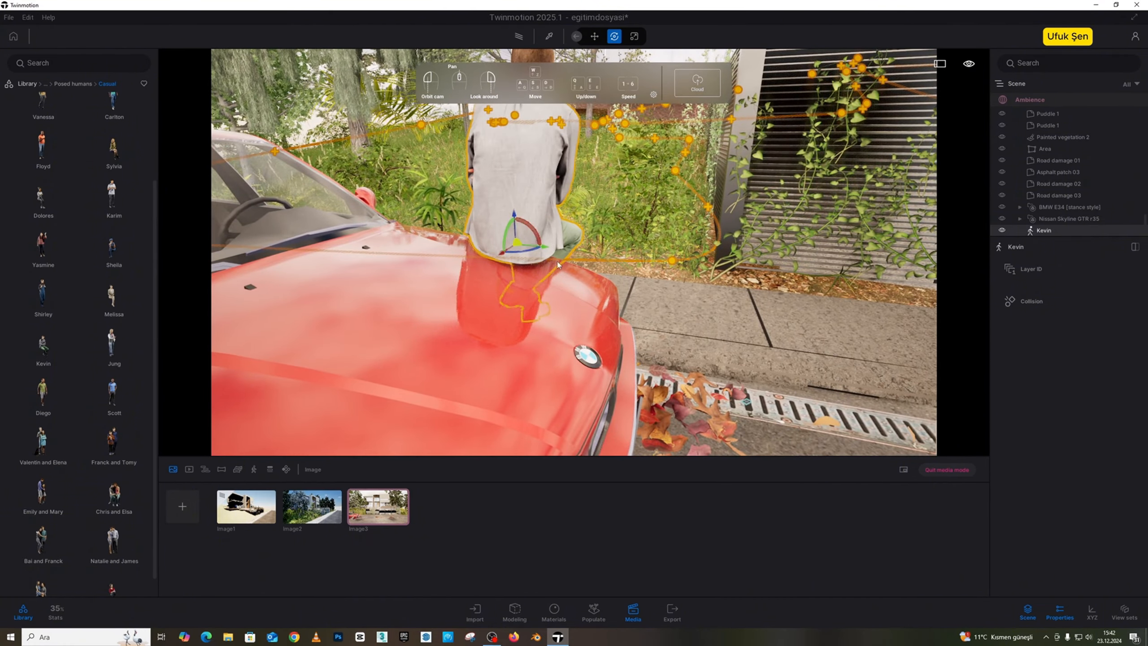
- Adjust Kevin's seat at the hood edge with the legs over the sidewalk side, rotating the figure 20°
{"action": "key", "text": "s"}
{"action": "right_click_drag", "start_coordinate": [558, 264], "coordinate": [500, 222]}
{"action": "key", "text": "d"}
{"action": "left_click_drag", "start_coordinate": [500, 222], "coordinate": [525, 224]}
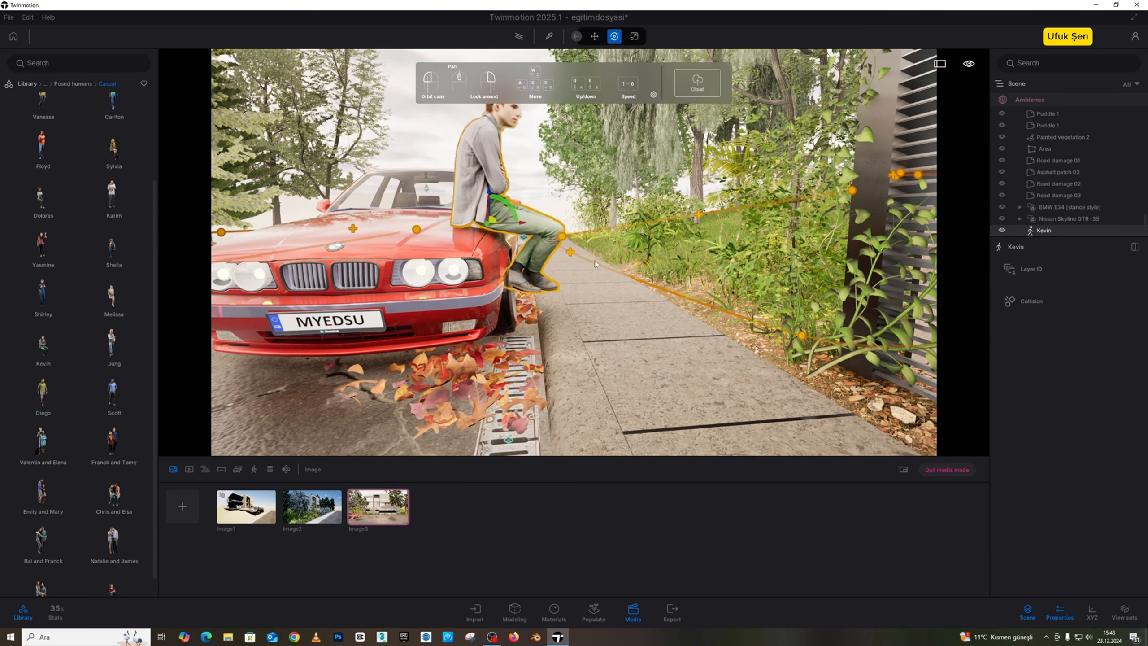
{"action": "left_click_drag", "start_coordinate": [595, 262], "coordinate": [524, 225]}
{"action": "scroll", "coordinate": [429, 232], "scroll_direction": "down", "scroll_amount": 3}
{"action": "scroll", "coordinate": [350, 190], "scroll_direction": "up", "scroll_amount": 3}
{"action": "left_click", "coordinate": [525, 227]}
{"action": "left_click_drag", "start_coordinate": [509, 275], "coordinate": [497, 275]}
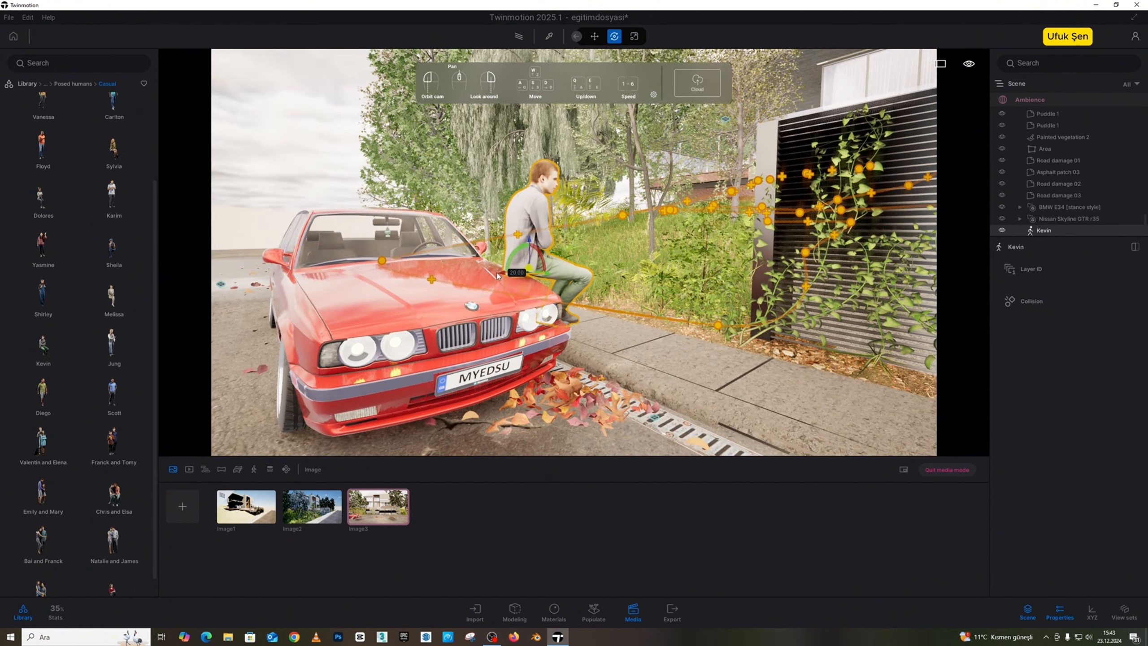
- Slide Kevin slightly inward on the BMW's hood and finish editing the figure
{"action": "scroll", "coordinate": [559, 268], "scroll_direction": "up", "scroll_amount": 3}
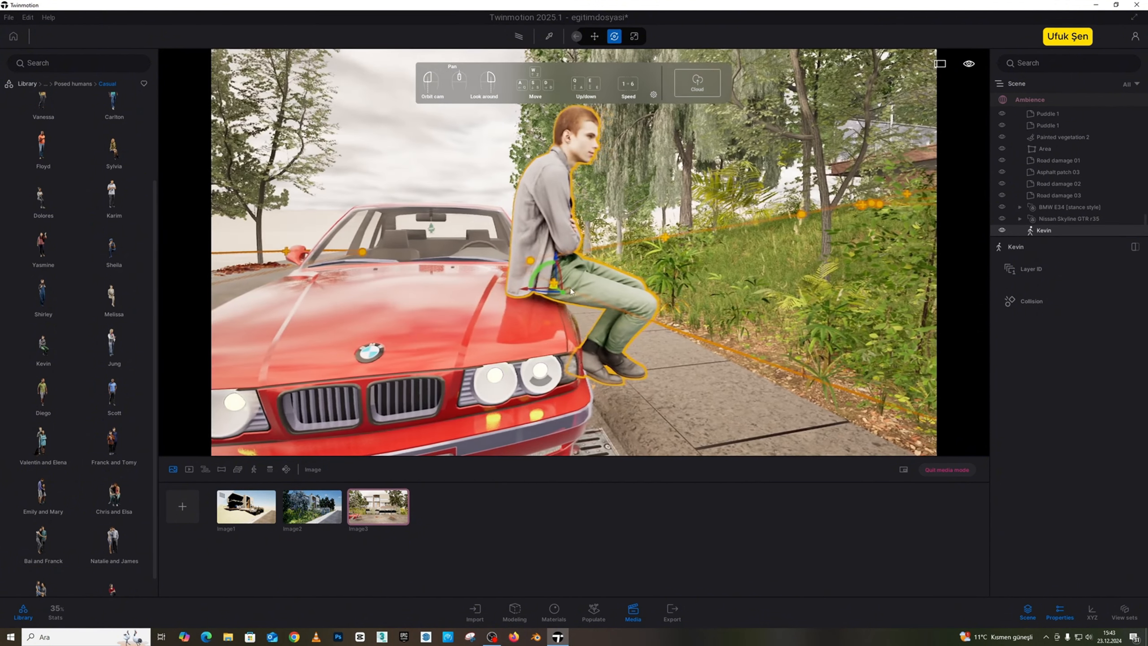
{"action": "left_click_drag", "start_coordinate": [560, 288], "coordinate": [511, 284]}
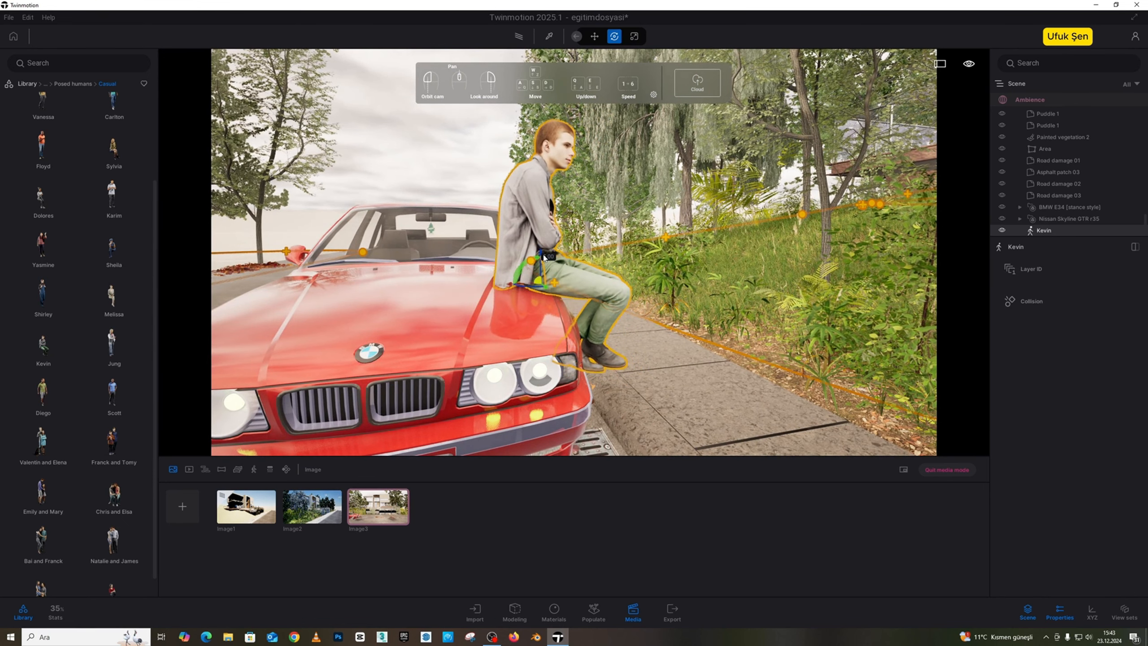
{"action": "left_click_drag", "start_coordinate": [541, 256], "coordinate": [491, 213]}
{"action": "left_click", "coordinate": [491, 213]}
{"action": "scroll", "coordinate": [491, 199], "scroll_direction": "down", "scroll_amount": 5}
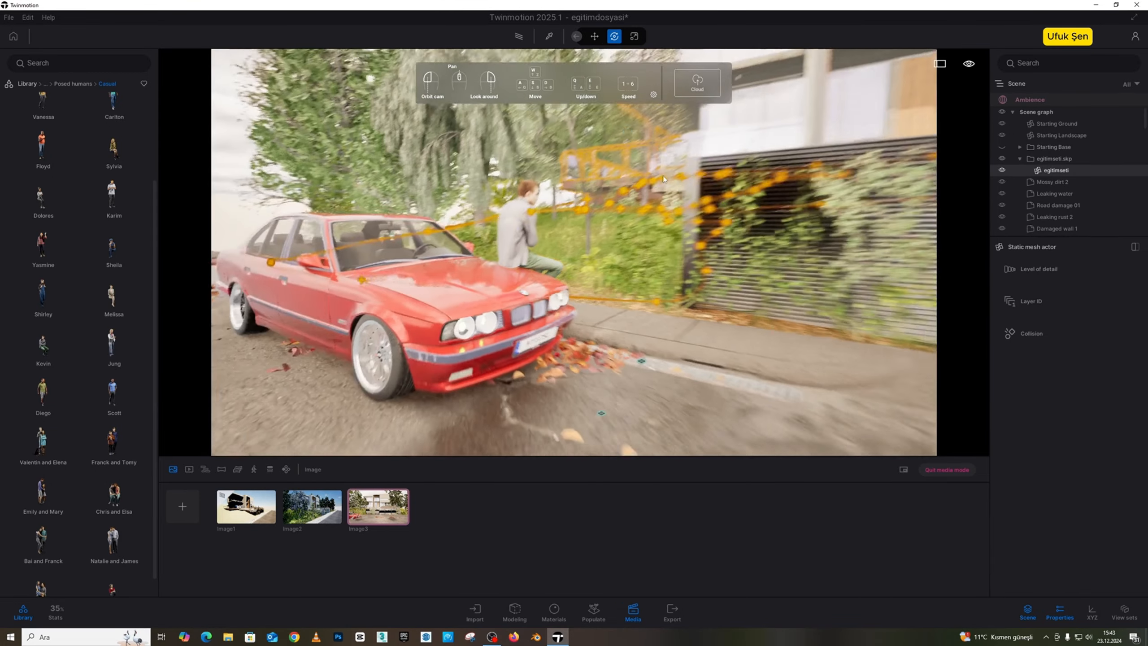
- Try out the Casual figures Jung, Natalie and James, and Diego in front of the house fence, removing each one
{"action": "key", "text": "w"}
{"action": "right_click_drag", "start_coordinate": [599, 150], "coordinate": [831, 152]}
{"action": "key", "text": "w"}
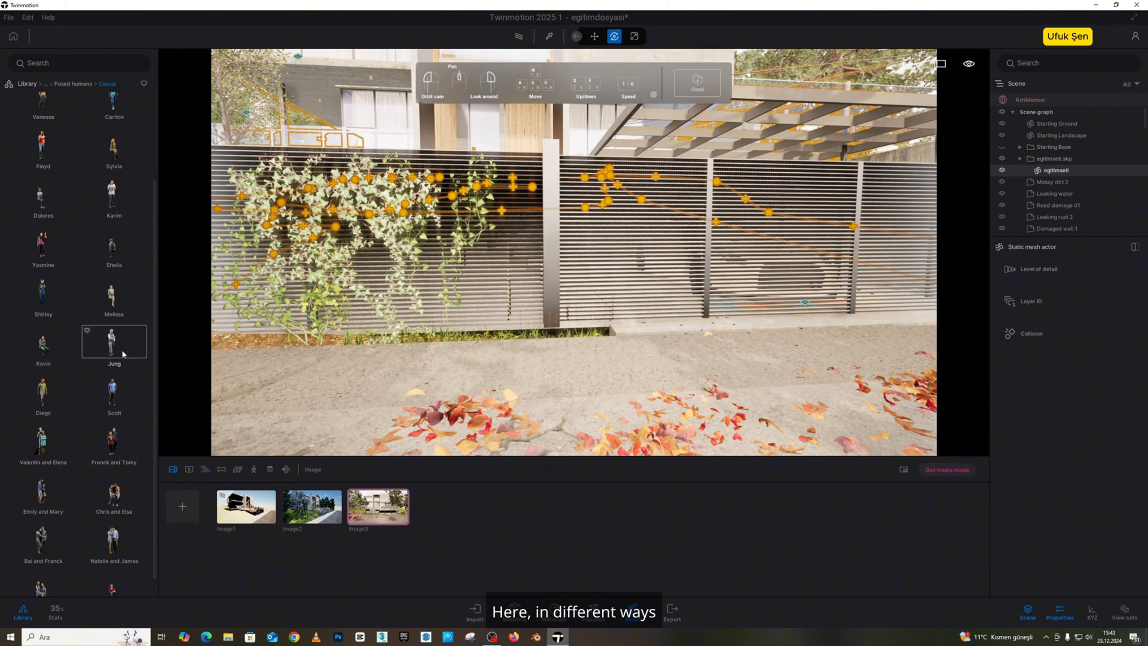
{"action": "left_click_drag", "start_coordinate": [128, 353], "coordinate": [544, 355]}
{"action": "key", "text": "Delete"}
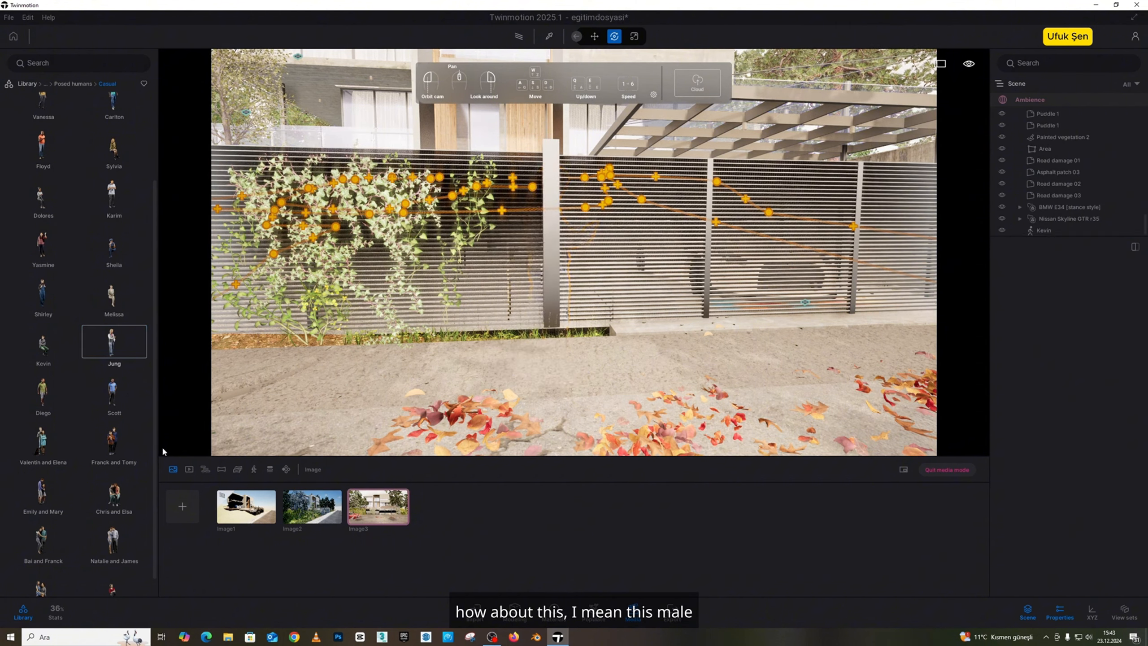
{"action": "scroll", "coordinate": [116, 416], "scroll_direction": "down", "scroll_amount": 1}
{"action": "left_click_drag", "start_coordinate": [107, 519], "coordinate": [561, 357]}
{"action": "key", "text": "Delete"}
{"action": "right_click_drag", "start_coordinate": [559, 347], "coordinate": [723, 347]}
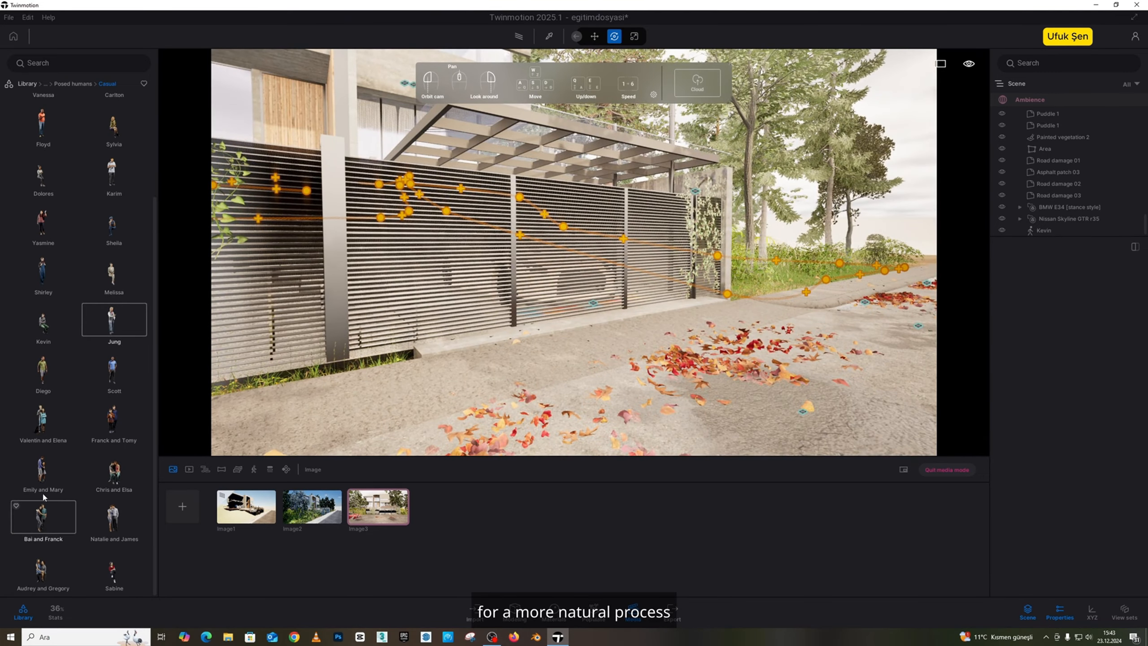
{"action": "scroll", "coordinate": [38, 457], "scroll_direction": "up", "scroll_amount": 3}
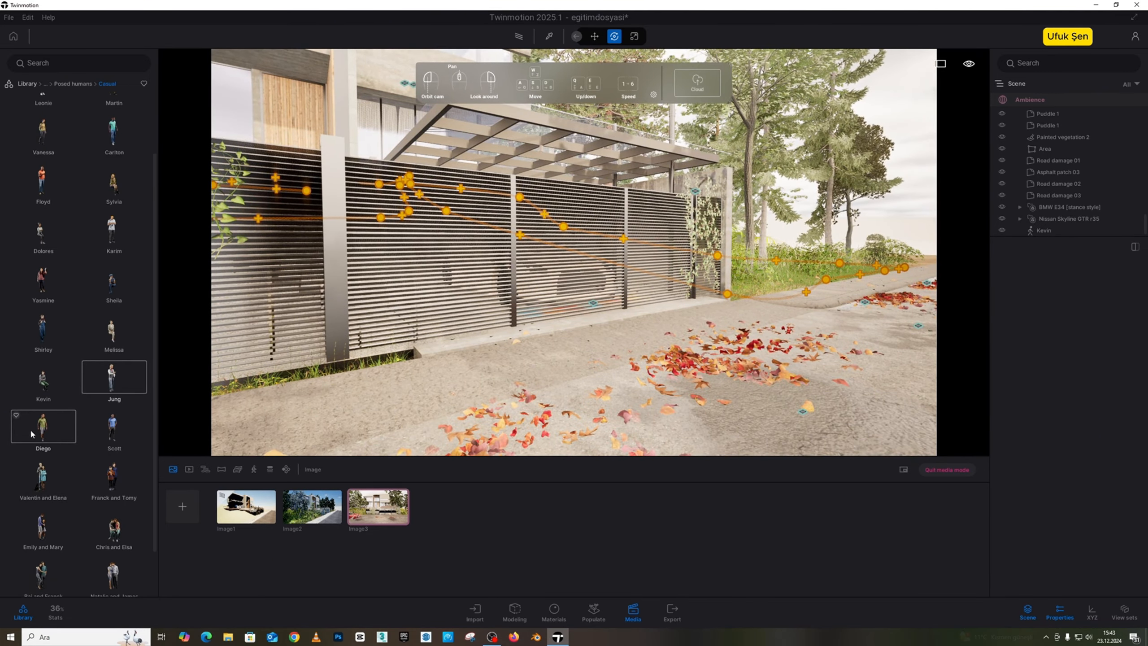
{"action": "left_click_drag", "start_coordinate": [43, 423], "coordinate": [666, 334]}
{"action": "key", "text": "Delete"}
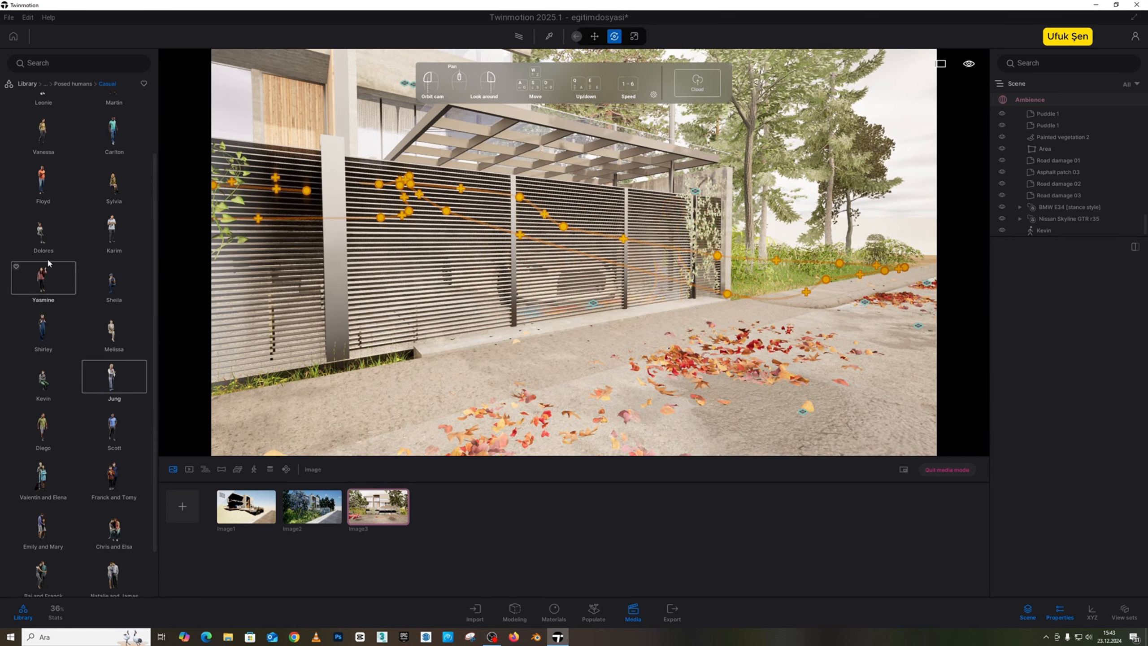
- Place the Casual figure Yasmine on the landing by the house entrance and rotate it 180° toward the street
{"action": "left_click_drag", "start_coordinate": [478, 381], "coordinate": [548, 371]}
{"action": "left_click_drag", "start_coordinate": [564, 344], "coordinate": [434, 271]}
{"action": "scroll", "coordinate": [433, 272], "scroll_direction": "down", "scroll_amount": 4}
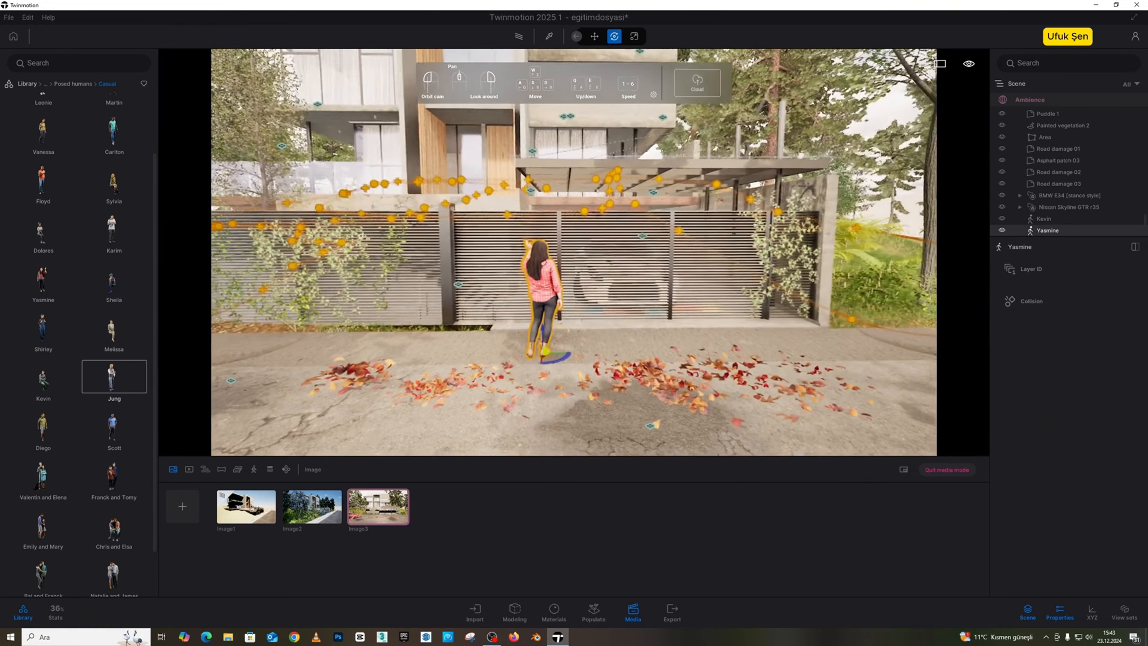
{"action": "right_click_drag", "start_coordinate": [583, 359], "coordinate": [521, 359]}
{"action": "scroll", "coordinate": [521, 359], "scroll_direction": "up", "scroll_amount": 3}
{"action": "left_click_drag", "start_coordinate": [609, 359], "coordinate": [468, 193]}
{"action": "scroll", "coordinate": [606, 311], "scroll_direction": "down", "scroll_amount": 3}
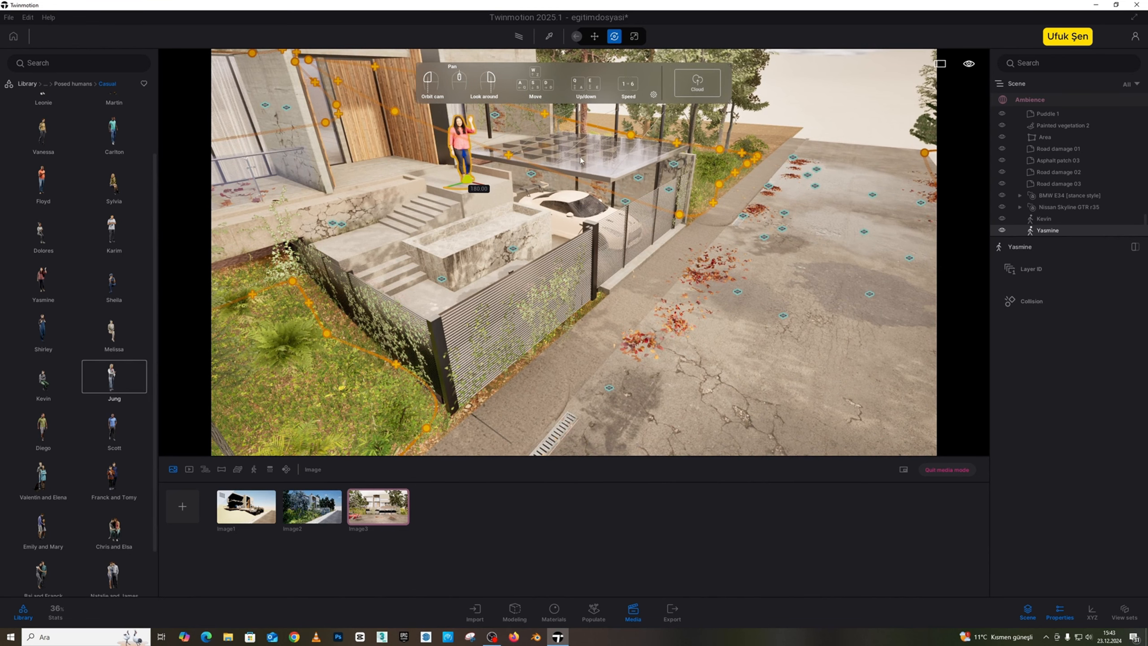
- Place the Casual figure Leonie on the sidewalk beside Kevin and rotate it -70° so it waves toward the house
{"action": "key", "text": "s"}
{"action": "right_click_drag", "start_coordinate": [536, 259], "coordinate": [171, 328]}
{"action": "key", "text": "w"}
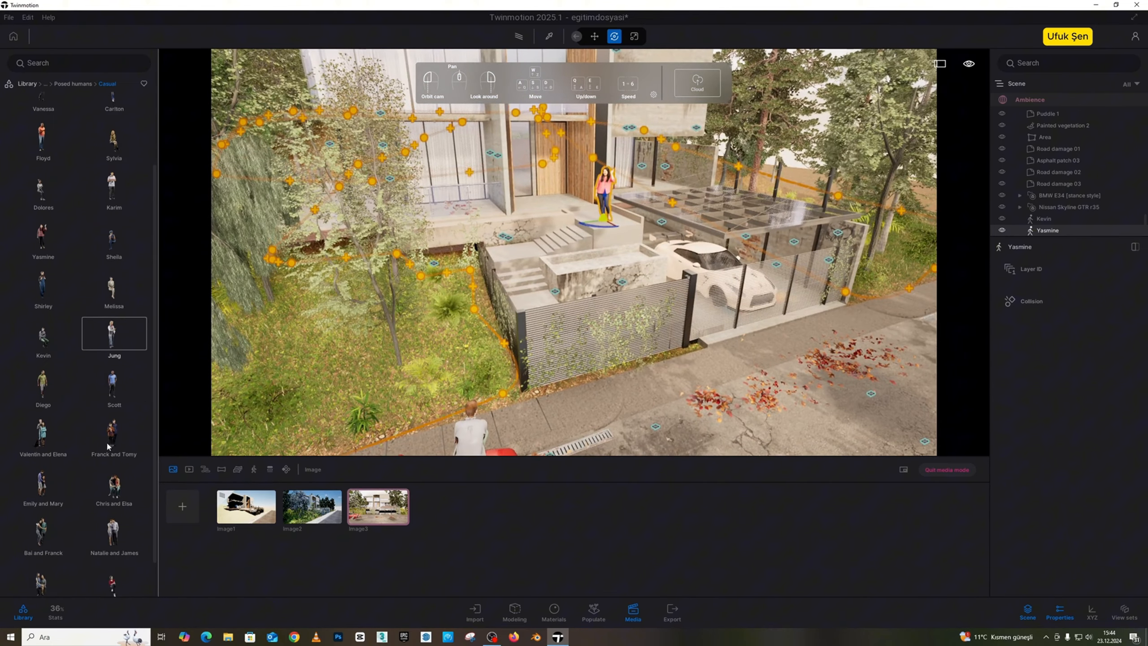
{"action": "scroll", "coordinate": [105, 440], "scroll_direction": "up", "scroll_amount": 3}
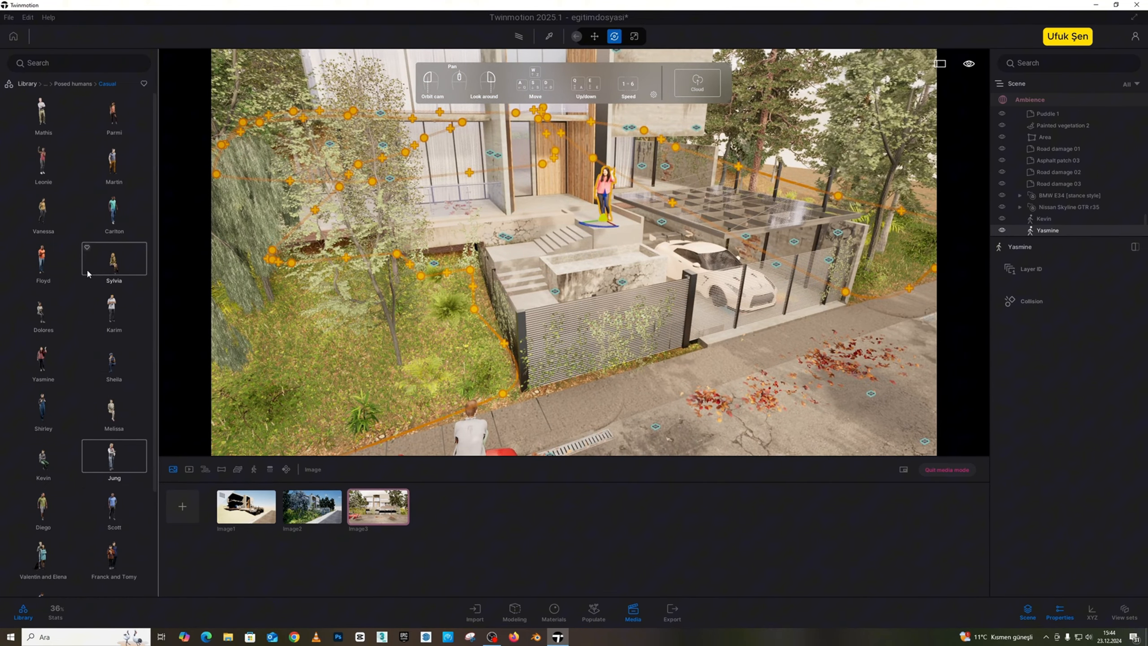
{"action": "left_click_drag", "start_coordinate": [516, 423], "coordinate": [539, 440]}
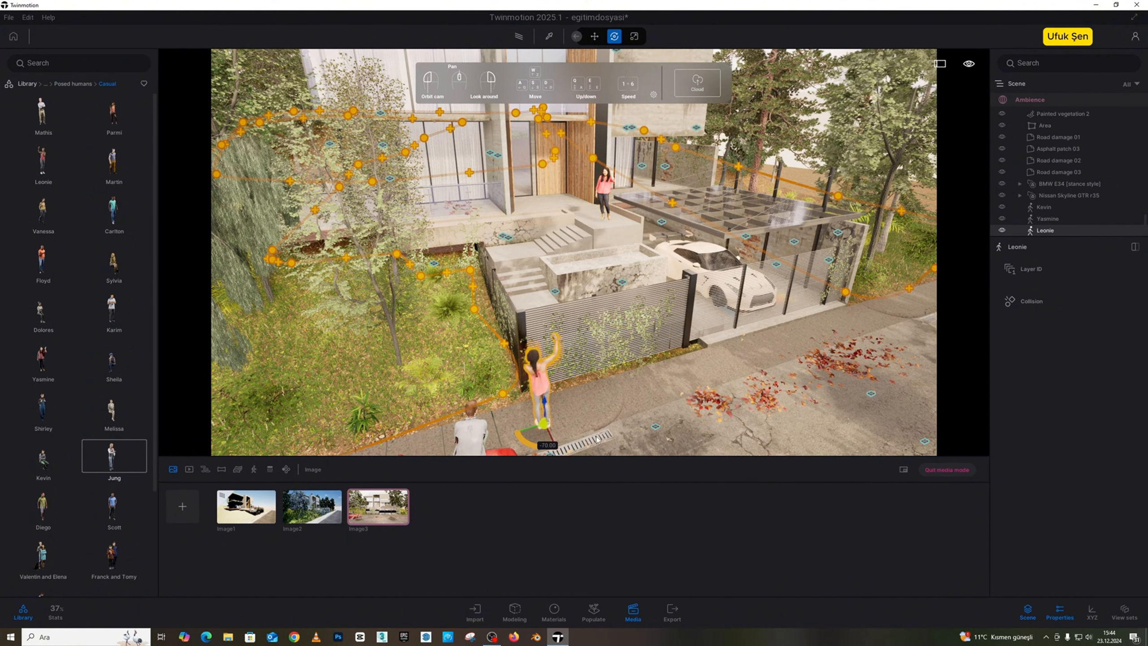
{"action": "left_click", "coordinate": [603, 392]}
{"action": "left_click_drag", "start_coordinate": [597, 380], "coordinate": [510, 350]}
{"action": "right_click_drag", "start_coordinate": [510, 350], "coordinate": [596, 364]}
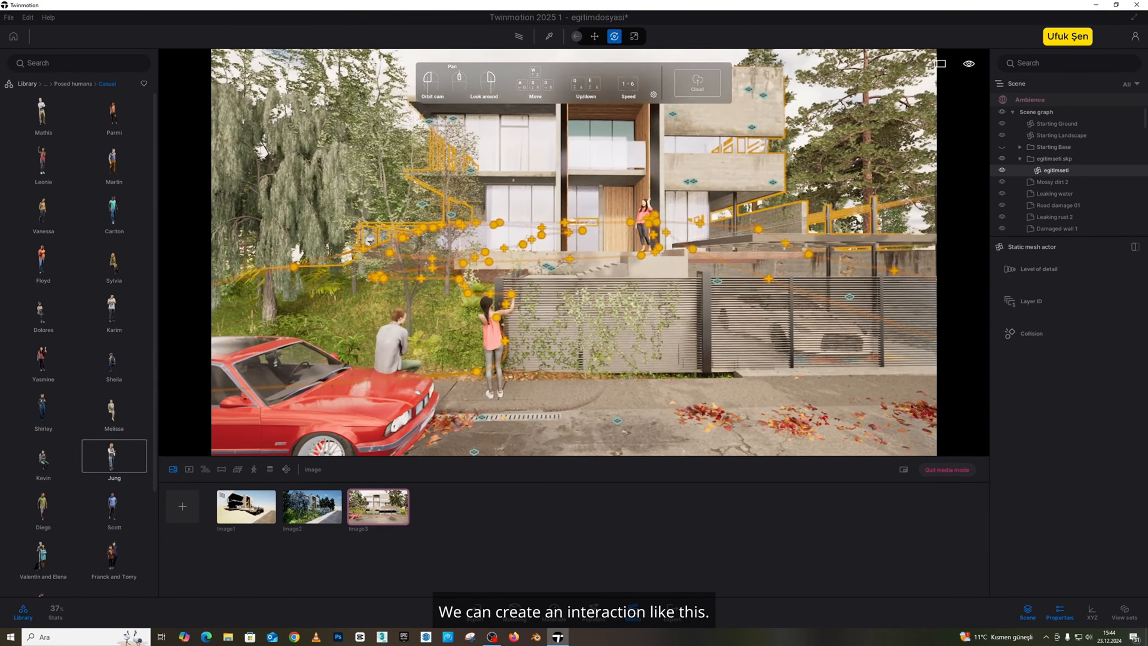
- Add Flying butter from the Animals library near the carport gate and in the front garden
{"action": "right_click_drag", "start_coordinate": [624, 431], "coordinate": [608, 319]}
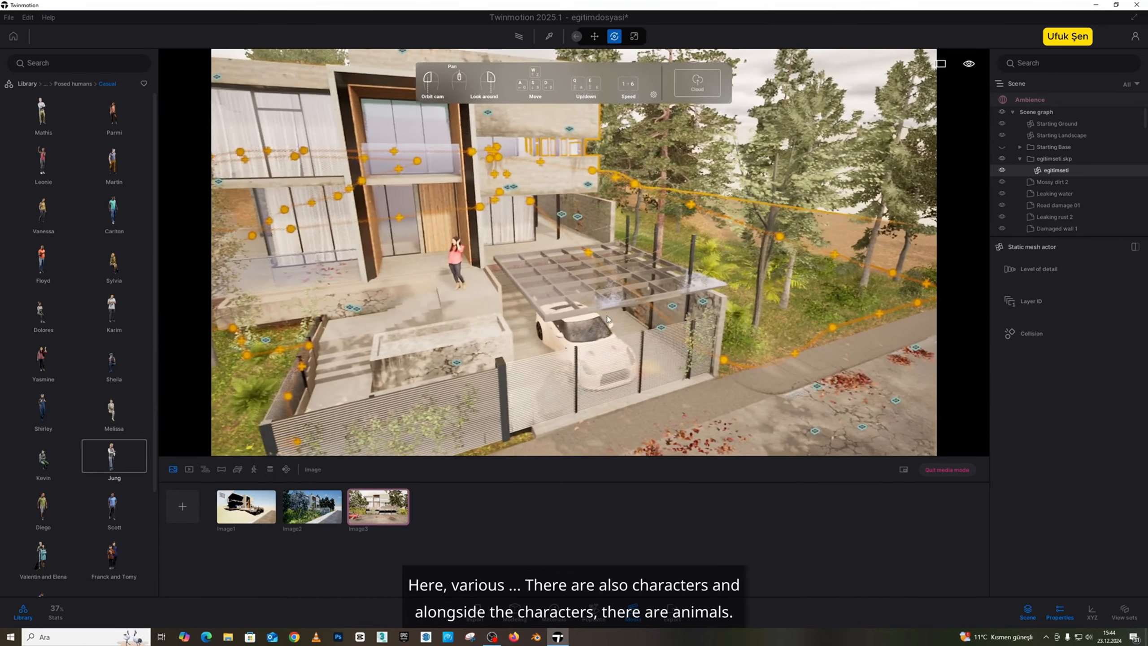
{"action": "left_click", "coordinate": [72, 83]}
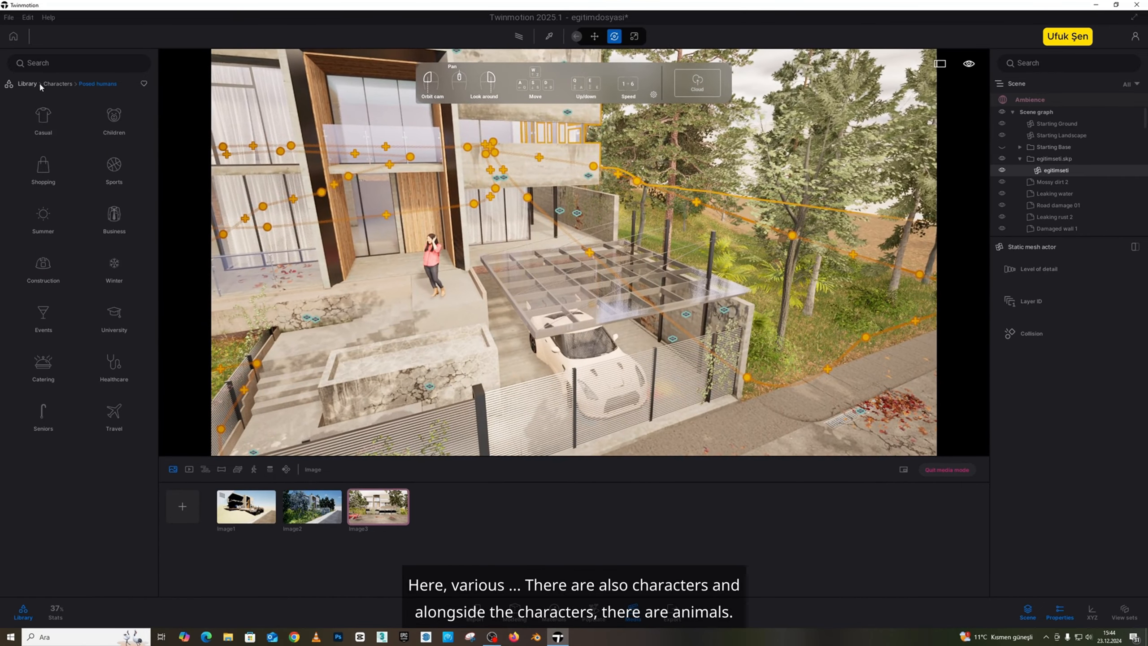
{"action": "left_click", "coordinate": [33, 84]}
{"action": "left_click", "coordinate": [53, 308]}
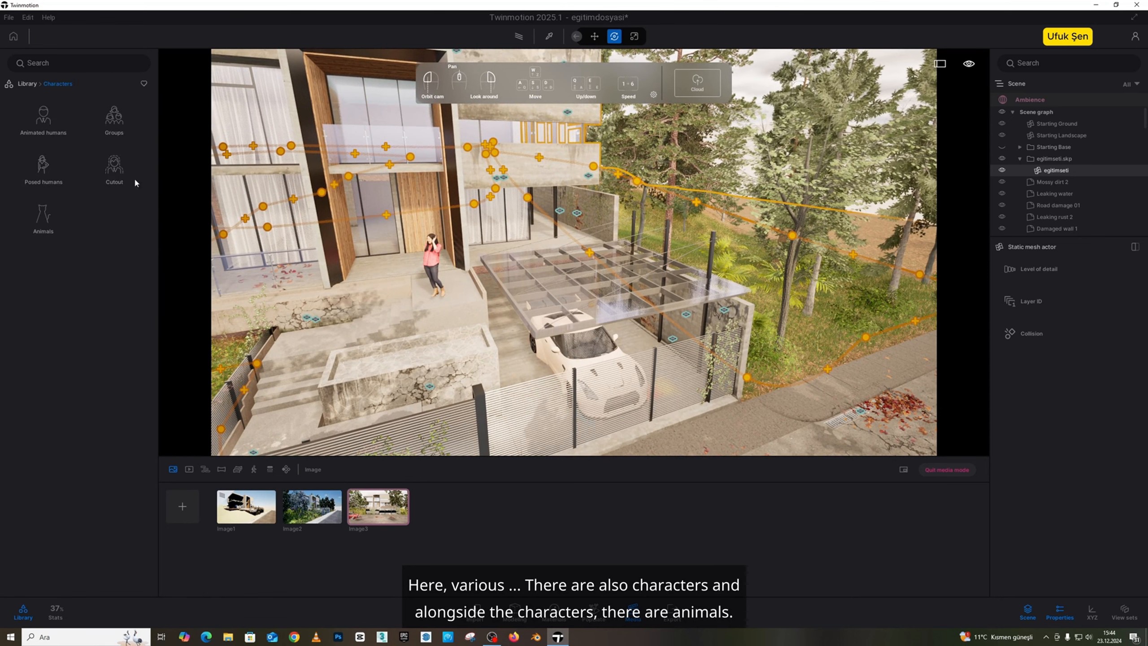
{"action": "left_click", "coordinate": [55, 211]}
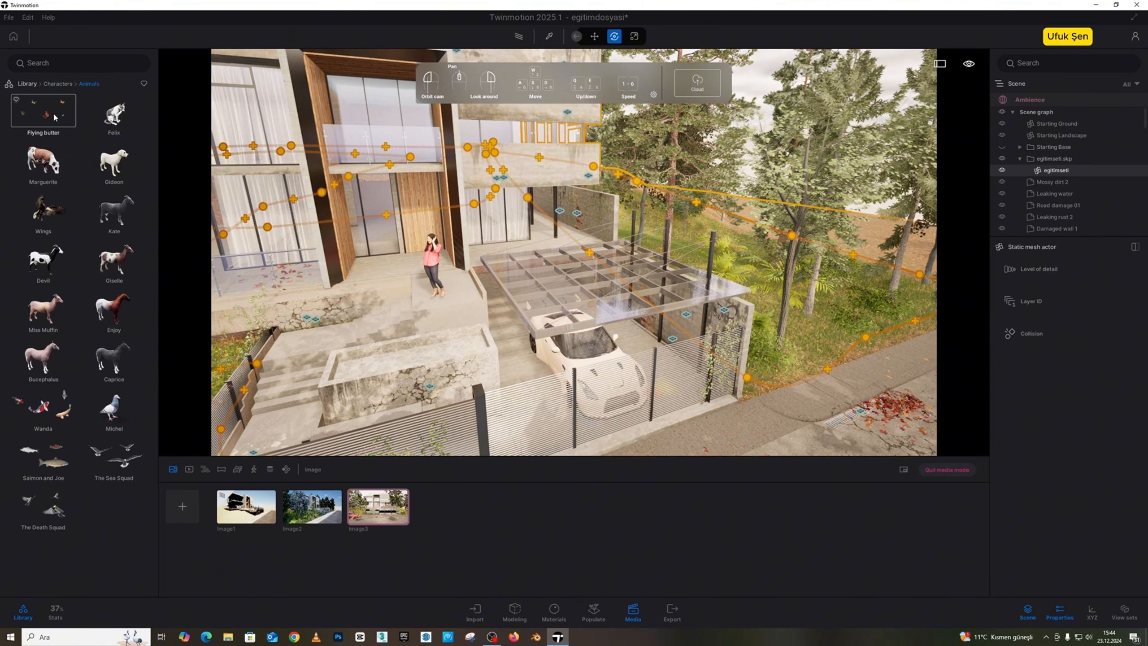
{"action": "left_click_drag", "start_coordinate": [54, 117], "coordinate": [725, 390]}
{"action": "right_click_drag", "start_coordinate": [725, 390], "coordinate": [319, 158]}
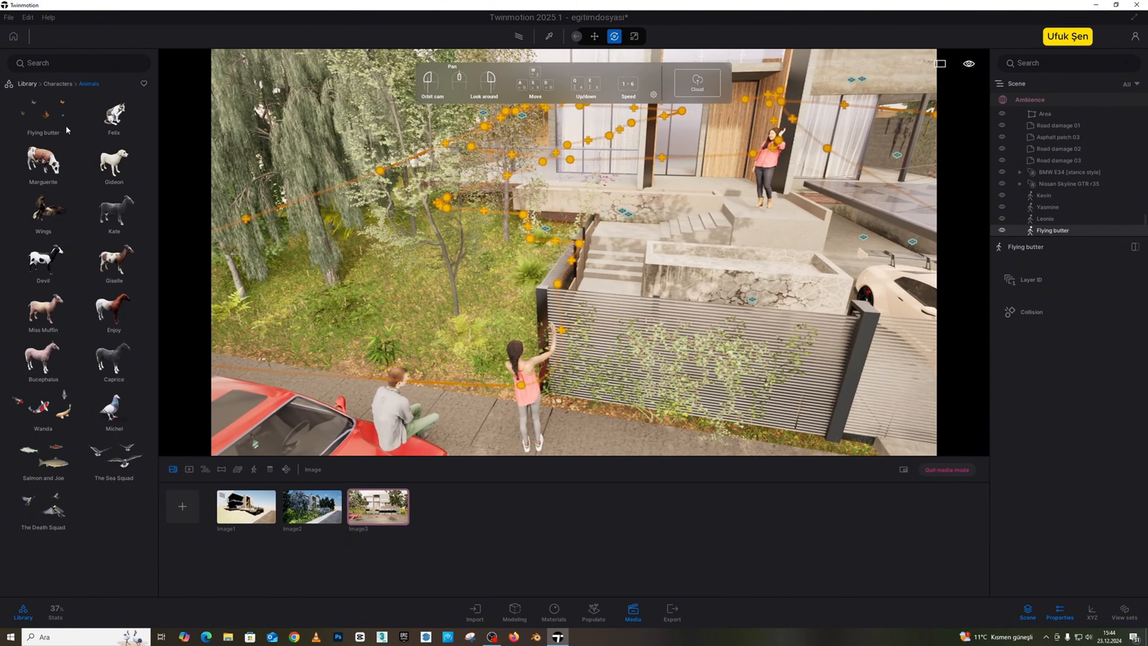
{"action": "right_click_drag", "start_coordinate": [322, 256], "coordinate": [636, 365]}
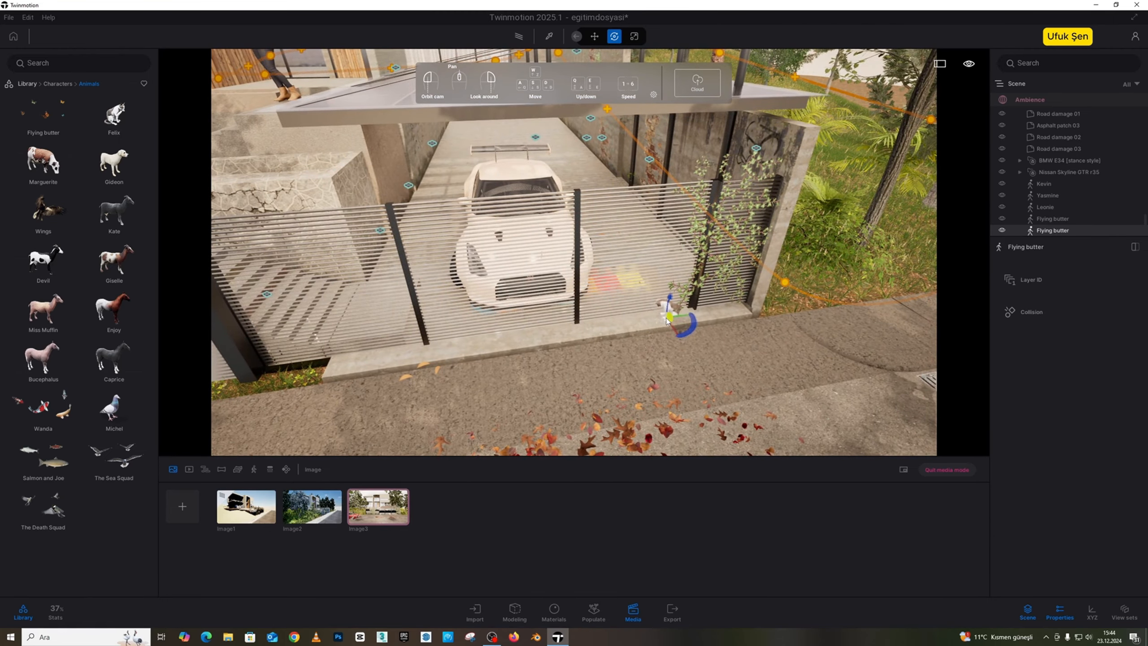
- Place the cat Felix in front of the carport gate and The Sea Squad birds over the carport roof
{"action": "right_click_drag", "start_coordinate": [454, 288], "coordinate": [139, 380]}
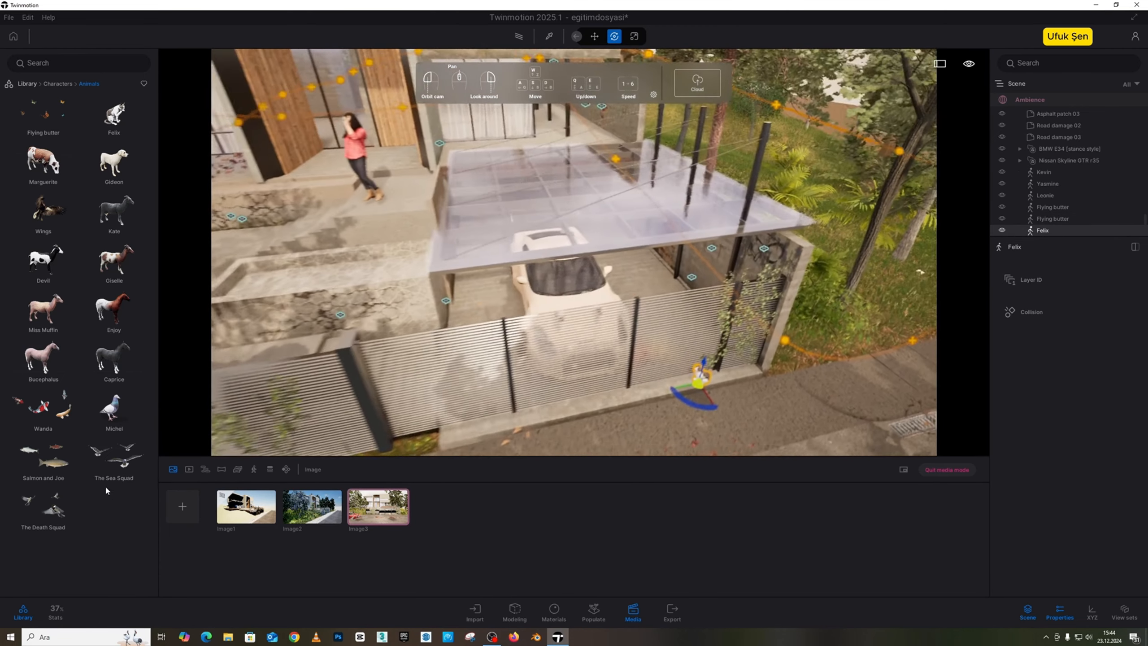
{"action": "left_click", "coordinate": [112, 463]}
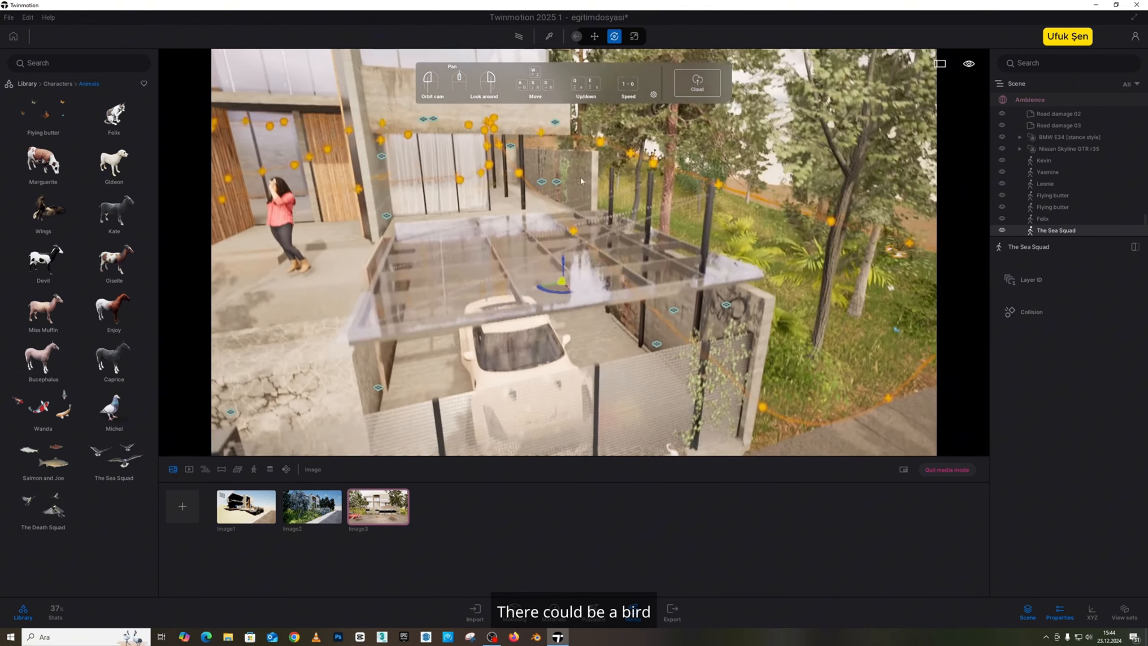
{"action": "middle_click_drag", "start_coordinate": [580, 181], "coordinate": [580, 167]}
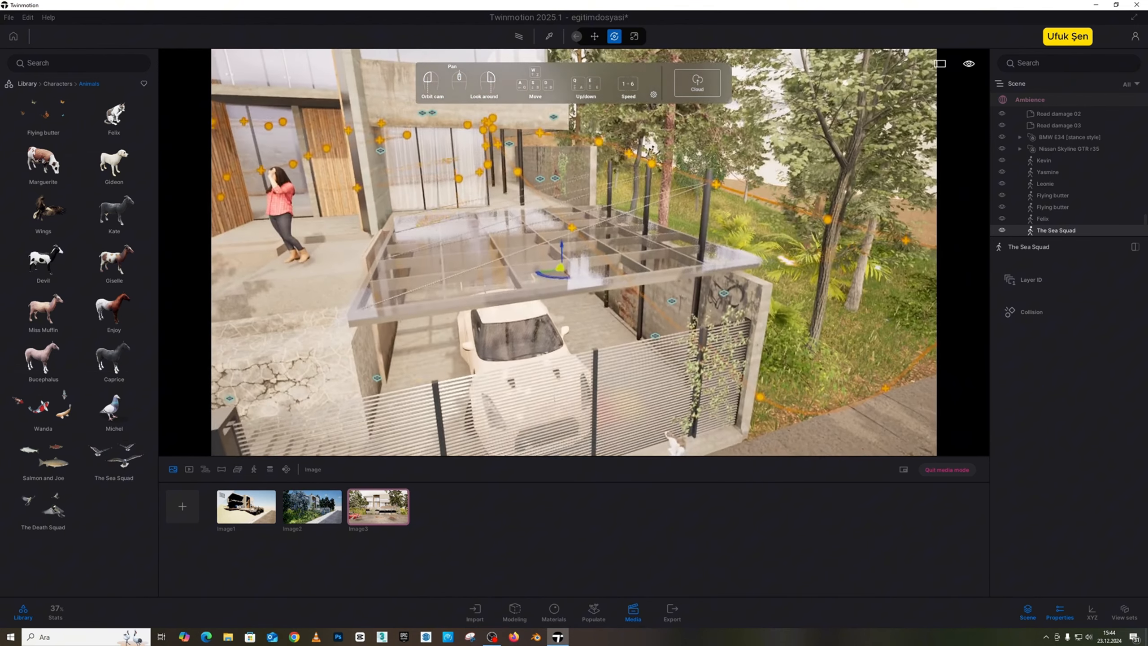
{"action": "scroll", "coordinate": [547, 247], "scroll_direction": "down", "scroll_amount": 2}
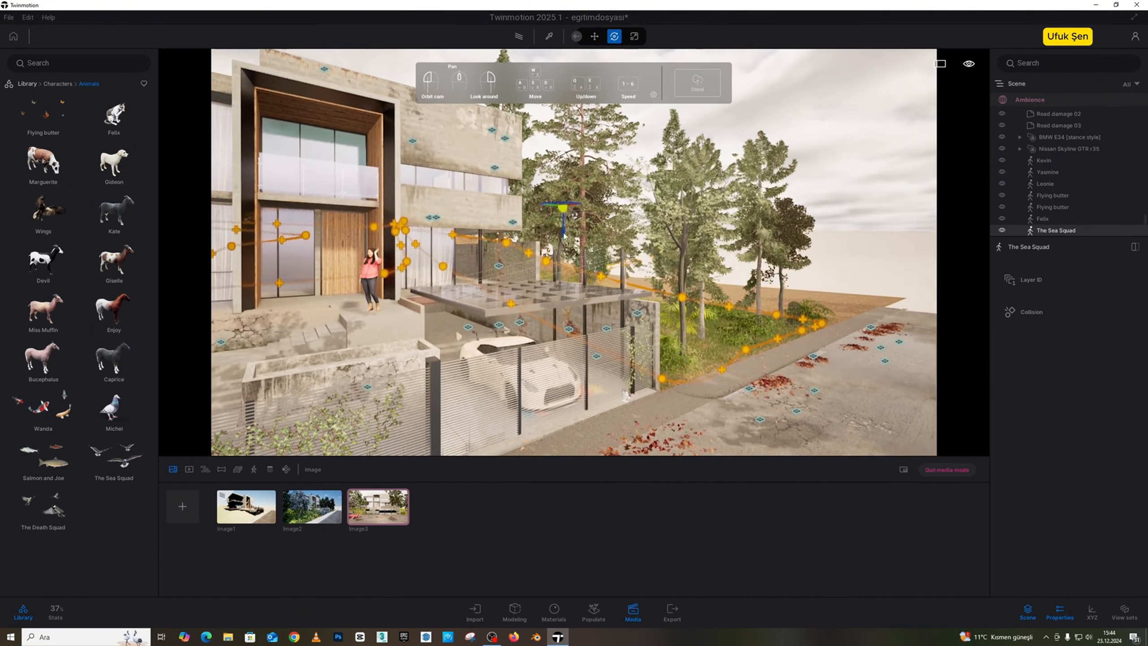
- Raise The Sea Squad birds high into the sky above the house and check their position from around the property
{"action": "left_click_drag", "start_coordinate": [563, 235], "coordinate": [563, 174]}
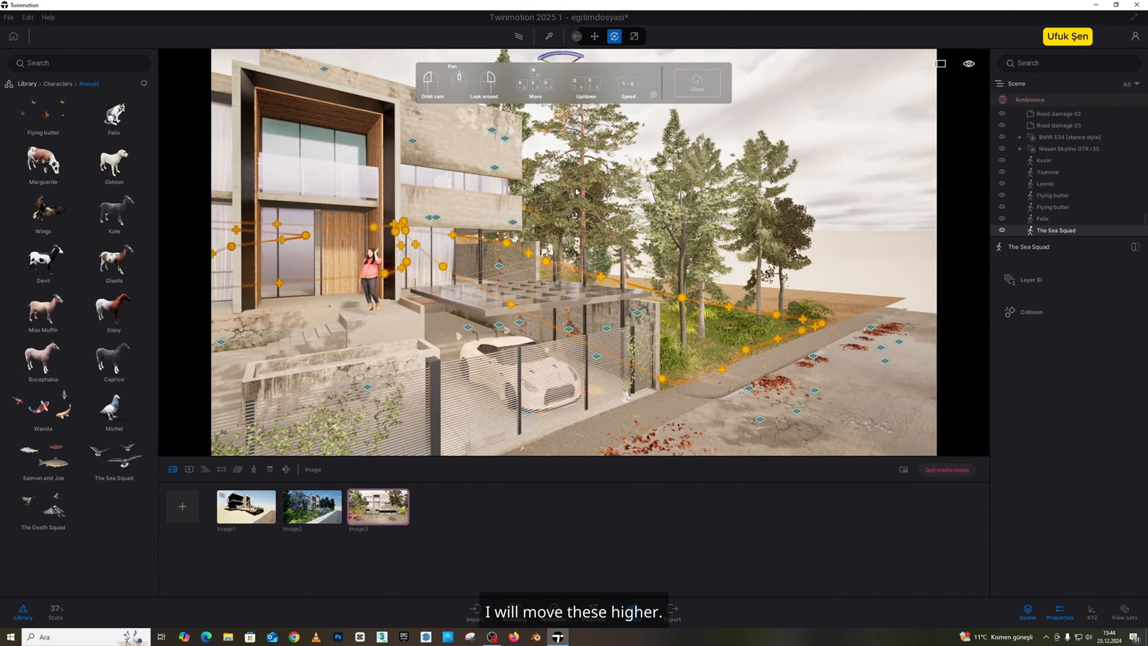
{"action": "right_click_drag", "start_coordinate": [575, 191], "coordinate": [577, 174]}
{"action": "key", "text": "e"}
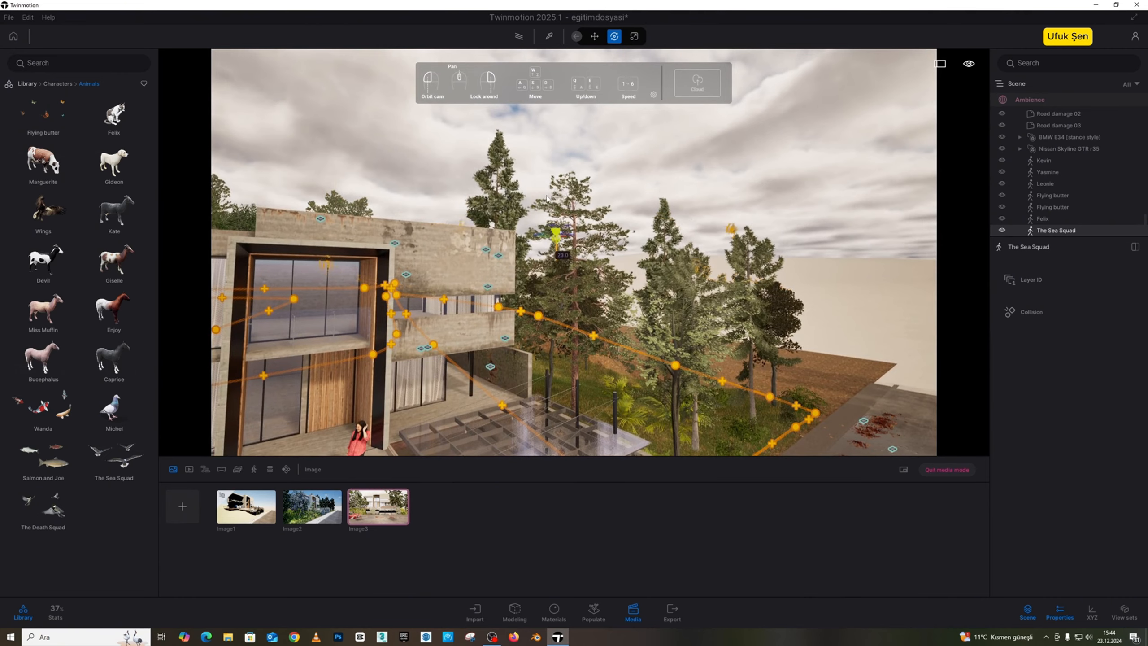
{"action": "left_click_drag", "start_coordinate": [535, 107], "coordinate": [534, 106]}
{"action": "key", "text": "w"}
{"action": "key", "text": "e"}
{"action": "right_click_drag", "start_coordinate": [543, 156], "coordinate": [589, 157]}
{"action": "key", "text": "s"}
{"action": "key", "text": "d"}
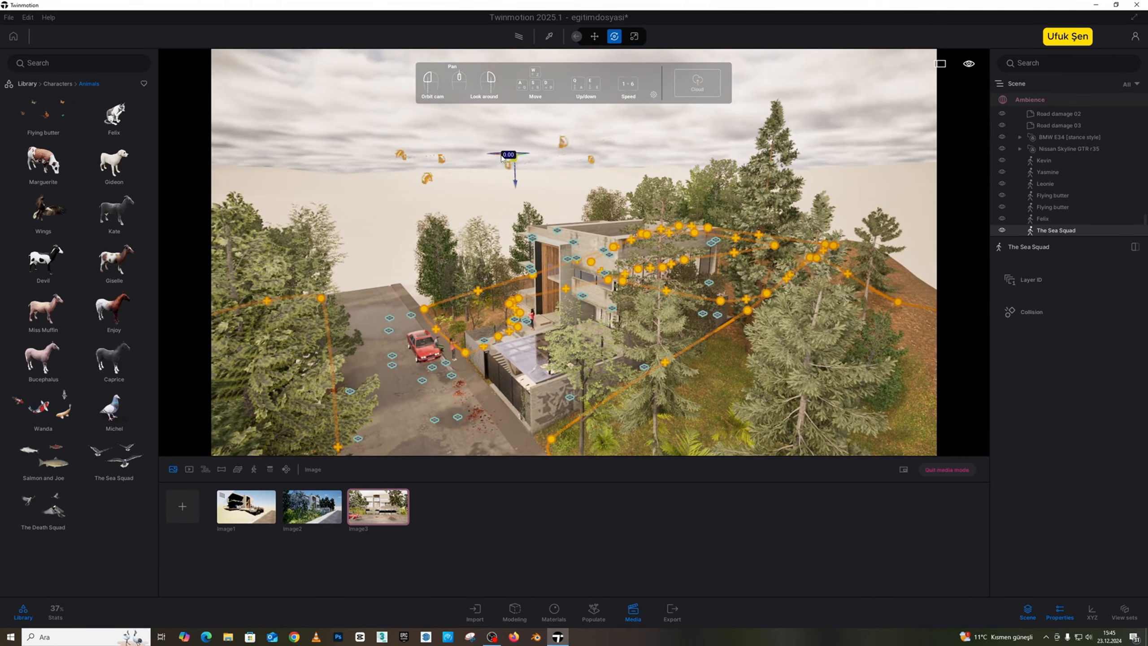
{"action": "key", "text": "w"}
{"action": "right_click_drag", "start_coordinate": [500, 170], "coordinate": [510, 121]}
{"action": "key", "text": "s"}
{"action": "key", "text": "a"}
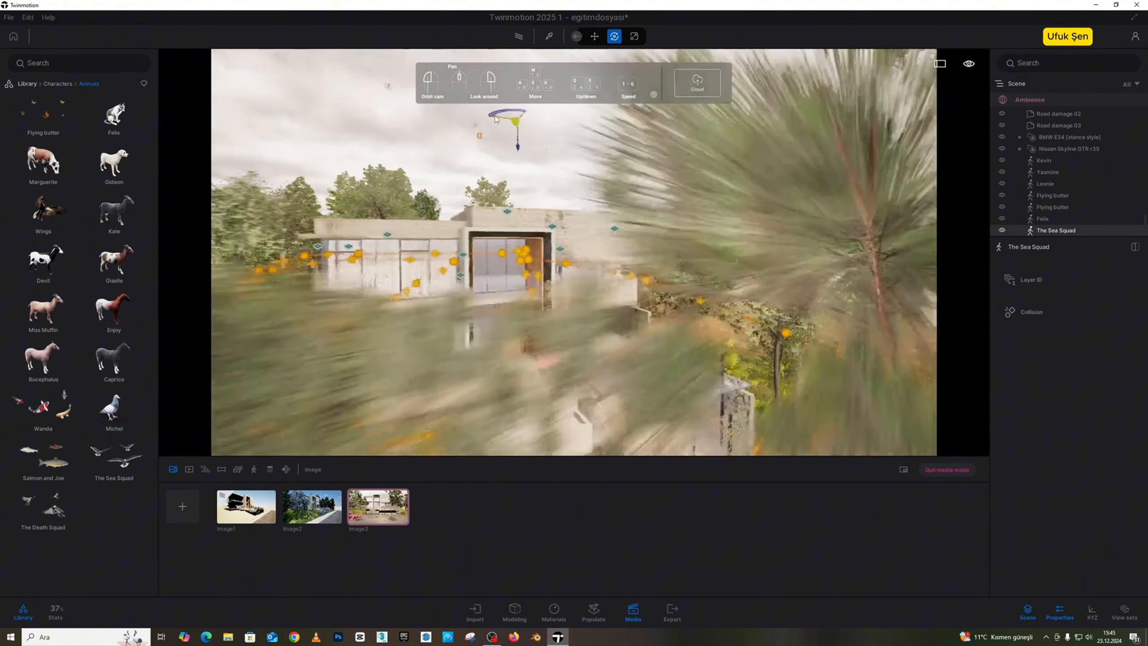
- Shift The Sea Squad birds sideways across the sky, toward the trees beside the house
{"action": "left_click_drag", "start_coordinate": [504, 116], "coordinate": [503, 116]}
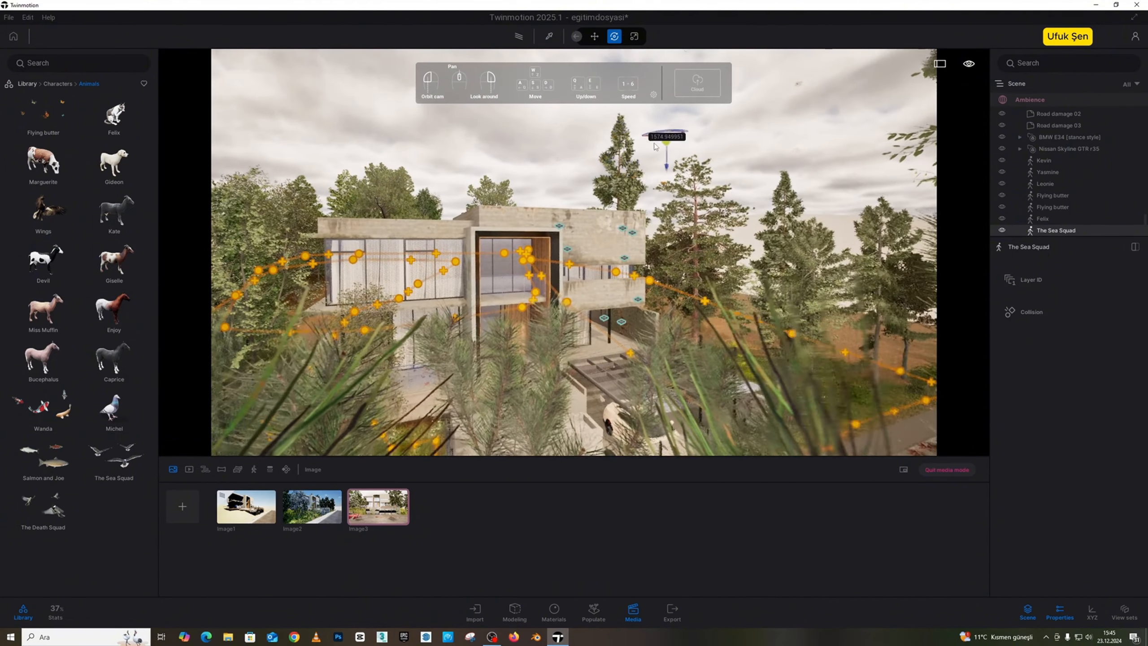
{"action": "key", "text": "w"}
{"action": "right_click_drag", "start_coordinate": [654, 146], "coordinate": [615, 176]}
- Try The Death Squad birds on the road in front of the carport gate, and delete them
{"action": "key", "text": "e"}
{"action": "key", "text": "w"}
{"action": "key", "text": "d"}
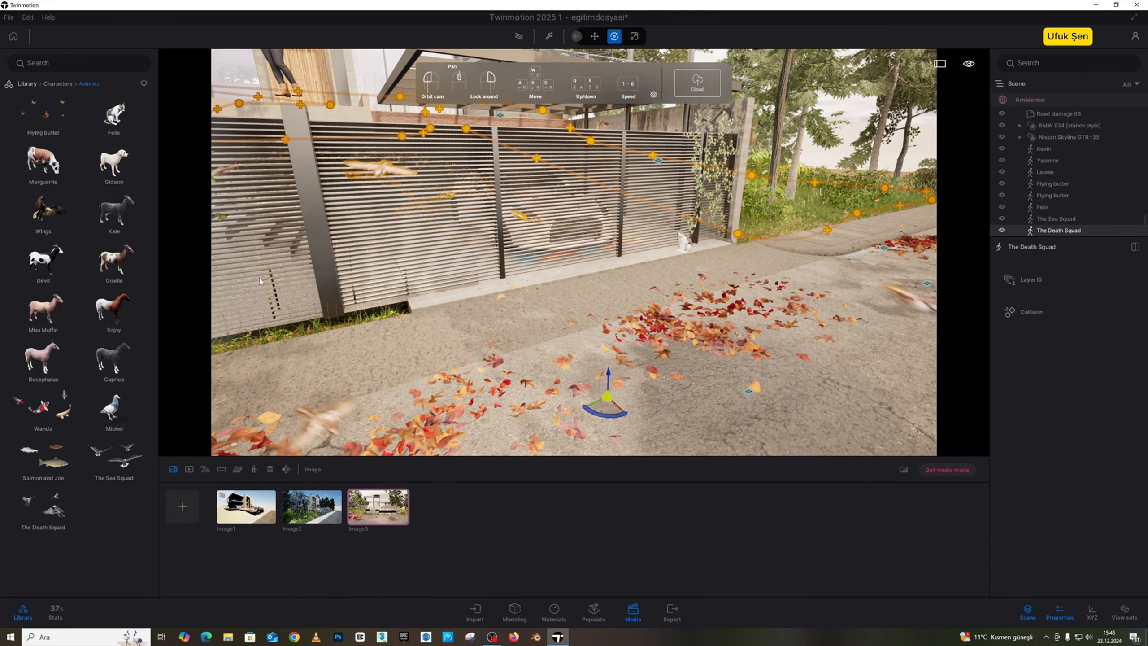
{"action": "key", "text": "Delete"}
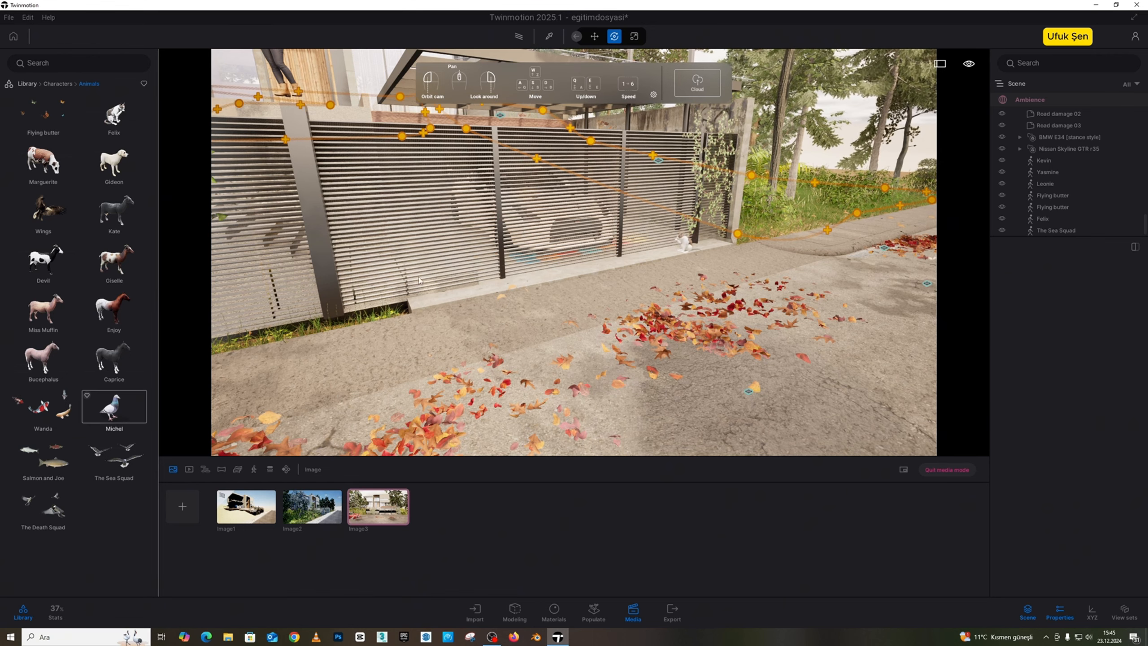
- Place four Michel pigeons close together on the glass carport roof
{"action": "key", "text": "q"}
{"action": "right_click_drag", "start_coordinate": [418, 280], "coordinate": [419, 330]}
{"action": "key", "text": "w"}
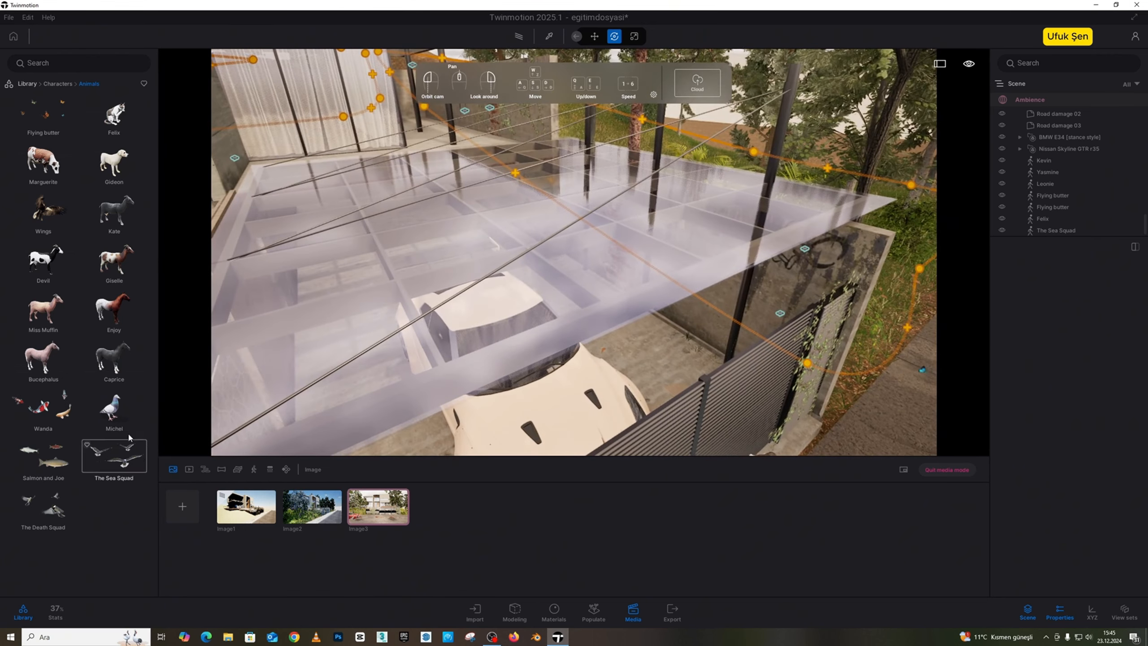
{"action": "left_click_drag", "start_coordinate": [115, 409], "coordinate": [592, 264]}
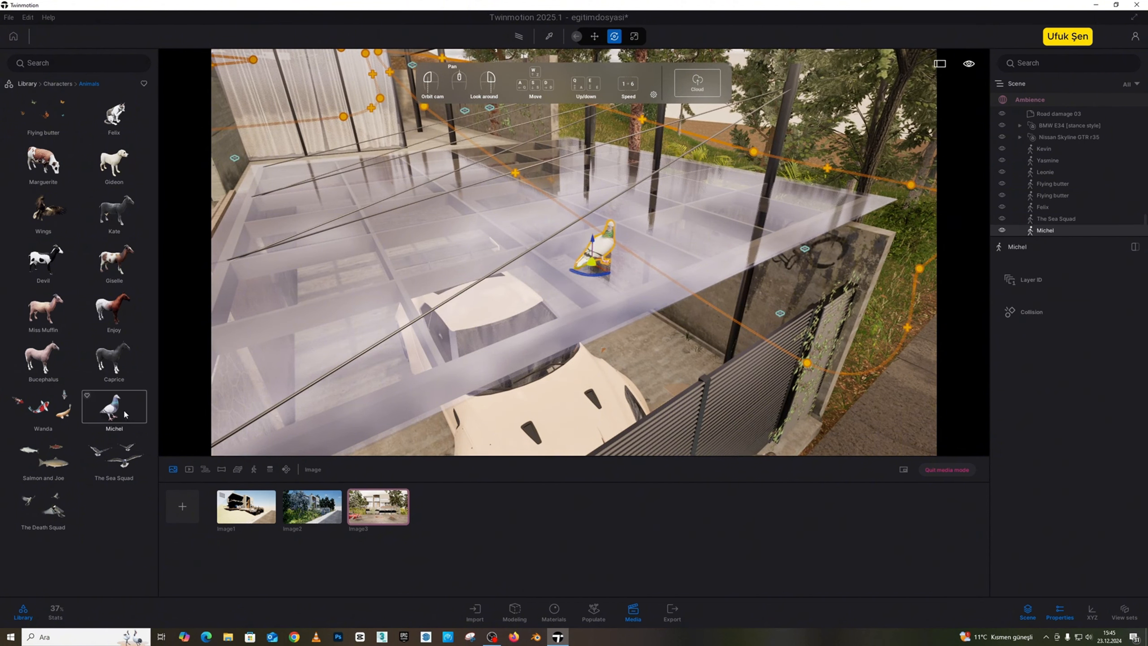
{"action": "left_click_drag", "start_coordinate": [126, 415], "coordinate": [648, 248]}
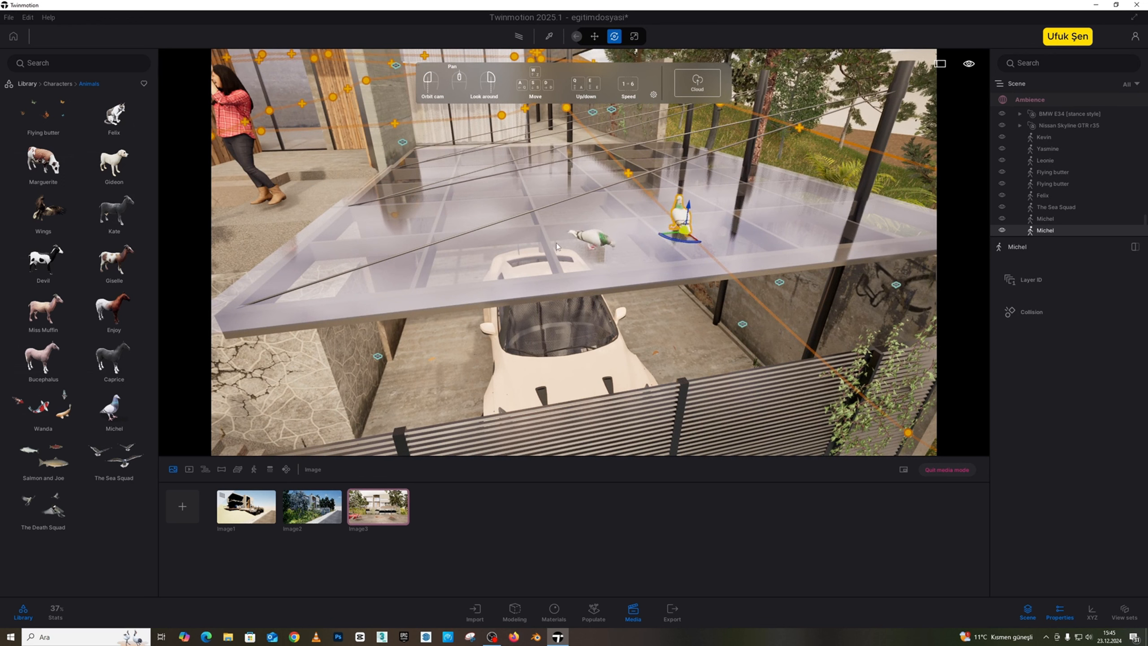
{"action": "left_click_drag", "start_coordinate": [114, 409], "coordinate": [649, 244]}
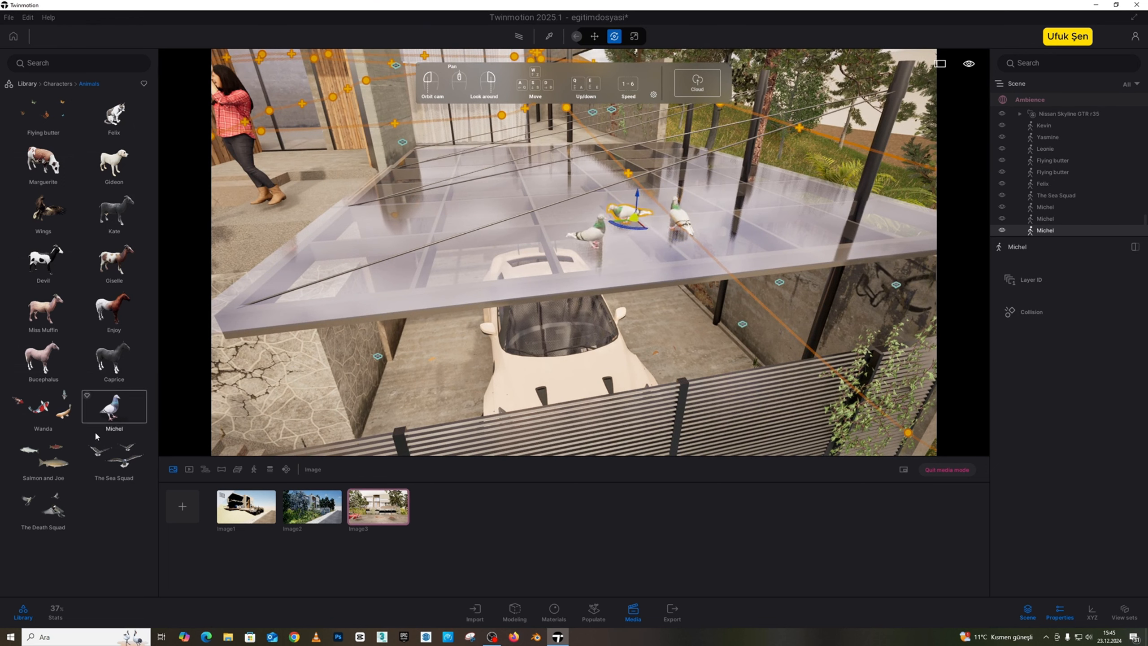
{"action": "left_click_drag", "start_coordinate": [689, 232], "coordinate": [741, 255]}
- Select the Painted vegetation 2 dead leaves on the road and activate their paint brush
{"action": "left_click", "coordinate": [28, 85]}
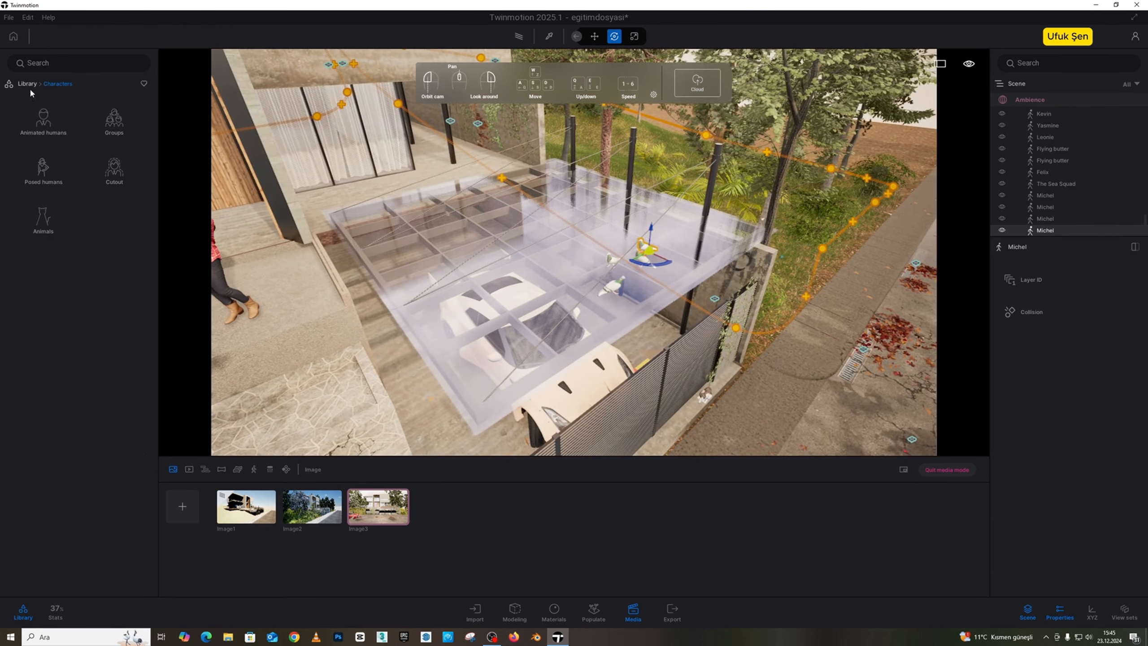
{"action": "left_click", "coordinate": [886, 328]}
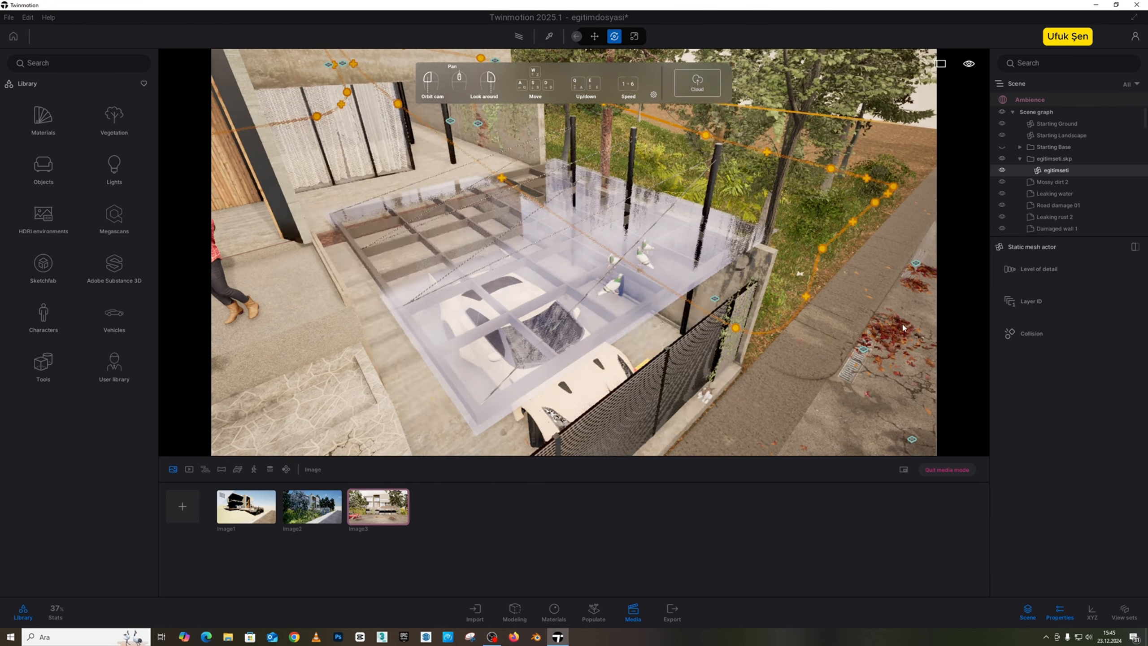
{"action": "scroll", "coordinate": [896, 353], "scroll_direction": "up", "scroll_amount": 10}
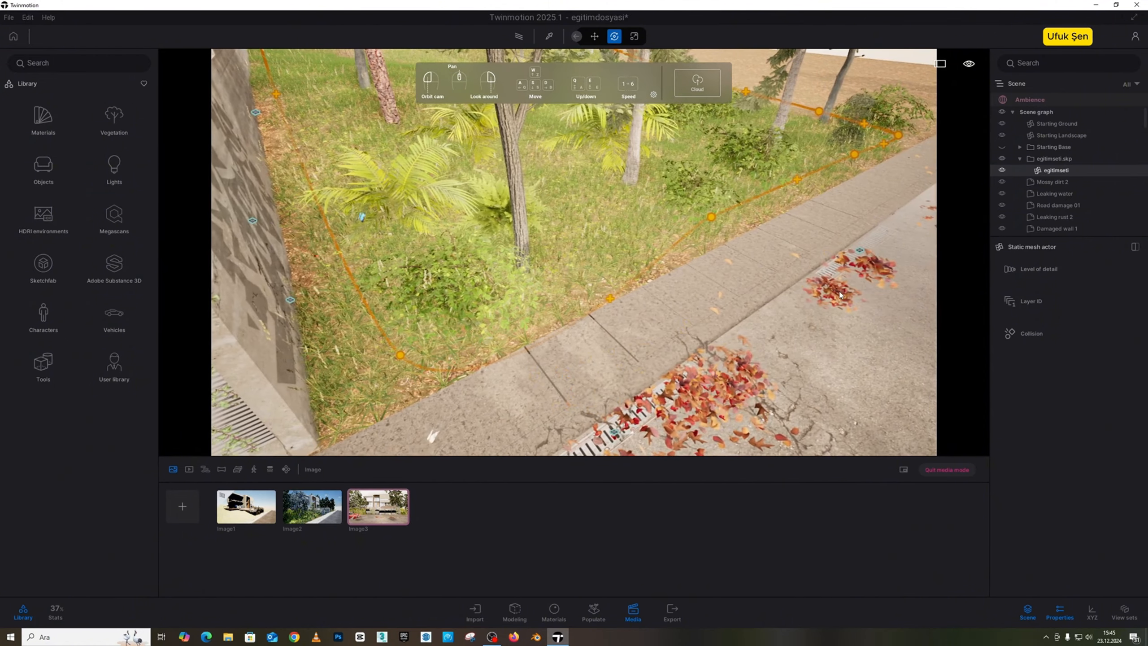
{"action": "left_click", "coordinate": [839, 294]}
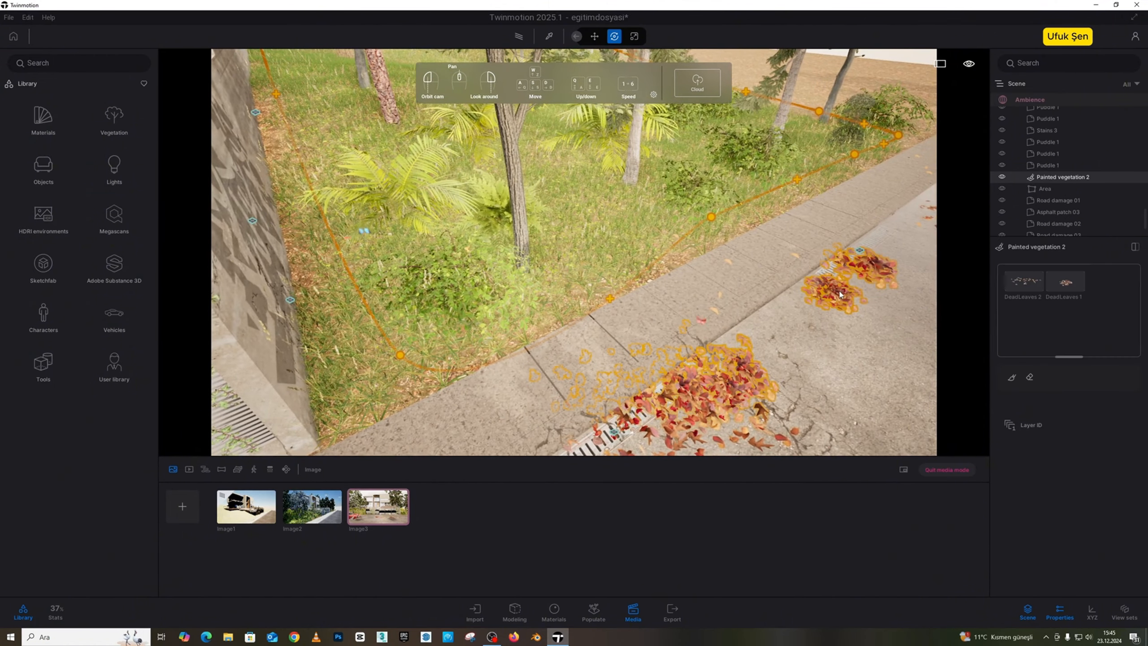
{"action": "key", "text": "s"}
{"action": "left_click", "coordinate": [1011, 376]}
- Set the brush diameter to 328.5 cm and paint dead leaves onto the middle of the carport roof
{"action": "key", "text": "a"}
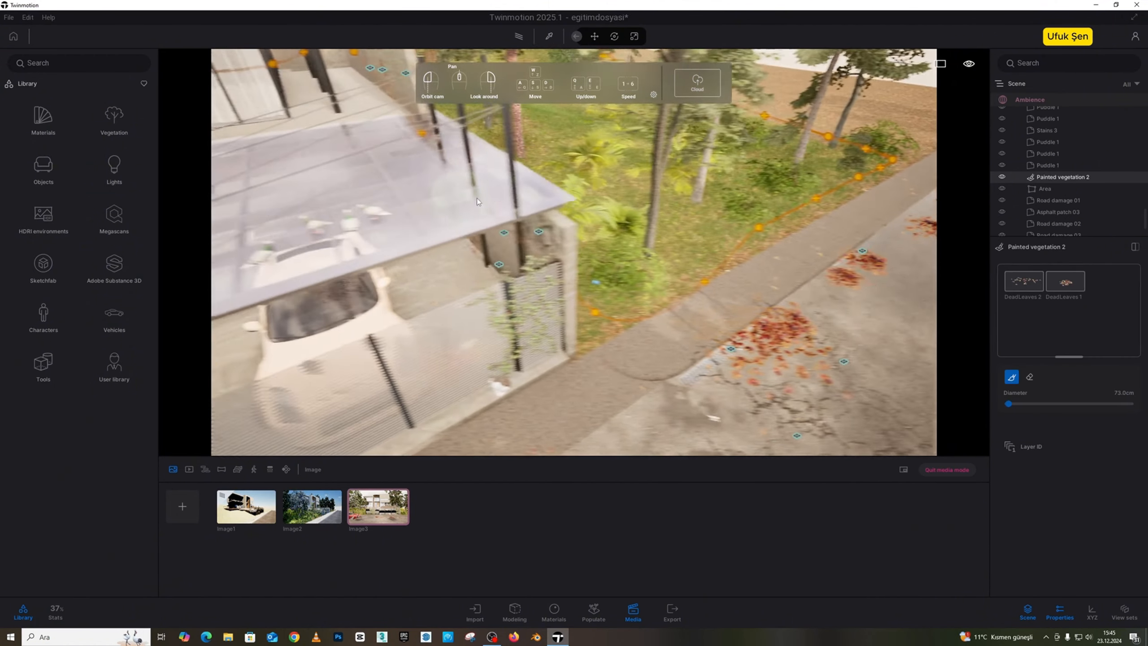
{"action": "mouse_move", "coordinate": [477, 197]}
{"action": "right_mouse_down"}
{"action": "mouse_move", "coordinate": [558, 244]}
{"action": "mouse_move", "coordinate": [482, 169]}
{"action": "right_mouse_up"}
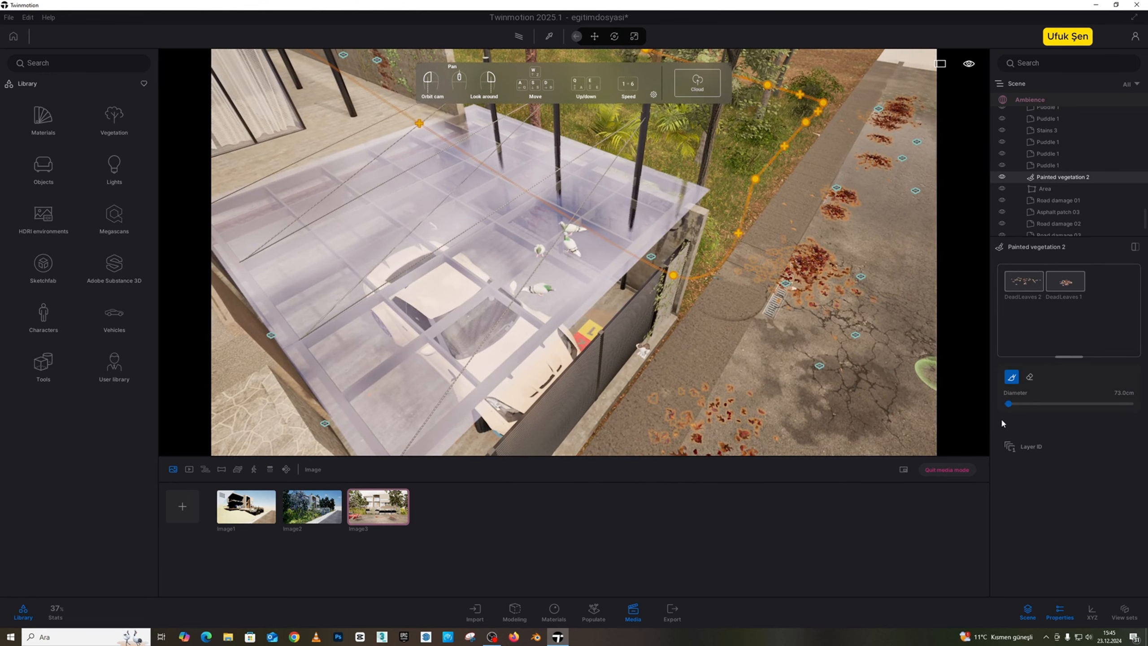
{"action": "left_click_drag", "start_coordinate": [1010, 407], "coordinate": [1014, 407]}
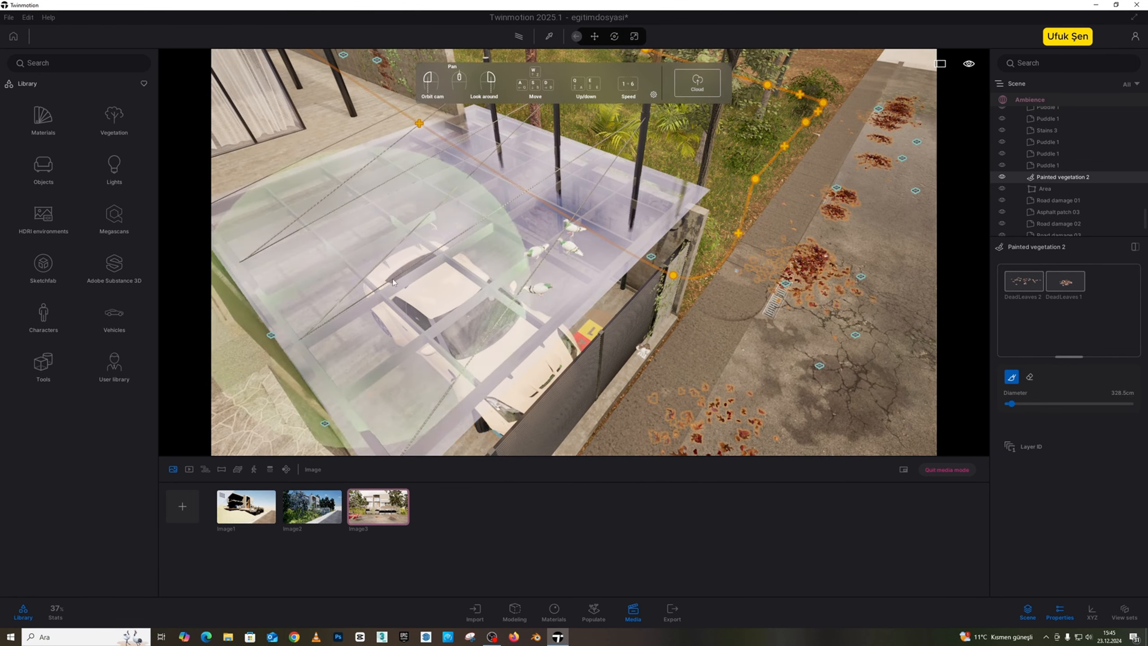
{"action": "left_click", "coordinate": [449, 236]}
- Erase most of the painted leaves on the carport roof, keeping two loose clusters on the house side
{"action": "key", "text": "d"}
{"action": "mouse_move", "coordinate": [577, 236]}
{"action": "right_mouse_down"}
{"action": "mouse_move", "coordinate": [623, 274]}
{"action": "mouse_move", "coordinate": [244, 205]}
{"action": "right_mouse_up"}
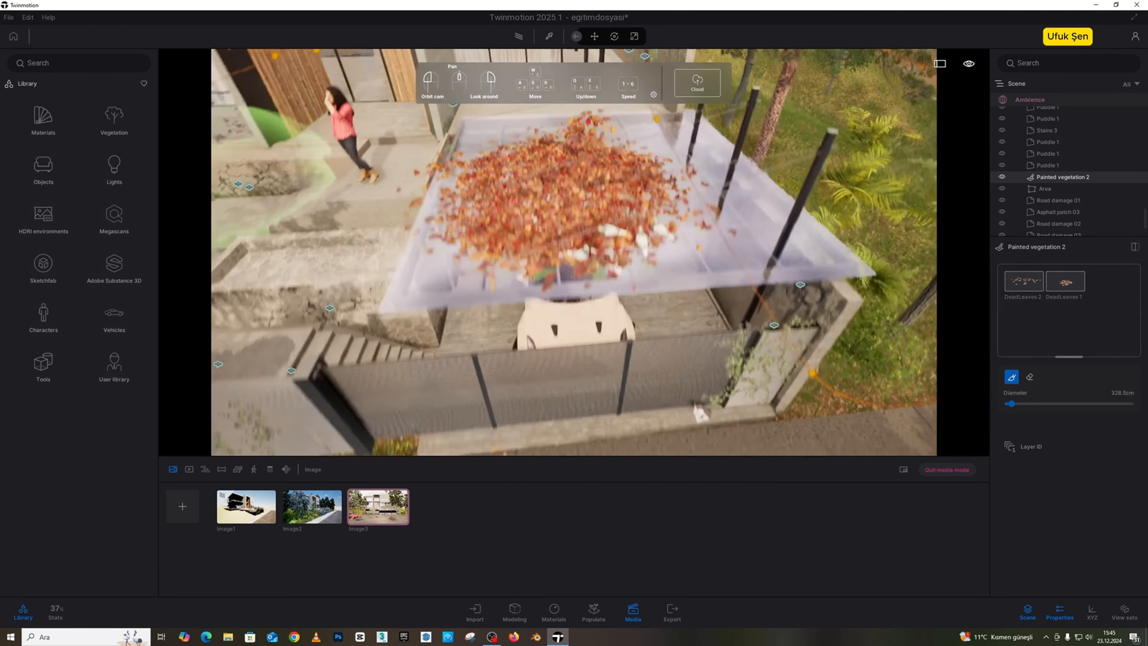
{"action": "key", "text": "w"}
{"action": "key", "text": "s"}
{"action": "mouse_move", "coordinate": [726, 250]}
{"action": "right_mouse_down"}
{"action": "mouse_move", "coordinate": [871, 246]}
{"action": "mouse_move", "coordinate": [832, 320]}
{"action": "mouse_move", "coordinate": [591, 283]}
{"action": "mouse_move", "coordinate": [586, 205]}
{"action": "mouse_move", "coordinate": [614, 257]}
{"action": "mouse_move", "coordinate": [624, 235]}
{"action": "right_mouse_up"}
{"action": "key", "text": "a"}
{"action": "key", "text": "w"}
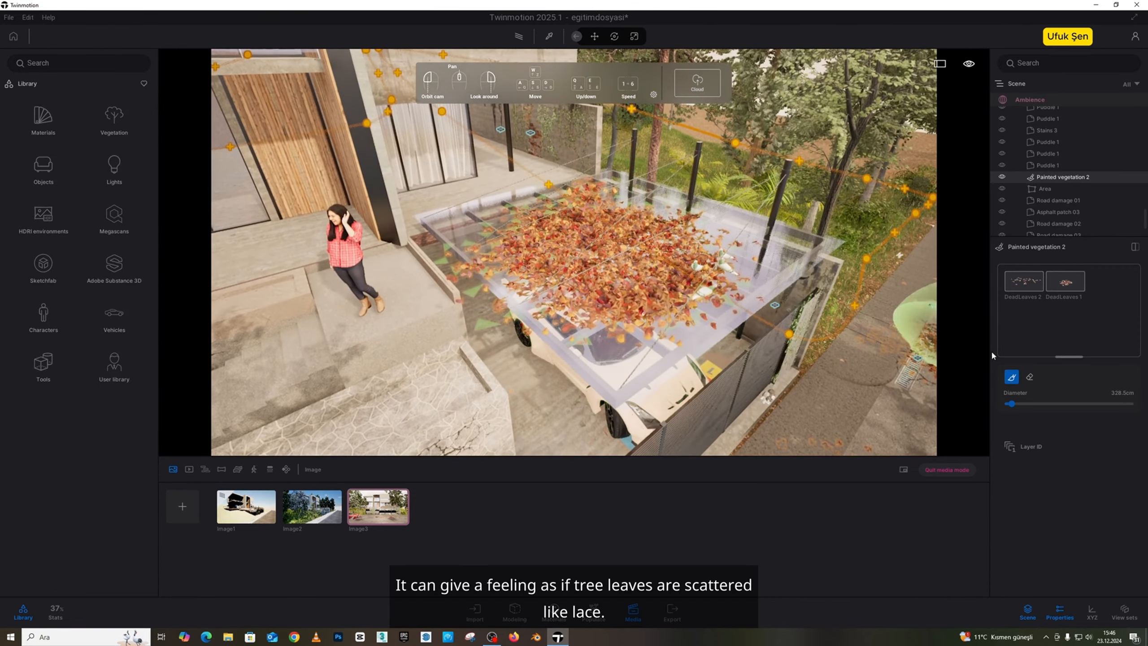
{"action": "left_click", "coordinate": [1029, 377]}
{"action": "left_click", "coordinate": [562, 219]}
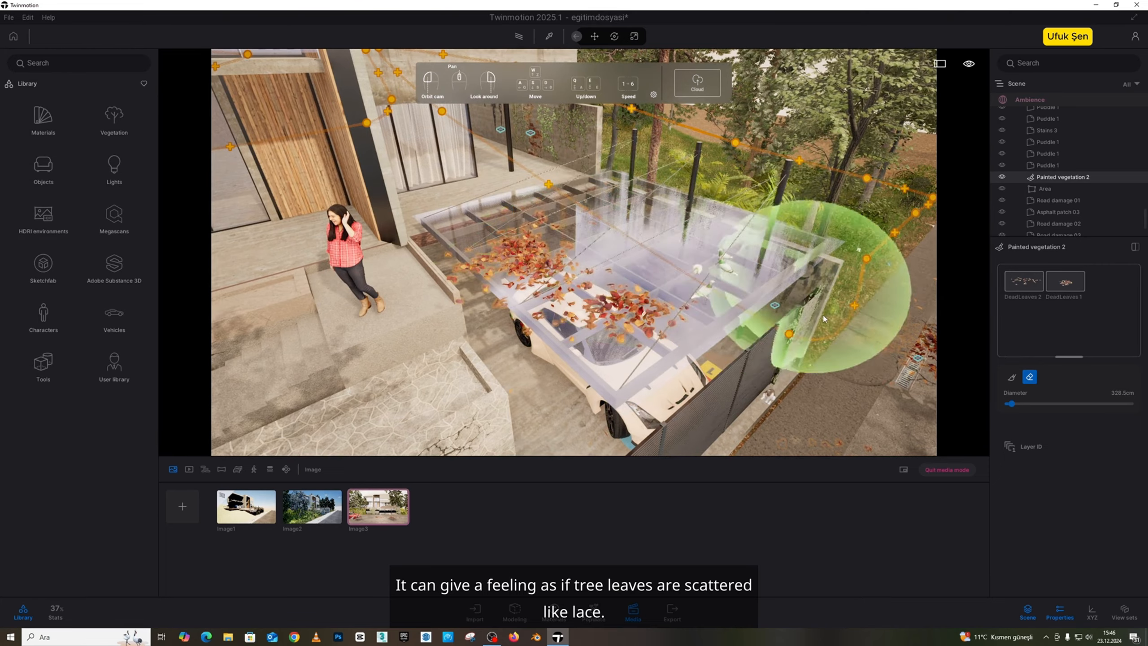
{"action": "key", "text": "w"}
{"action": "key", "text": "d"}
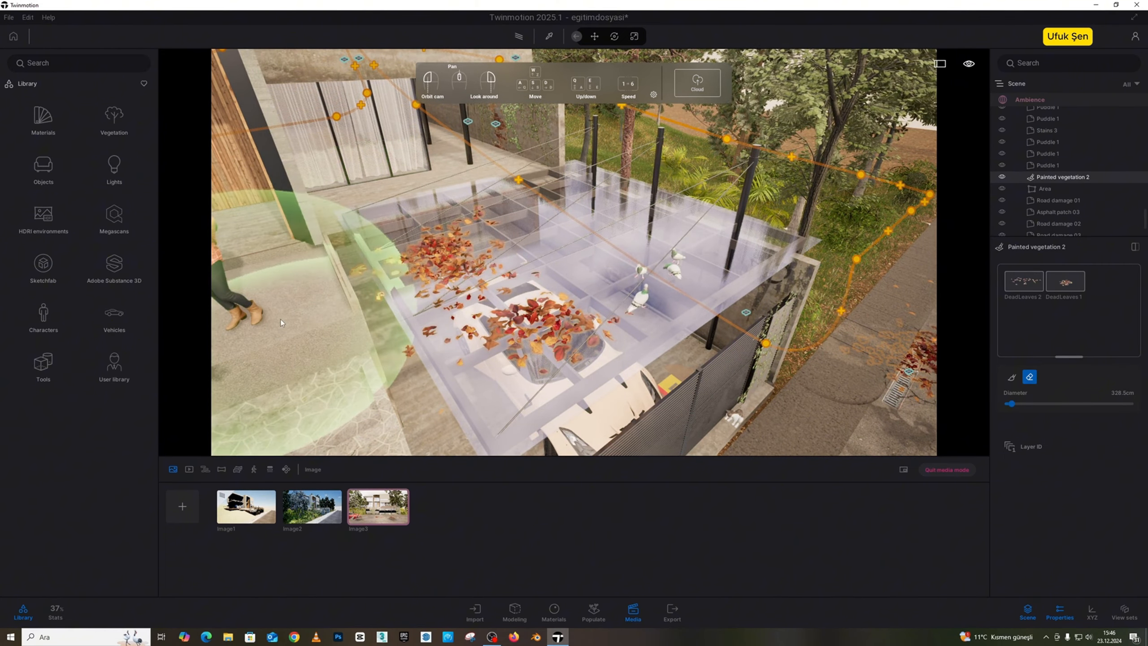
{"action": "left_click_drag", "start_coordinate": [280, 319], "coordinate": [347, 326]}
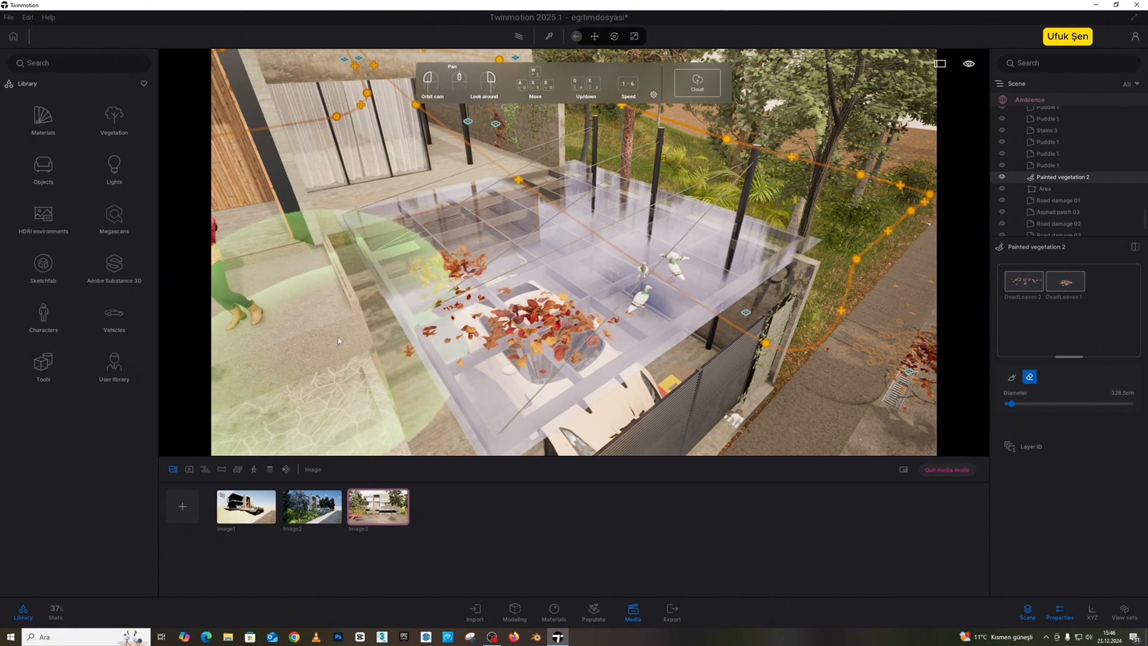
- Set the brush diameter to 219 cm and paint dead leaves on the rear part of the roof and around the pigeons
{"action": "right_click_drag", "start_coordinate": [577, 181], "coordinate": [837, 338]}
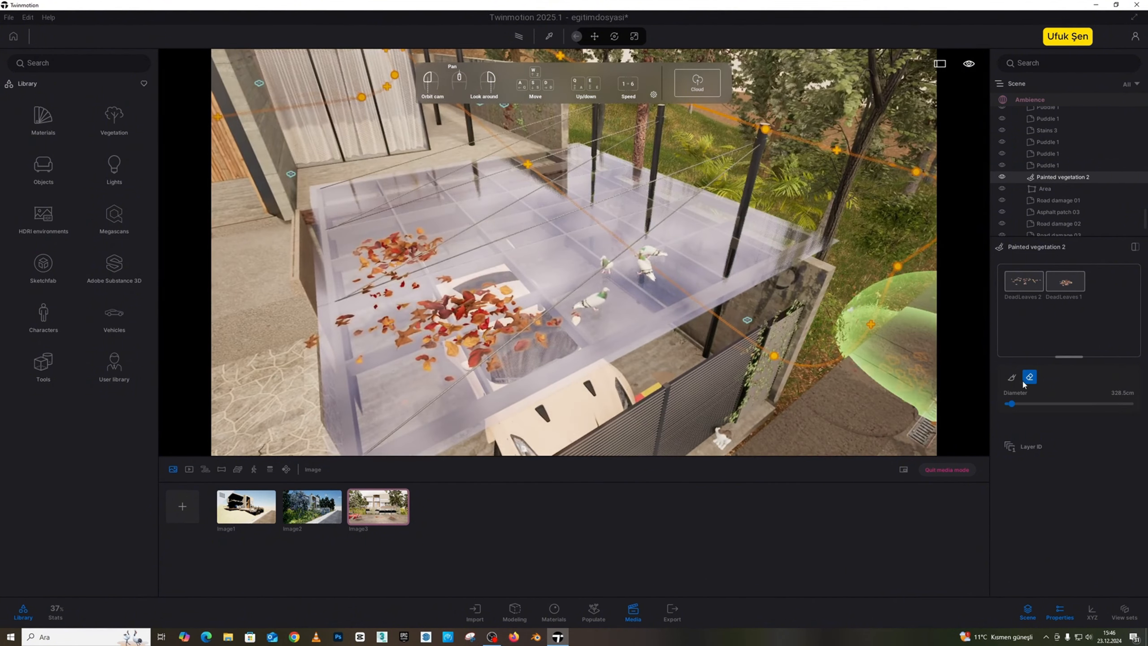
{"action": "left_click", "coordinate": [1012, 376]}
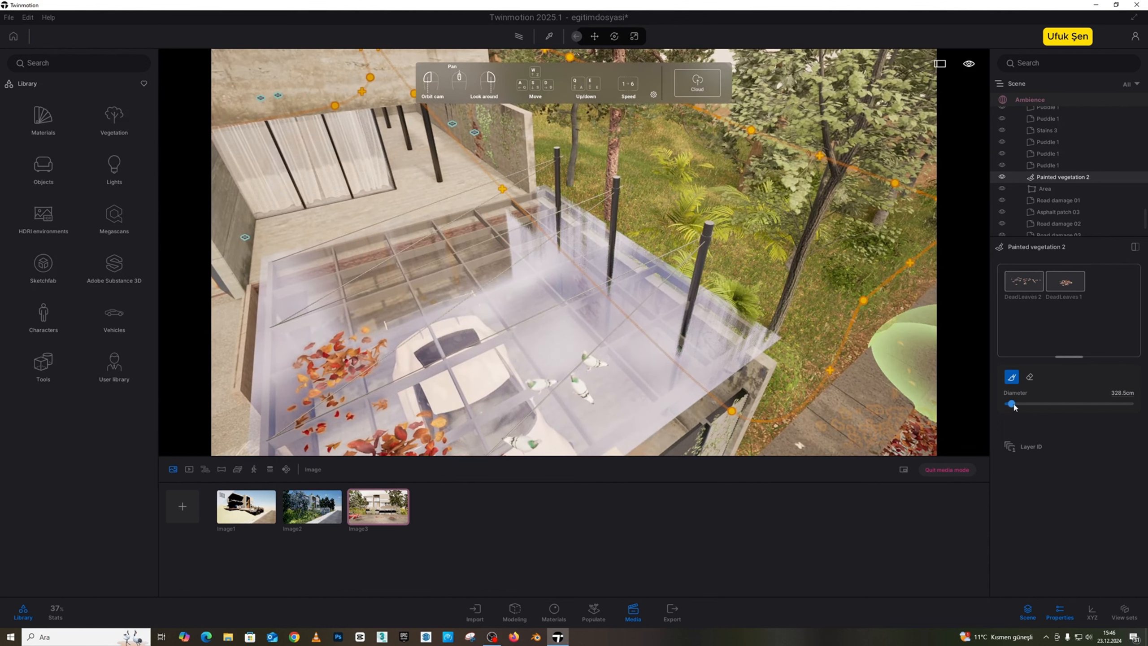
{"action": "left_click_drag", "start_coordinate": [1014, 405], "coordinate": [1010, 404]}
{"action": "left_click_drag", "start_coordinate": [480, 267], "coordinate": [512, 249]}
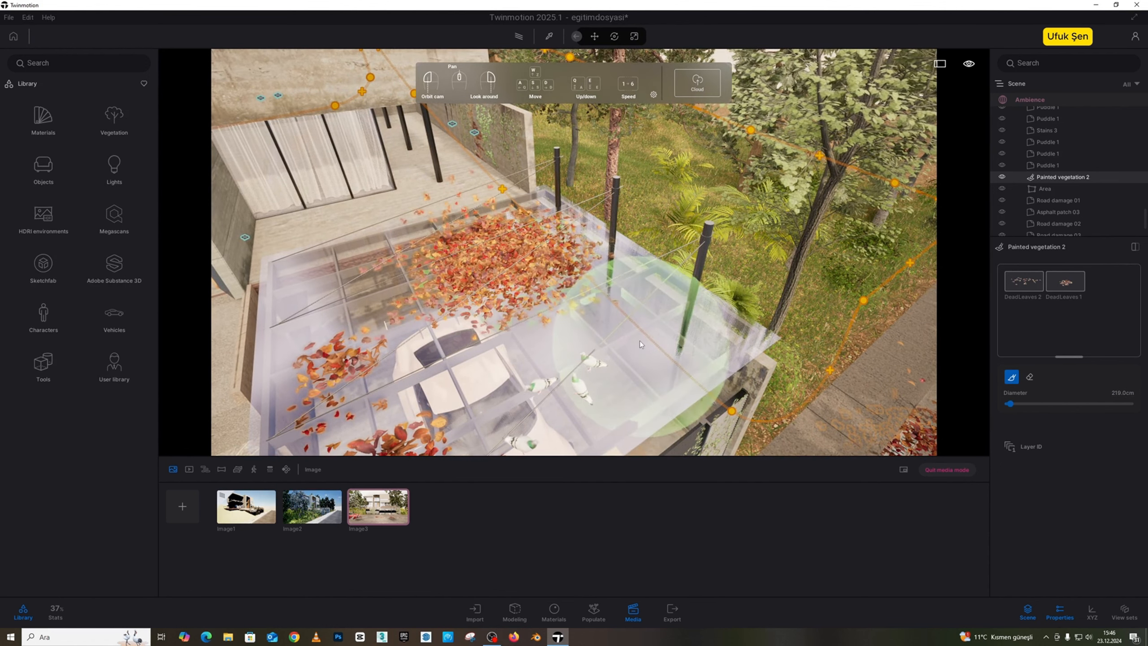
{"action": "left_click_drag", "start_coordinate": [640, 342], "coordinate": [610, 328]}
{"action": "mouse_move", "coordinate": [610, 328]}
{"action": "right_mouse_down"}
{"action": "mouse_move", "coordinate": [799, 341]}
{"action": "mouse_move", "coordinate": [971, 269]}
{"action": "right_mouse_up"}
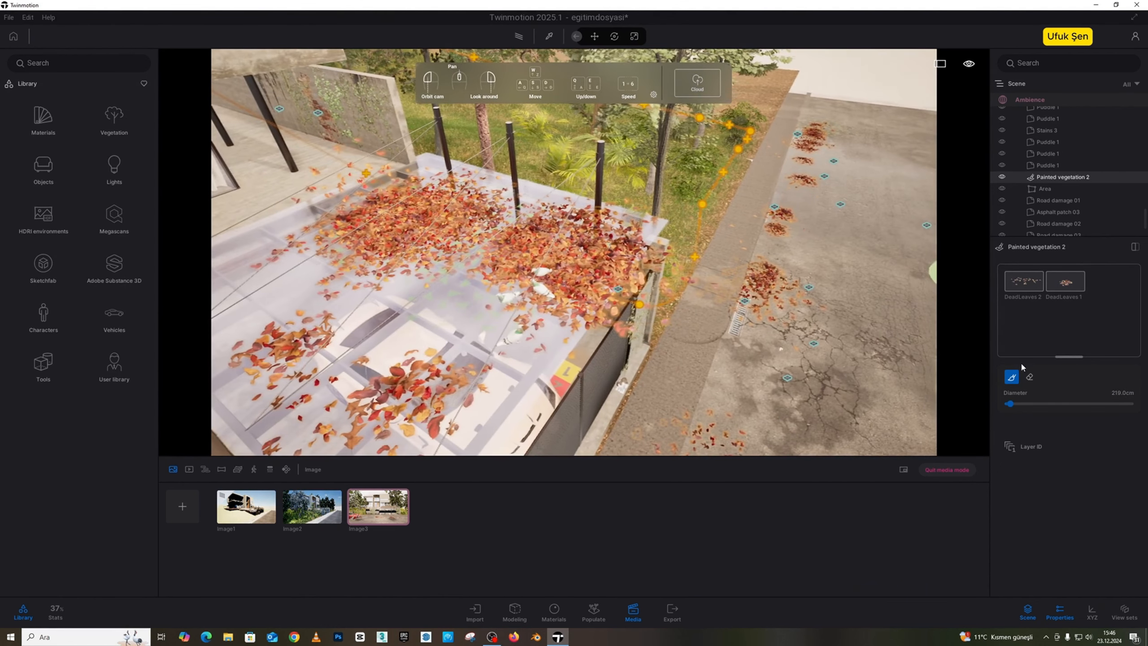
- Erase excess leaves at the roof corner near the pigeons and through the middle of the rear patch
{"action": "left_click", "coordinate": [1029, 376]}
{"action": "left_click_drag", "start_coordinate": [615, 256], "coordinate": [614, 279]}
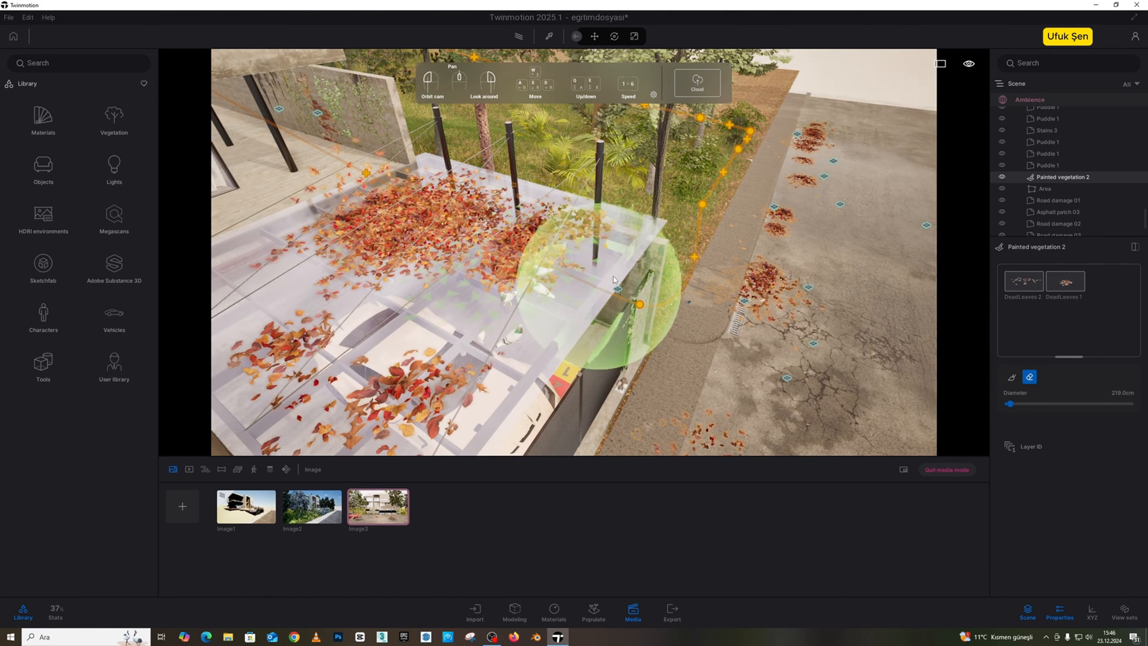
{"action": "mouse_move", "coordinate": [470, 190]}
{"action": "left_mouse_down"}
{"action": "mouse_move", "coordinate": [378, 214]}
{"action": "mouse_move", "coordinate": [430, 287]}
{"action": "left_mouse_up"}
- Erase the leaves along the garden-side edge of the carport roof, keeping a cluster by the pigeons
{"action": "key", "text": "d"}
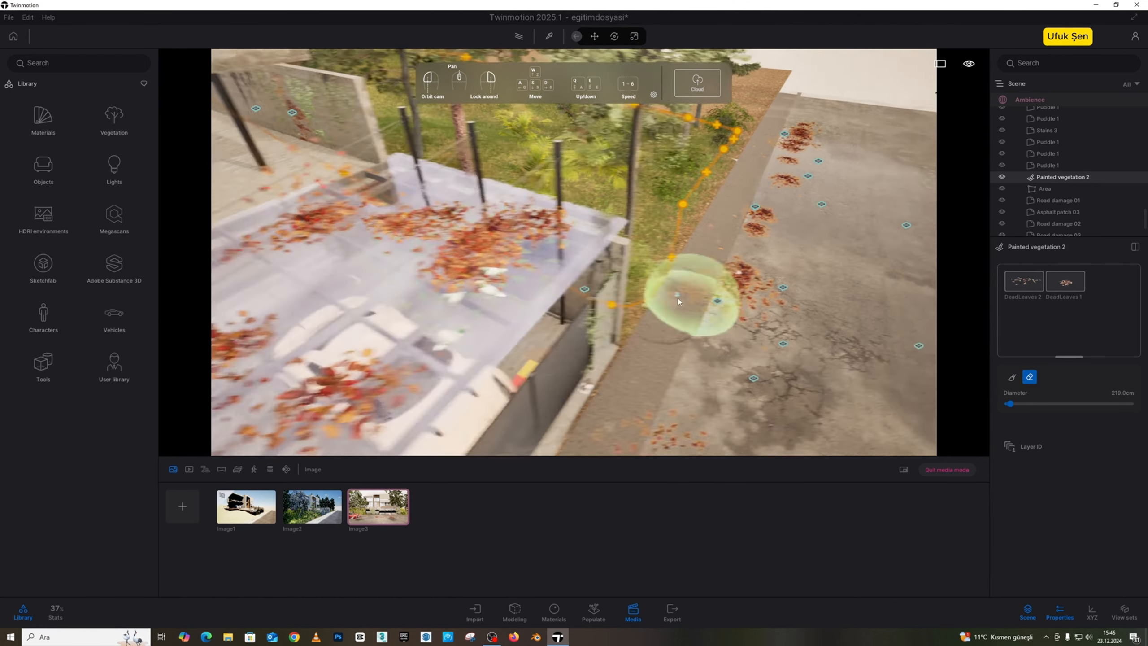
{"action": "key", "text": "s"}
{"action": "mouse_move", "coordinate": [678, 298]}
{"action": "right_mouse_down"}
{"action": "mouse_move", "coordinate": [578, 301]}
{"action": "mouse_move", "coordinate": [474, 115]}
{"action": "mouse_move", "coordinate": [703, 159]}
{"action": "mouse_move", "coordinate": [712, 169]}
{"action": "mouse_move", "coordinate": [651, 230]}
{"action": "mouse_move", "coordinate": [724, 290]}
{"action": "mouse_move", "coordinate": [720, 369]}
{"action": "mouse_move", "coordinate": [741, 407]}
{"action": "right_mouse_up"}
{"action": "key", "text": "Escape"}
{"action": "key", "text": "d"}
{"action": "key", "text": "s"}
{"action": "key", "text": "w"}
{"action": "key", "text": "e"}
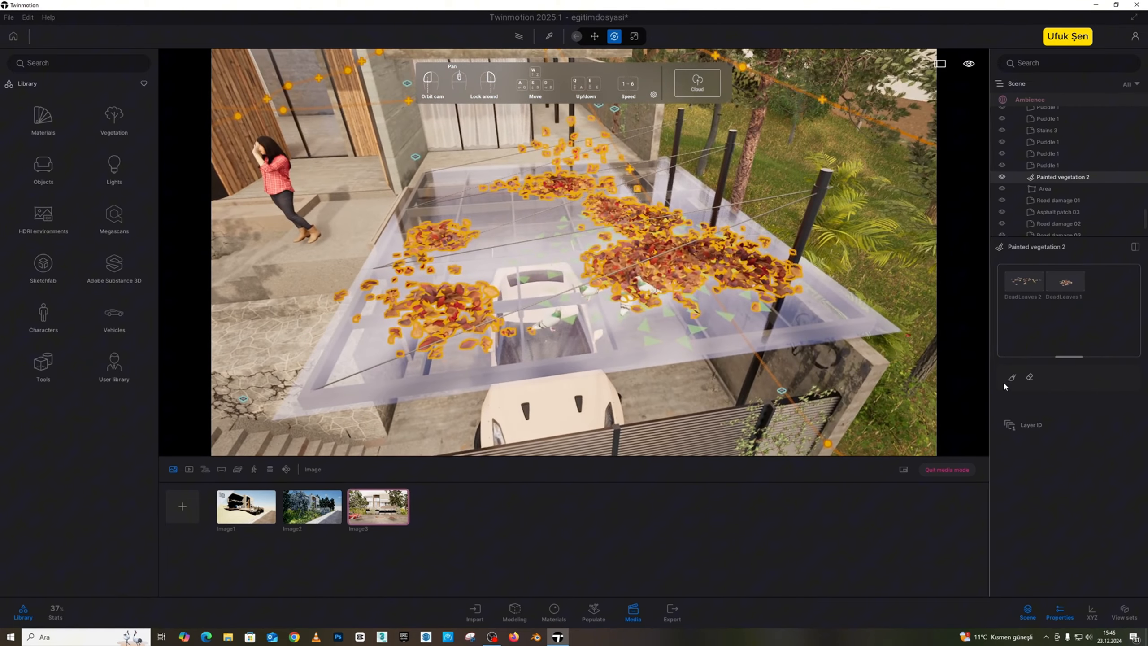
{"action": "left_click", "coordinate": [1029, 377]}
{"action": "mouse_move", "coordinate": [833, 346]}
{"action": "left_mouse_down"}
{"action": "mouse_move", "coordinate": [743, 256]}
{"action": "mouse_move", "coordinate": [648, 196]}
{"action": "mouse_move", "coordinate": [635, 224]}
{"action": "left_mouse_up"}
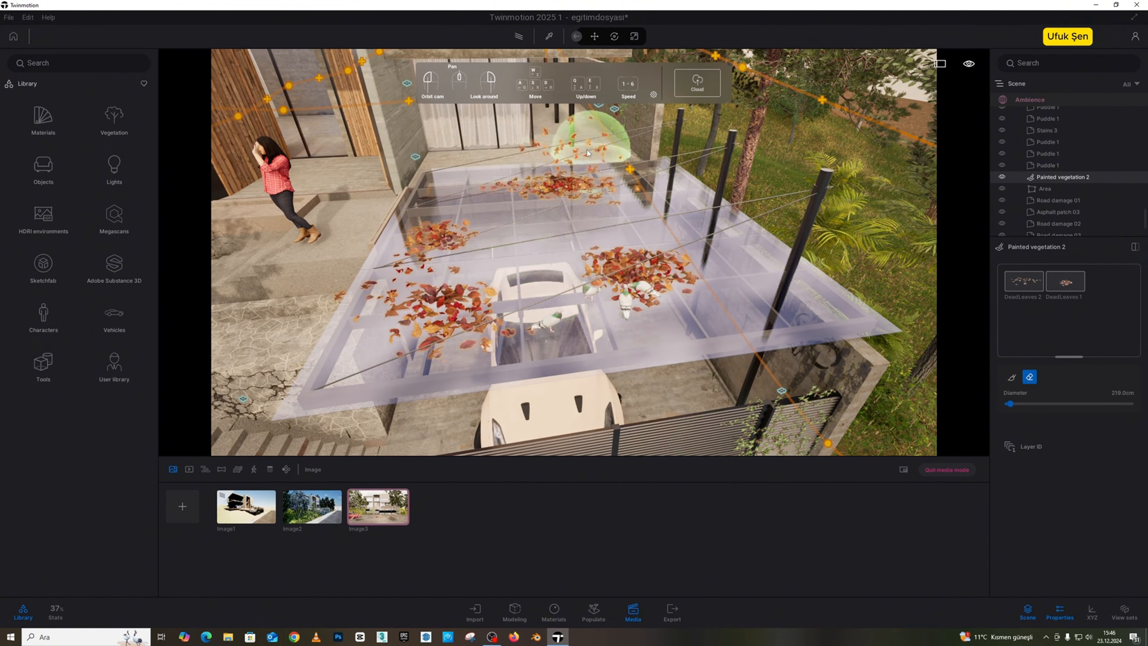
- Erase the patch of dead leaves at the rear edge of the carport roof
{"action": "key", "text": "a"}
{"action": "right_click_drag", "start_coordinate": [579, 153], "coordinate": [549, 167]}
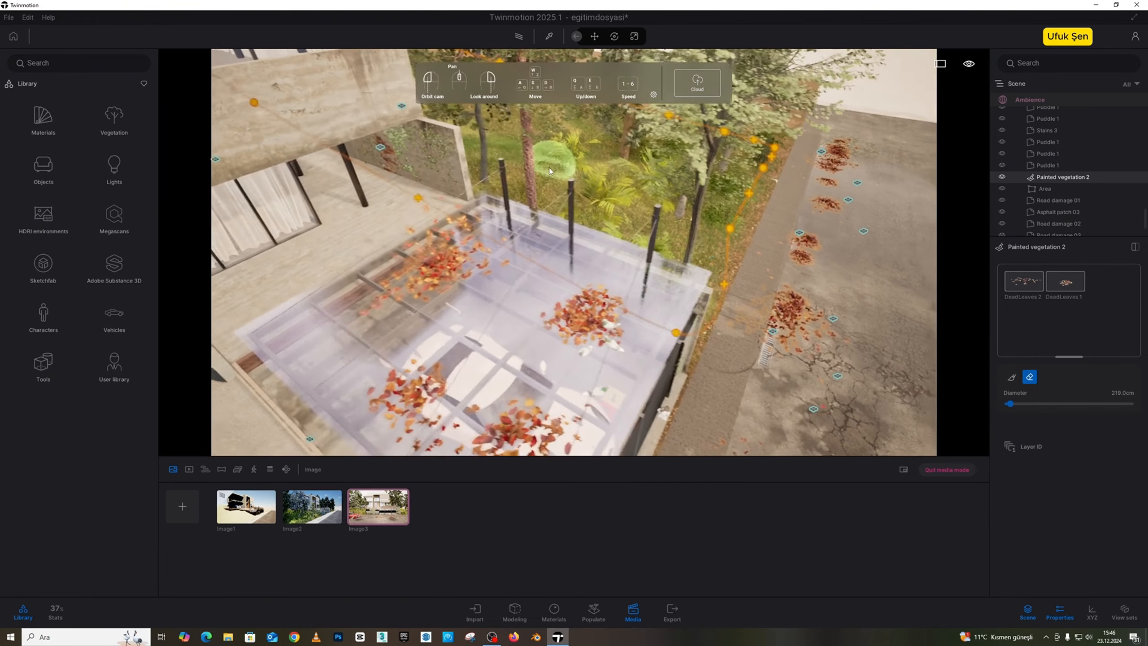
{"action": "left_click_drag", "start_coordinate": [450, 251], "coordinate": [474, 236]}
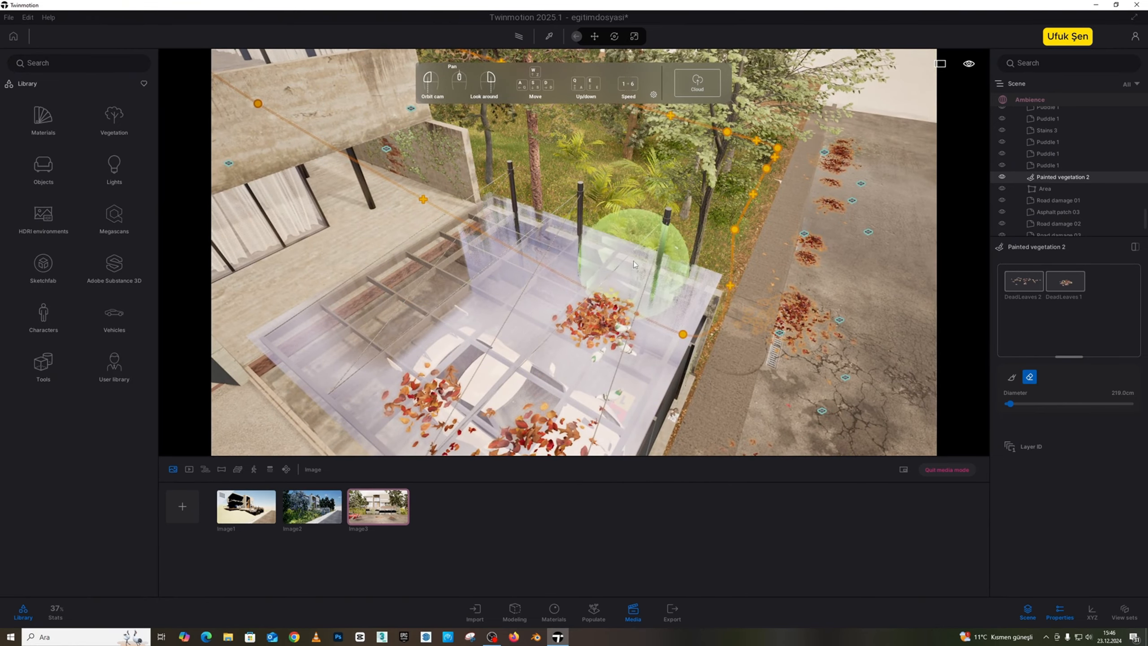
- Reduce the leaf brush diameter to 182.5 cm and paint a fresh leaf patch on the rear of the carport roof
{"action": "key", "text": "d"}
{"action": "left_click", "coordinate": [1011, 376]}
{"action": "key", "text": "w"}
{"action": "key", "text": "a"}
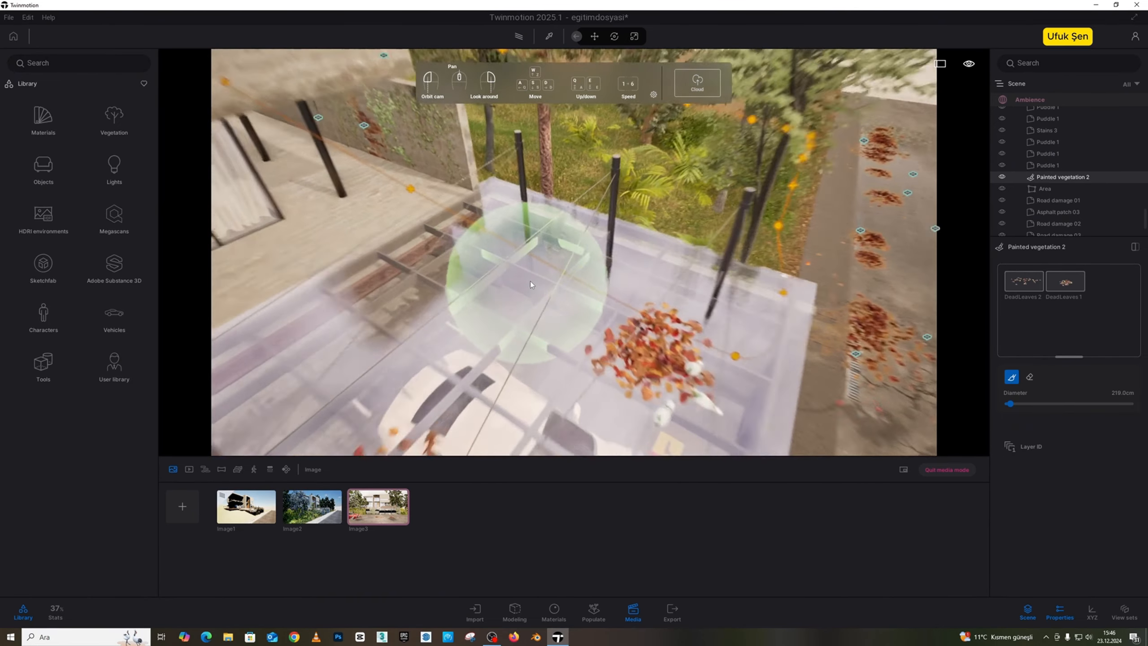
{"action": "key", "text": "a"}
{"action": "key", "text": "w"}
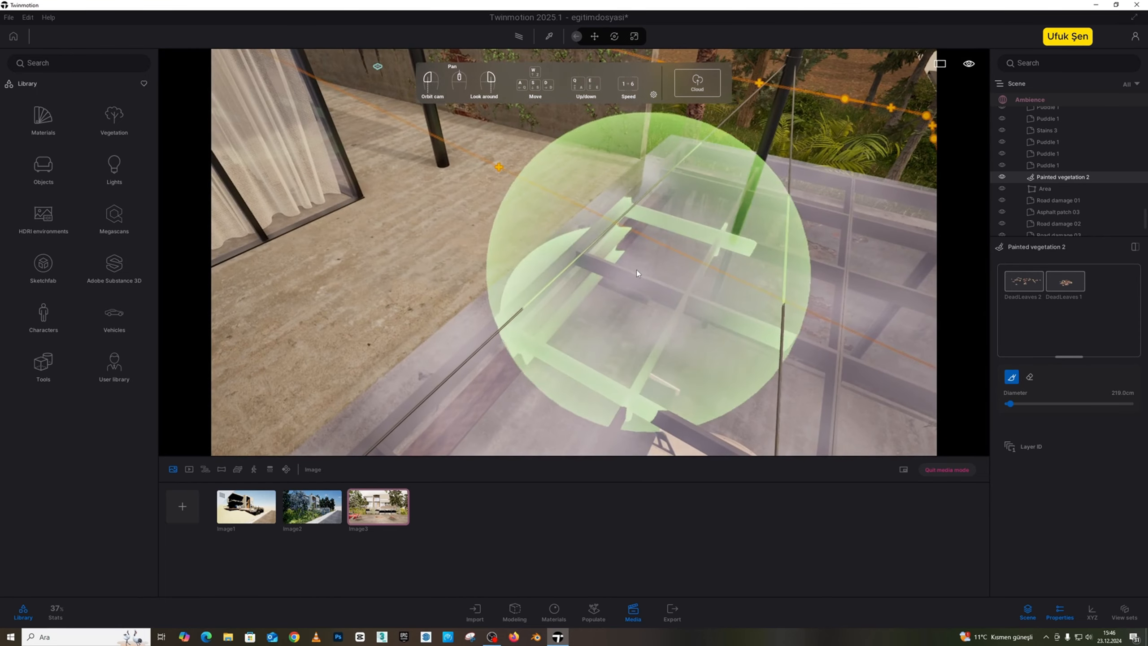
{"action": "left_click_drag", "start_coordinate": [1012, 407], "coordinate": [1010, 405]}
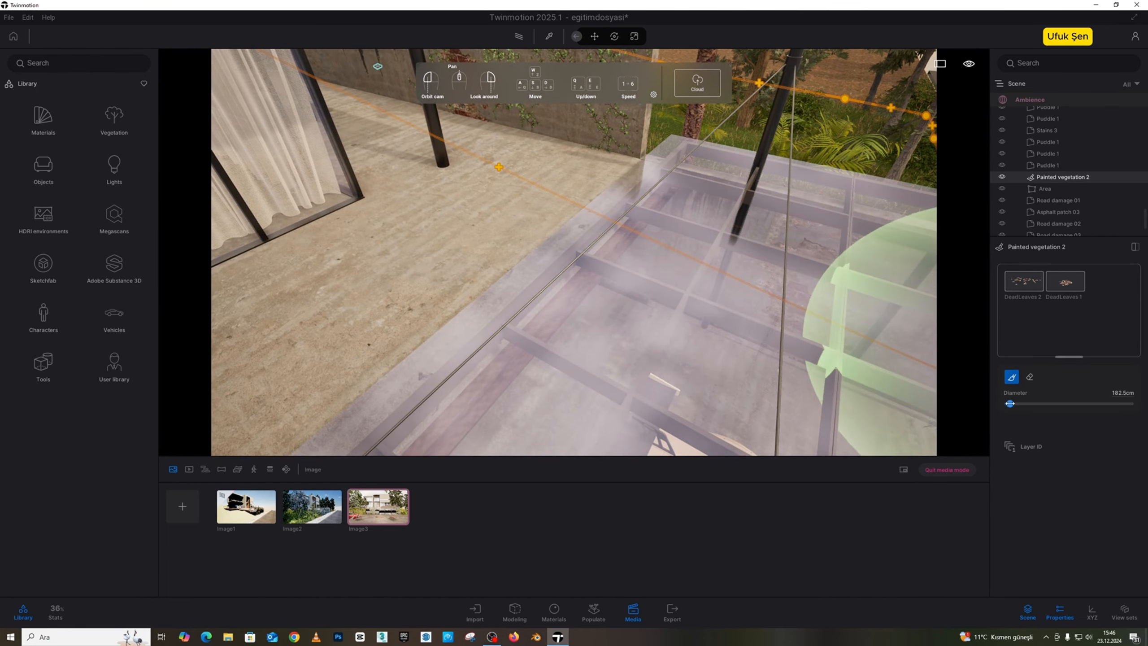
{"action": "key", "text": "d"}
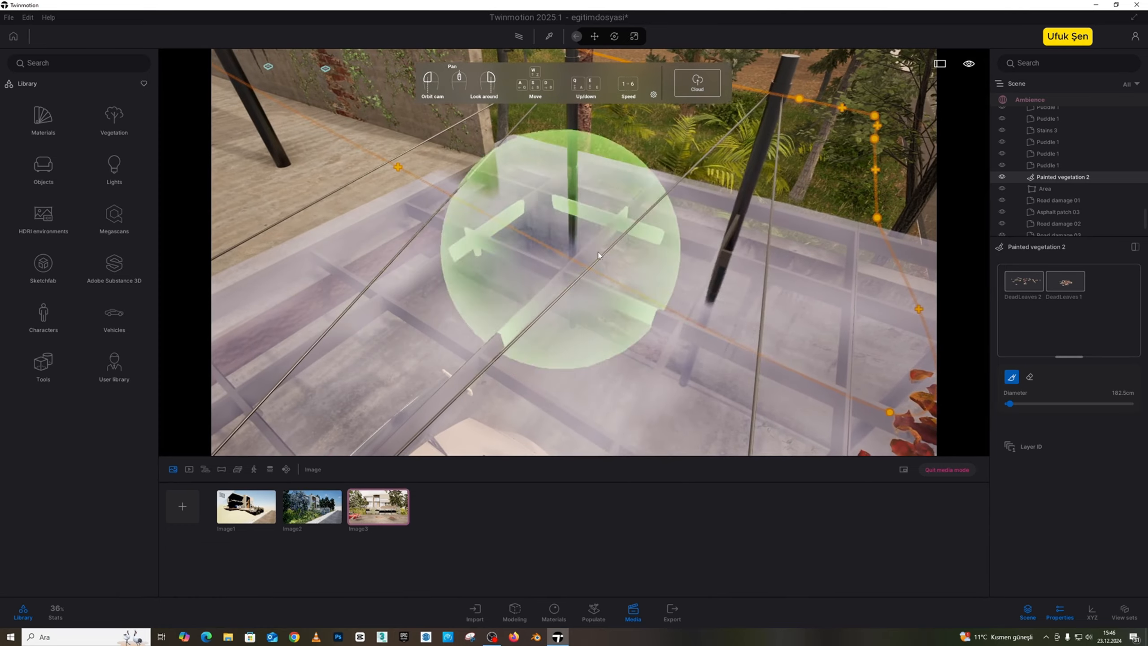
{"action": "left_click", "coordinate": [641, 297]}
- Erase leaves from the garden side of the rear patch on the carport roof, then leave the eraser
{"action": "right_click_drag", "start_coordinate": [750, 194], "coordinate": [633, 184]}
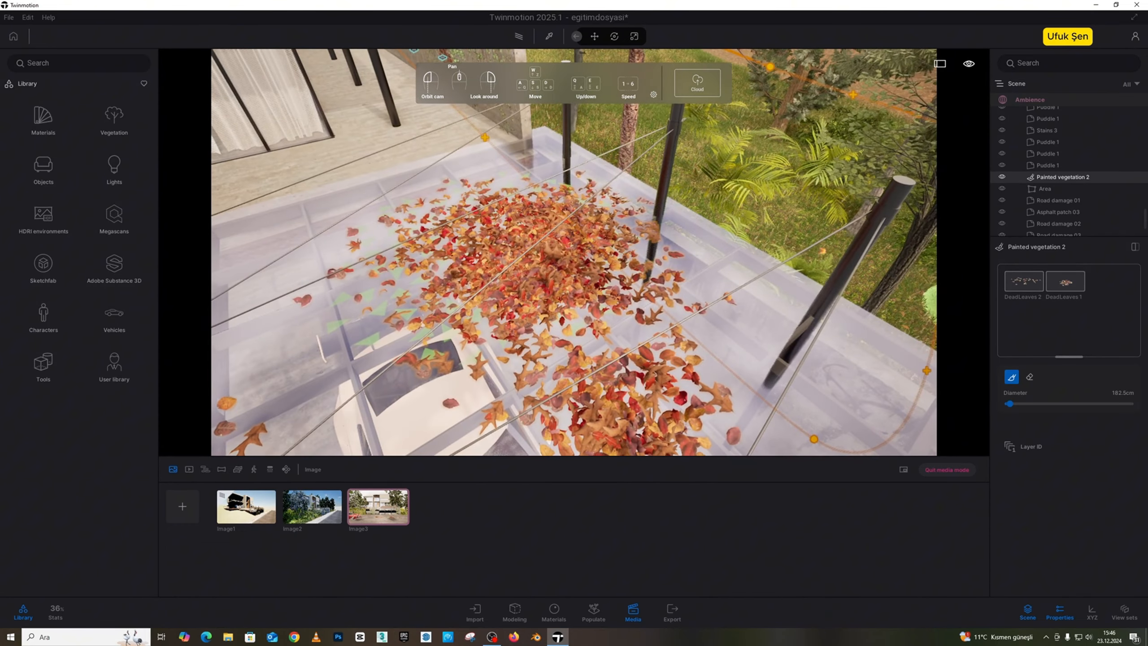
{"action": "left_click", "coordinate": [1029, 376]}
{"action": "mouse_move", "coordinate": [588, 361]}
{"action": "left_mouse_down"}
{"action": "mouse_move", "coordinate": [594, 317]}
{"action": "mouse_move", "coordinate": [655, 222]}
{"action": "left_mouse_up"}
{"action": "key", "text": "s"}
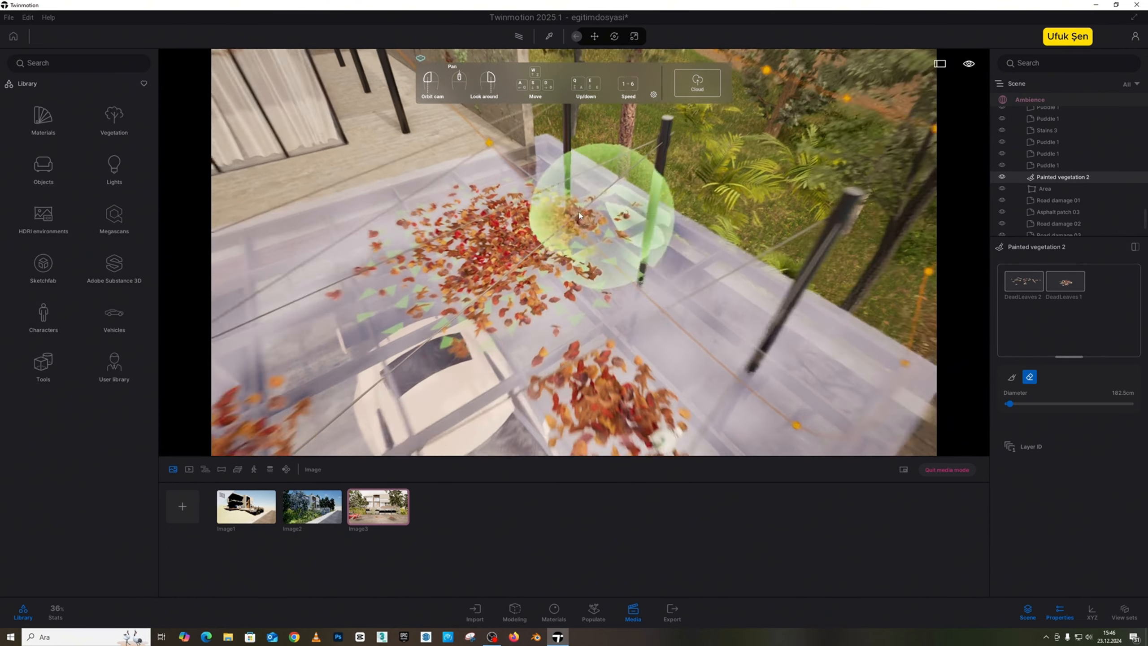
{"action": "key", "text": "s"}
{"action": "key", "text": "q"}
{"action": "key", "text": "s"}
{"action": "key", "text": "q"}
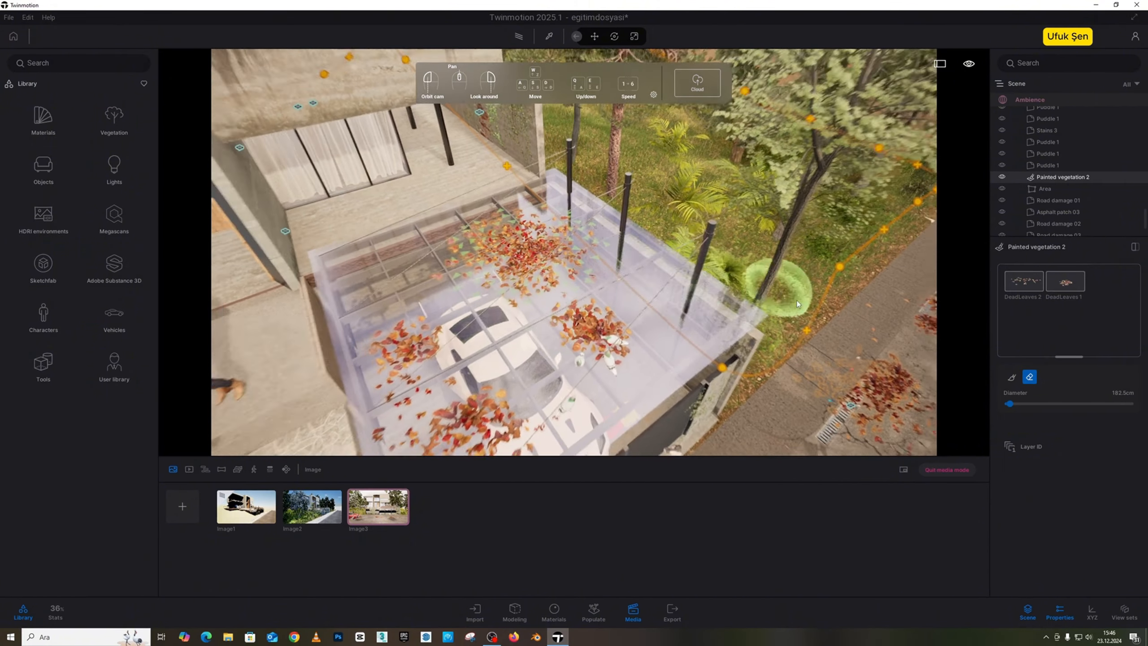
{"action": "key", "text": "s"}
{"action": "key", "text": "e"}
{"action": "key", "text": "w"}
{"action": "right_click_drag", "start_coordinate": [581, 311], "coordinate": [525, 309]}
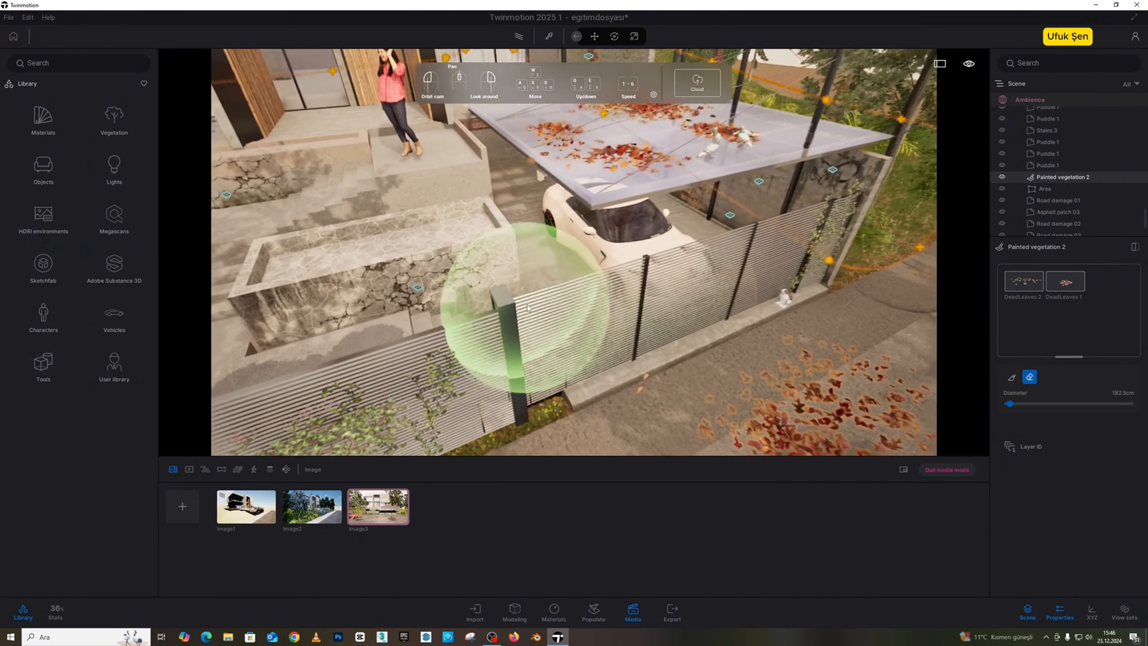
{"action": "key", "text": "Escape"}
- Frame the street beside the garden and open the Sketchfab Cars & Vehicles collection
{"action": "key", "text": "s"}
{"action": "right_click_drag", "start_coordinate": [585, 333], "coordinate": [665, 255]}
{"action": "key", "text": "e"}
{"action": "key", "text": "e"}
{"action": "key", "text": "s"}
{"action": "key", "text": "a"}
{"action": "key", "text": "s"}
{"action": "key", "text": "s"}
{"action": "key", "text": "w"}
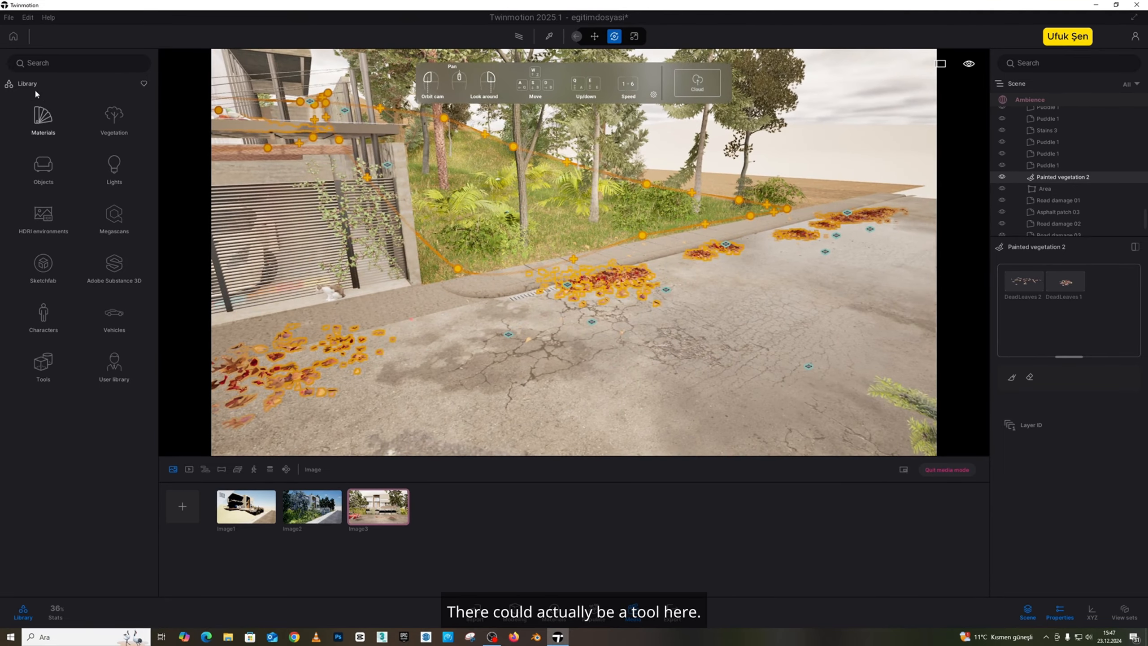
{"action": "left_click", "coordinate": [43, 267]}
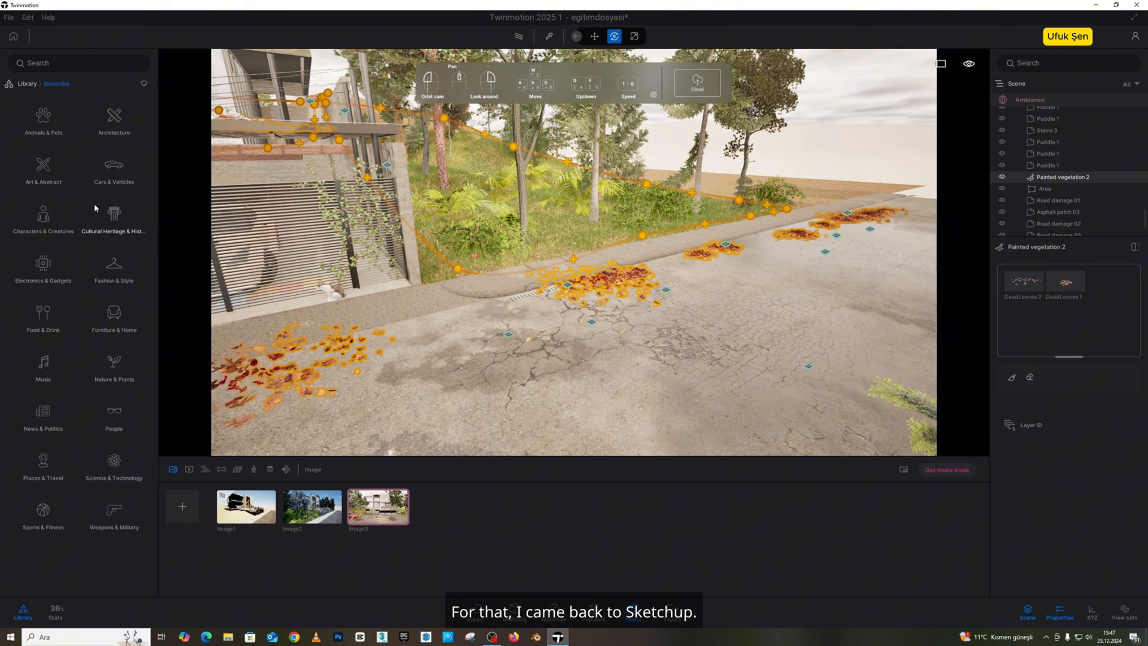
{"action": "left_click", "coordinate": [102, 170]}
- Place the (FREE) 1972 Datsun 240k GT on the street near the curb and drain
{"action": "mouse_move", "coordinate": [147, 157]}
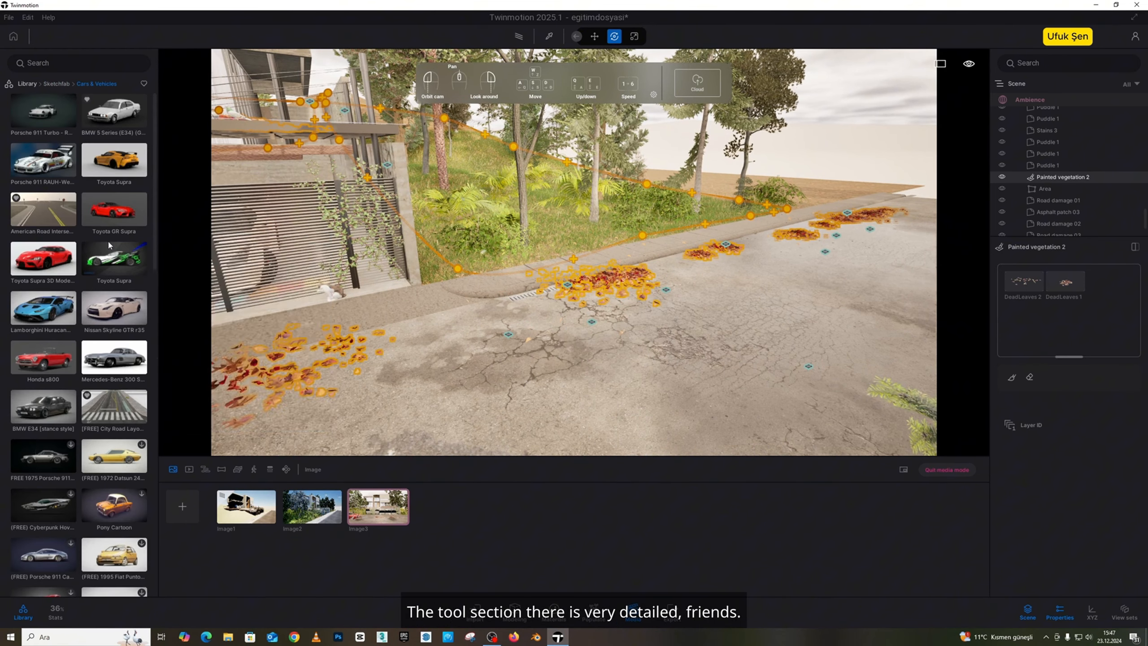
{"action": "mouse_move", "coordinate": [101, 232]}
{"action": "scroll", "coordinate": [113, 316], "scroll_direction": "down", "scroll_amount": 5}
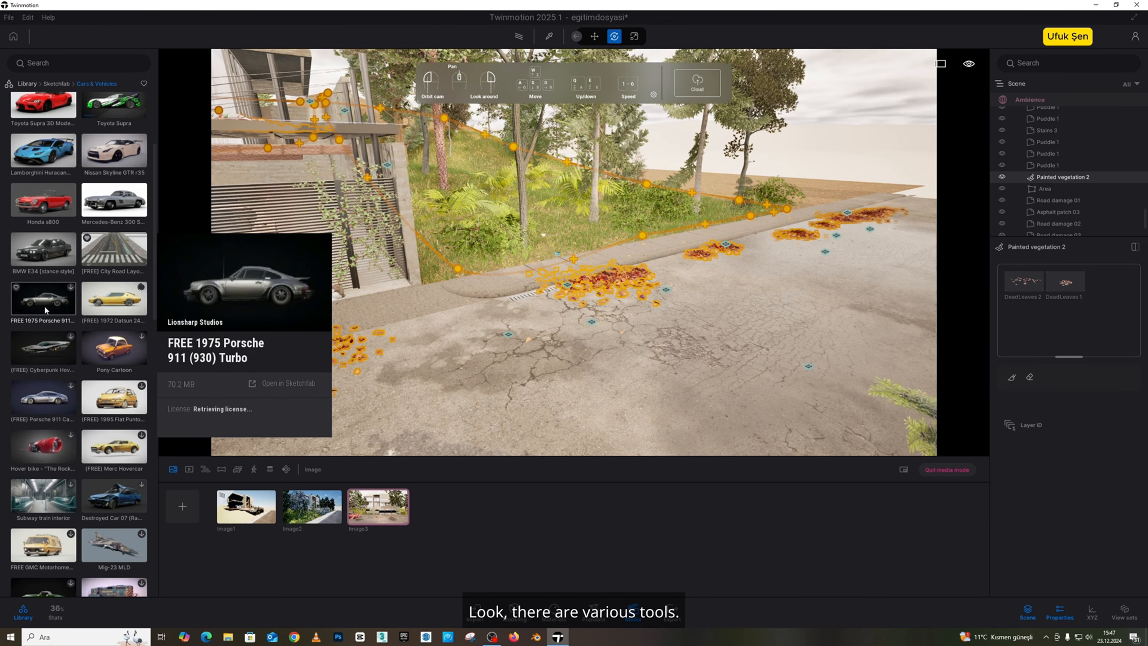
{"action": "mouse_move", "coordinate": [26, 307]}
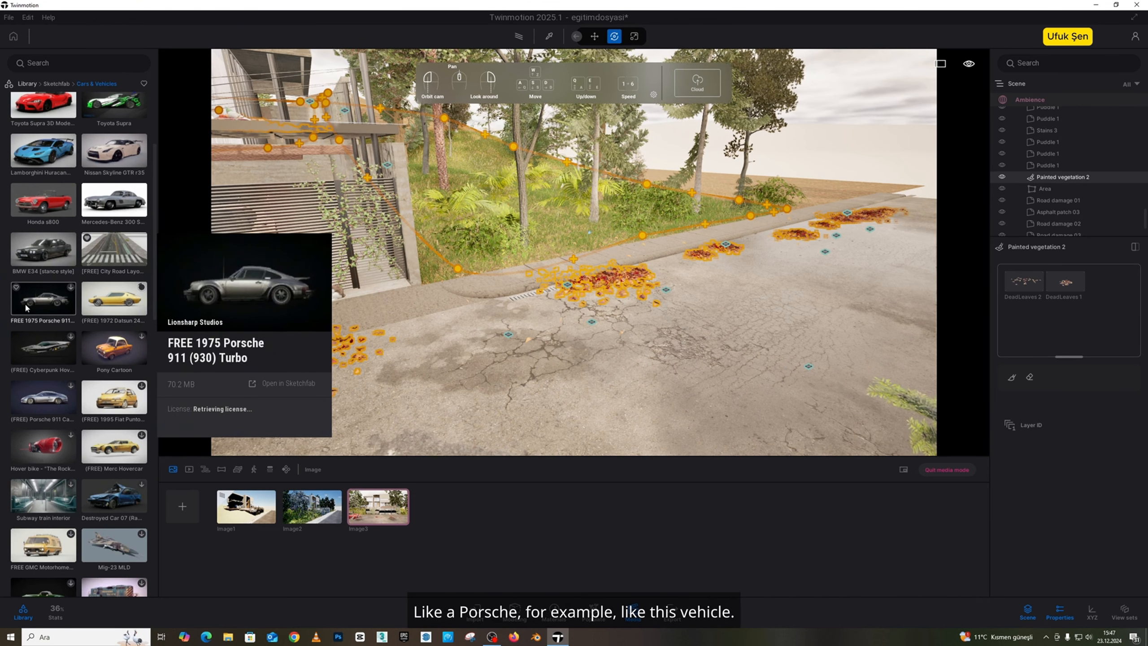
{"action": "mouse_move", "coordinate": [112, 304]}
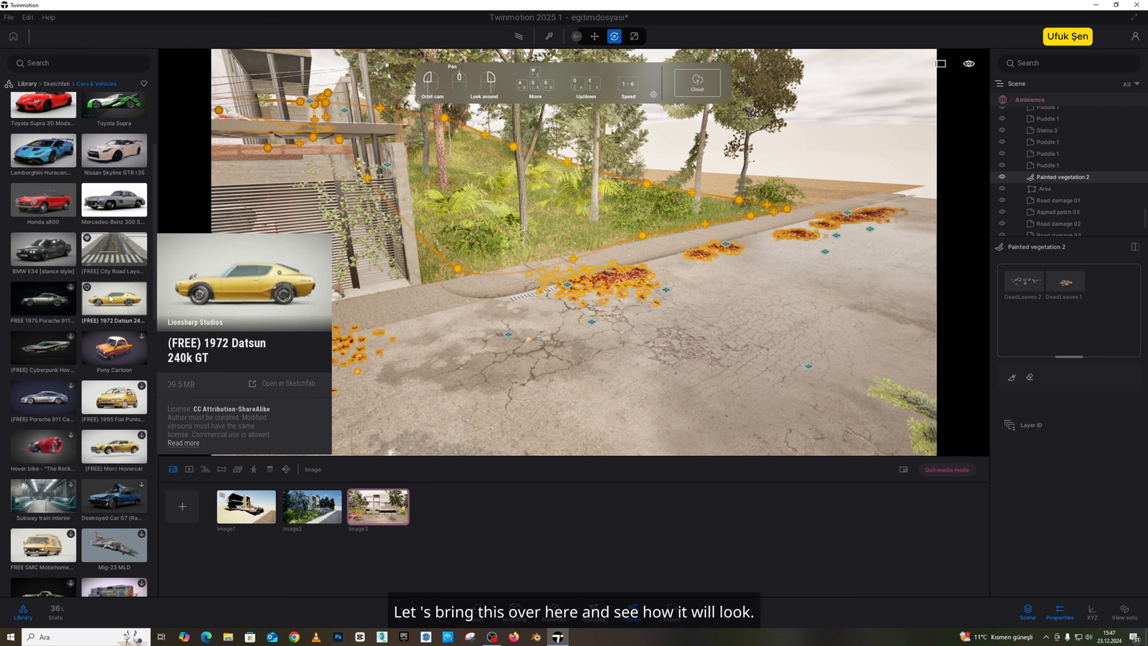
{"action": "left_click_drag", "start_coordinate": [305, 323], "coordinate": [575, 303]}
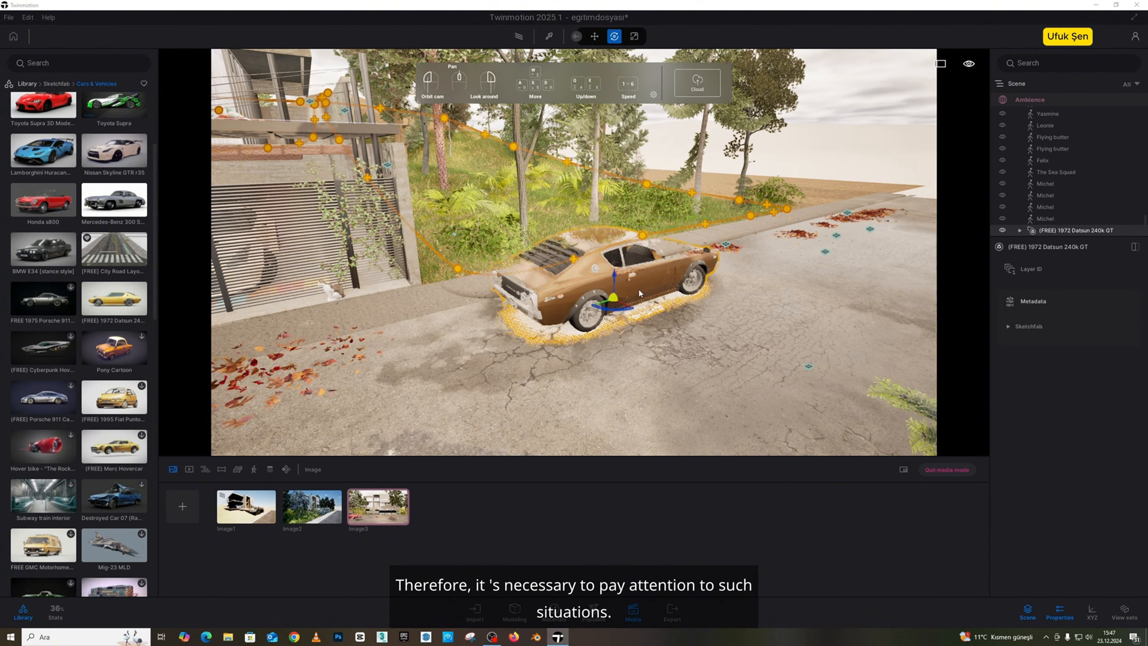
- Turn the Datsun to face the opposite way along the street and adjust its placement beside the curb
{"action": "mouse_move", "coordinate": [613, 298]}
{"action": "right_mouse_down"}
{"action": "mouse_move", "coordinate": [406, 299]}
{"action": "mouse_move", "coordinate": [606, 312]}
{"action": "right_mouse_up"}
{"action": "key", "text": "w"}
{"action": "key", "text": "d"}
{"action": "key", "text": "a"}
{"action": "key", "text": "s"}
{"action": "key", "text": "a"}
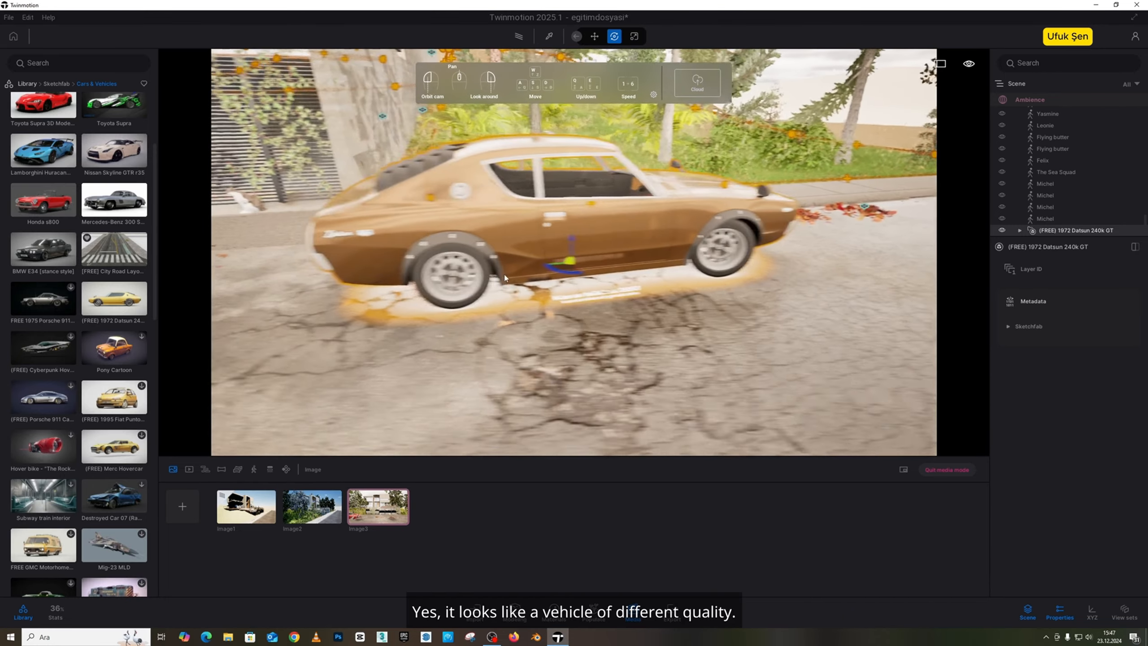
{"action": "key", "text": "w"}
{"action": "left_click_drag", "start_coordinate": [606, 298], "coordinate": [496, 260]}
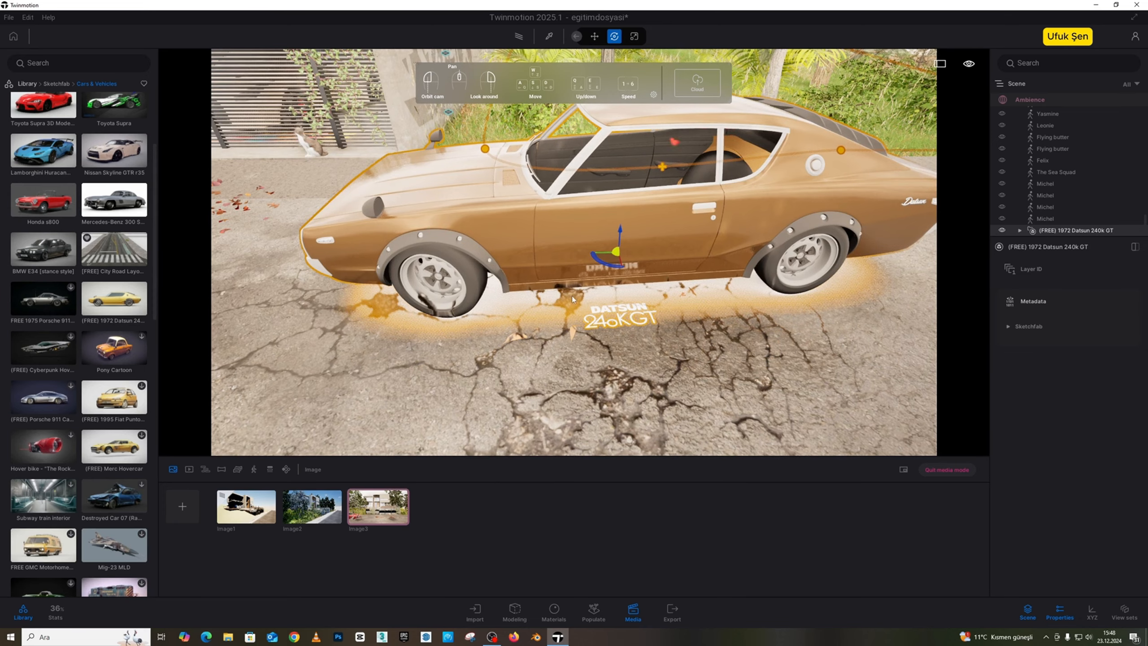
{"action": "left_click_drag", "start_coordinate": [463, 282], "coordinate": [434, 200]}
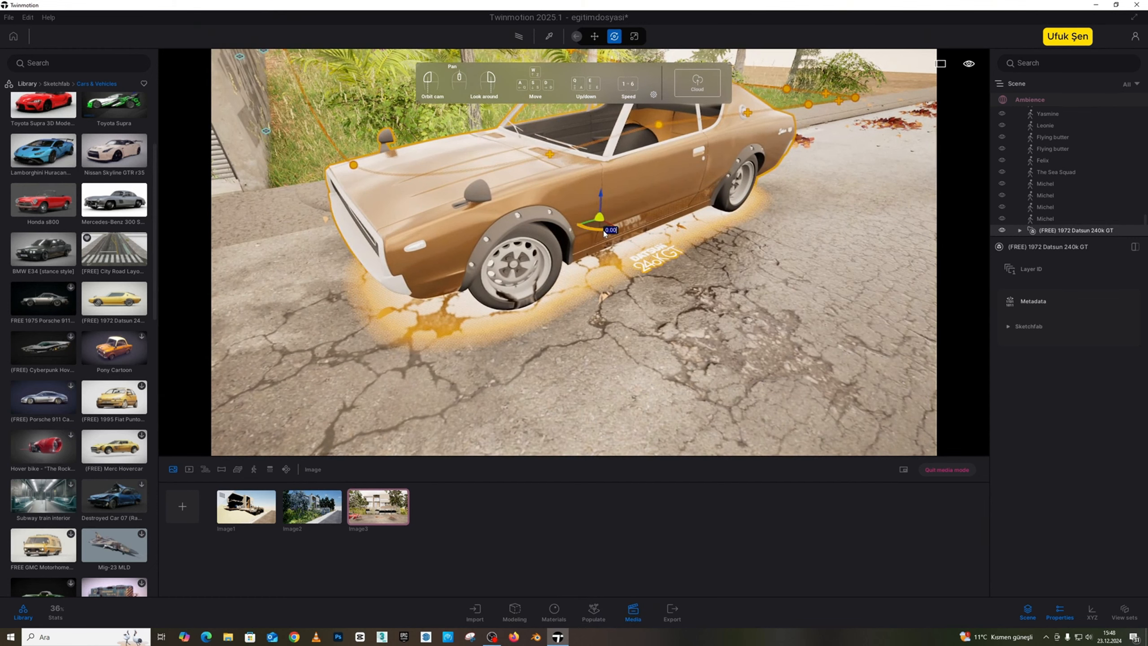
{"action": "left_click_drag", "start_coordinate": [599, 220], "coordinate": [719, 185]}
{"action": "key", "text": "d"}
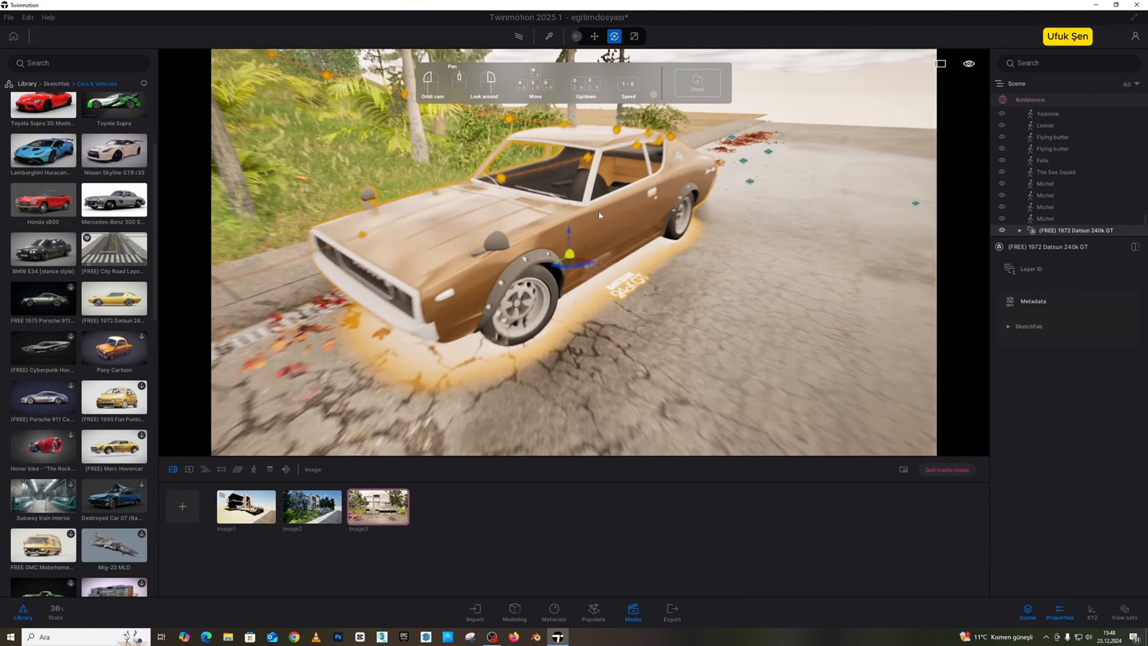
- Expand the Datsun's Sketchfab metadata and try the X-ray effect on its 12_coat body material
{"action": "left_click", "coordinate": [1029, 325]}
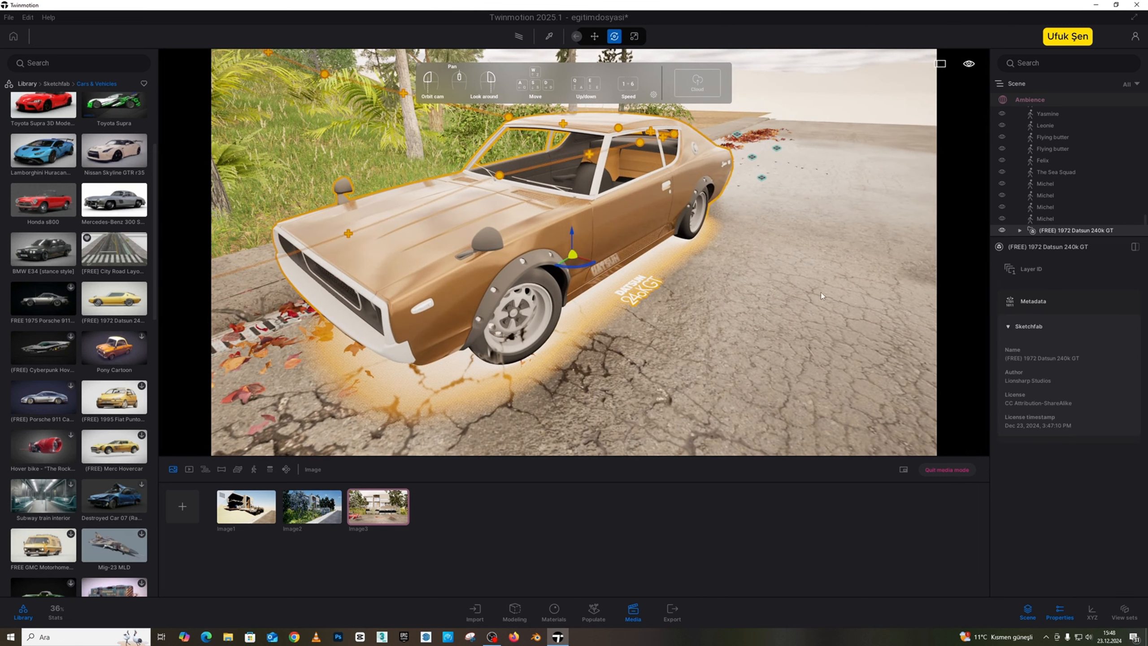
{"action": "left_click", "coordinate": [652, 200]}
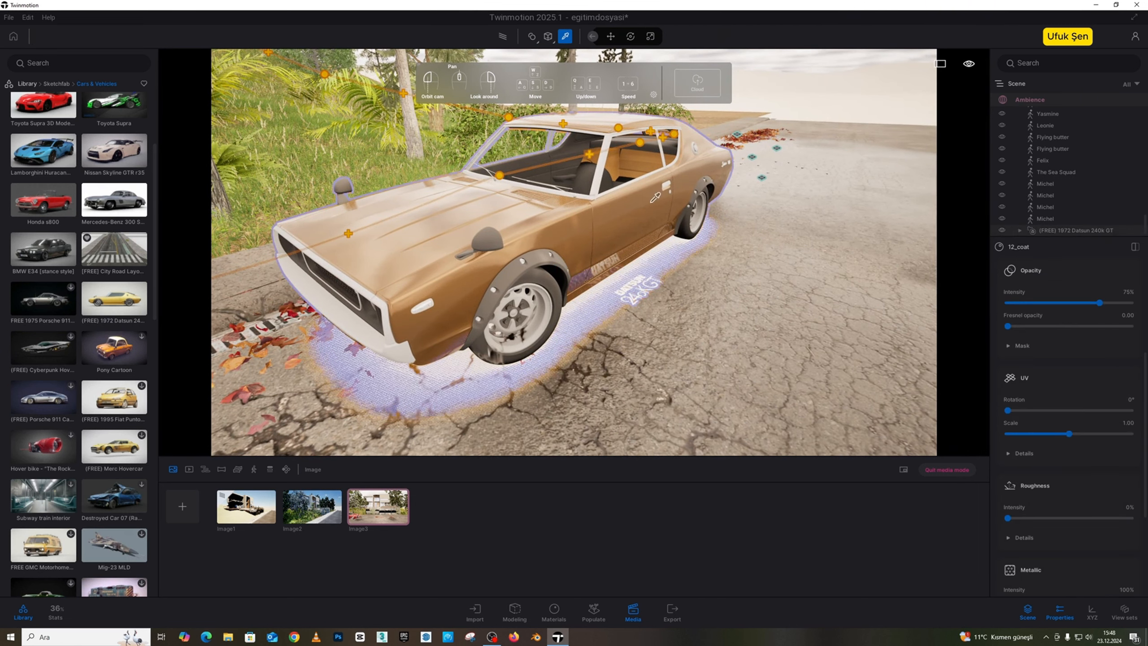
{"action": "scroll", "coordinate": [1063, 422], "scroll_direction": "down", "scroll_amount": 4}
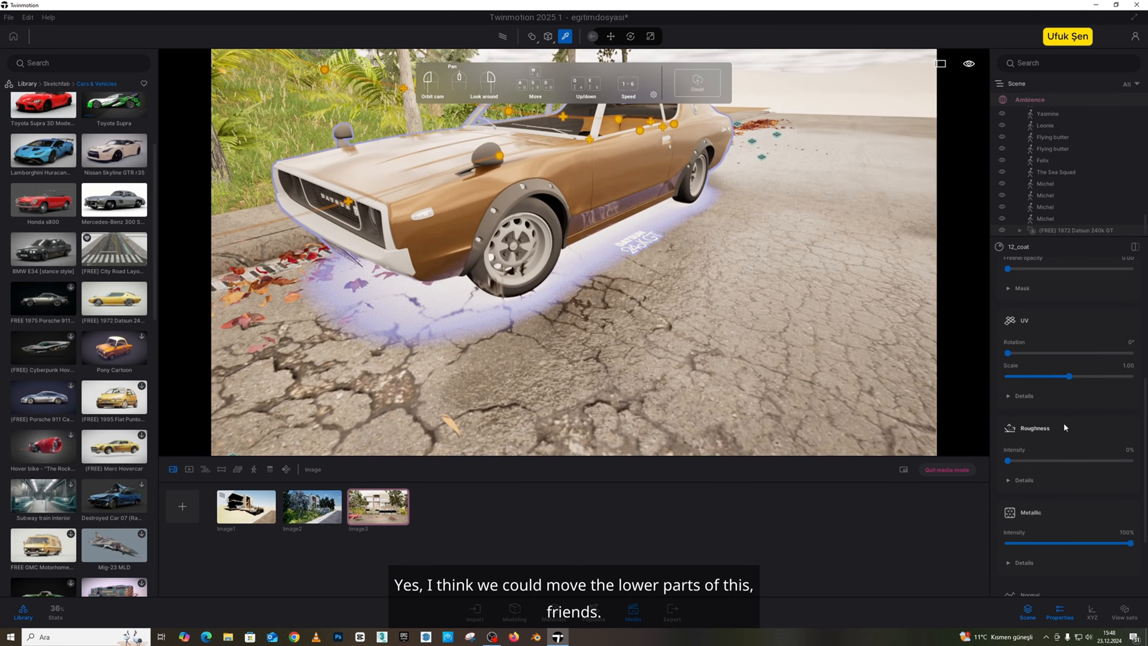
{"action": "left_click", "coordinate": [1029, 533]}
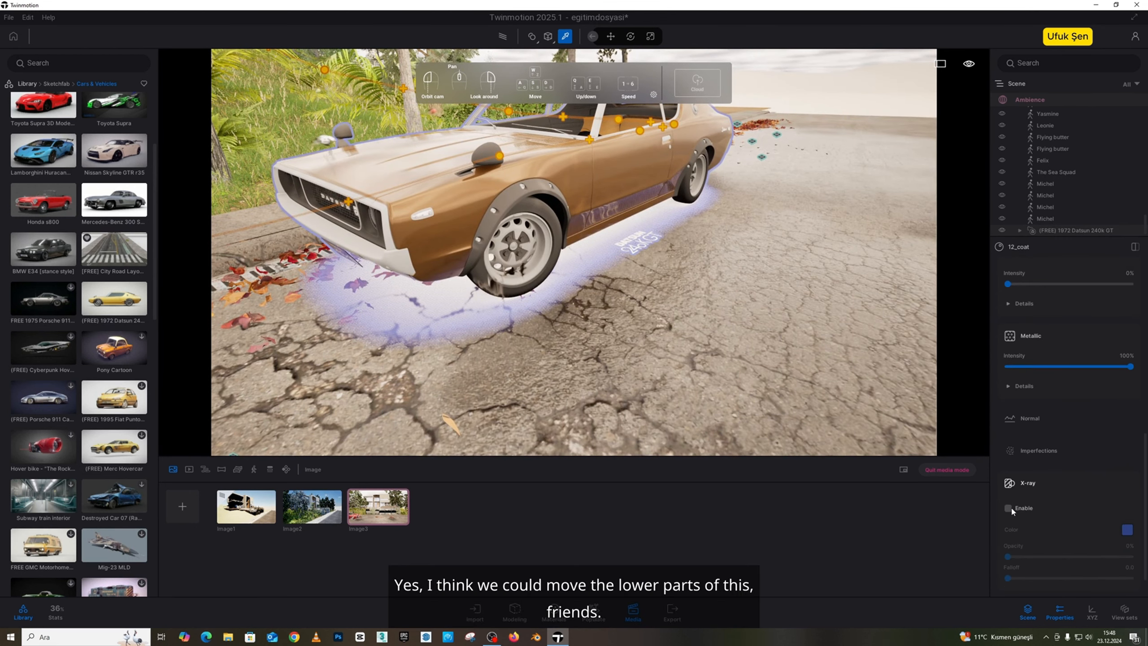
{"action": "left_click", "coordinate": [1009, 507]}
{"action": "left_click", "coordinate": [1008, 507]}
{"action": "scroll", "coordinate": [1019, 505], "scroll_direction": "down", "scroll_amount": 2}
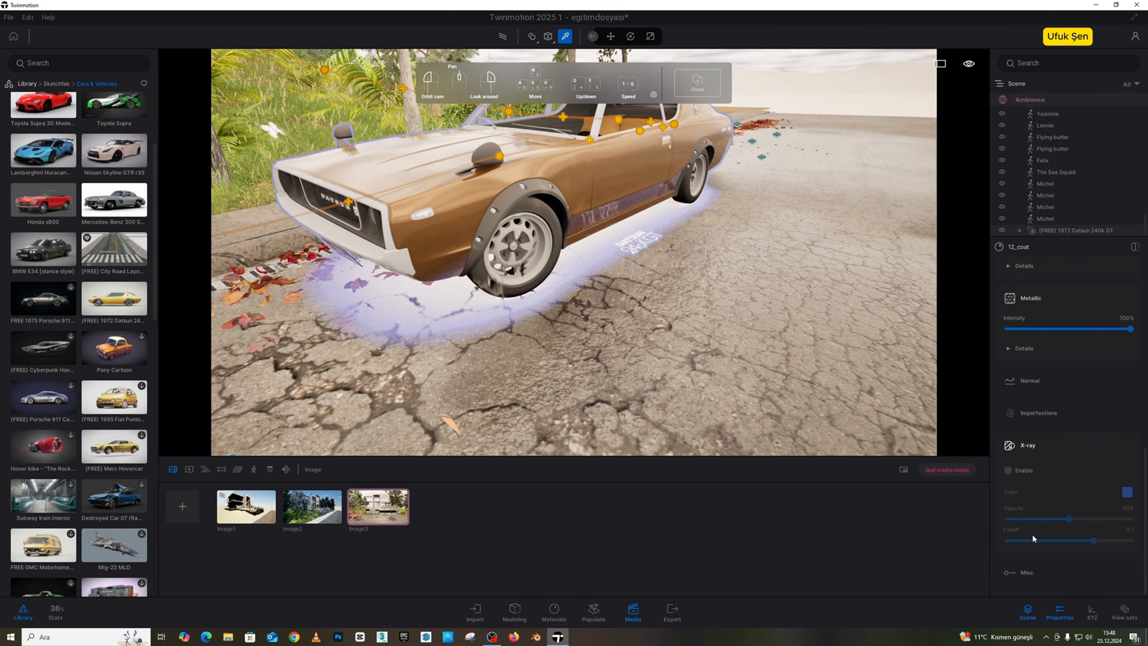
- Try the imperfections and inverted metallic options of the 12_coat material
{"action": "scroll", "coordinate": [1022, 516], "scroll_direction": "up", "scroll_amount": 2}
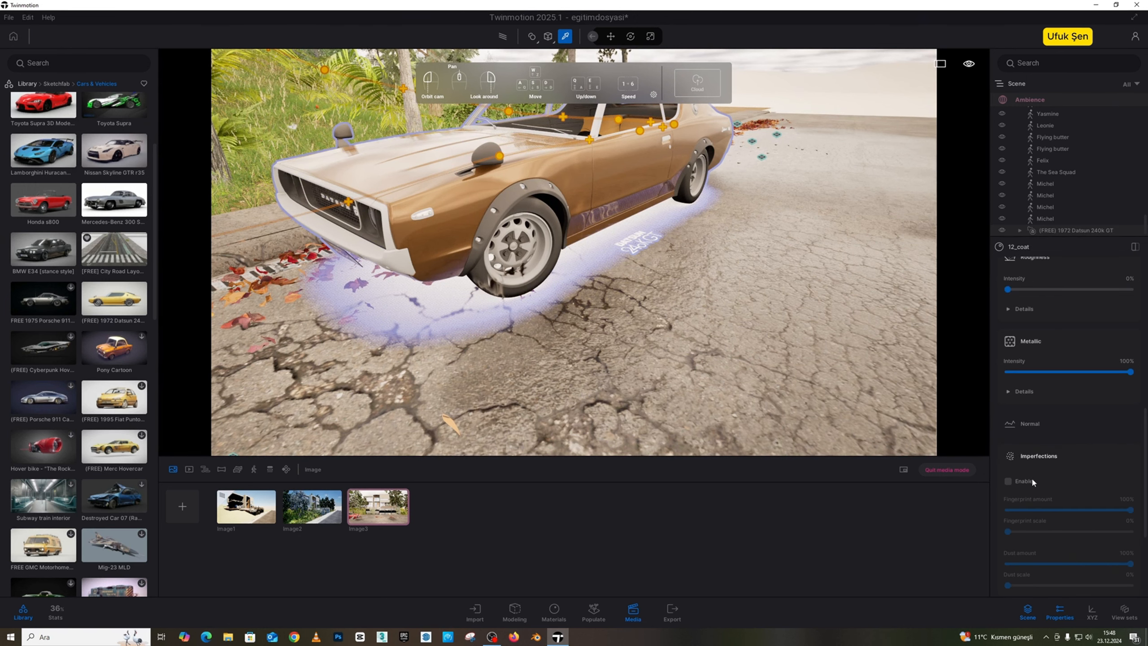
{"action": "left_click", "coordinate": [1010, 483]}
{"action": "left_click", "coordinate": [1028, 422]}
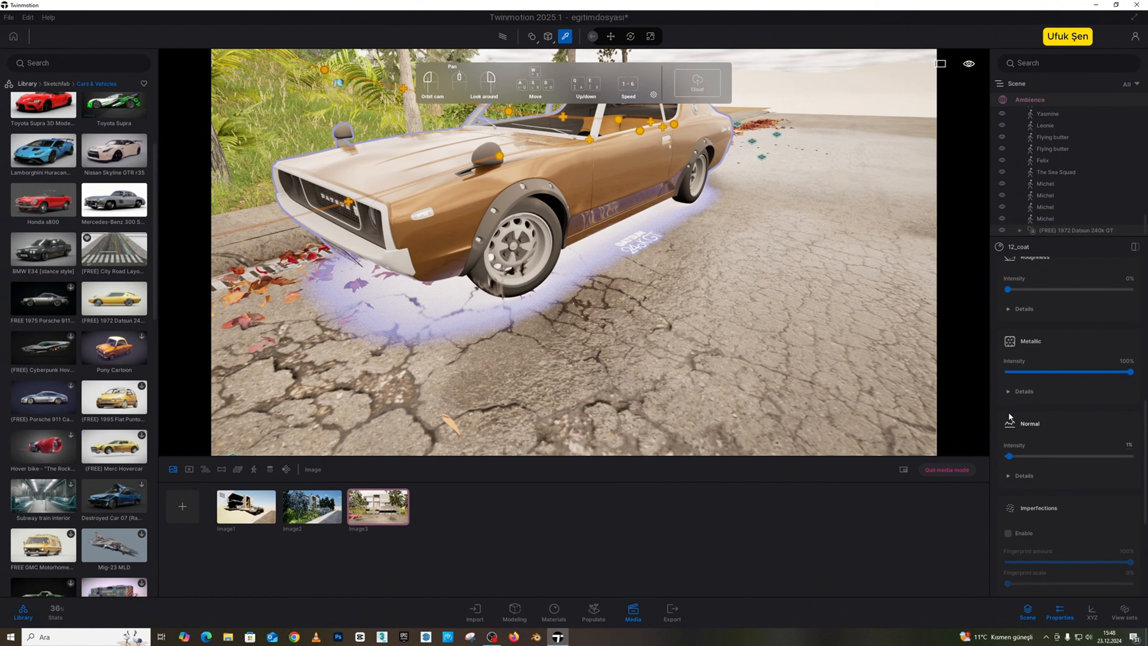
{"action": "left_click", "coordinate": [1008, 391]}
{"action": "left_click", "coordinate": [1008, 434]}
{"action": "left_click", "coordinate": [1007, 434]}
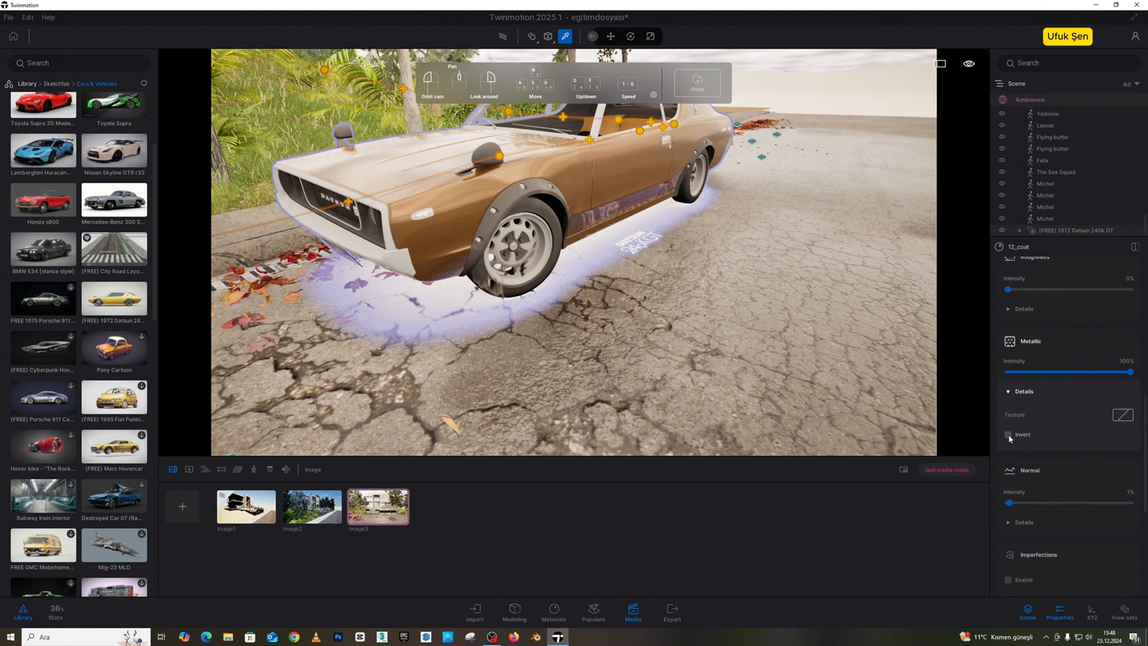
- Expand the 12_coat material's opacity mask settings and set its Fresnel opacity to 0.64
{"action": "scroll", "coordinate": [1061, 396], "scroll_direction": "up", "scroll_amount": 2}
{"action": "scroll", "coordinate": [1060, 396], "scroll_direction": "up", "scroll_amount": 4}
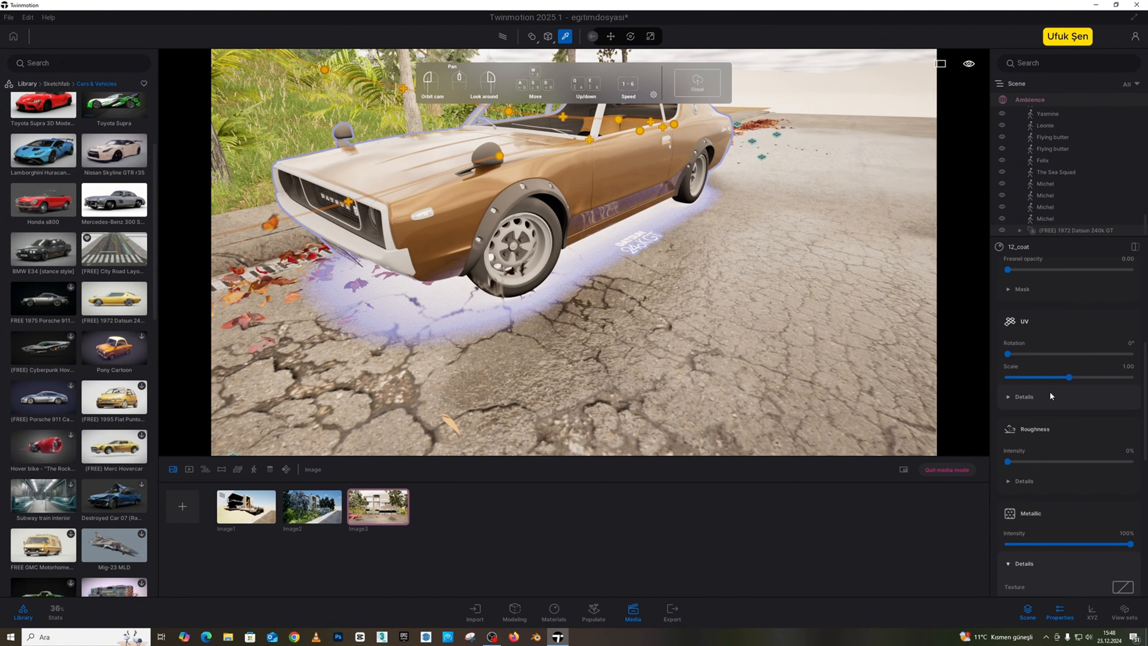
{"action": "left_click", "coordinate": [1010, 355]}
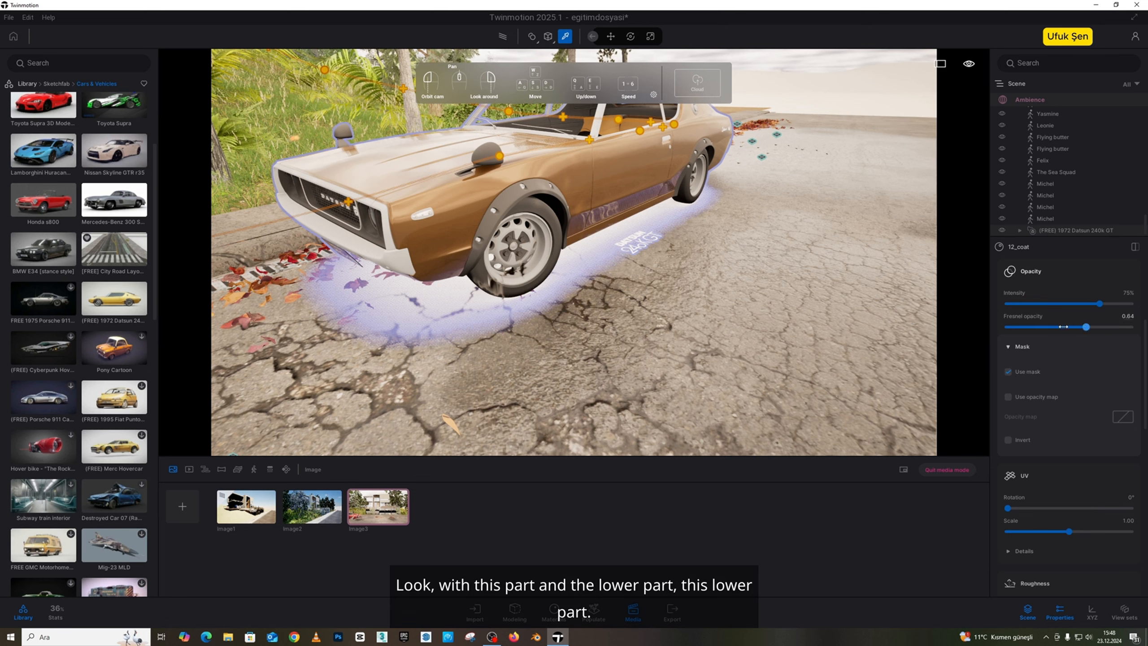
- Pick the Cracked Asphalt material and try different emissive and metallic intensities, returning both to 0
{"action": "left_click", "coordinate": [575, 250]}
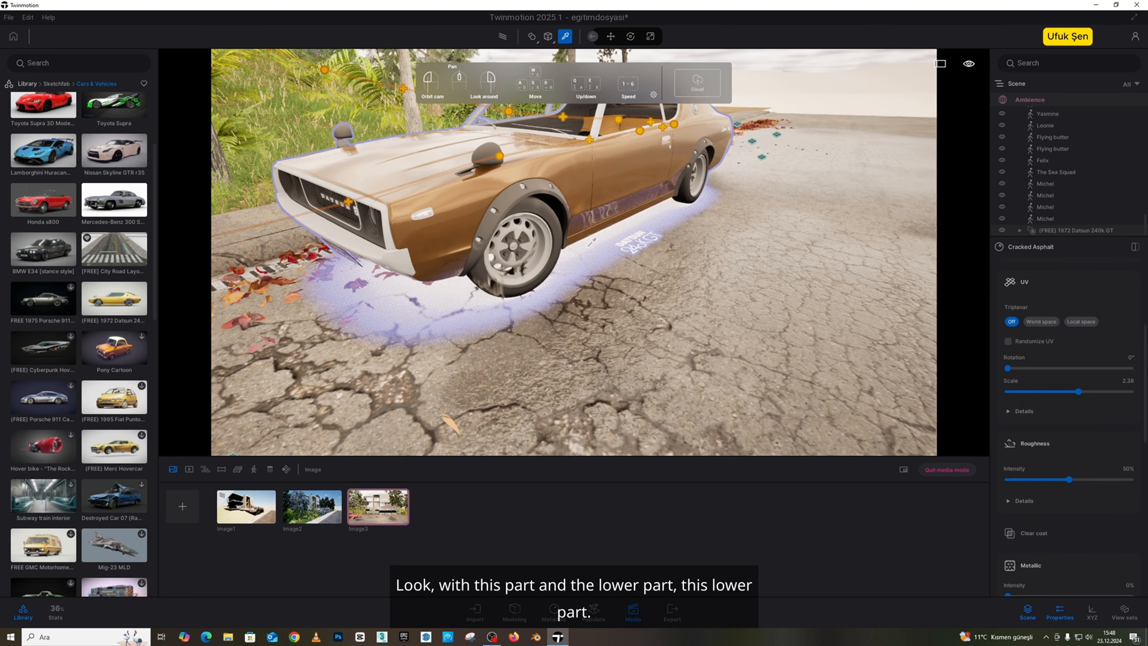
{"action": "scroll", "coordinate": [1052, 479], "scroll_direction": "down", "scroll_amount": 5}
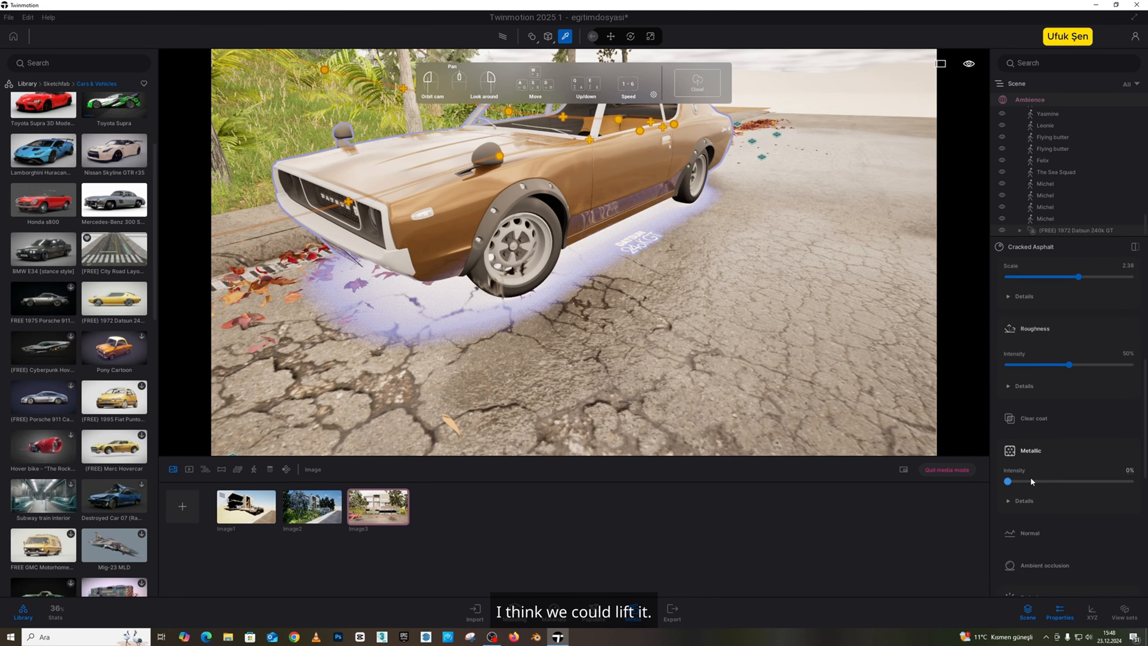
{"action": "left_click_drag", "start_coordinate": [1008, 514], "coordinate": [971, 511]}
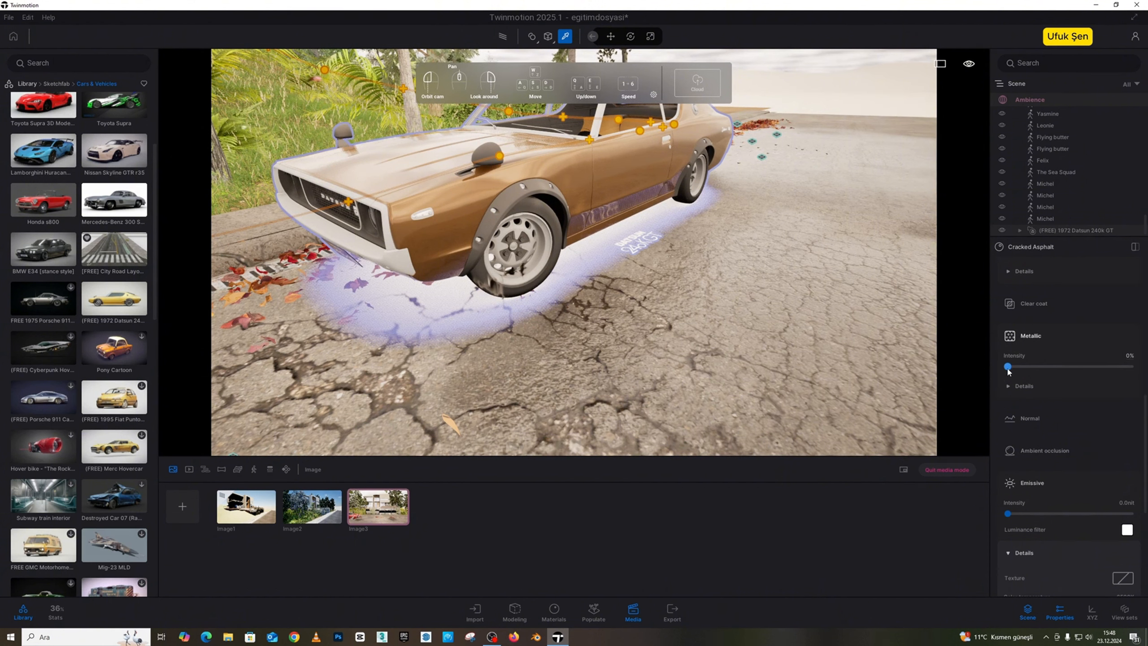
{"action": "left_click_drag", "start_coordinate": [1033, 367], "coordinate": [973, 365]}
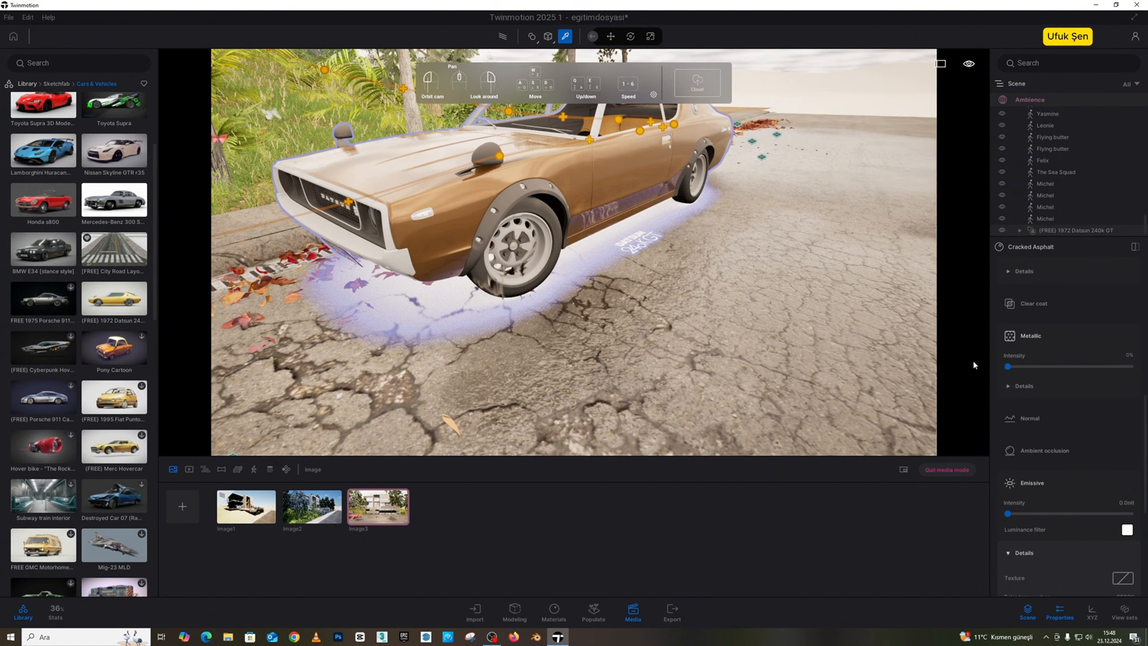
- Review the imperfections and X-ray settings of the car's 12_coat material, then leave material picking
{"action": "left_click", "coordinate": [636, 168]}
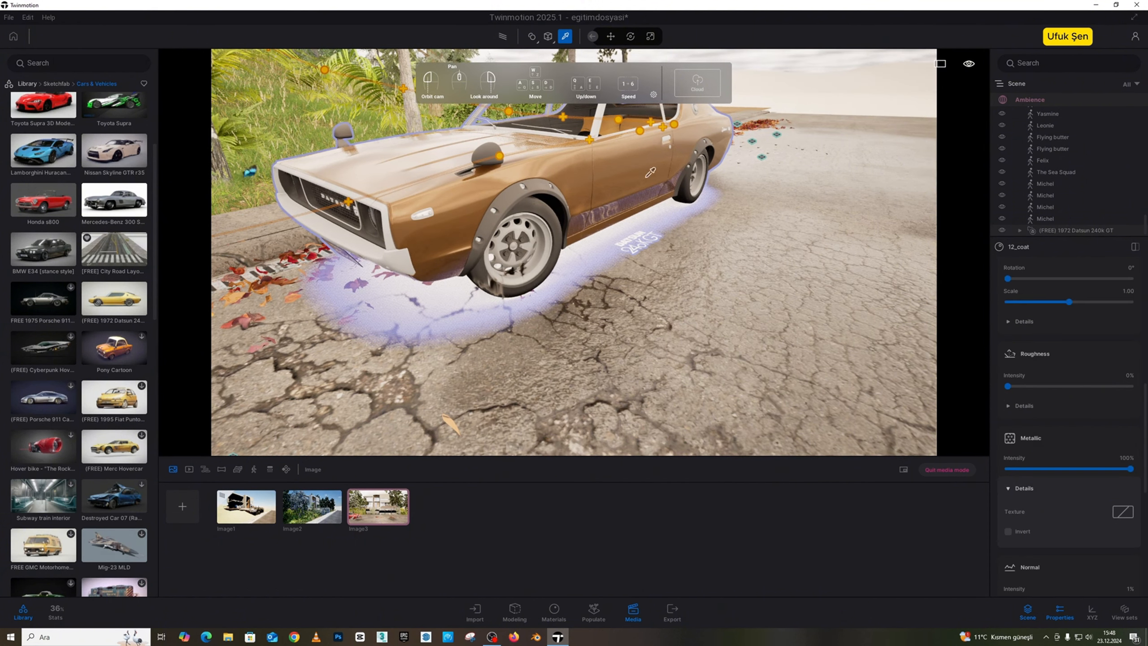
{"action": "scroll", "coordinate": [1081, 396], "scroll_direction": "down", "scroll_amount": 10}
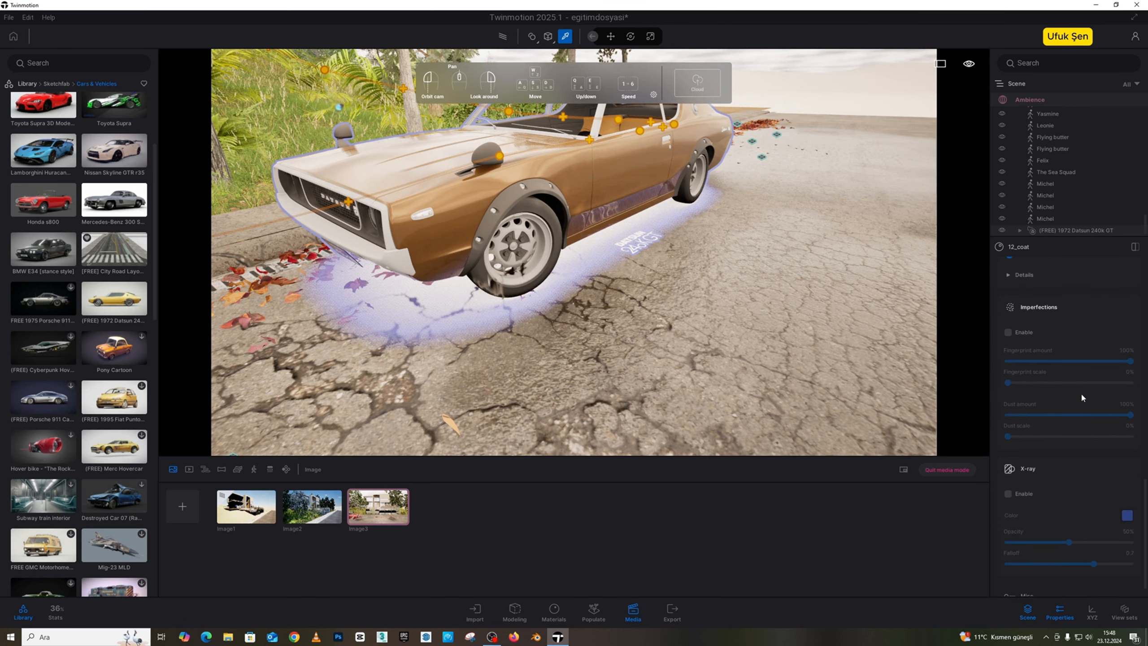
{"action": "key", "text": "Escape"}
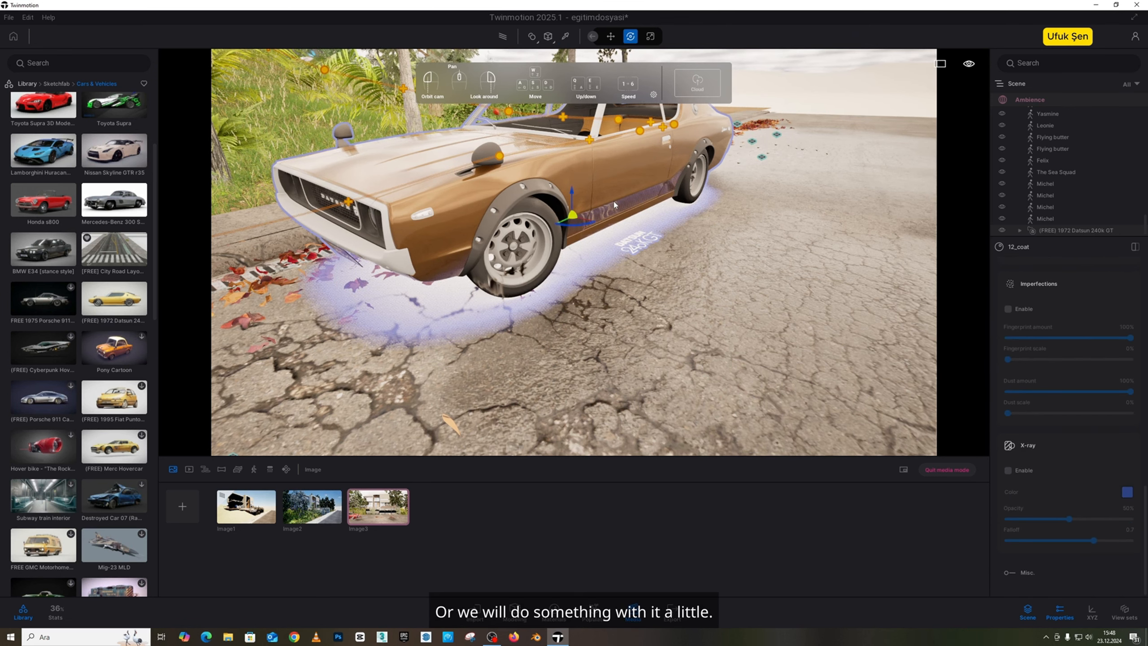
- Select the whole (FREE) 1972 Datsun 240k GT in the scene graph and lower it slightly into the road
{"action": "left_click", "coordinate": [594, 199]}
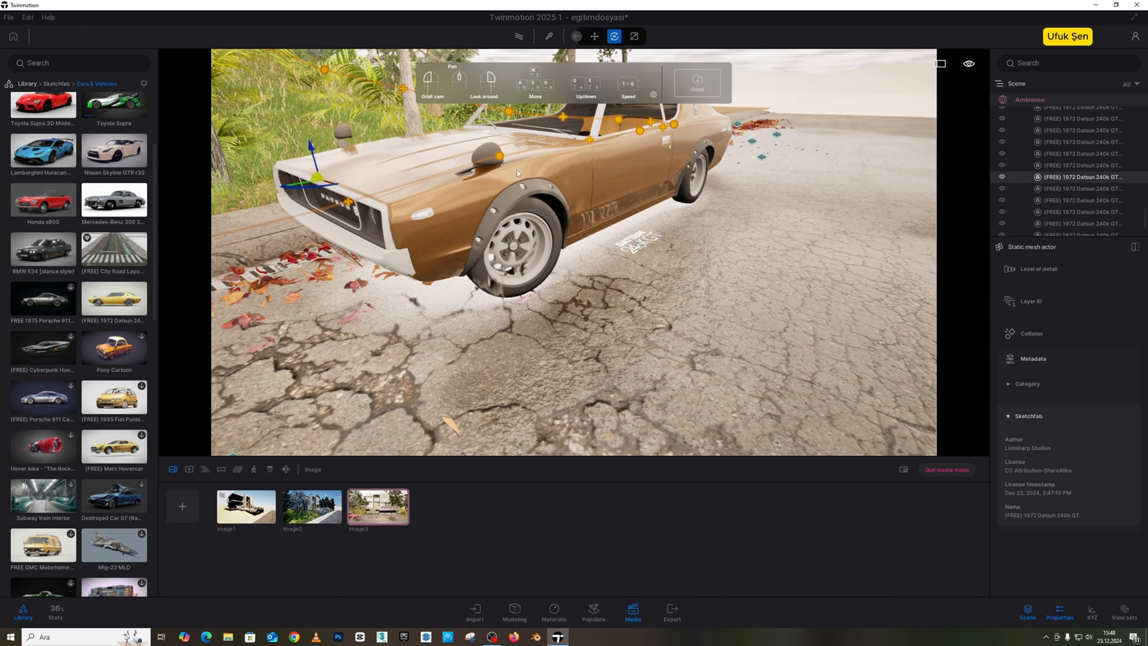
{"action": "left_click_drag", "start_coordinate": [313, 151], "coordinate": [314, 154]}
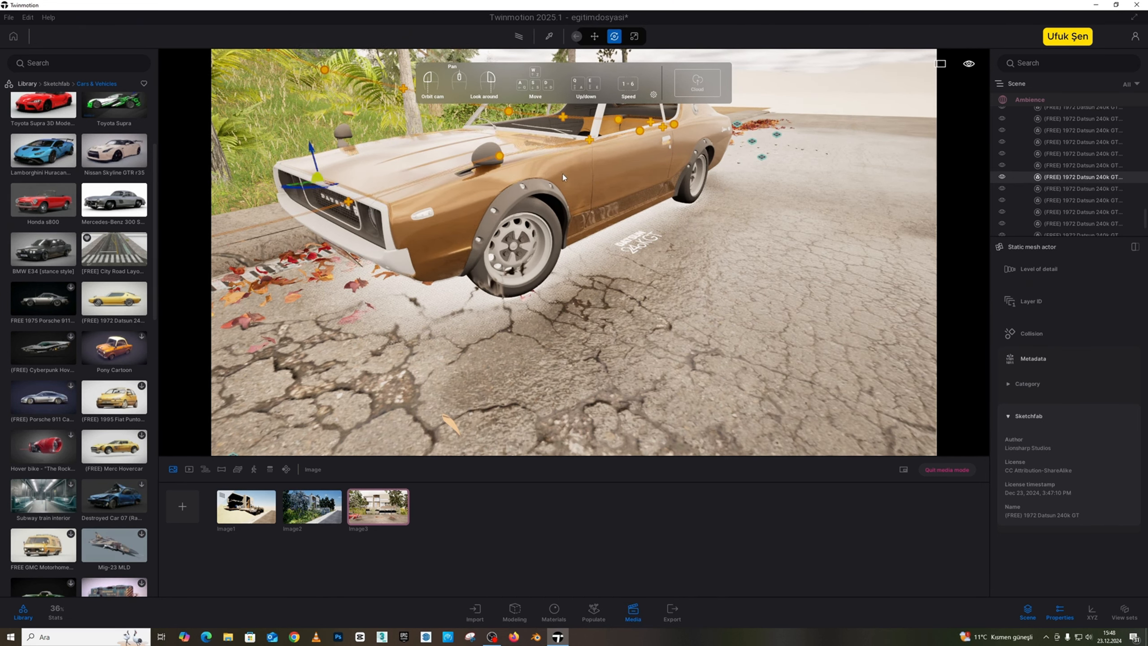
{"action": "left_click", "coordinate": [1058, 191]}
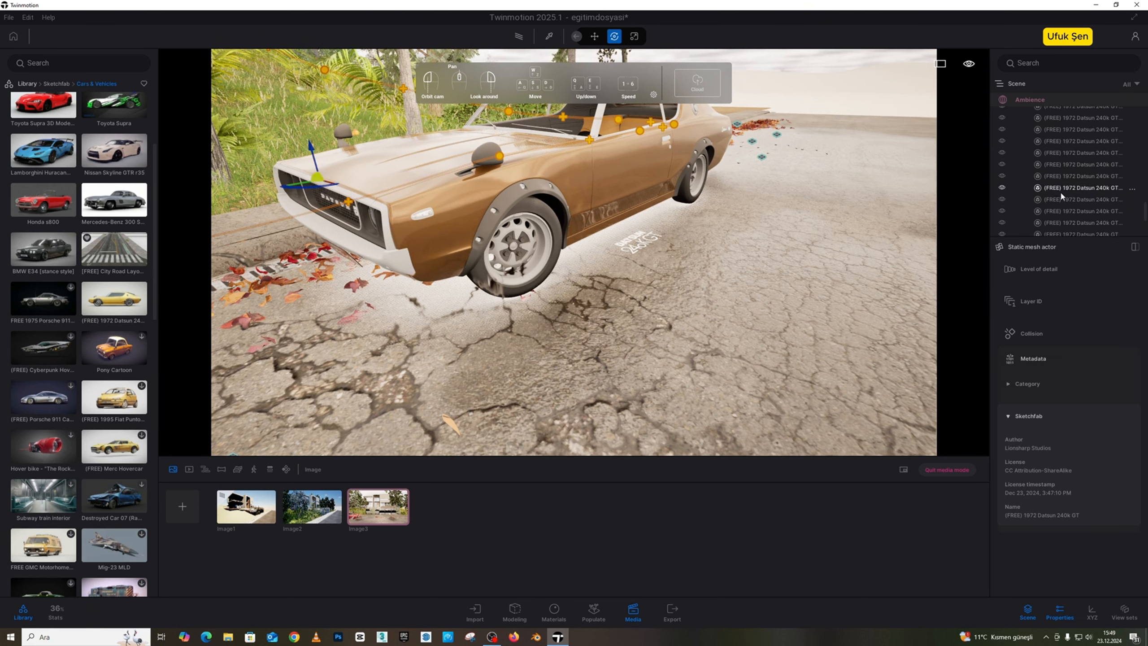
{"action": "scroll", "coordinate": [1058, 190], "scroll_direction": "up", "scroll_amount": 5}
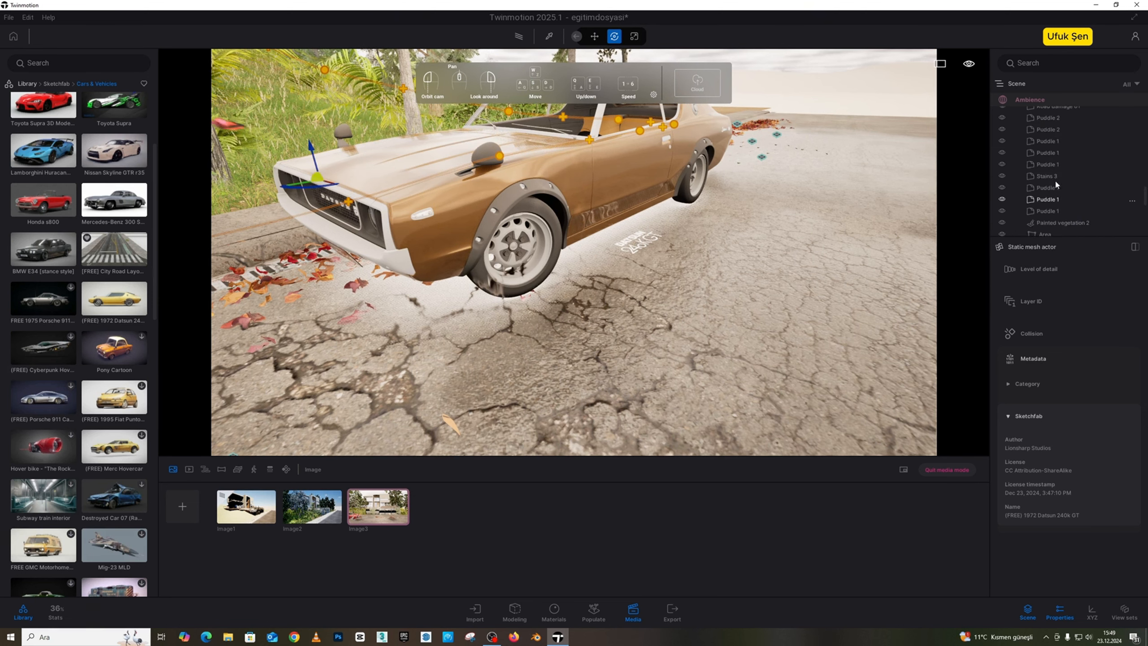
{"action": "scroll", "coordinate": [1057, 188], "scroll_direction": "down", "scroll_amount": 5}
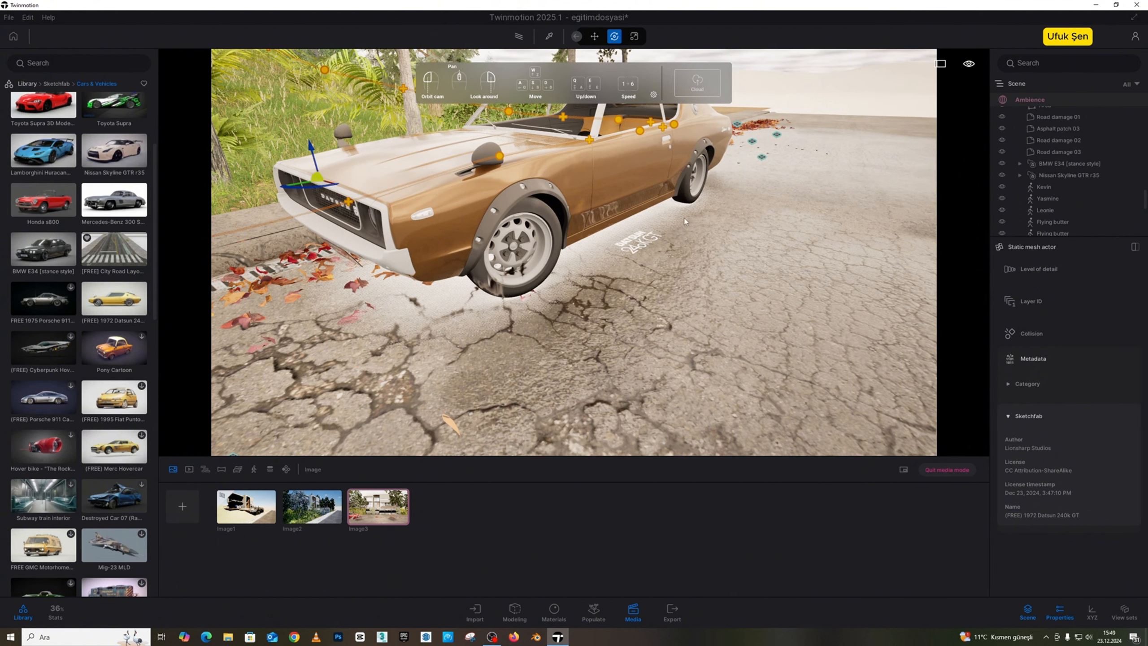
{"action": "left_click", "coordinate": [664, 221]}
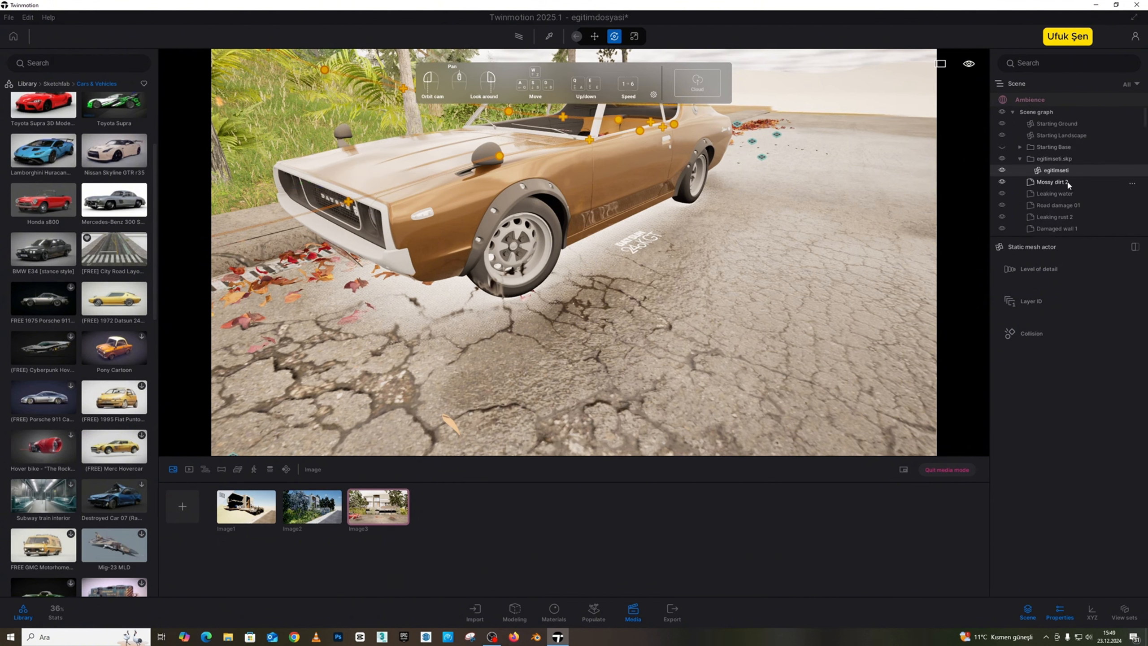
{"action": "scroll", "coordinate": [1076, 181], "scroll_direction": "down", "scroll_amount": 10}
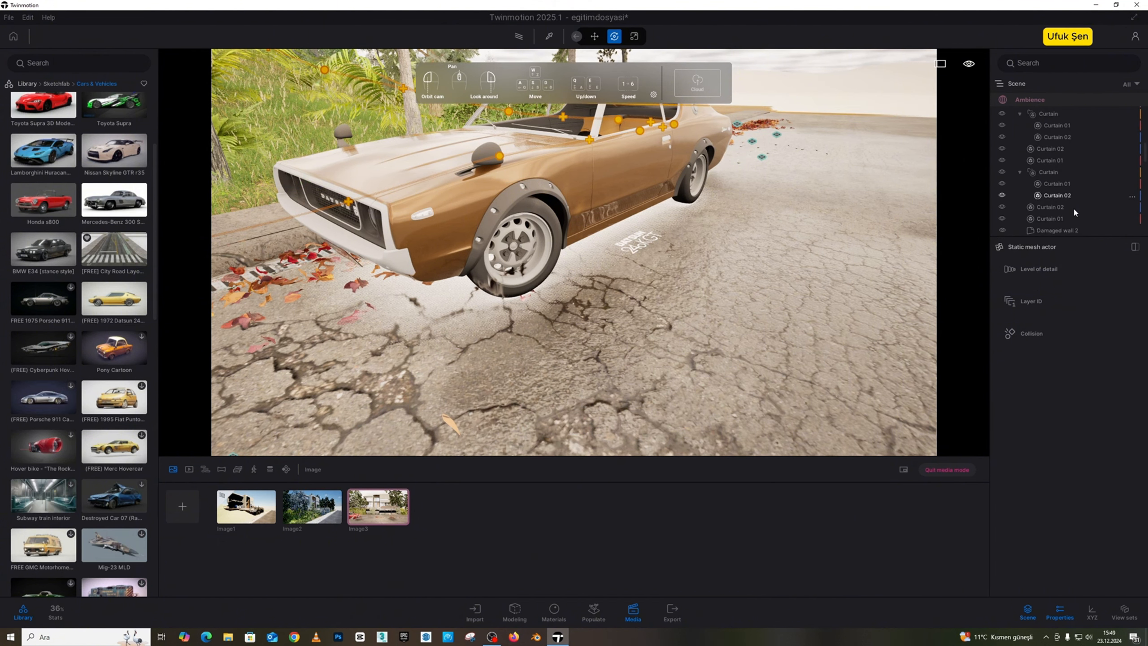
{"action": "scroll", "coordinate": [1076, 220], "scroll_direction": "down", "scroll_amount": 10}
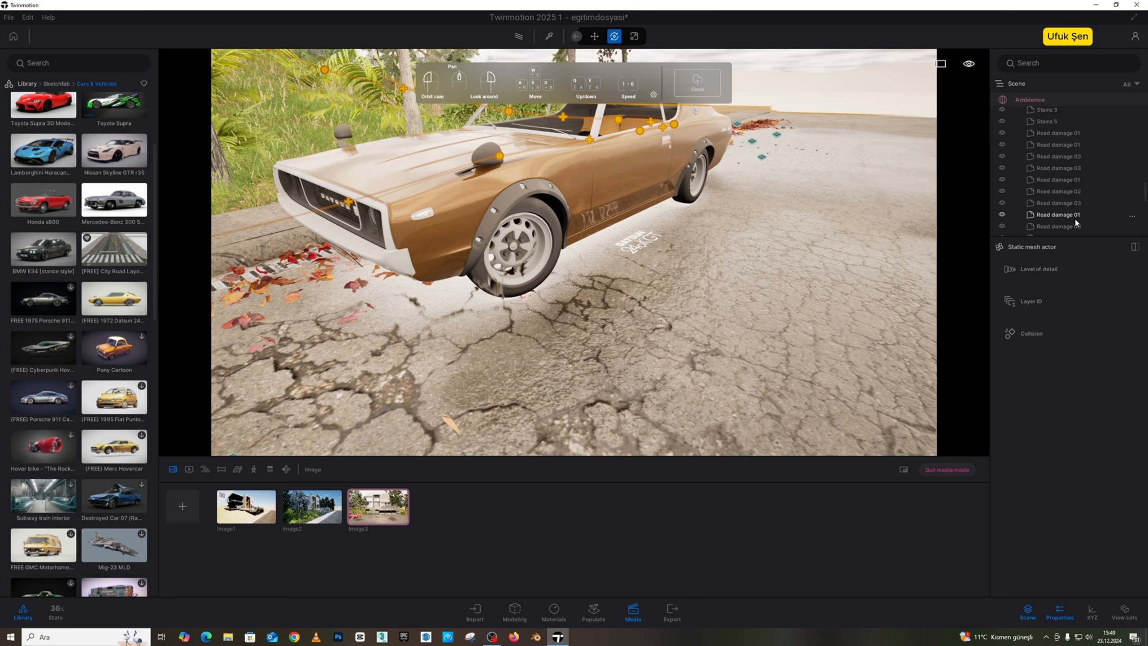
{"action": "scroll", "coordinate": [1075, 224], "scroll_direction": "up", "scroll_amount": 3}
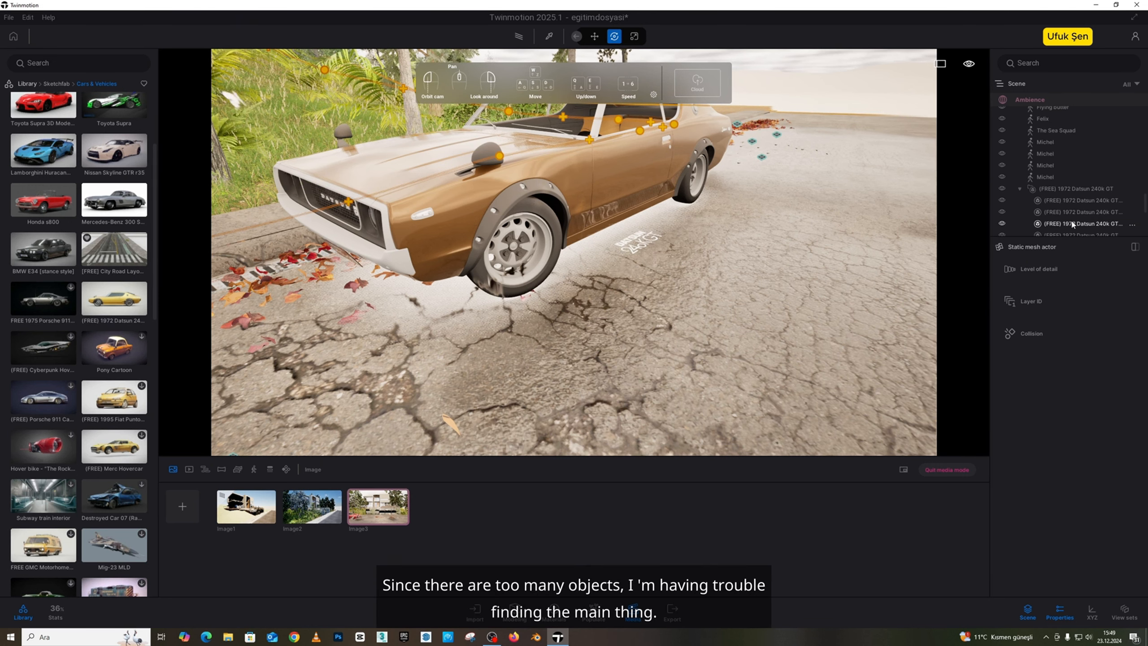
{"action": "left_click", "coordinate": [1035, 189]}
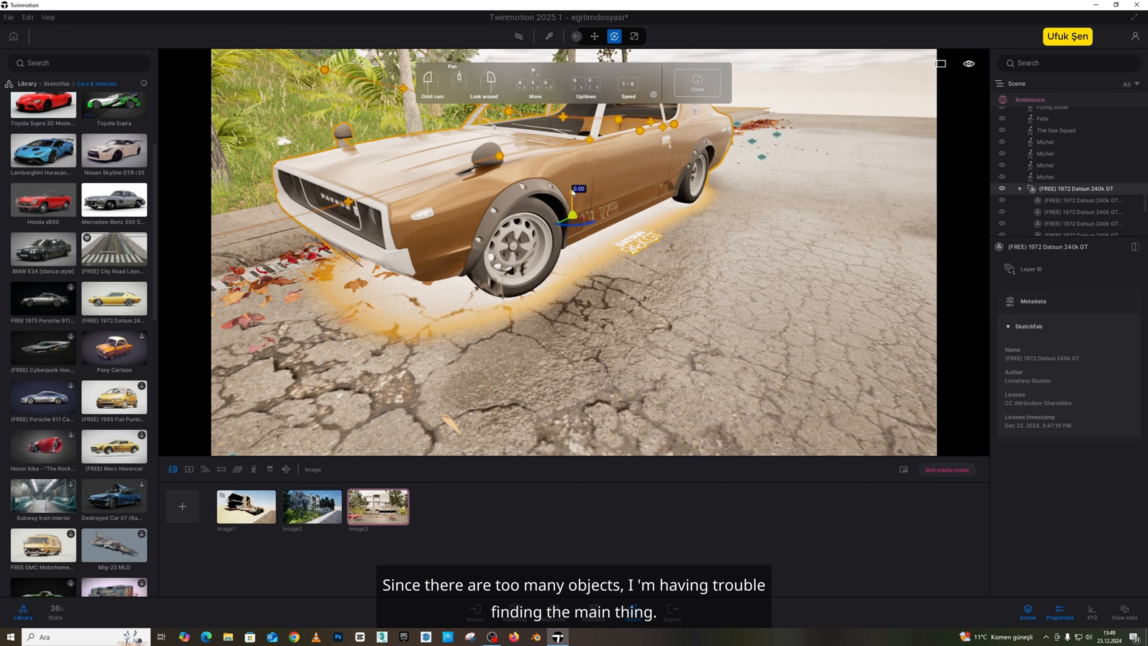
{"action": "left_click_drag", "start_coordinate": [572, 193], "coordinate": [572, 195]}
{"action": "left_click", "coordinate": [552, 300]}
- Open the Car paint category of the materials library with the side of the Datsun in view
{"action": "right_click_drag", "start_coordinate": [551, 299], "coordinate": [588, 275]}
{"action": "key", "text": "s"}
{"action": "key", "text": "a"}
{"action": "right_click_drag", "start_coordinate": [655, 300], "coordinate": [580, 300]}
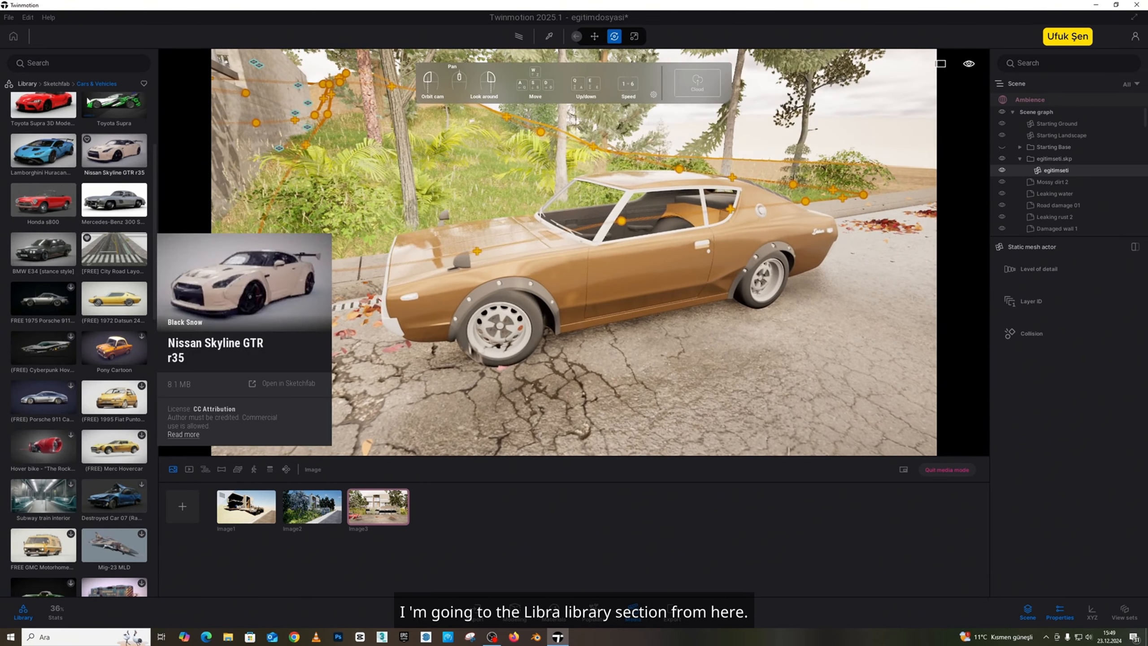
{"action": "left_click", "coordinate": [27, 84]}
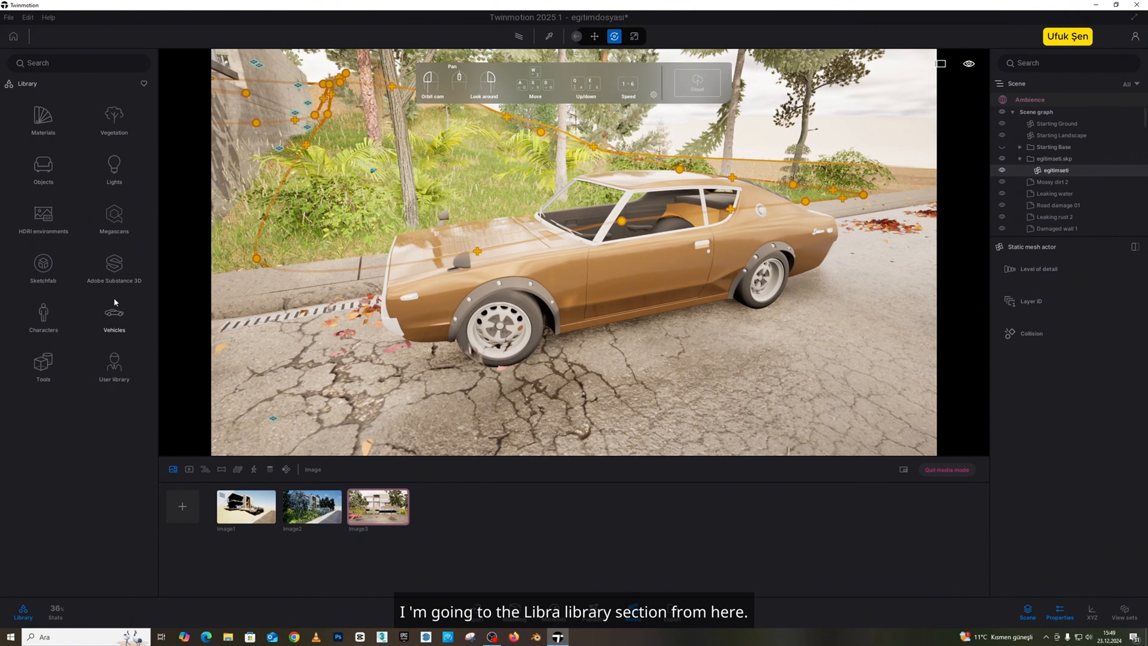
{"action": "left_click", "coordinate": [43, 119]}
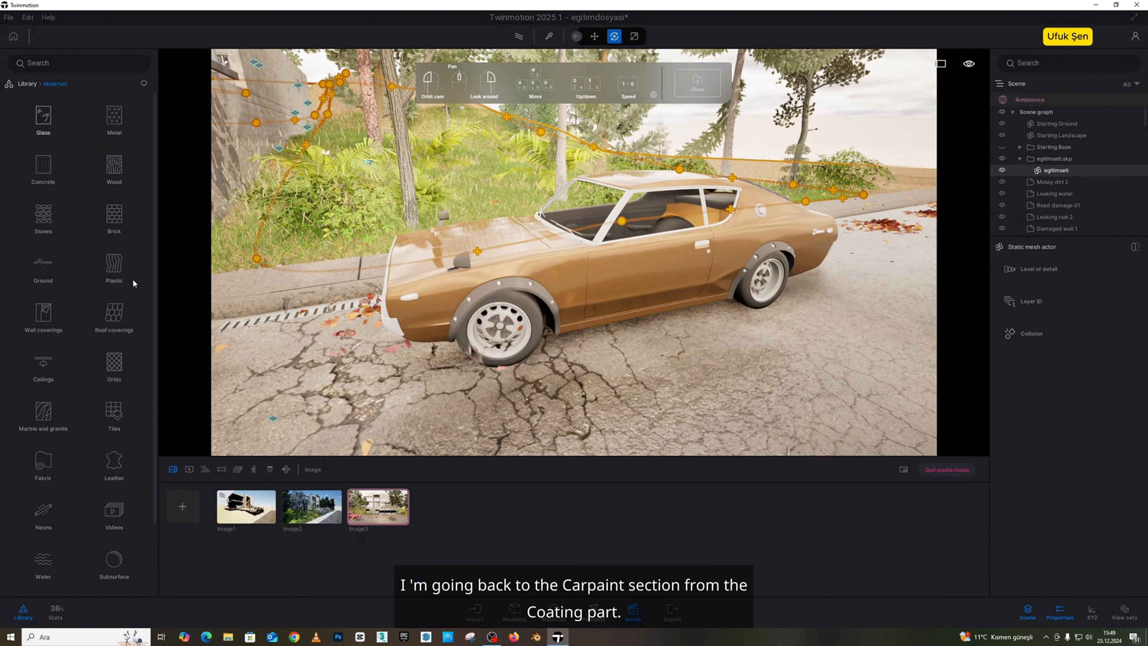
{"action": "scroll", "coordinate": [119, 438], "scroll_direction": "down", "scroll_amount": 1}
{"action": "left_click", "coordinate": [114, 525]}
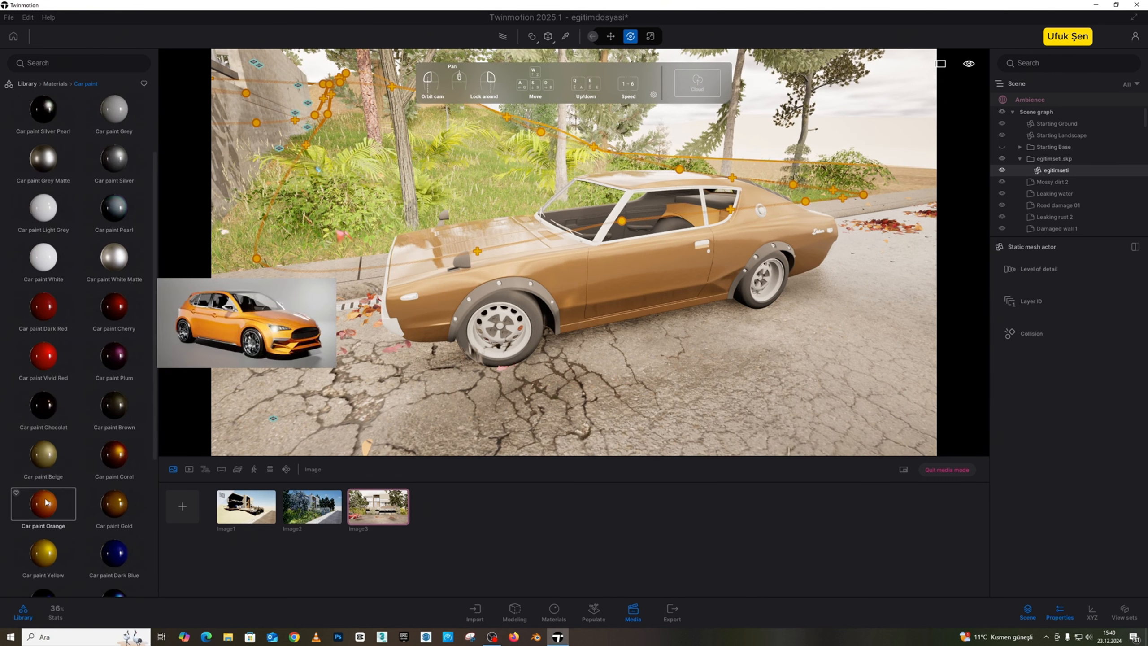
- Apply the Car paint Beige material to the Datsun's body, reverting the misplacements on the road and fenders
{"action": "left_click_drag", "start_coordinate": [46, 475], "coordinate": [531, 313]}
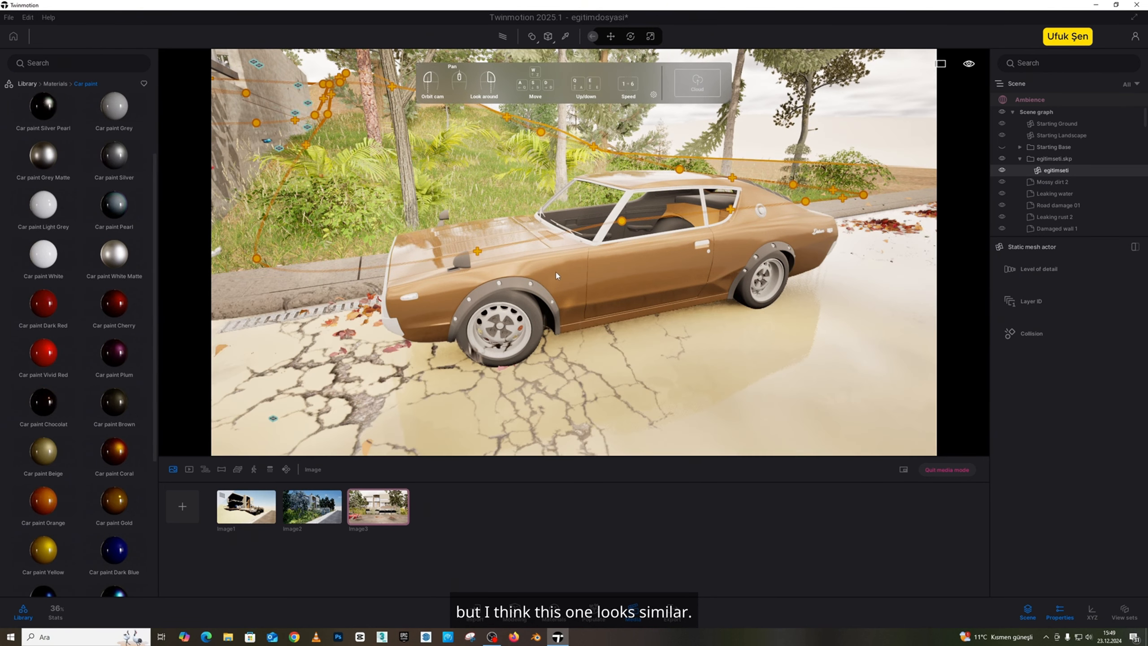
{"action": "mouse_move", "coordinate": [568, 258]}
{"action": "left_mouse_down"}
{"action": "mouse_move", "coordinate": [504, 274]}
{"action": "mouse_move", "coordinate": [438, 271]}
{"action": "left_mouse_up"}
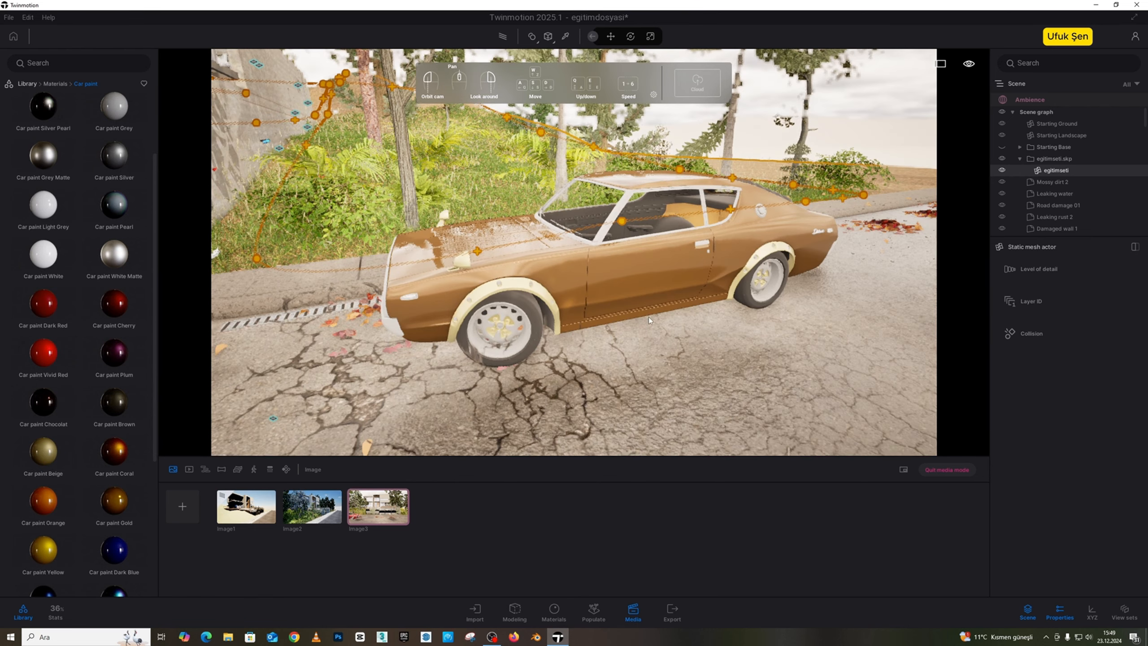
{"action": "mouse_move", "coordinate": [648, 316]}
{"action": "left_mouse_down"}
{"action": "mouse_move", "coordinate": [528, 287]}
{"action": "mouse_move", "coordinate": [523, 275]}
{"action": "mouse_move", "coordinate": [632, 283]}
{"action": "mouse_move", "coordinate": [578, 282]}
{"action": "left_mouse_up"}
- Try the Car paint Orange and Car paint Brown materials on the Datsun's body
{"action": "mouse_move", "coordinate": [44, 502]}
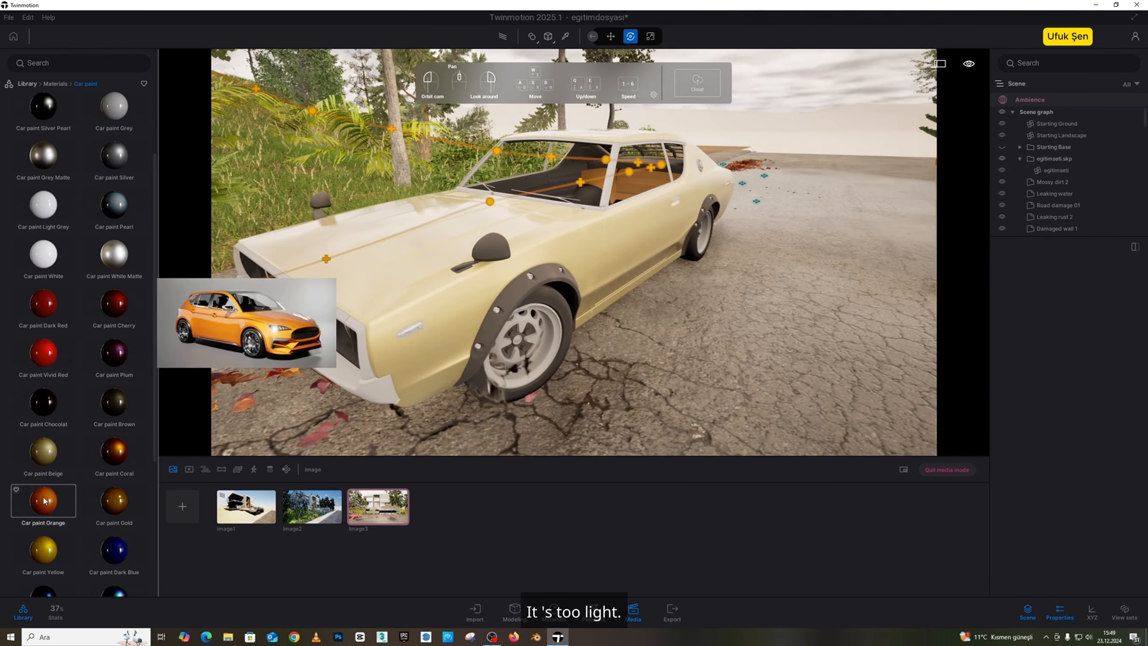
{"action": "mouse_move", "coordinate": [43, 499]}
{"action": "left_mouse_down"}
{"action": "mouse_move", "coordinate": [406, 293]}
{"action": "mouse_move", "coordinate": [450, 273]}
{"action": "mouse_move", "coordinate": [469, 283]}
{"action": "left_mouse_up"}
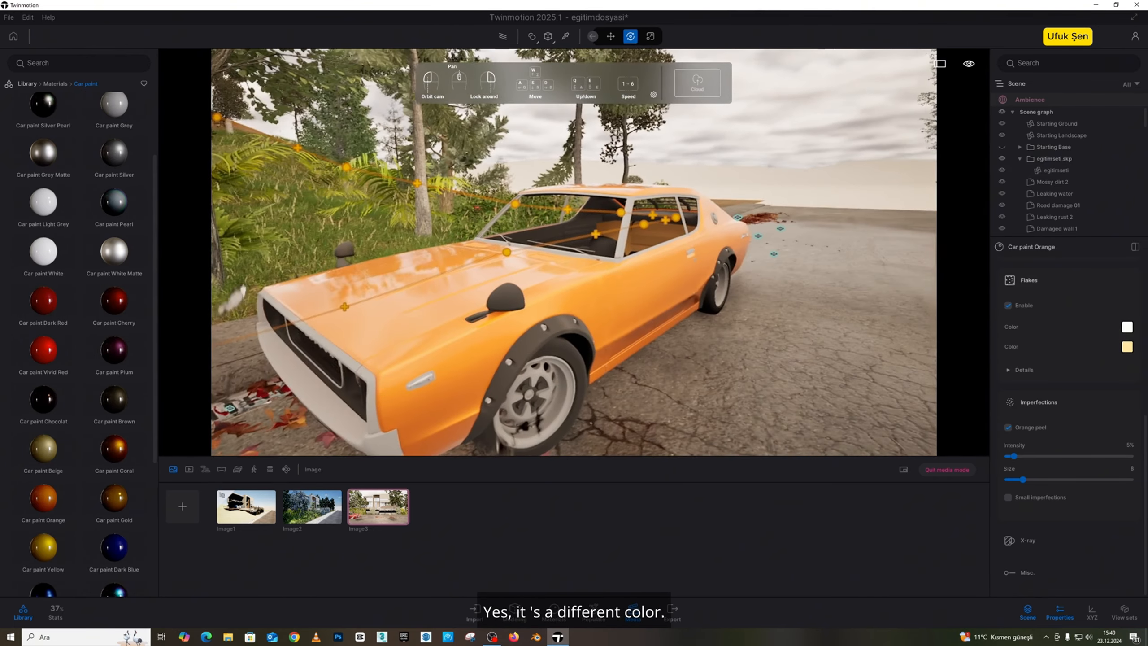
{"action": "scroll", "coordinate": [573, 252], "scroll_direction": "down", "scroll_amount": 3}
{"action": "mouse_move", "coordinate": [573, 272]}
{"action": "left_mouse_down"}
{"action": "mouse_move", "coordinate": [573, 231]}
{"action": "mouse_move", "coordinate": [574, 272]}
{"action": "mouse_move", "coordinate": [533, 266]}
{"action": "left_mouse_up"}
{"action": "scroll", "coordinate": [573, 252], "scroll_direction": "up", "scroll_amount": 3}
{"action": "scroll", "coordinate": [573, 252], "scroll_direction": "up", "scroll_amount": 3}
{"action": "mouse_move", "coordinate": [118, 405]}
{"action": "left_click_drag", "start_coordinate": [118, 409], "coordinate": [429, 280]}
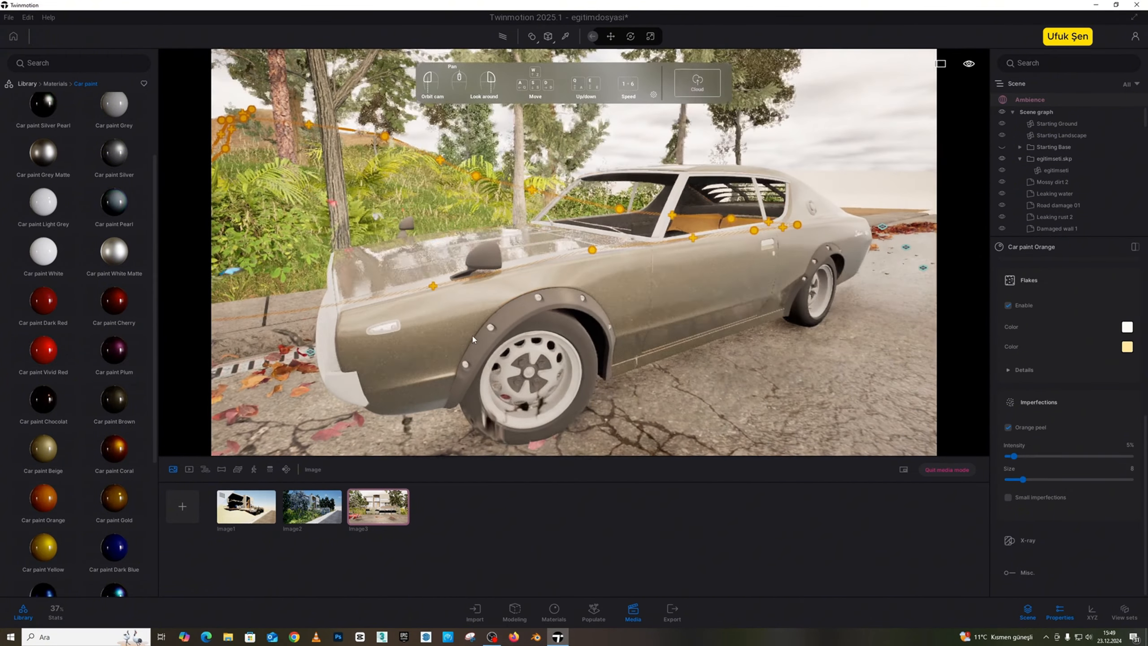
{"action": "scroll", "coordinate": [100, 510], "scroll_direction": "down", "scroll_amount": 2}
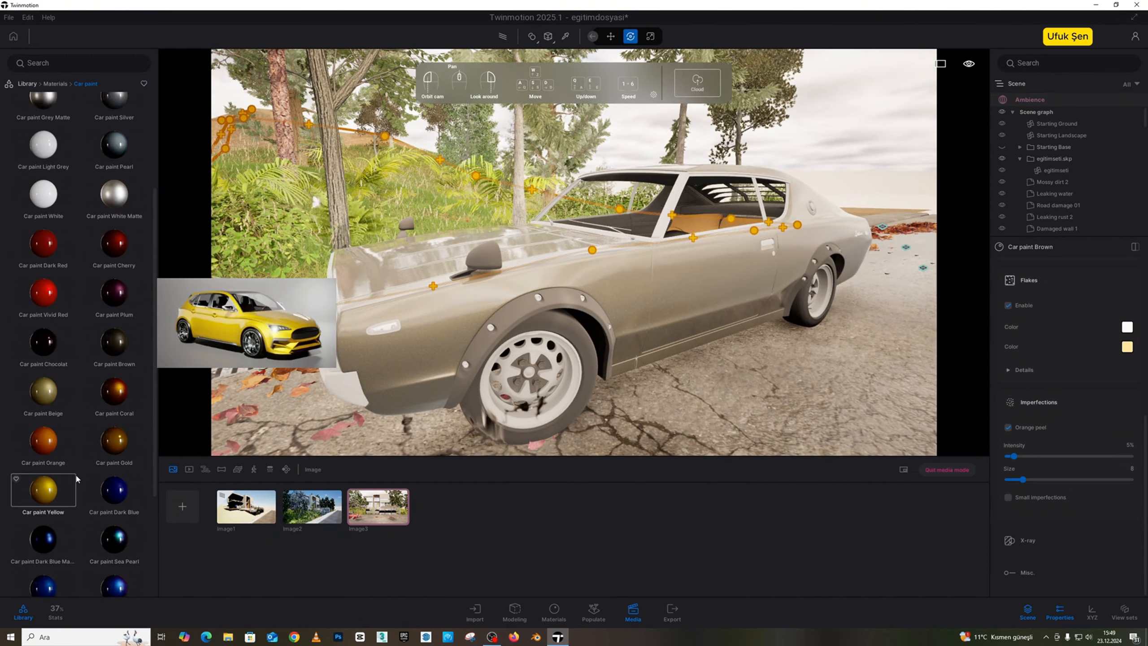
{"action": "scroll", "coordinate": [72, 475], "scroll_direction": "up", "scroll_amount": 2}
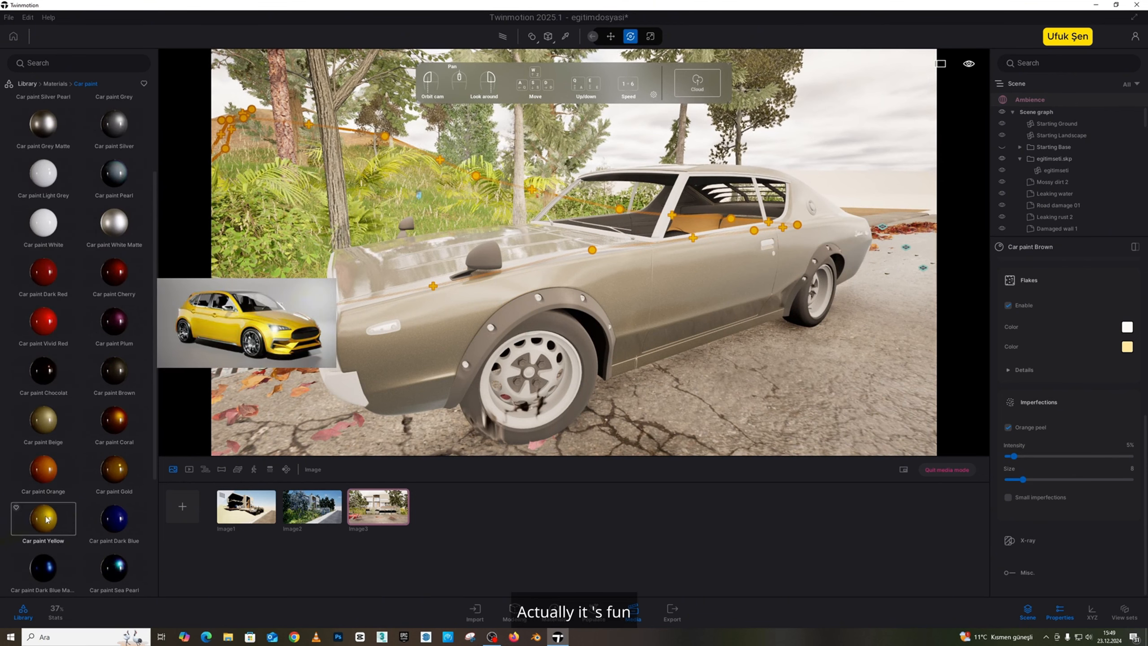
- Compare Car paint Beige with Car paint Orange on the car body and leave Beige applied
{"action": "left_click_drag", "start_coordinate": [45, 420], "coordinate": [408, 342]}
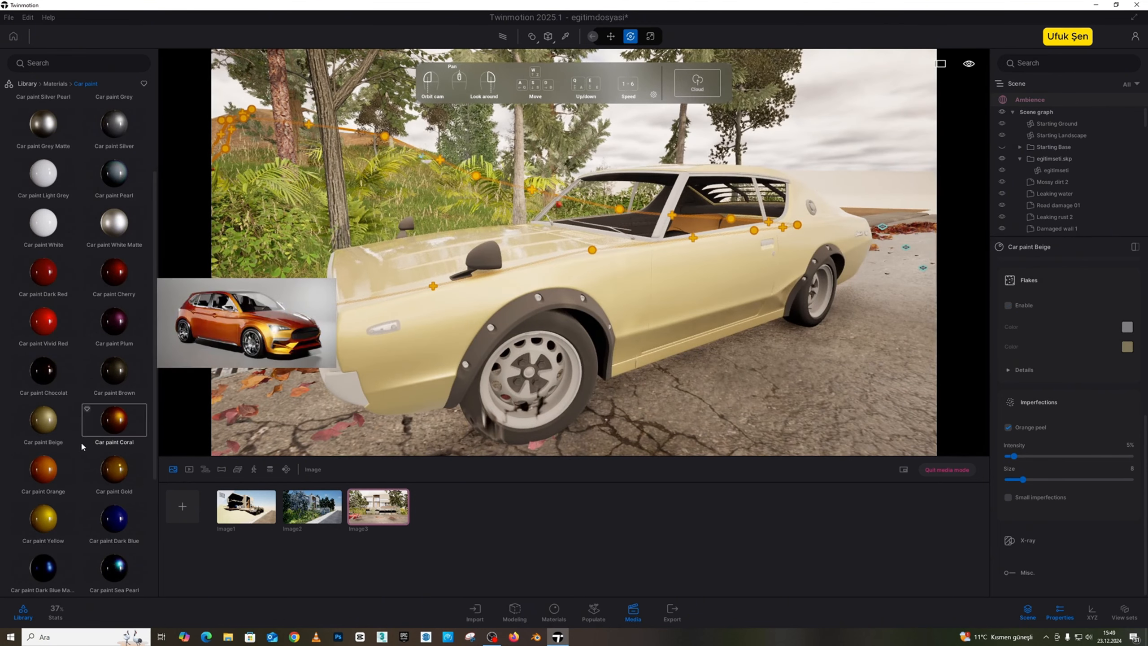
{"action": "left_click_drag", "start_coordinate": [43, 468], "coordinate": [470, 321]}
{"action": "left_click_drag", "start_coordinate": [70, 415], "coordinate": [462, 311]}
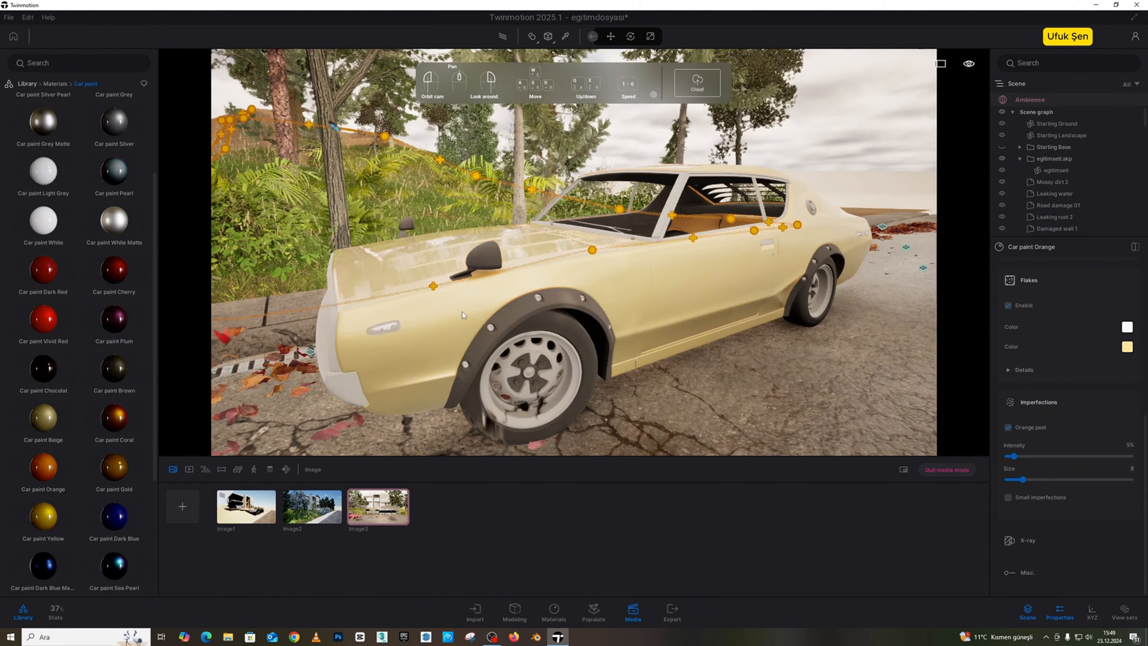
- Enable flakes on the Car paint Beige material and darken the second flake color
{"action": "scroll", "coordinate": [1071, 348], "scroll_direction": "up", "scroll_amount": 3}
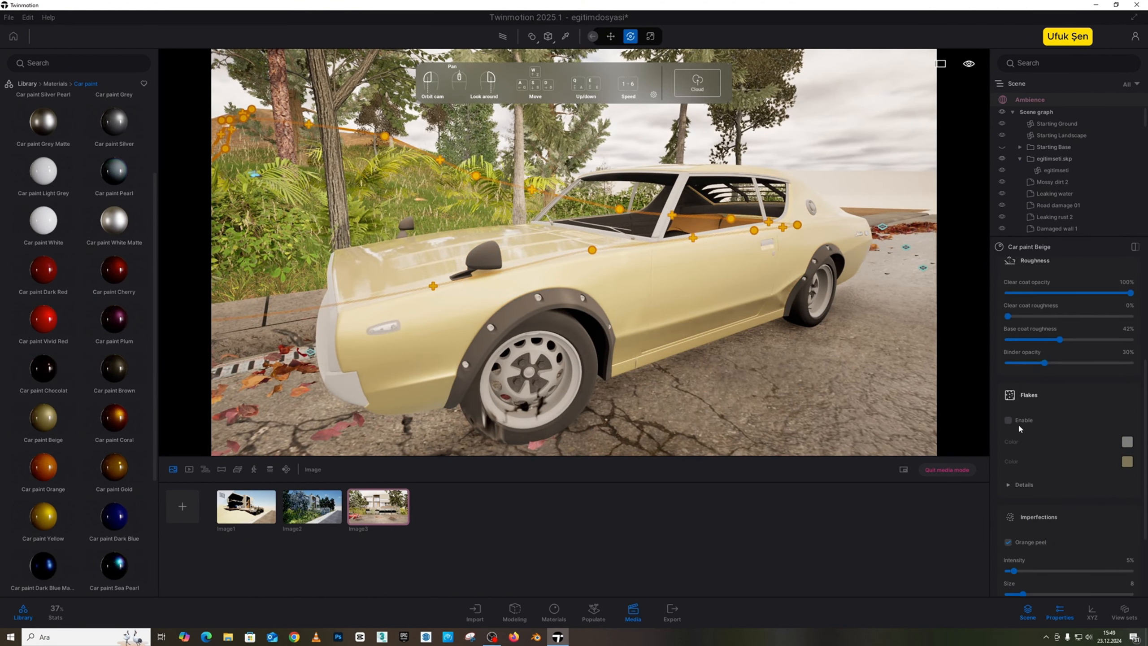
{"action": "left_click", "coordinate": [1123, 463]}
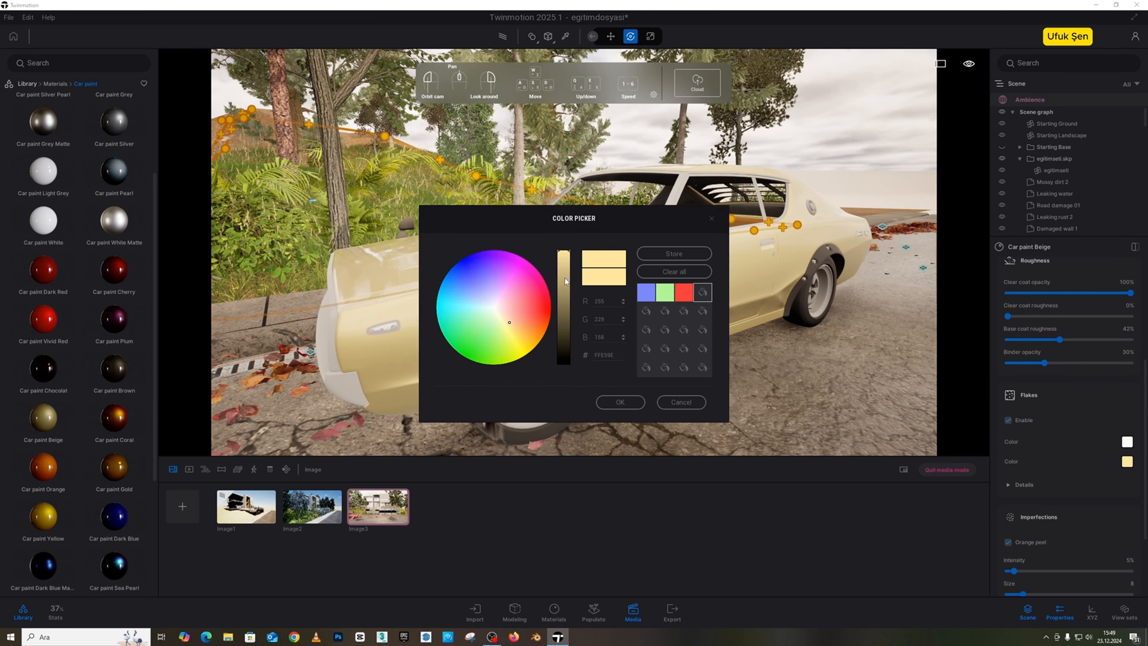
{"action": "left_click_drag", "start_coordinate": [564, 267], "coordinate": [563, 309]}
{"action": "left_click", "coordinate": [620, 402]}
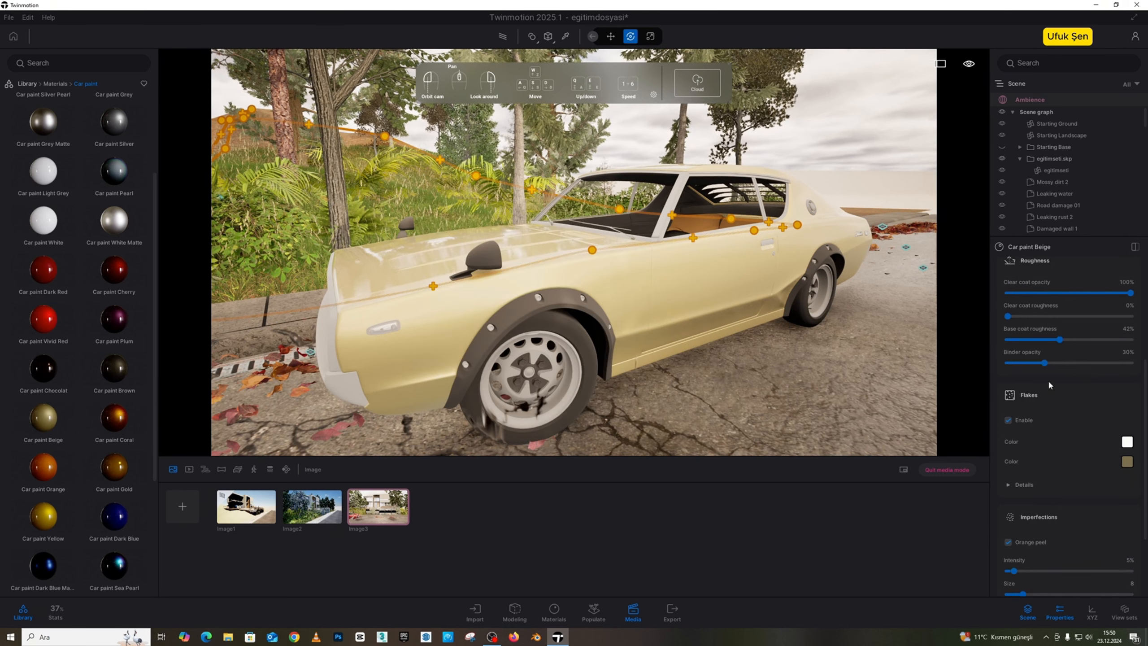
- Darken the tint color of the Car paint Beige material
{"action": "scroll", "coordinate": [1111, 355], "scroll_direction": "up", "scroll_amount": 5}
{"action": "left_click", "coordinate": [1127, 372]}
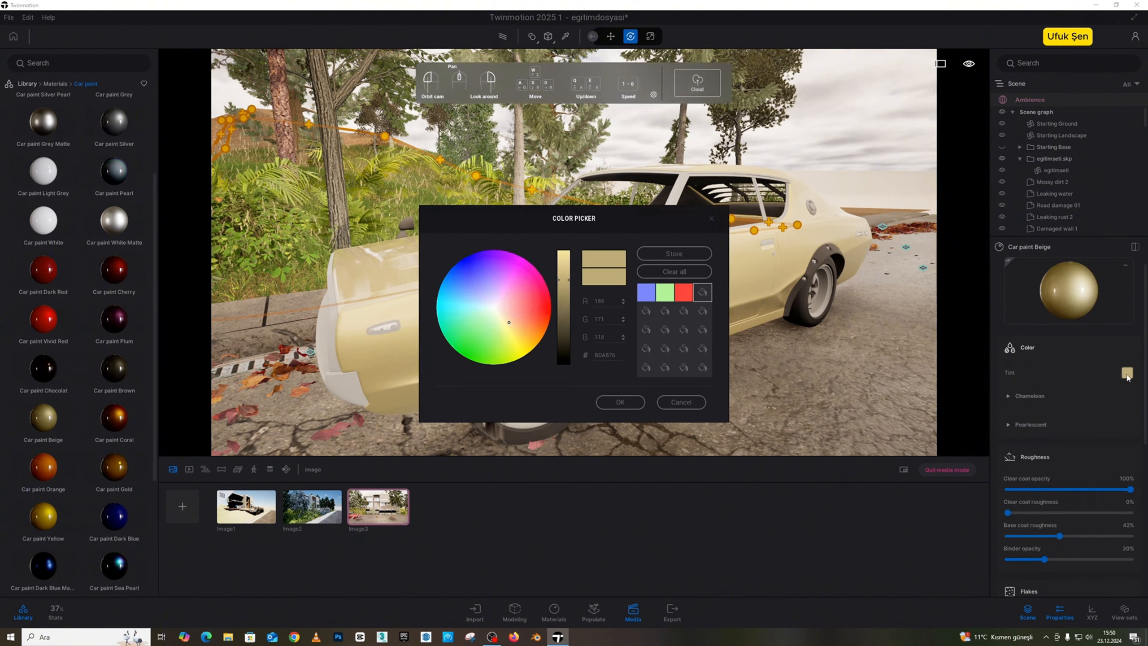
{"action": "left_click_drag", "start_coordinate": [567, 281], "coordinate": [530, 286]}
{"action": "left_click", "coordinate": [620, 402]}
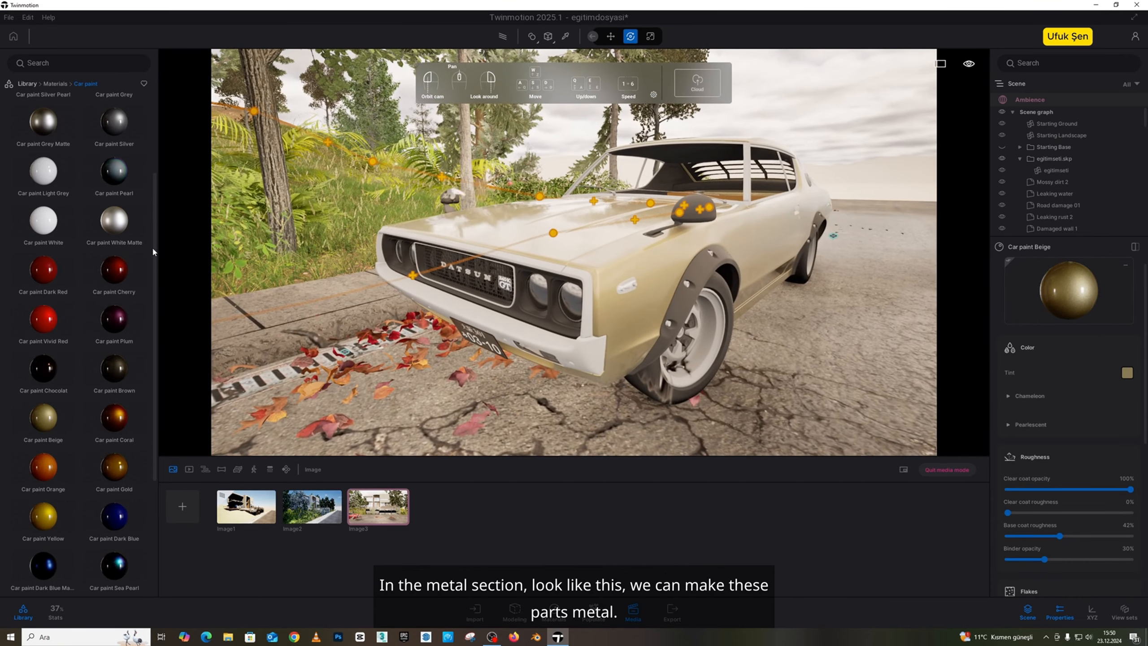
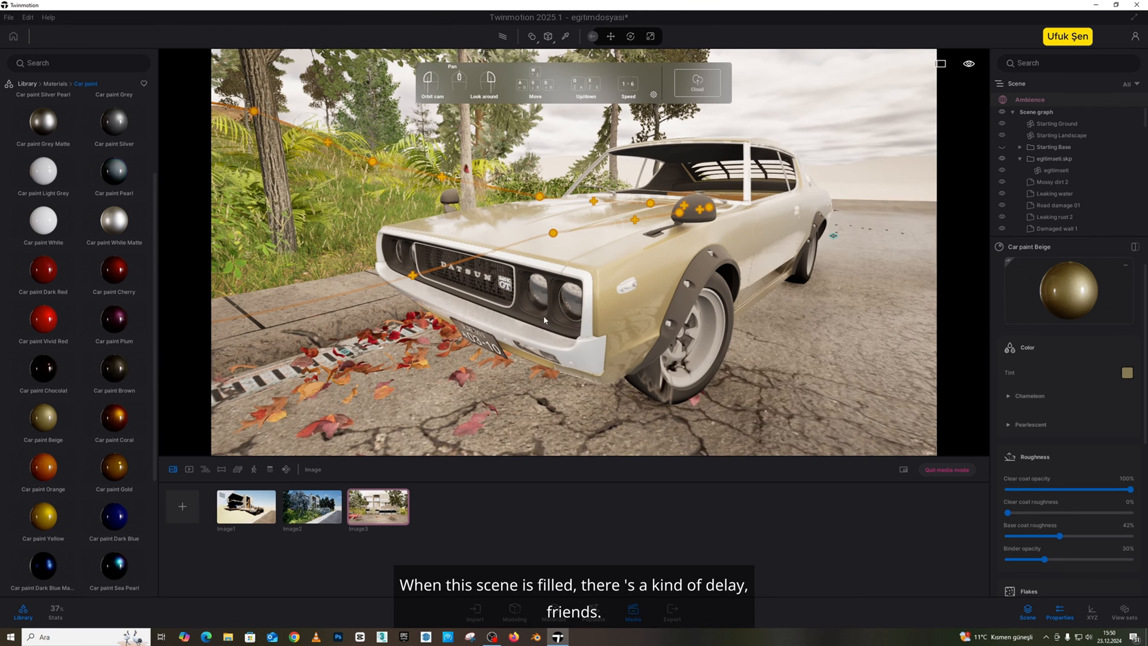
- Apply the Car paint White Matte material to the Datsun's wheel rims and check the car from the front and side
{"action": "mouse_move", "coordinate": [375, 193]}
{"action": "right_mouse_down"}
{"action": "mouse_move", "coordinate": [294, 192]}
{"action": "mouse_move", "coordinate": [361, 217]}
{"action": "mouse_move", "coordinate": [487, 305]}
{"action": "right_mouse_up"}
{"action": "key", "text": "w"}
{"action": "key", "text": "e"}
{"action": "right_click_drag", "start_coordinate": [526, 224], "coordinate": [506, 247]}
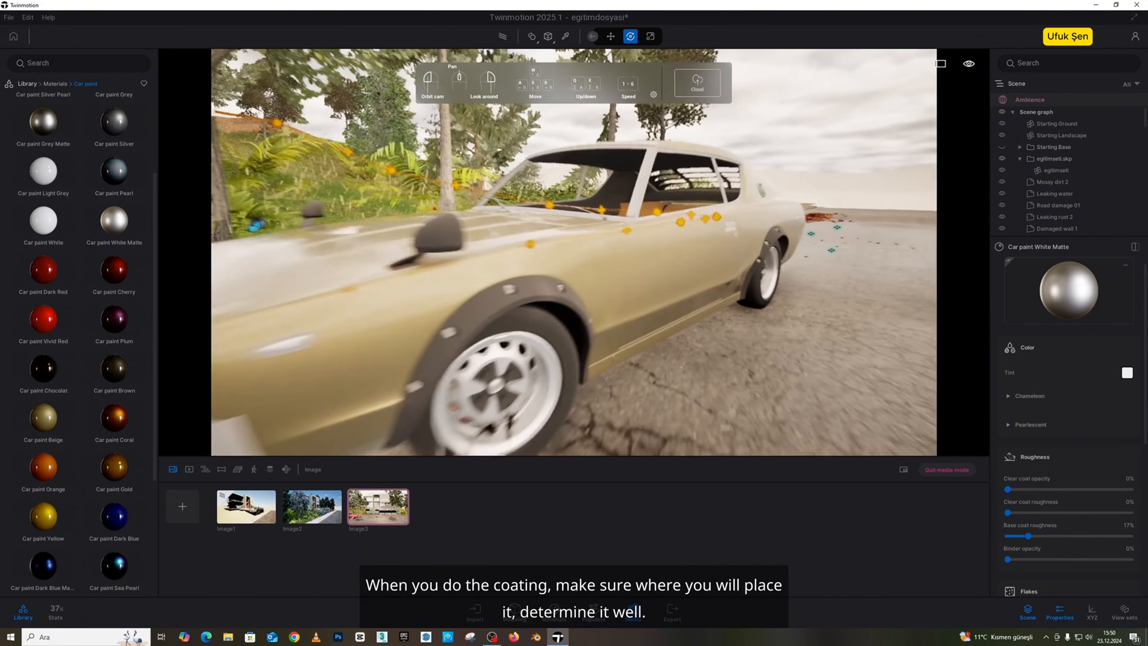
{"action": "mouse_move", "coordinate": [116, 191]}
{"action": "key", "text": "a"}
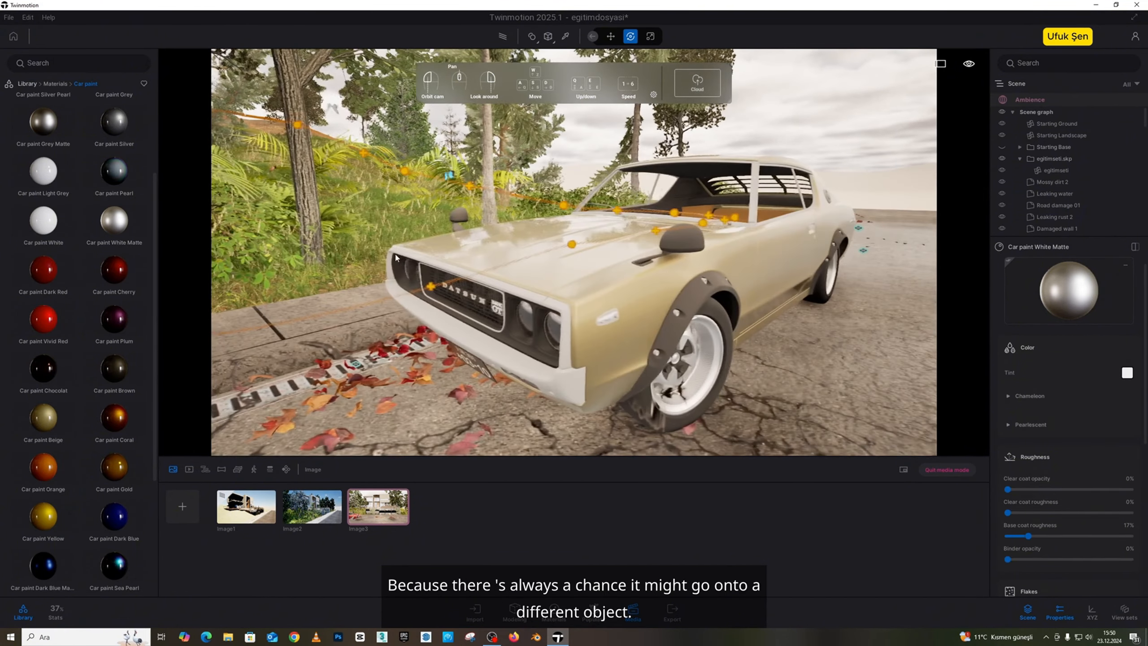
{"action": "key", "text": "d"}
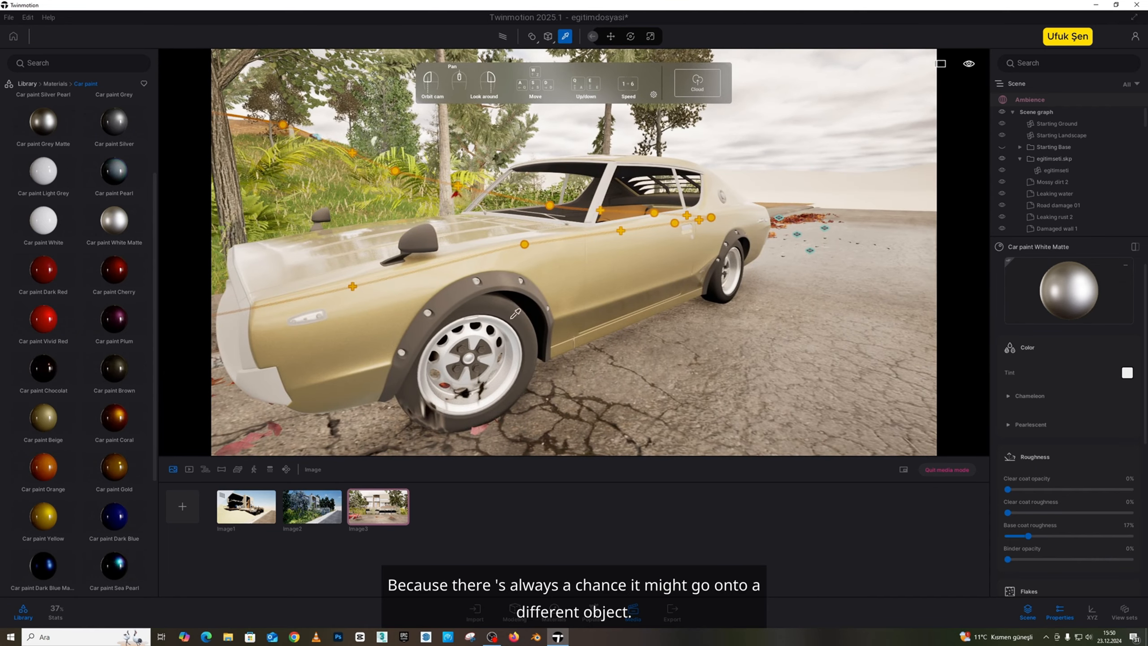
- Pick the 3_black_paint material on the wheel arch and set its roughness to 18% and metallic intensity to 28%
{"action": "left_click", "coordinate": [503, 280]}
{"action": "scroll", "coordinate": [1048, 420], "scroll_direction": "down", "scroll_amount": 5}
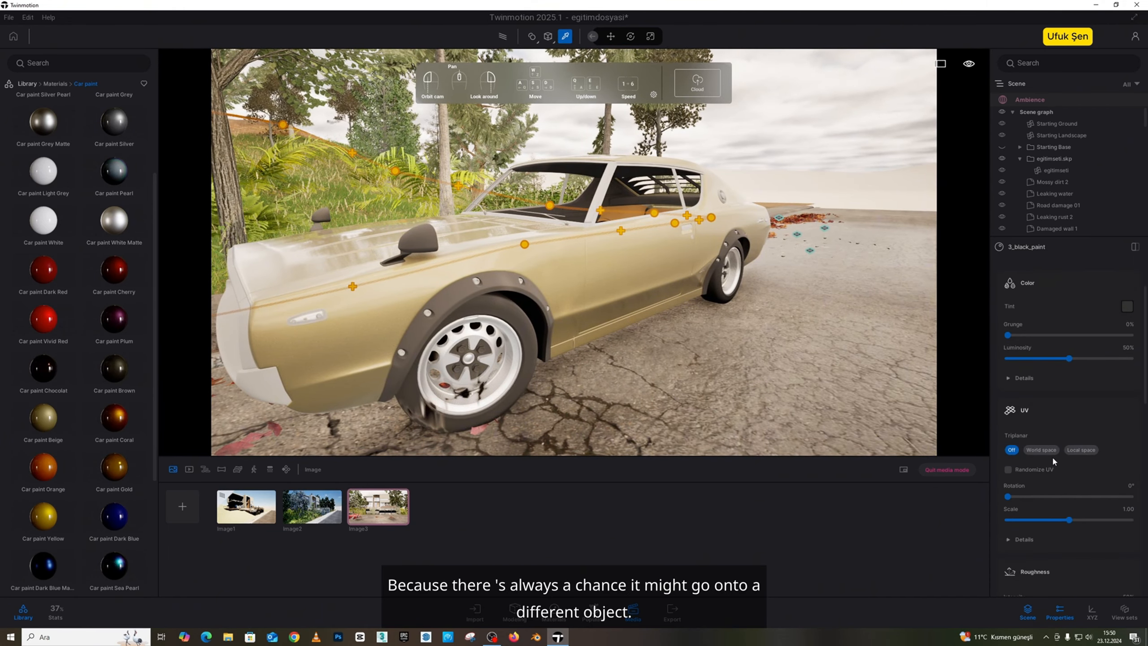
{"action": "left_click_drag", "start_coordinate": [1064, 435], "coordinate": [1020, 435]}
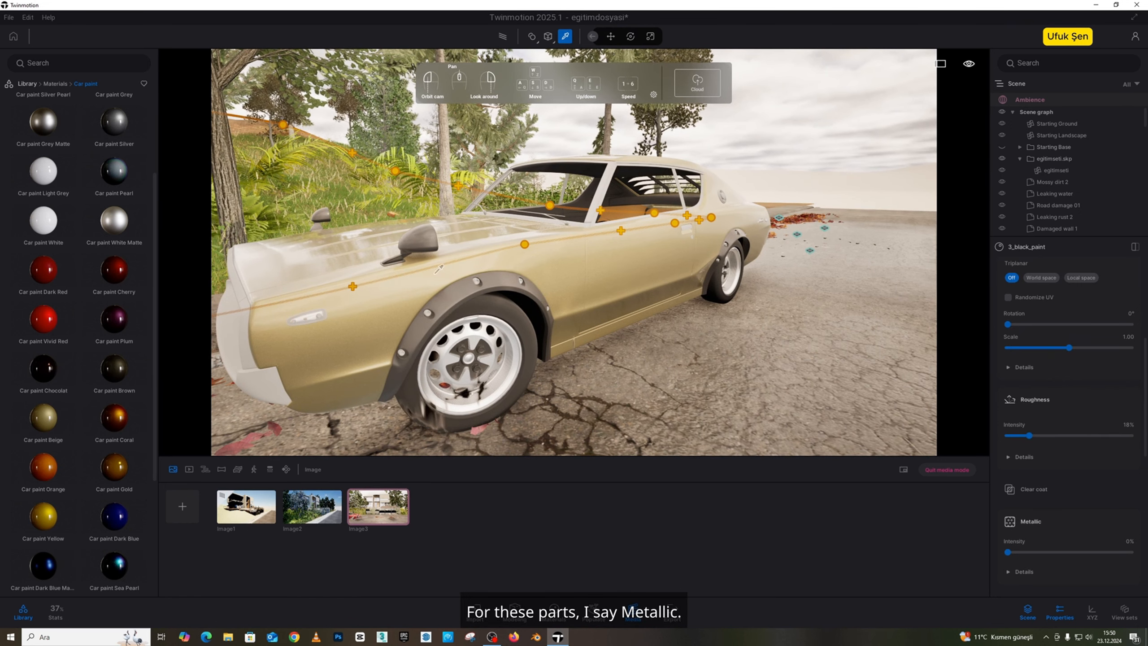
{"action": "scroll", "coordinate": [1039, 470], "scroll_direction": "down", "scroll_amount": 1}
{"action": "left_click_drag", "start_coordinate": [1007, 509], "coordinate": [1035, 509]}
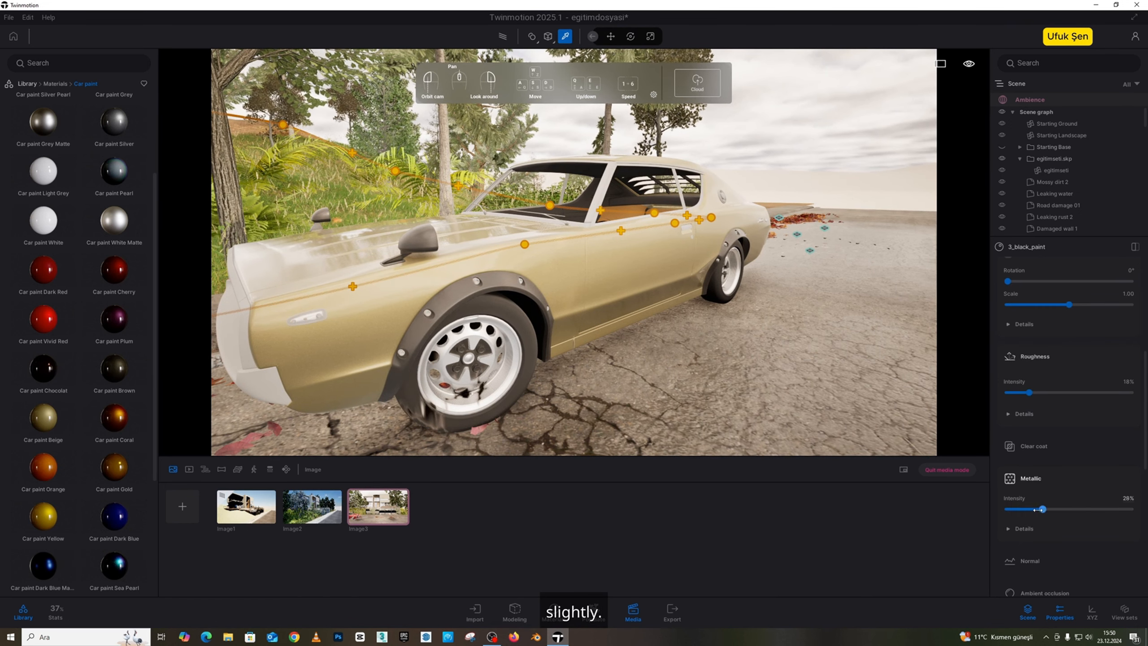
- Pick the 6_chrome material on the wheel arch bolts and set its roughness to 12% and metallic intensity to 60%
{"action": "scroll", "coordinate": [507, 316], "scroll_direction": "up", "scroll_amount": 5}
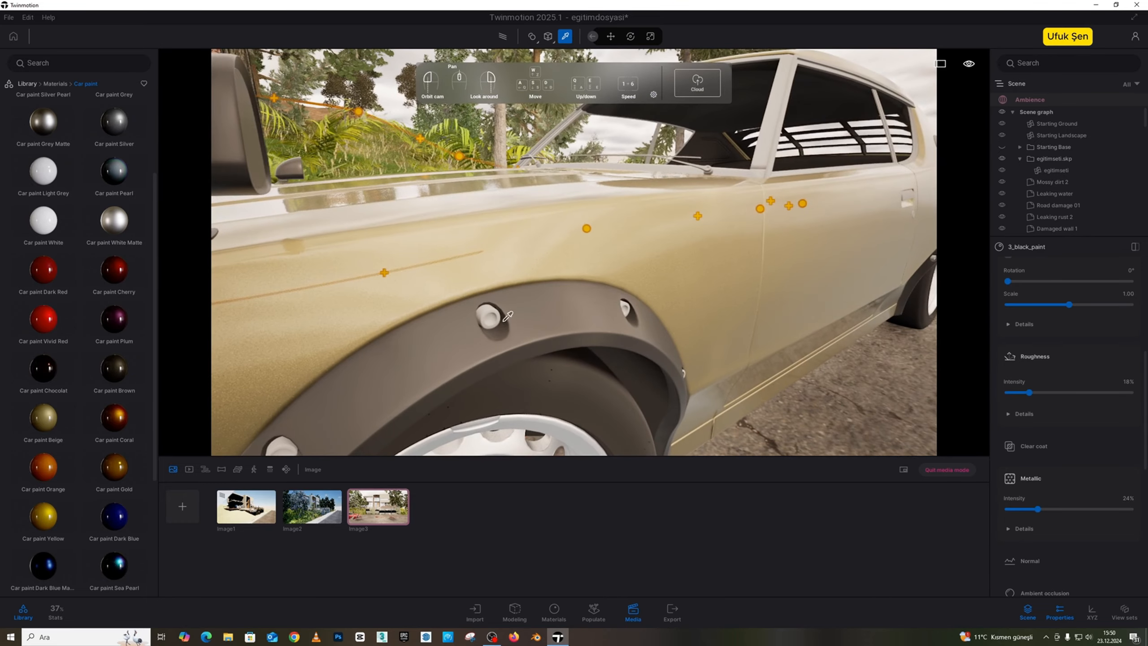
{"action": "left_click", "coordinate": [495, 314]}
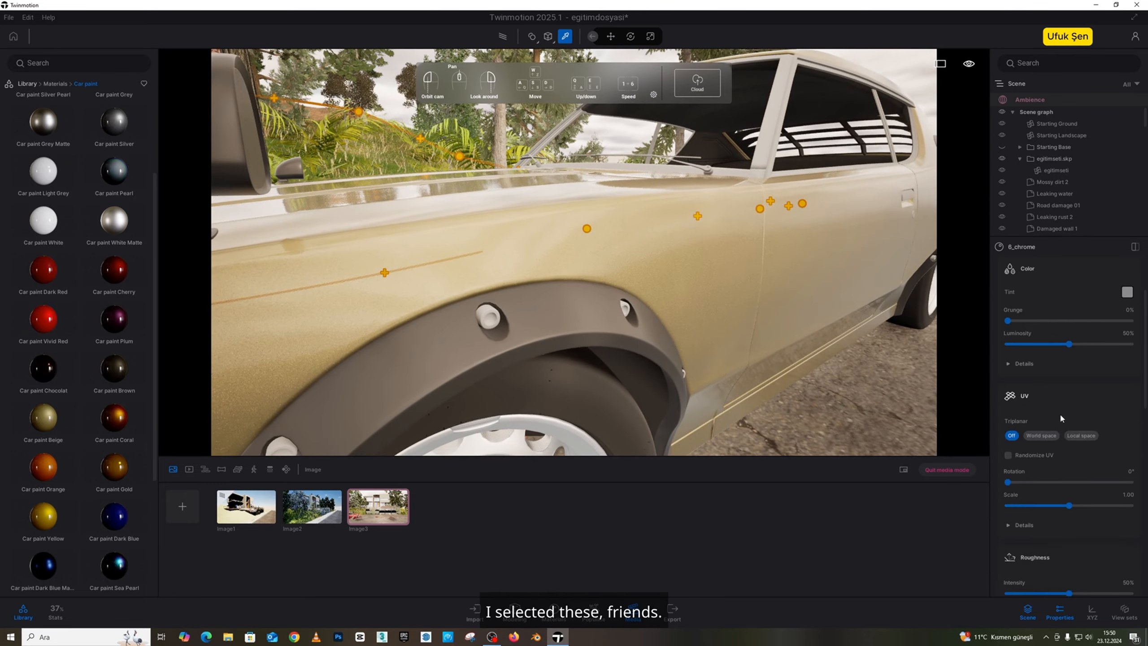
{"action": "scroll", "coordinate": [1058, 413], "scroll_direction": "down", "scroll_amount": 3}
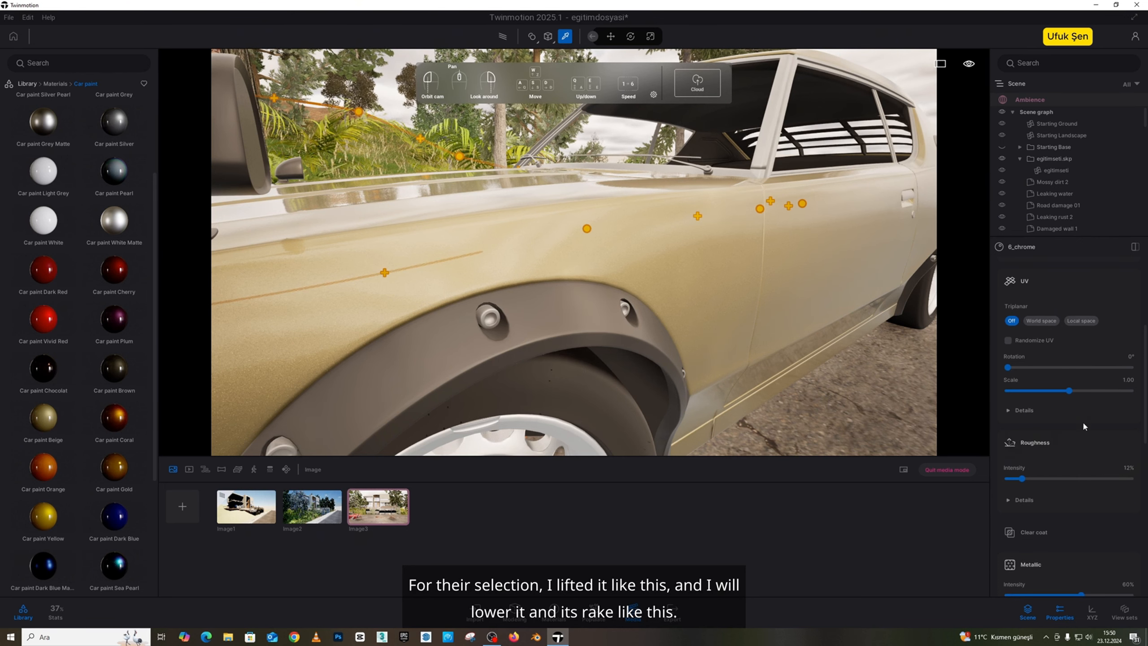
{"action": "scroll", "coordinate": [1074, 419], "scroll_direction": "up", "scroll_amount": 4}
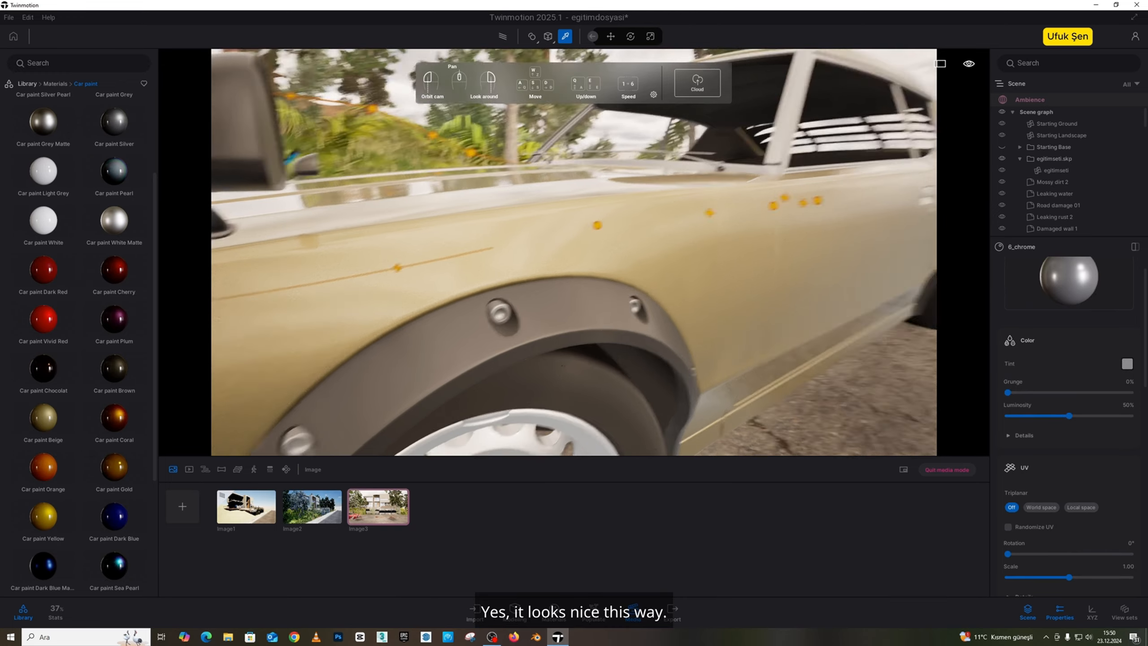
- Apply the Clear glass material to the Datsun's windows and preview the car briefly with the Path Tracer
{"action": "key", "text": "s"}
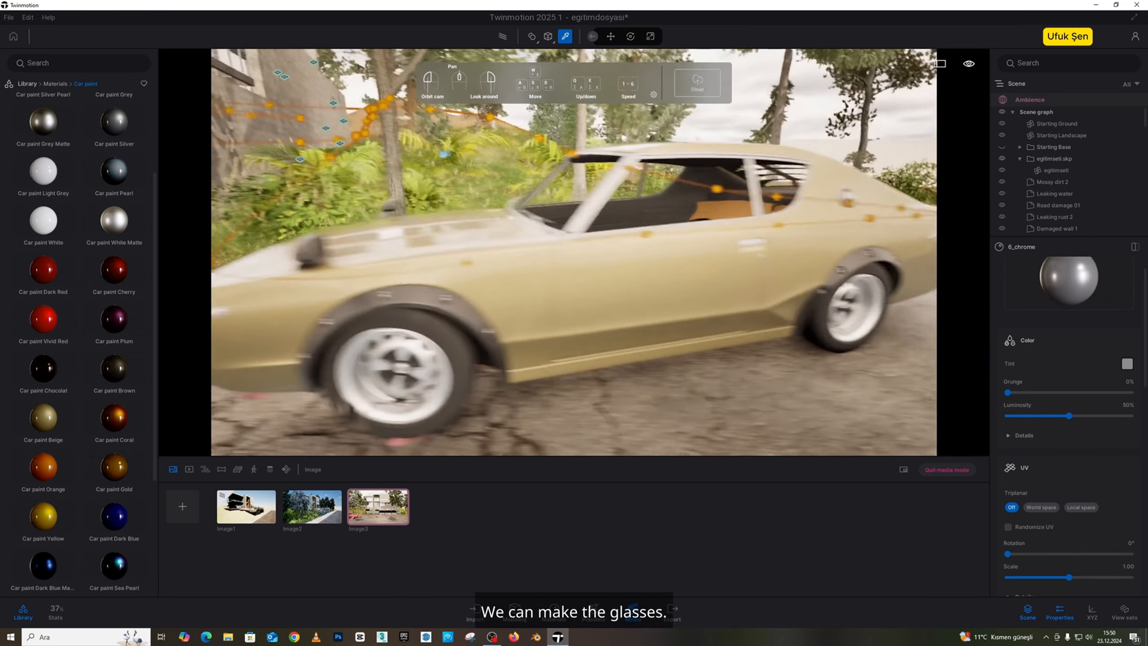
{"action": "left_click", "coordinate": [55, 85]}
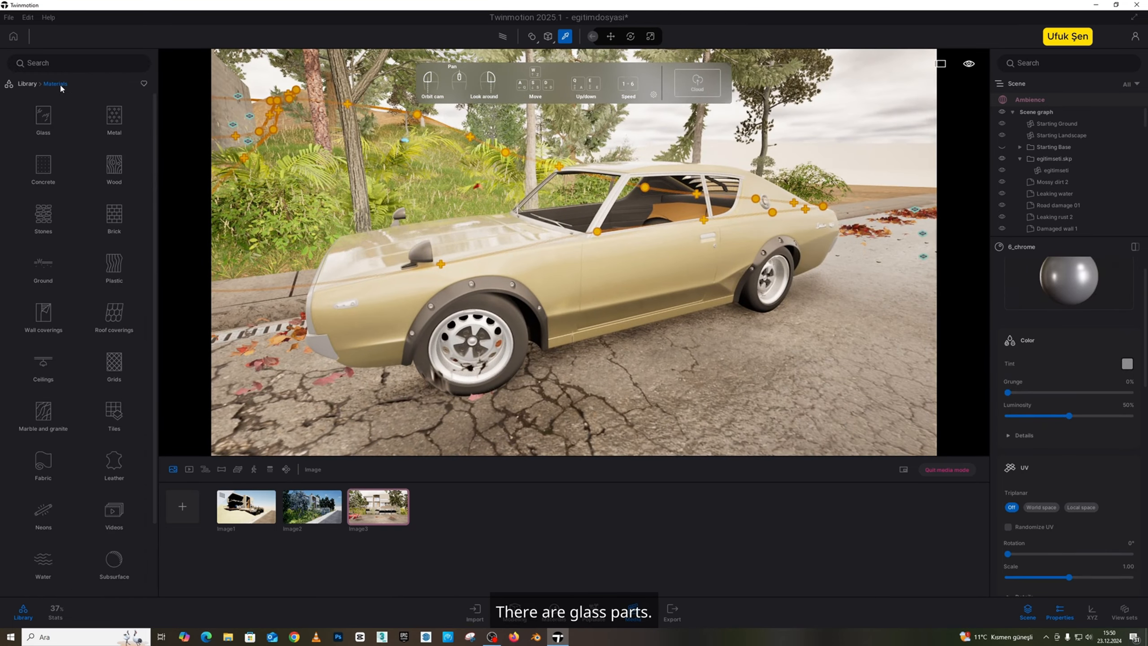
{"action": "left_click", "coordinate": [43, 116]}
{"action": "left_click_drag", "start_coordinate": [43, 110], "coordinate": [650, 196]}
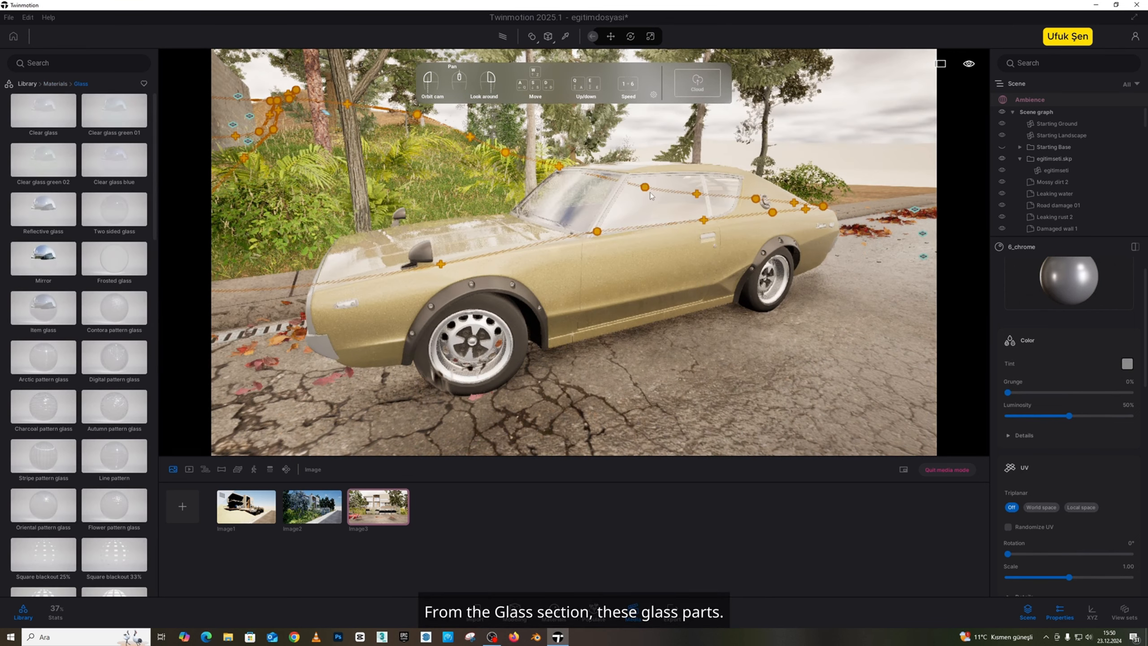
{"action": "left_click", "coordinate": [679, 217]}
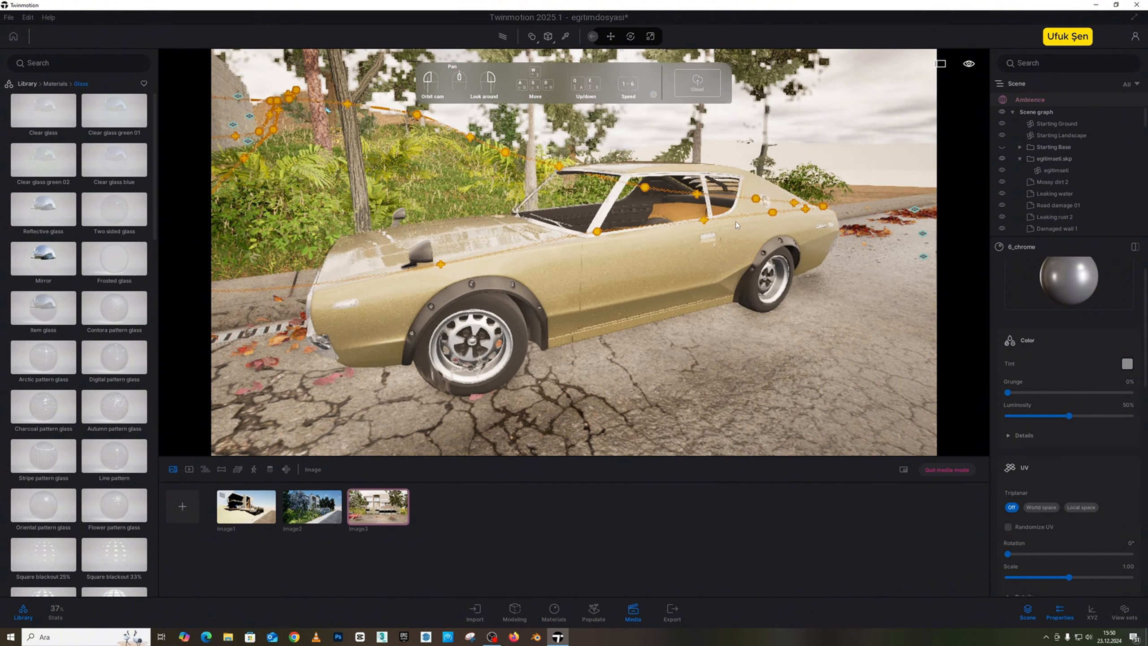
{"action": "right_click_drag", "start_coordinate": [678, 217], "coordinate": [678, 190]}
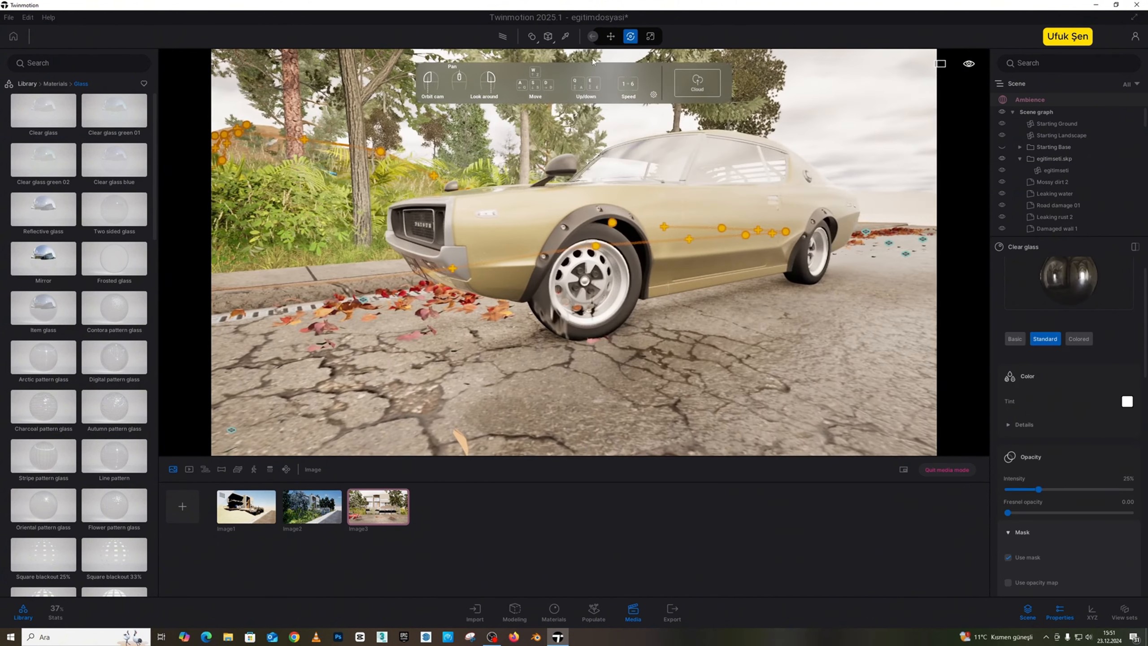
{"action": "left_click", "coordinate": [502, 36]}
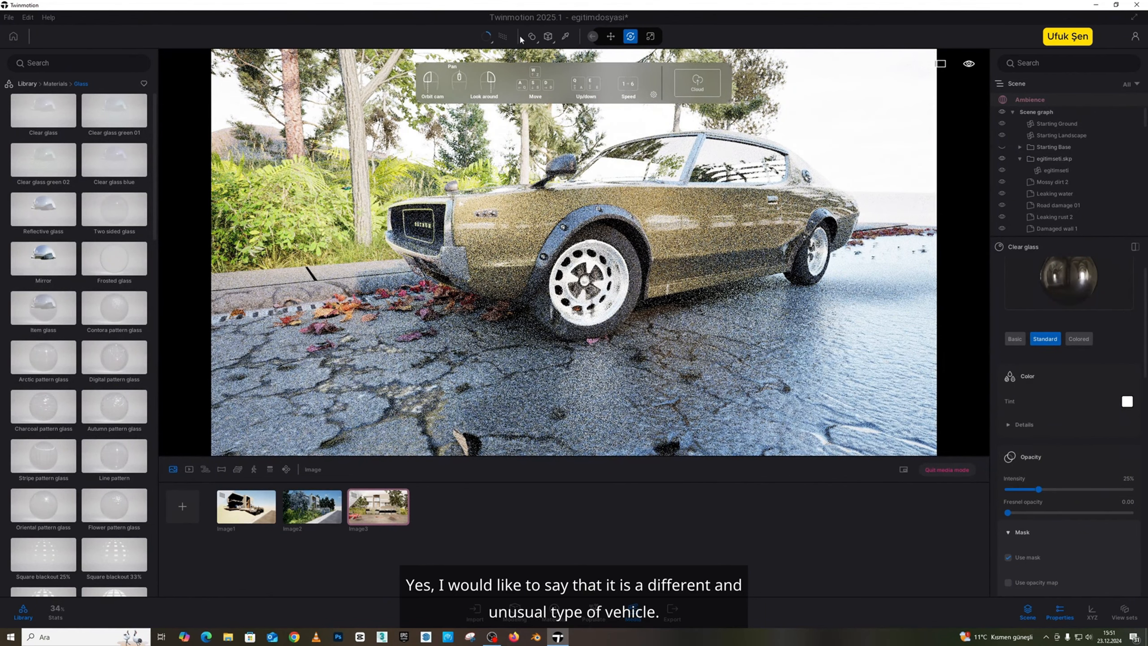
{"action": "left_click", "coordinate": [502, 36]}
- Apply the Silver metal material to the Datsun's wheel rims
{"action": "left_click", "coordinate": [54, 83]}
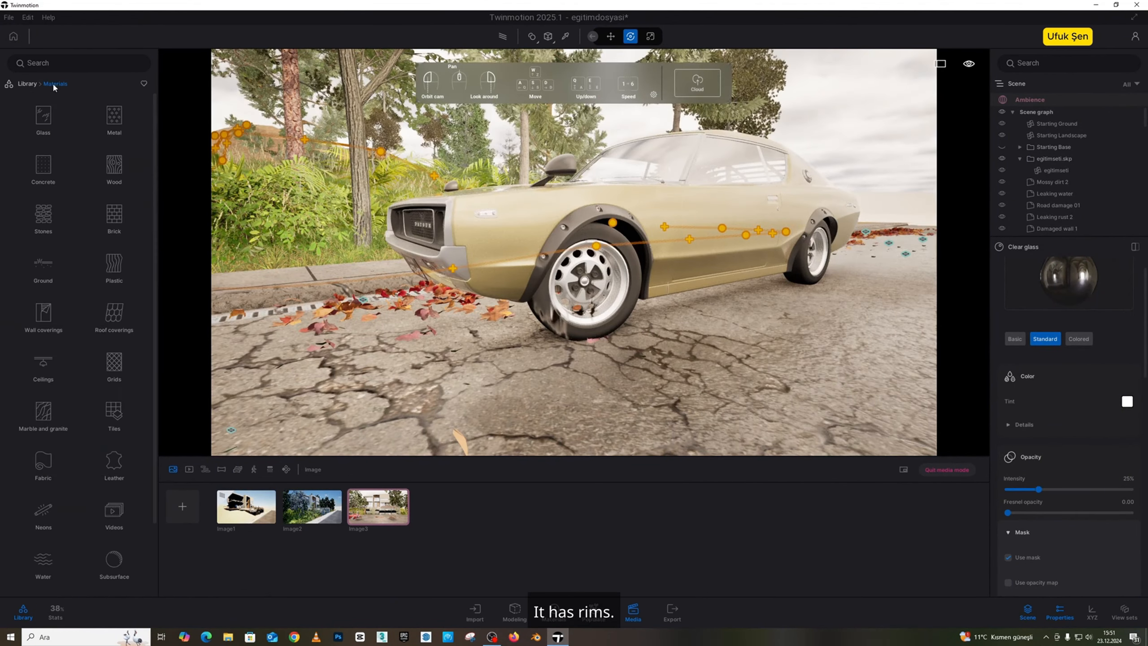
{"action": "left_click", "coordinate": [114, 118]}
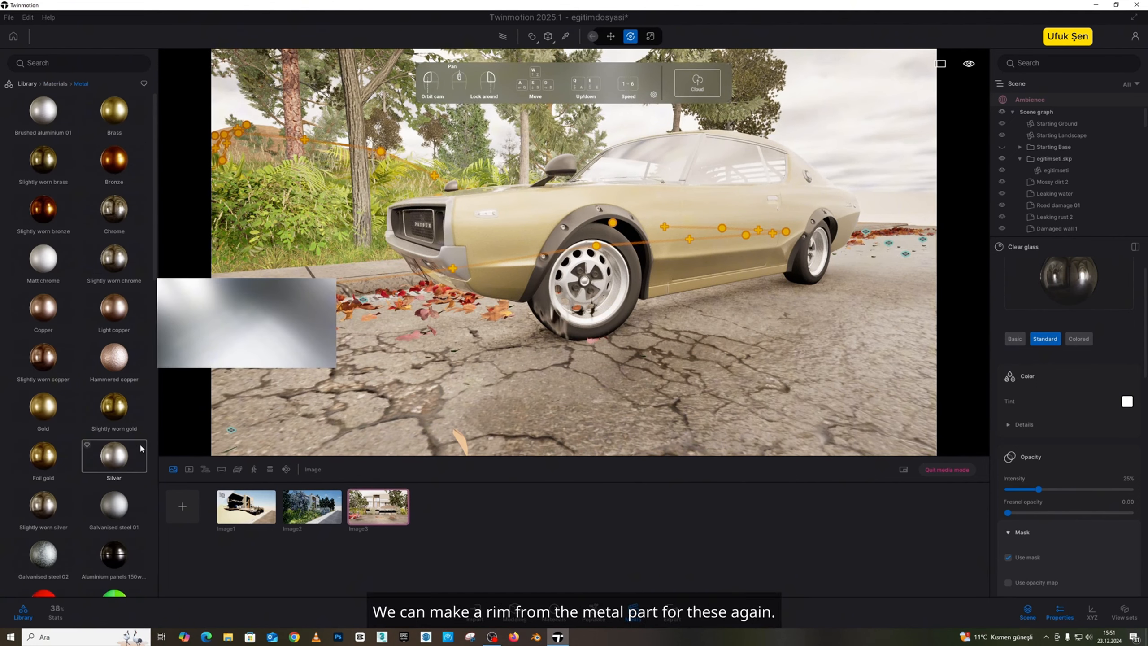
{"action": "left_click_drag", "start_coordinate": [141, 448], "coordinate": [605, 291]}
{"action": "scroll", "coordinate": [605, 292], "scroll_direction": "up", "scroll_amount": 3}
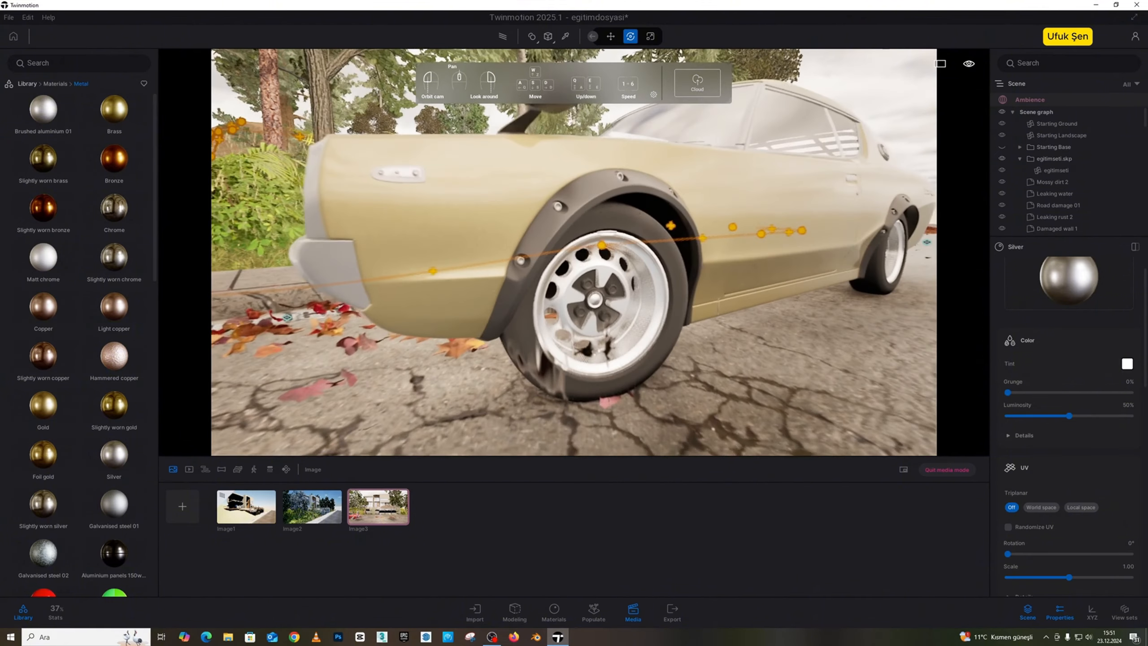
- Apply the Winter tire material to the Datsun's wheels and inspect the front tire up close
{"action": "left_click", "coordinate": [61, 84]}
{"action": "scroll", "coordinate": [114, 483], "scroll_direction": "down", "scroll_amount": 1}
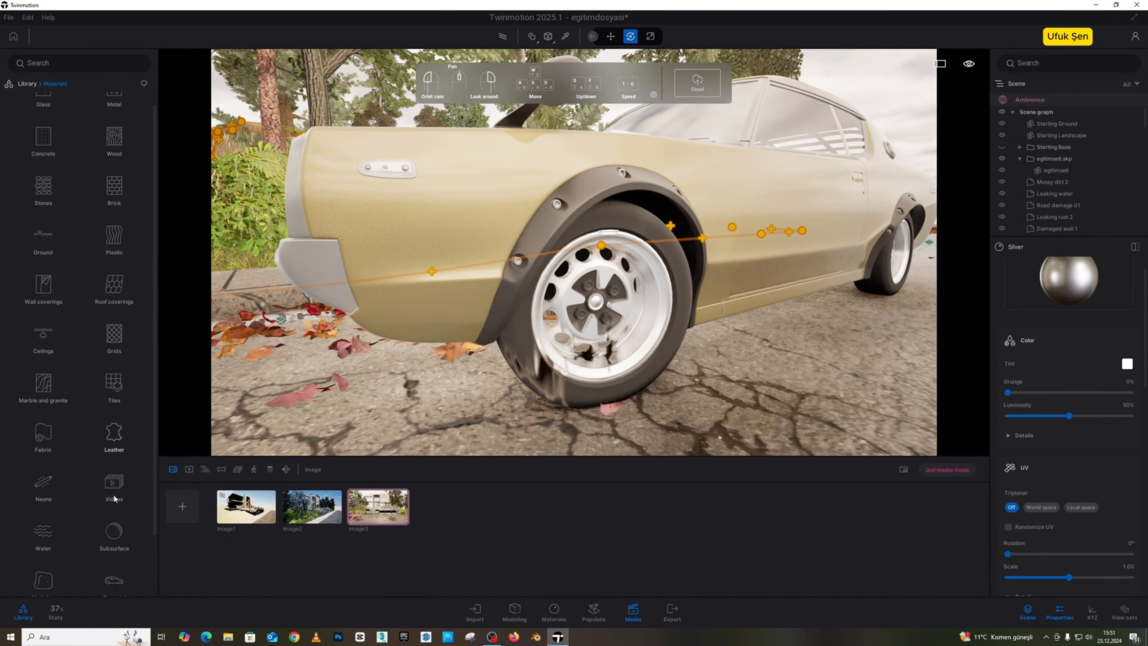
{"action": "scroll", "coordinate": [114, 498], "scroll_direction": "down", "scroll_amount": 1}
{"action": "left_click", "coordinate": [43, 586]}
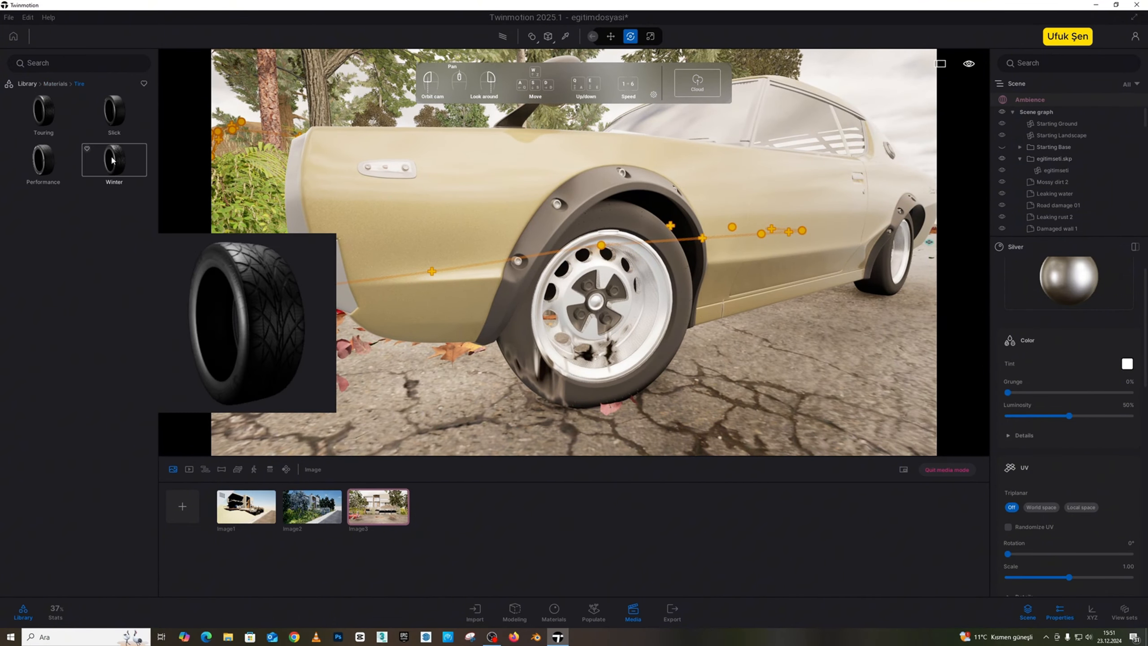
{"action": "left_click_drag", "start_coordinate": [113, 161], "coordinate": [609, 325]}
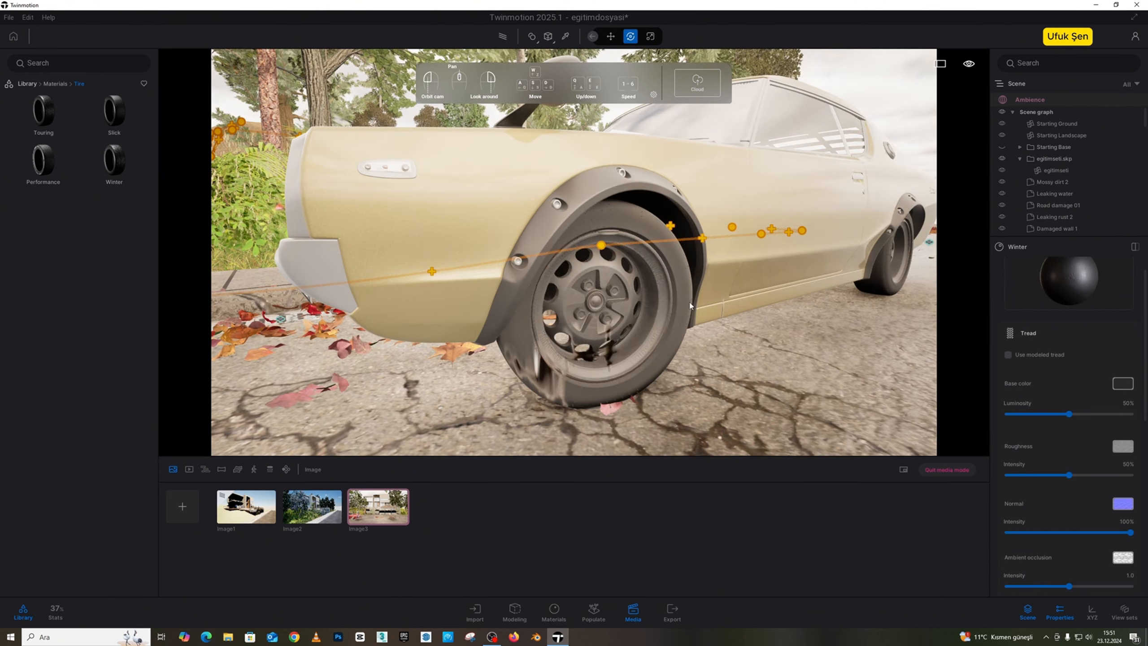
{"action": "middle_click_drag", "start_coordinate": [609, 325], "coordinate": [383, 325]}
{"action": "left_click_drag", "start_coordinate": [114, 160], "coordinate": [435, 248]}
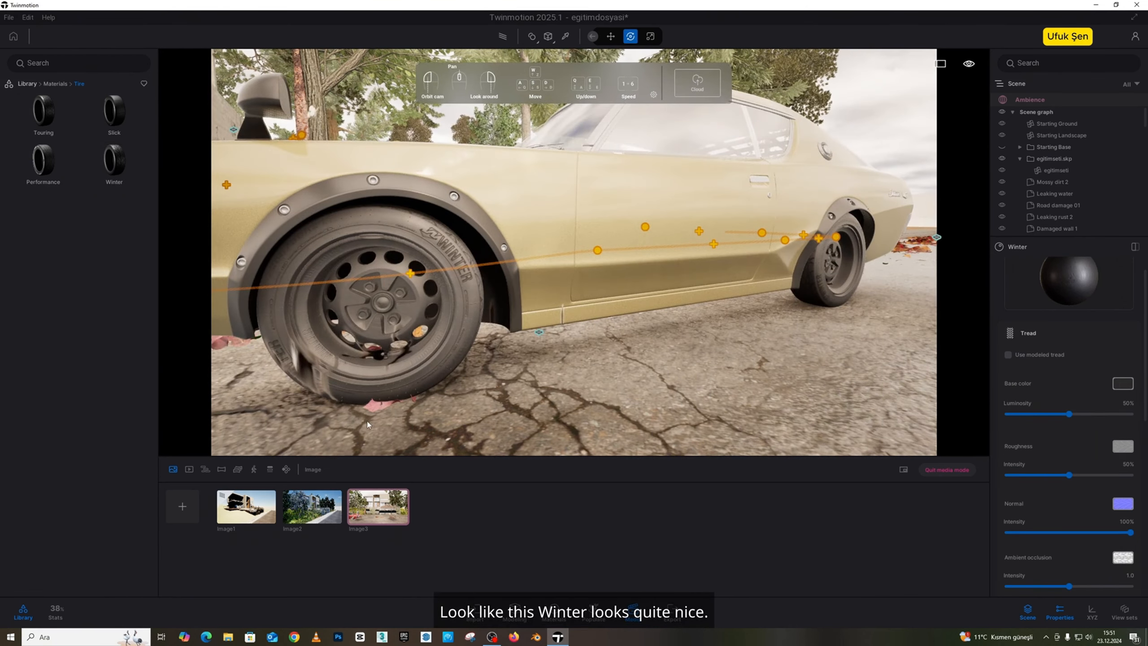
{"action": "right_click_drag", "start_coordinate": [367, 424], "coordinate": [334, 344]}
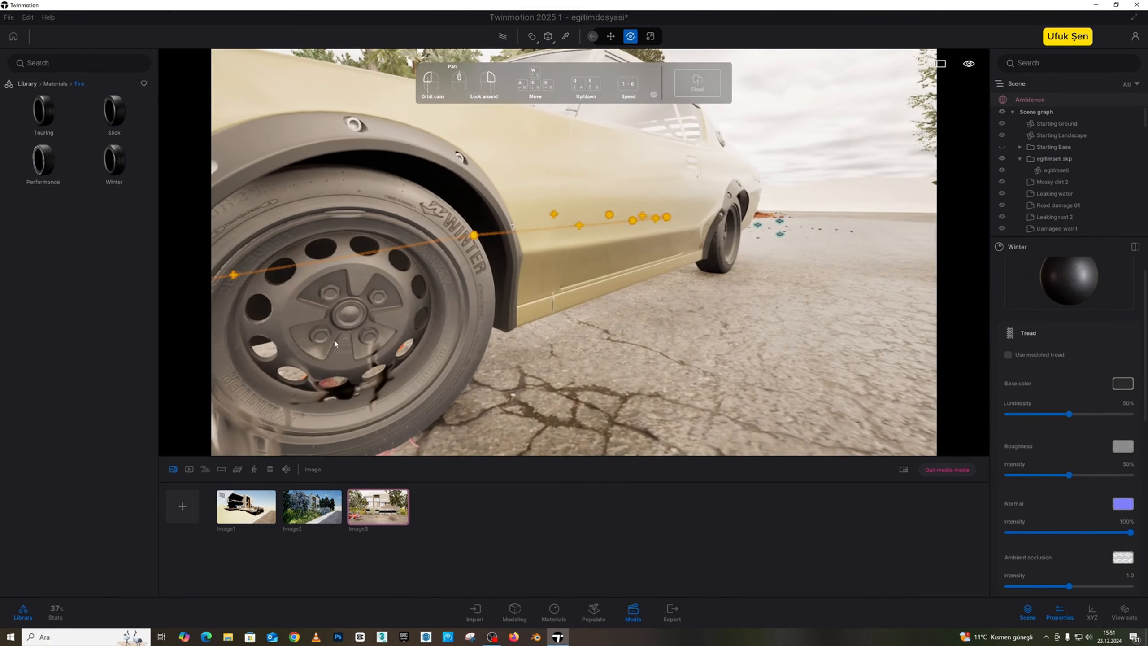
- Apply the Light copper metal material to the Datsun's wheel rims
{"action": "left_click", "coordinate": [55, 84]}
{"action": "left_click", "coordinate": [113, 113]}
{"action": "mouse_move", "coordinate": [113, 129]}
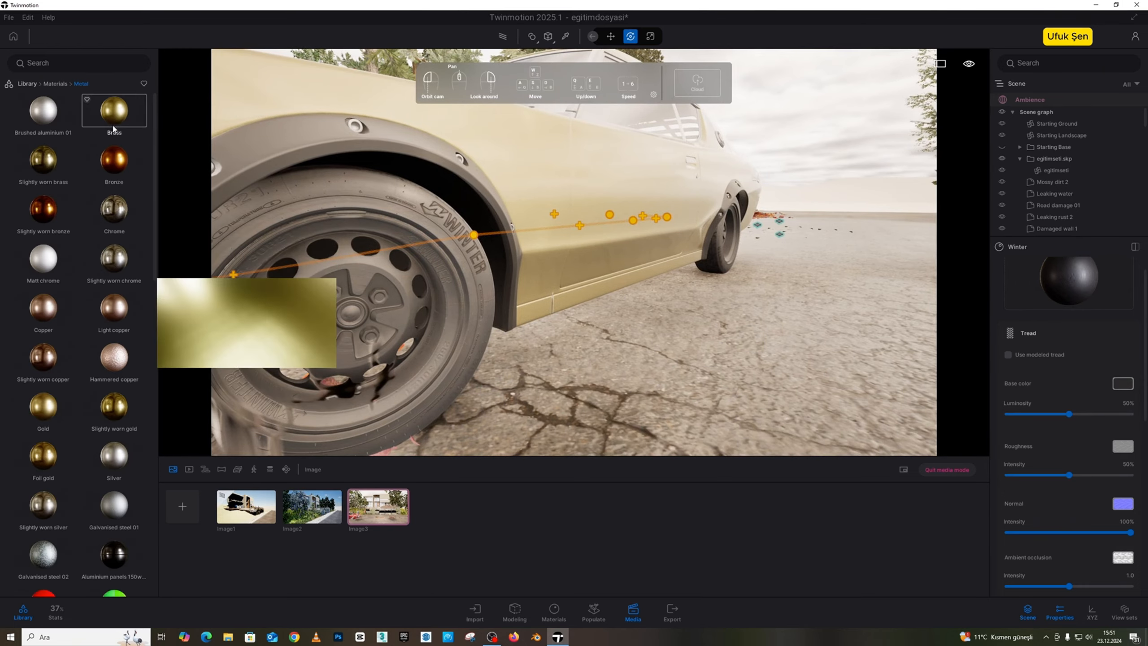
{"action": "left_click_drag", "start_coordinate": [114, 307], "coordinate": [369, 273]}
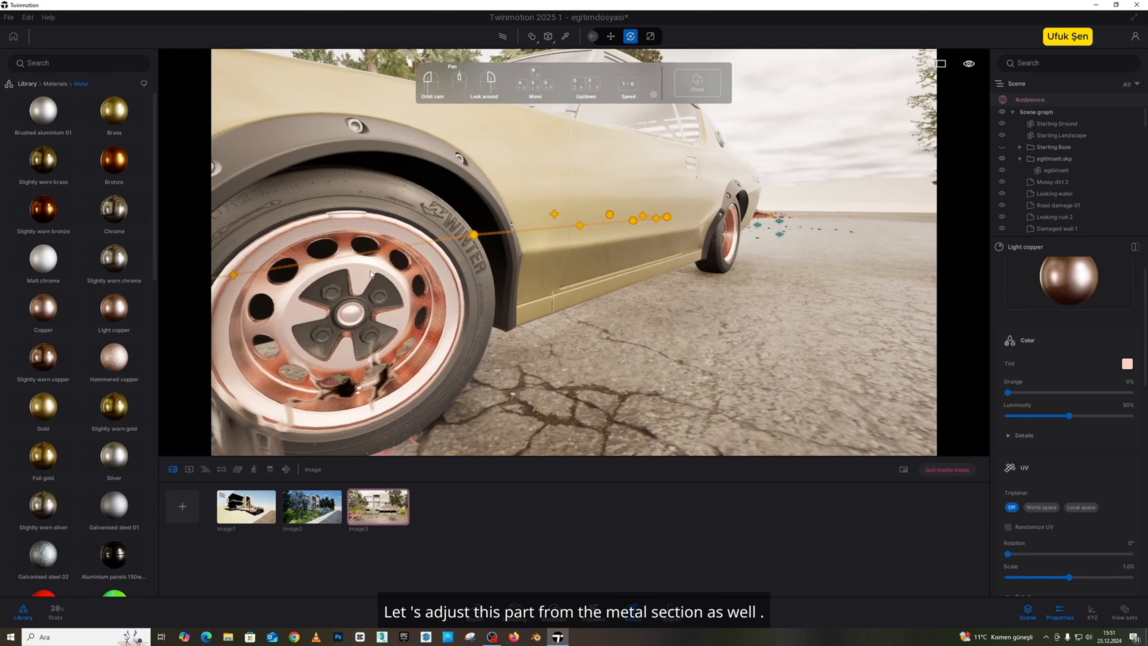
{"action": "scroll", "coordinate": [363, 270], "scroll_direction": "down", "scroll_amount": 3}
- Apply the Chrome metal material to the front grille and bumper of the Datsun
{"action": "key", "text": "a"}
{"action": "right_click_drag", "start_coordinate": [358, 266], "coordinate": [497, 266]}
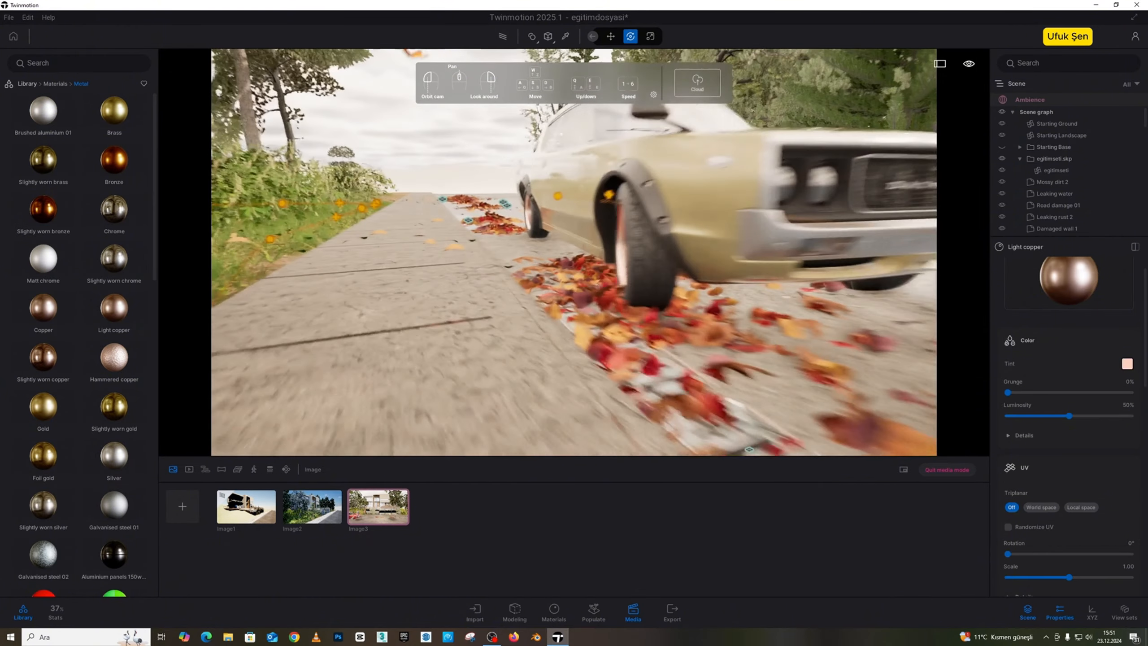
{"action": "key", "text": "d"}
{"action": "key", "text": "w"}
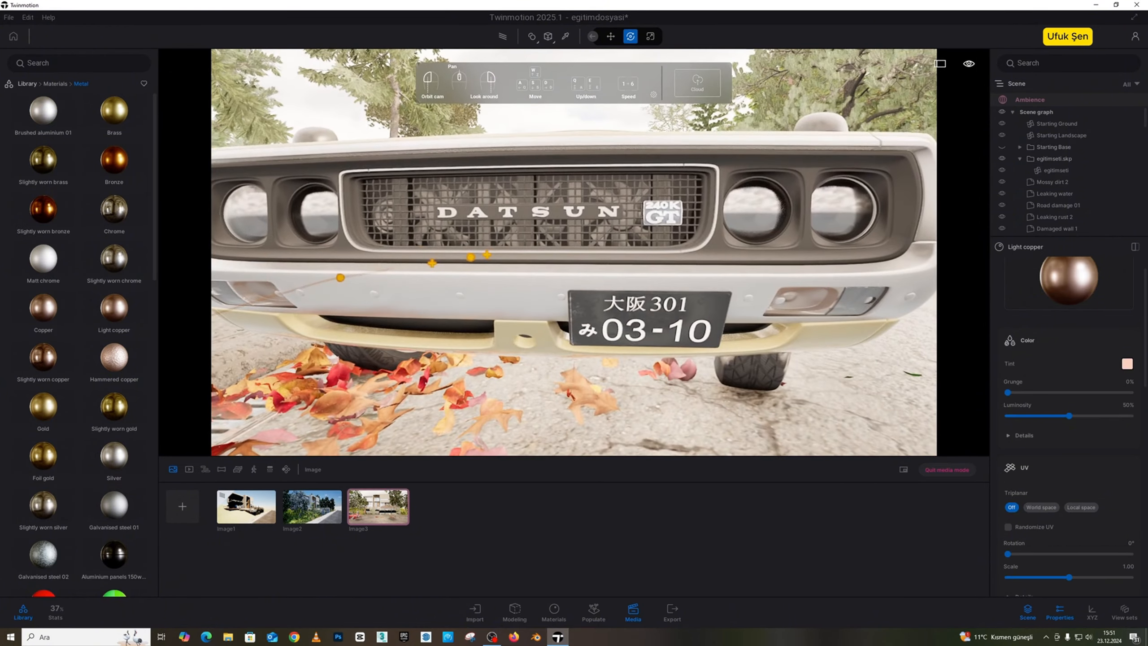
{"action": "key", "text": "w"}
{"action": "right_click_drag", "start_coordinate": [319, 241], "coordinate": [250, 238]}
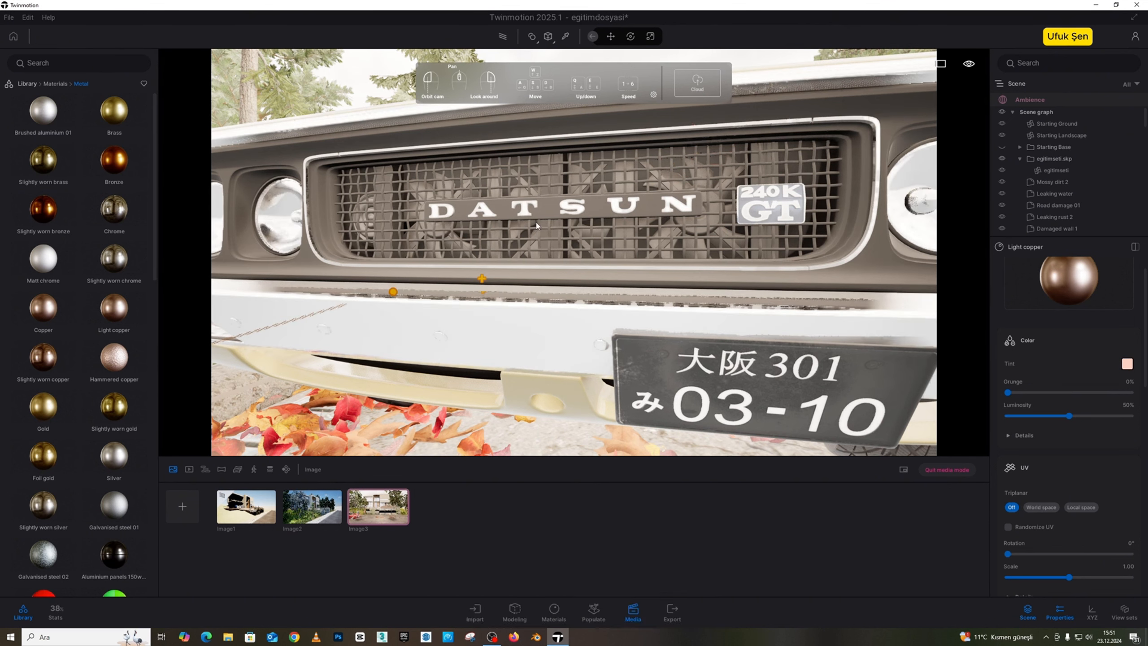
{"action": "key", "text": "ctrl+z"}
{"action": "scroll", "coordinate": [536, 225], "scroll_direction": "down", "scroll_amount": 5}
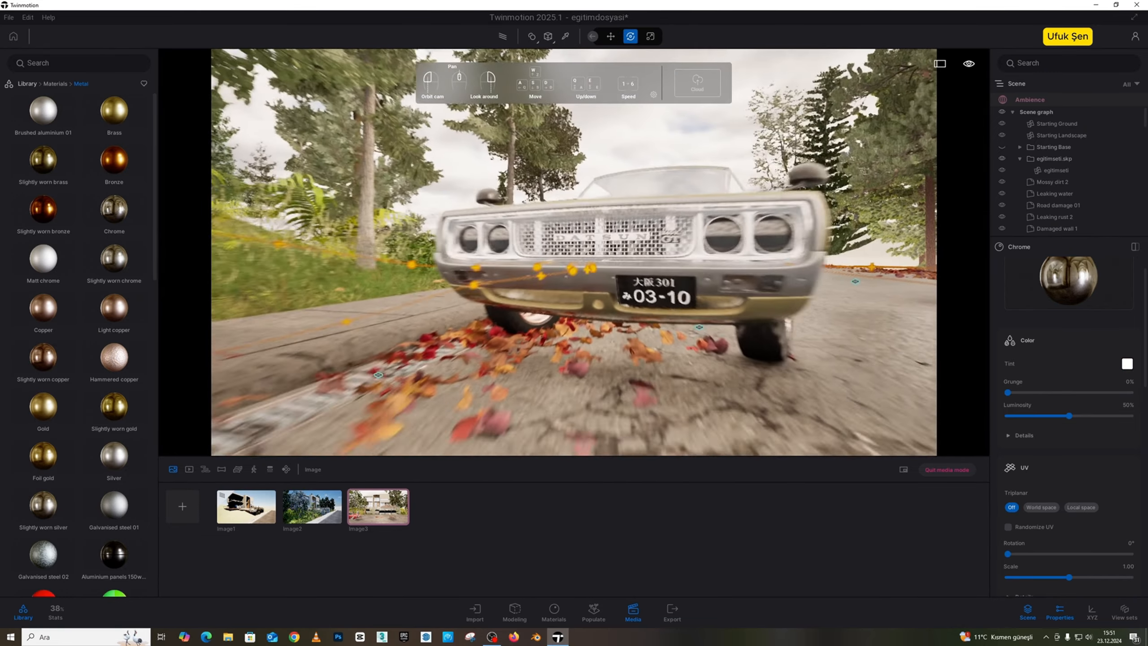
- Frame the Datsun and the sidewalk from the front and open the Business category of posed human characters
{"action": "left_click_drag", "start_coordinate": [393, 379], "coordinate": [704, 164]}
{"action": "scroll", "coordinate": [697, 210], "scroll_direction": "down", "scroll_amount": 4}
{"action": "left_click_drag", "start_coordinate": [587, 138], "coordinate": [782, 142]}
{"action": "right_click_drag", "start_coordinate": [573, 252], "coordinate": [625, 230]}
{"action": "key", "text": "w"}
{"action": "left_click", "coordinate": [55, 84]}
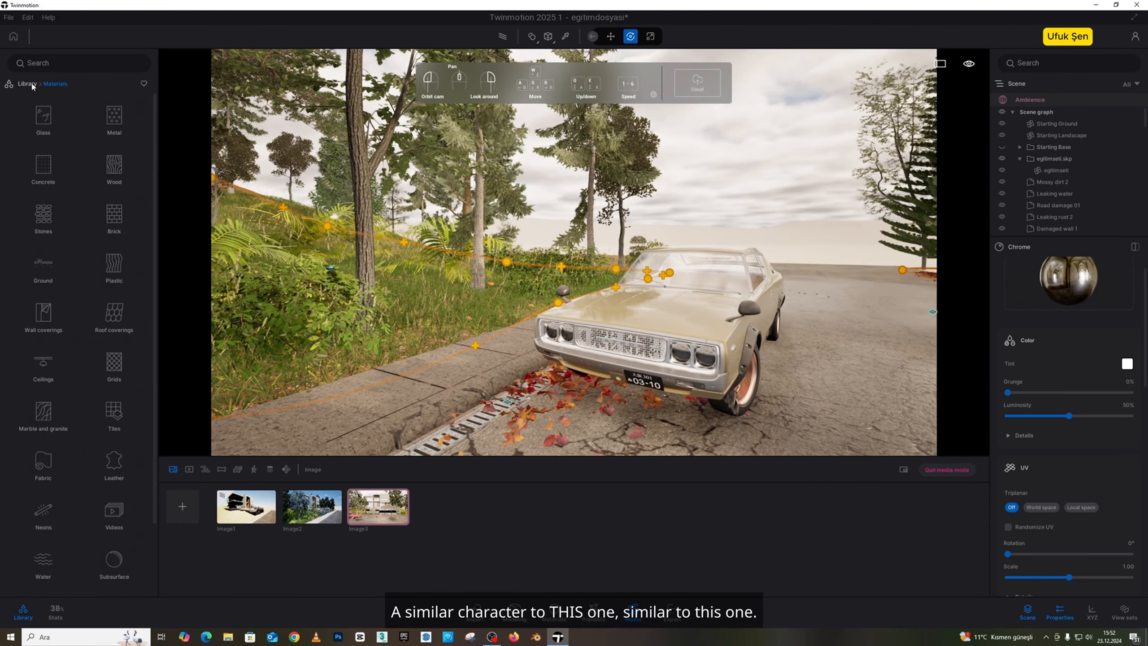
{"action": "left_click", "coordinate": [28, 84]}
{"action": "left_click", "coordinate": [63, 323]}
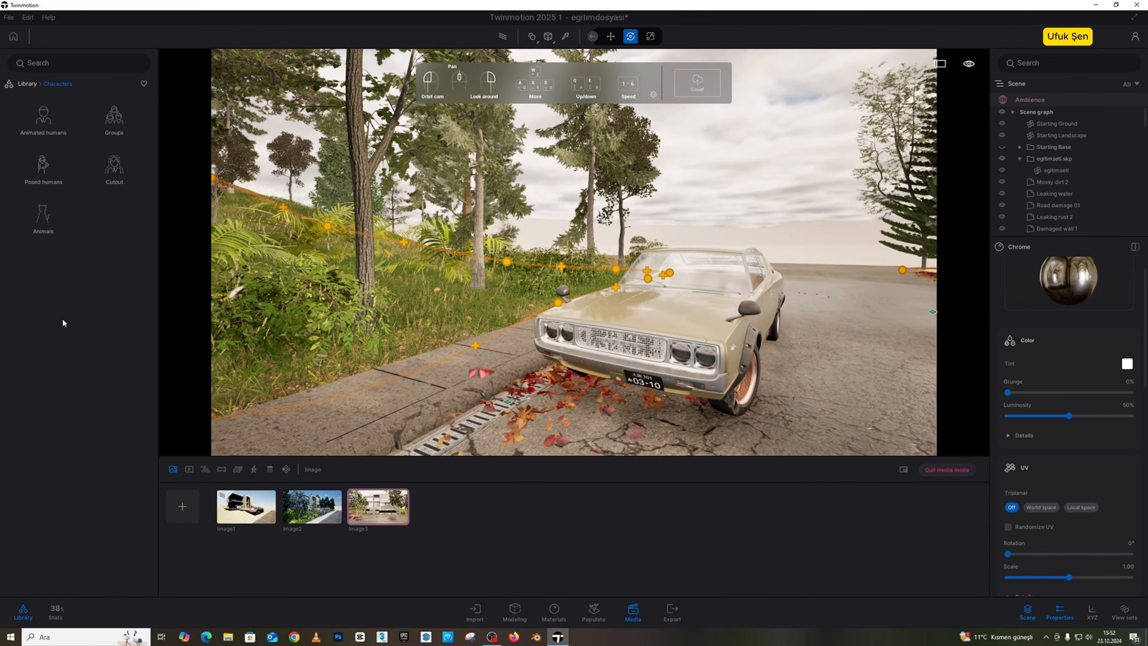
{"action": "left_click", "coordinate": [44, 163]}
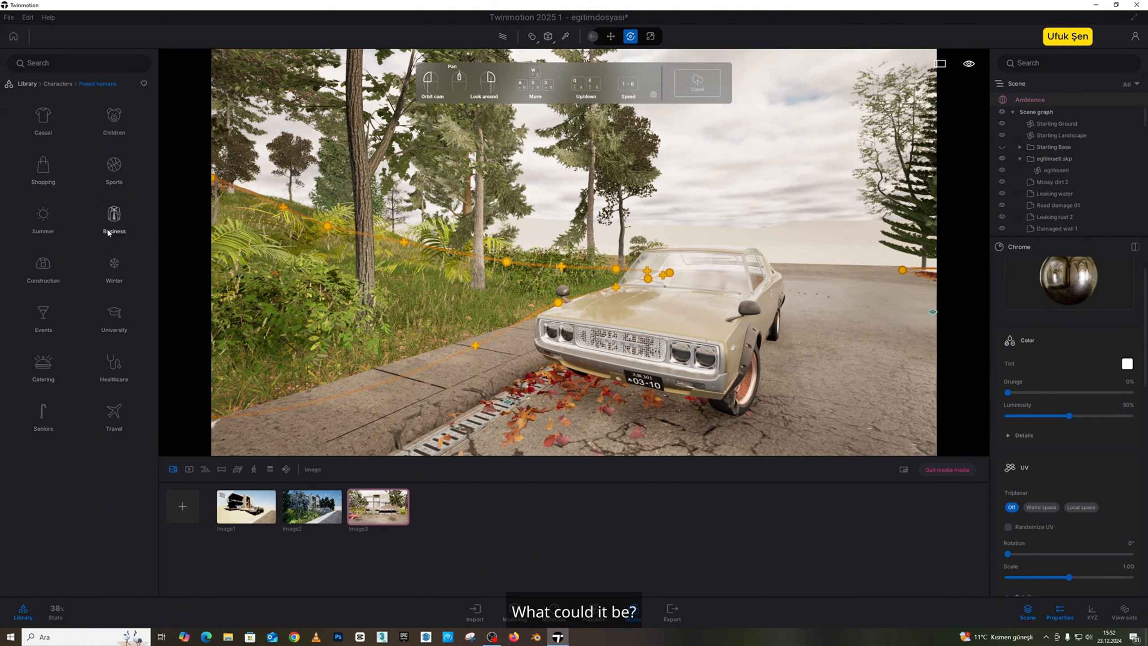
{"action": "left_click", "coordinate": [116, 215]}
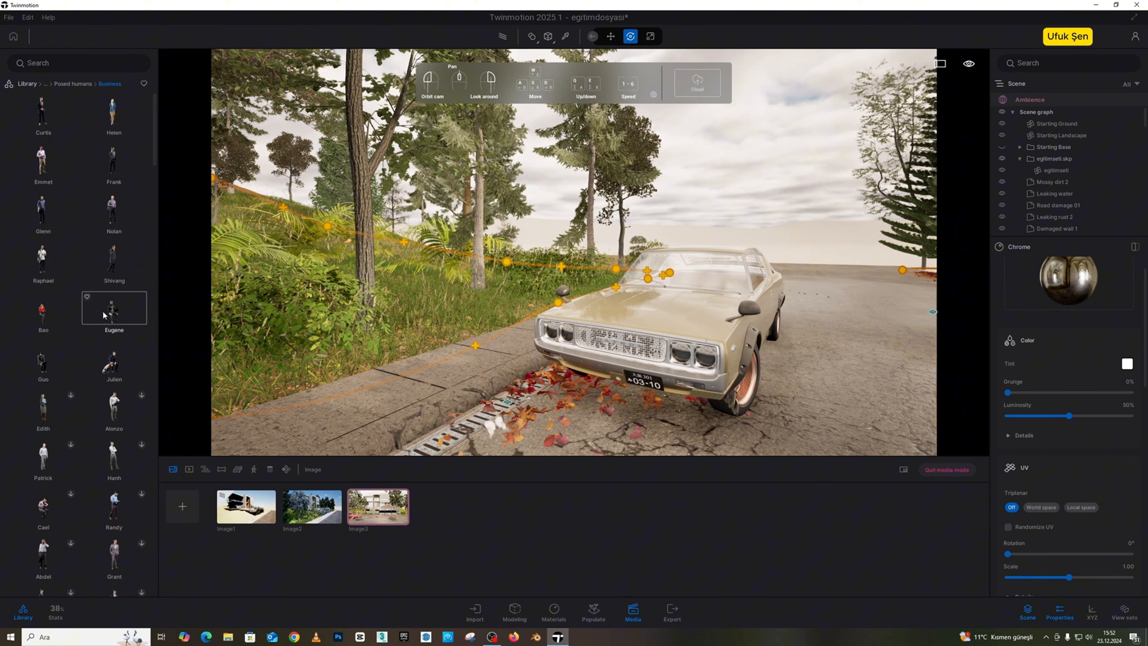
- Download the Alonzo, Hanh and Finnegan character assets from the Business posed humans
{"action": "scroll", "coordinate": [121, 373], "scroll_direction": "down", "scroll_amount": 1}
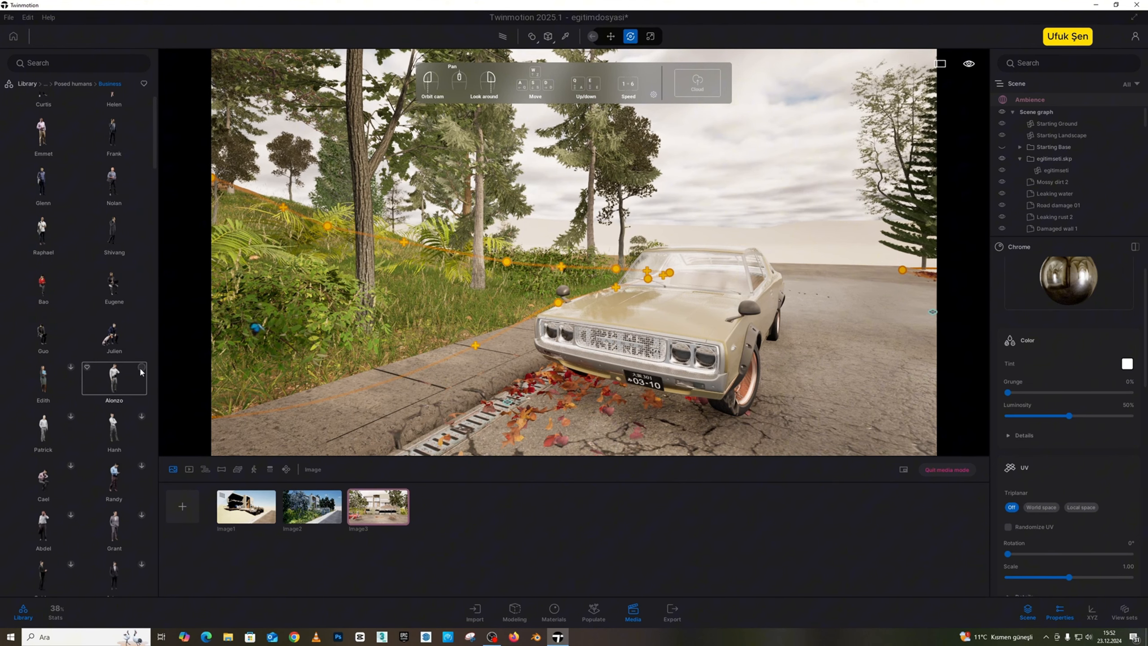
{"action": "scroll", "coordinate": [128, 402], "scroll_direction": "down", "scroll_amount": 2}
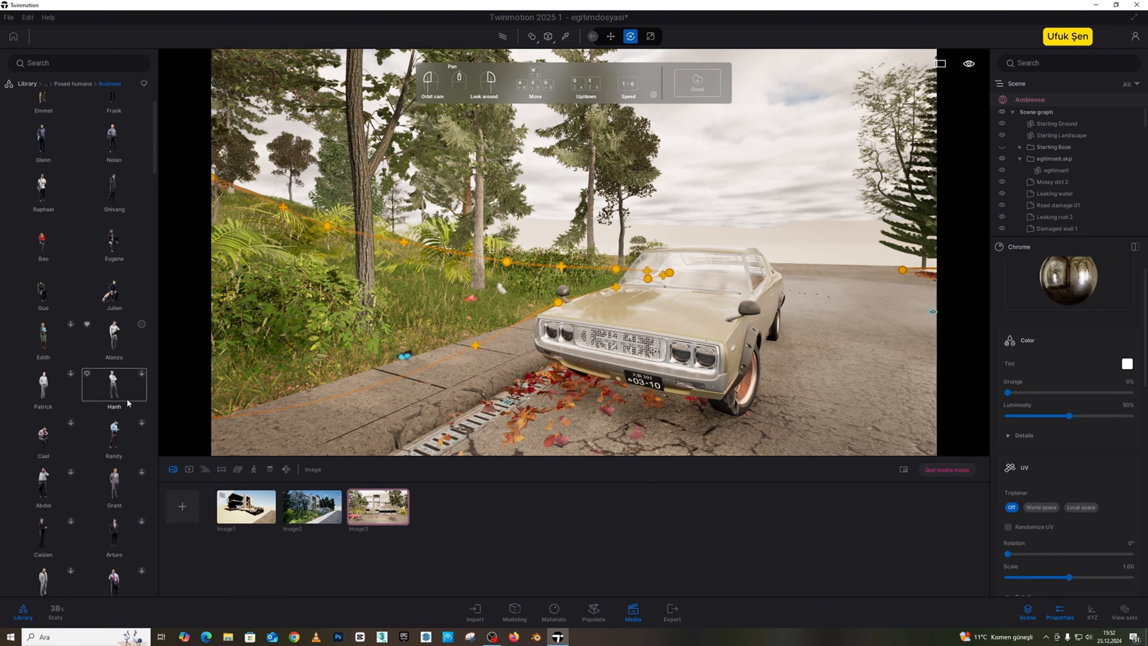
{"action": "left_click", "coordinate": [140, 377]}
{"action": "scroll", "coordinate": [136, 382], "scroll_direction": "down", "scroll_amount": 4}
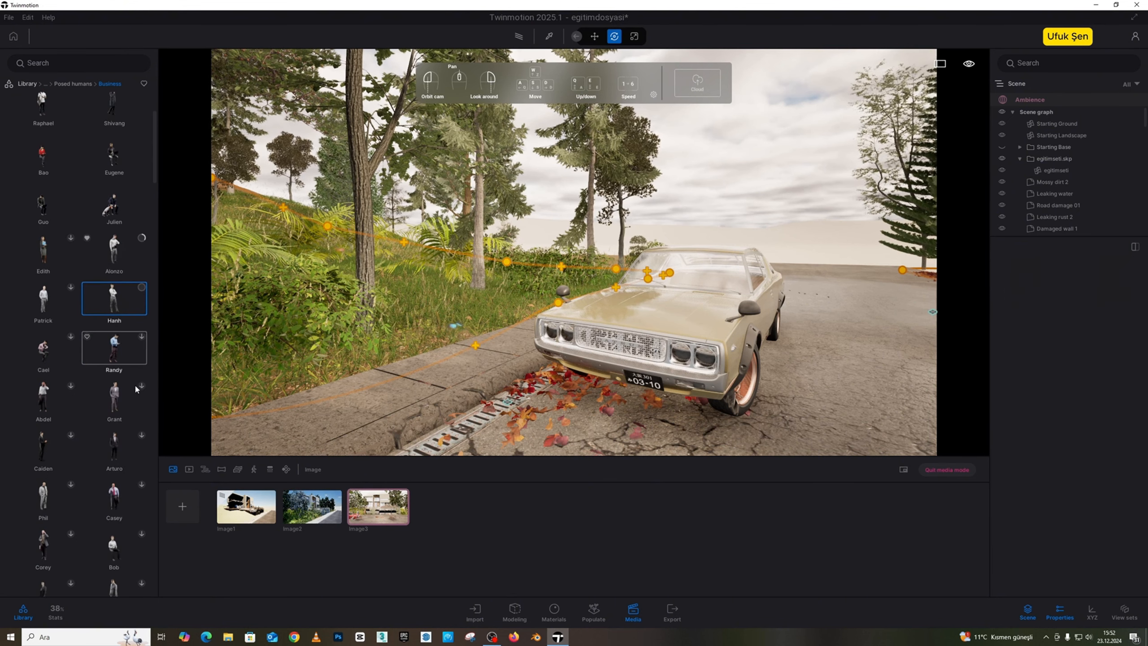
{"action": "scroll", "coordinate": [125, 398], "scroll_direction": "down", "scroll_amount": 6}
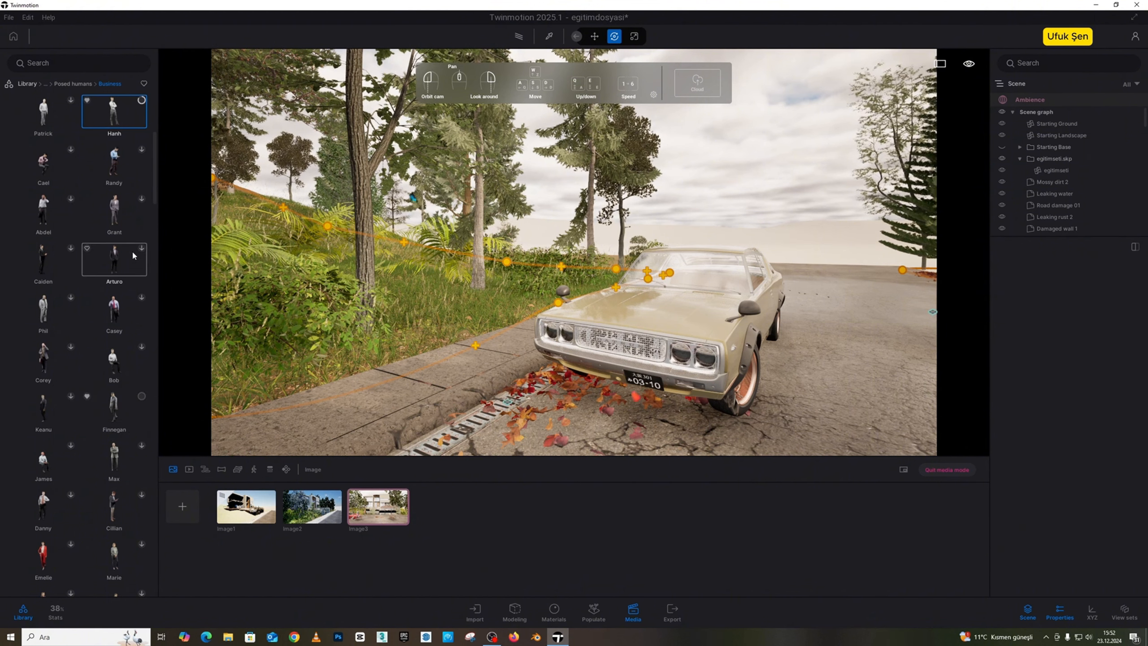
{"action": "scroll", "coordinate": [132, 249], "scroll_direction": "up", "scroll_amount": 2}
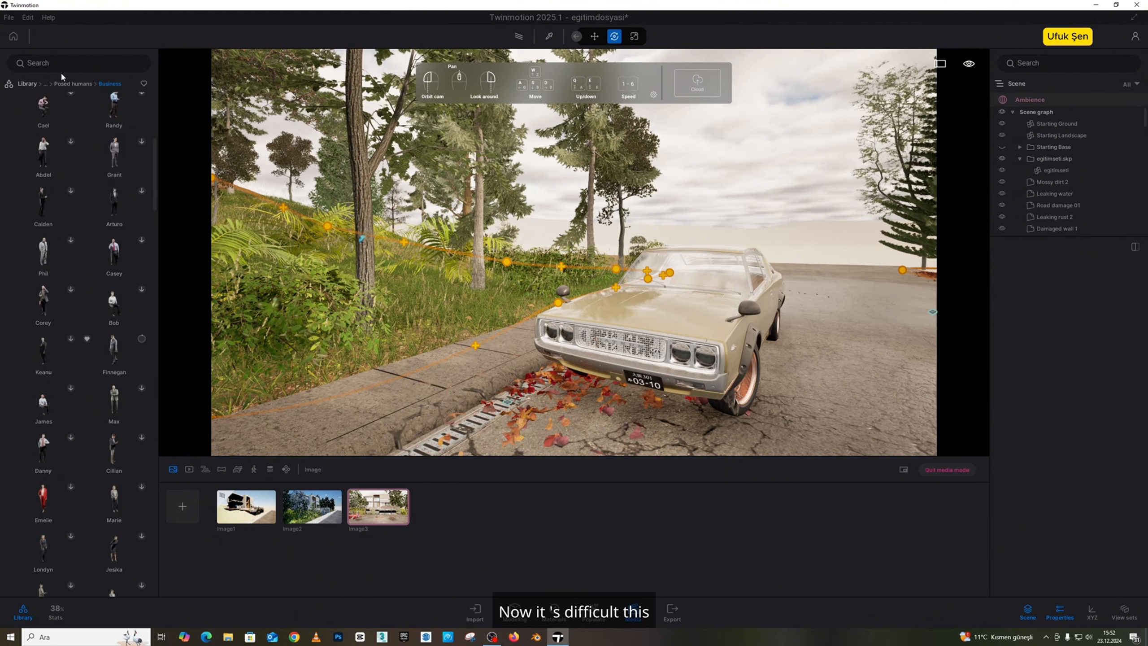
- Browse the Casual posed humans and open the Winter category
{"action": "left_click", "coordinate": [73, 83]}
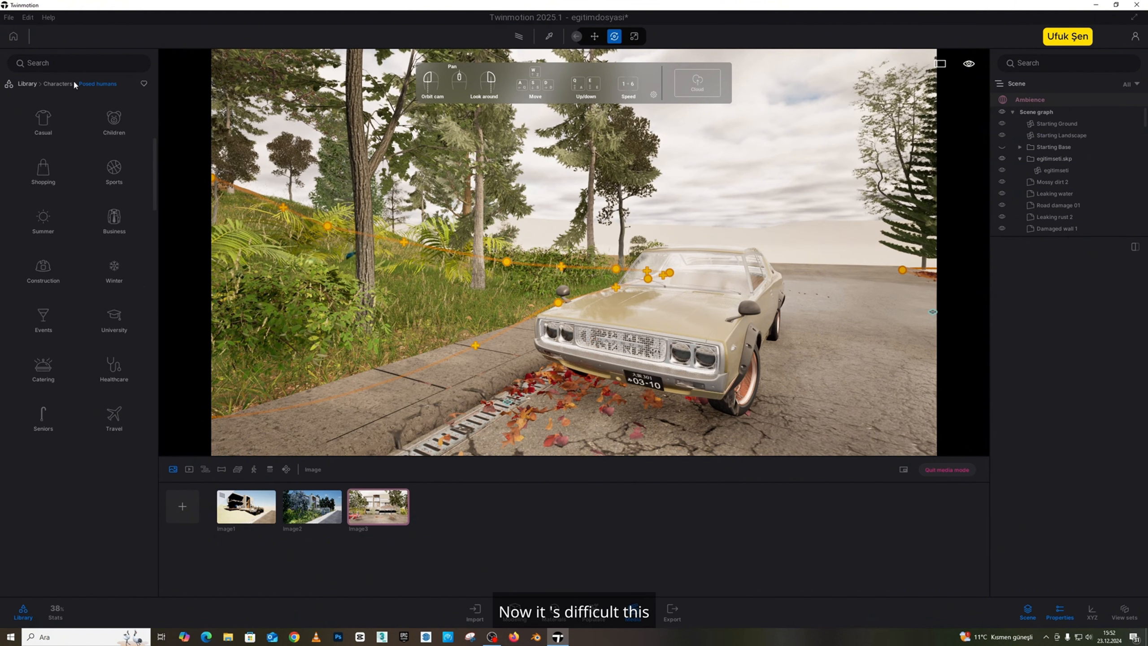
{"action": "left_click", "coordinate": [43, 116]}
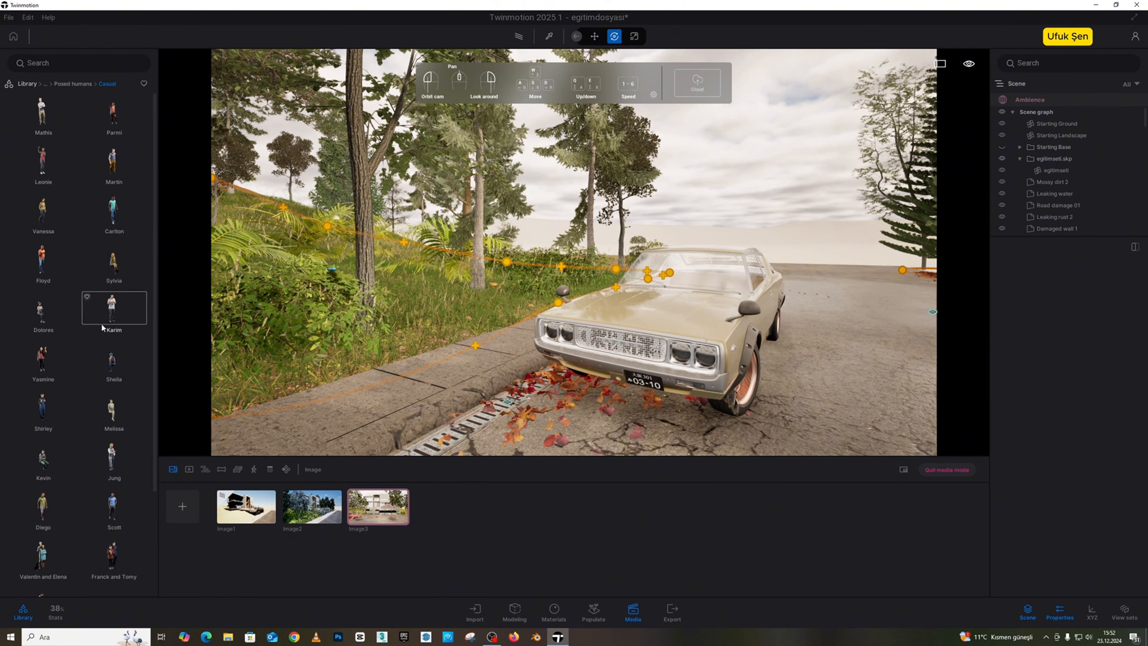
{"action": "scroll", "coordinate": [113, 316], "scroll_direction": "down", "scroll_amount": 3}
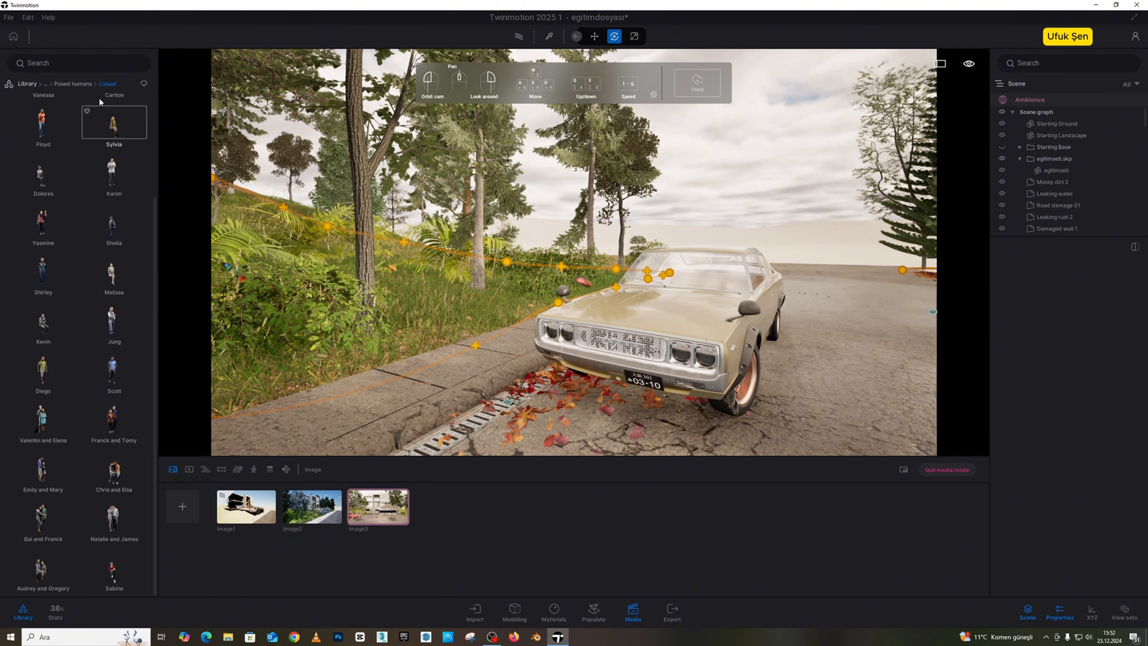
{"action": "left_click", "coordinate": [82, 84]}
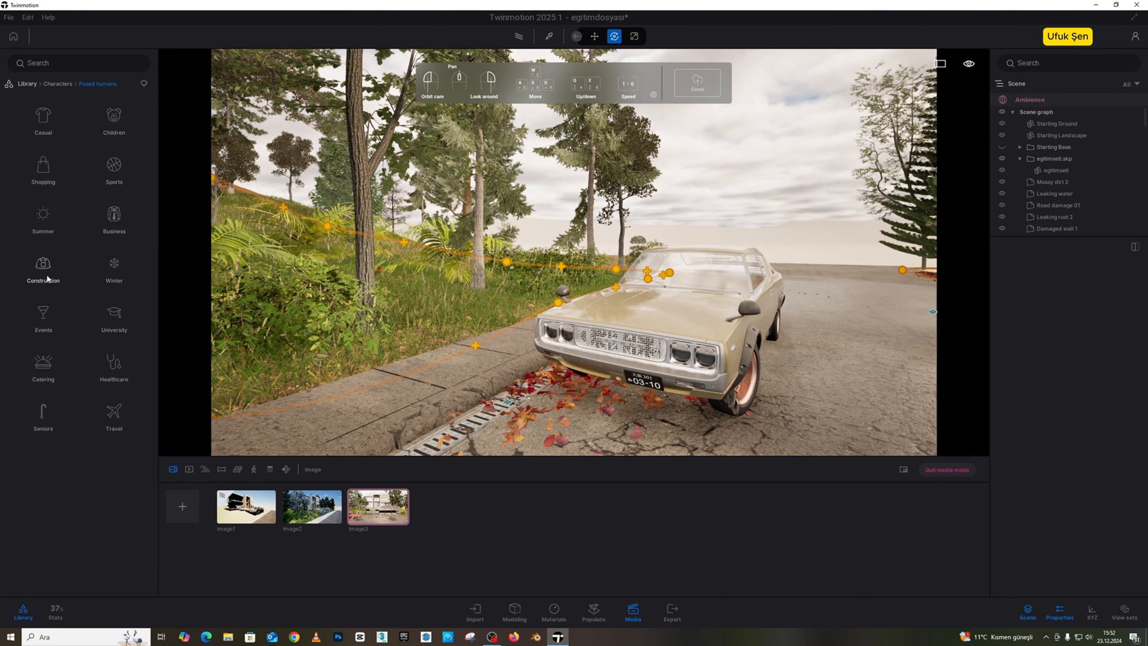
{"action": "left_click", "coordinate": [122, 264]}
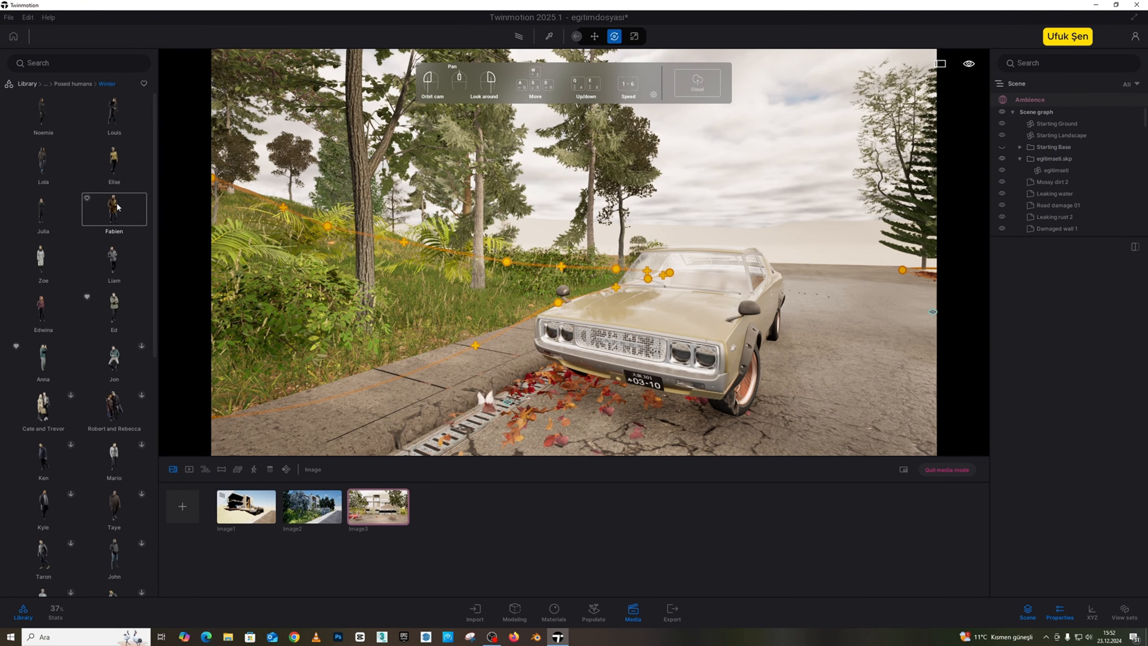
- Try the Fabien character on the sidewalk beside the Datsun and delete it
{"action": "left_click_drag", "start_coordinate": [117, 207], "coordinate": [508, 343]}
{"action": "key", "text": "Delete"}
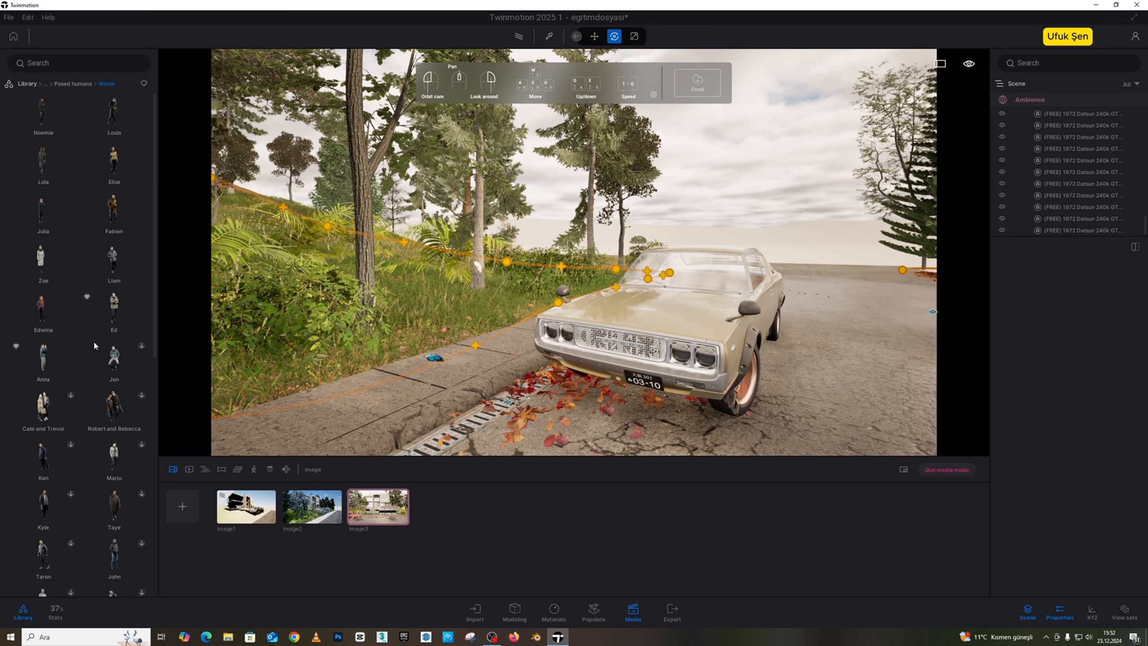
- Download the John and Seann character assets from the Winter posed humans
{"action": "scroll", "coordinate": [84, 385], "scroll_direction": "down", "scroll_amount": 3}
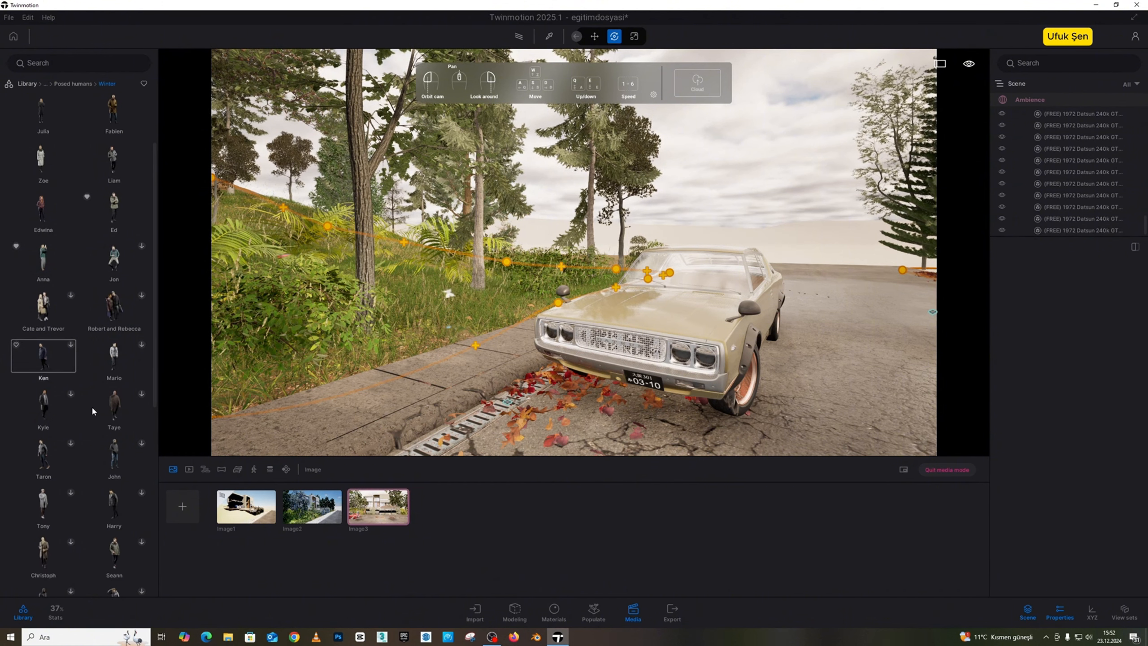
{"action": "left_click", "coordinate": [141, 386]}
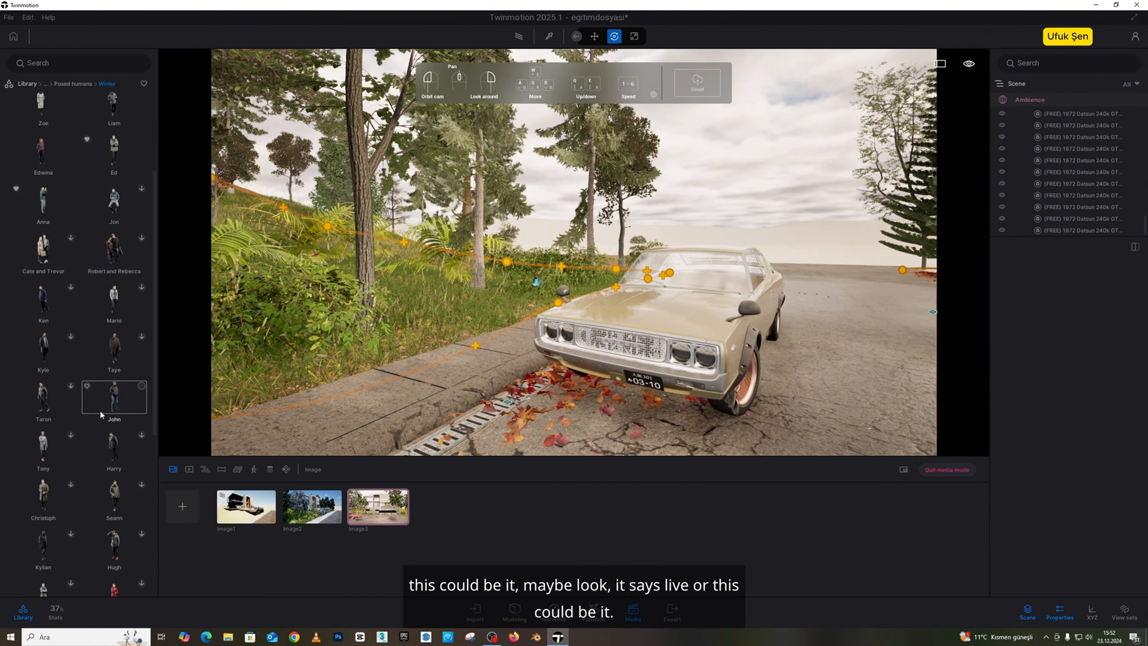
{"action": "left_click", "coordinate": [141, 485]}
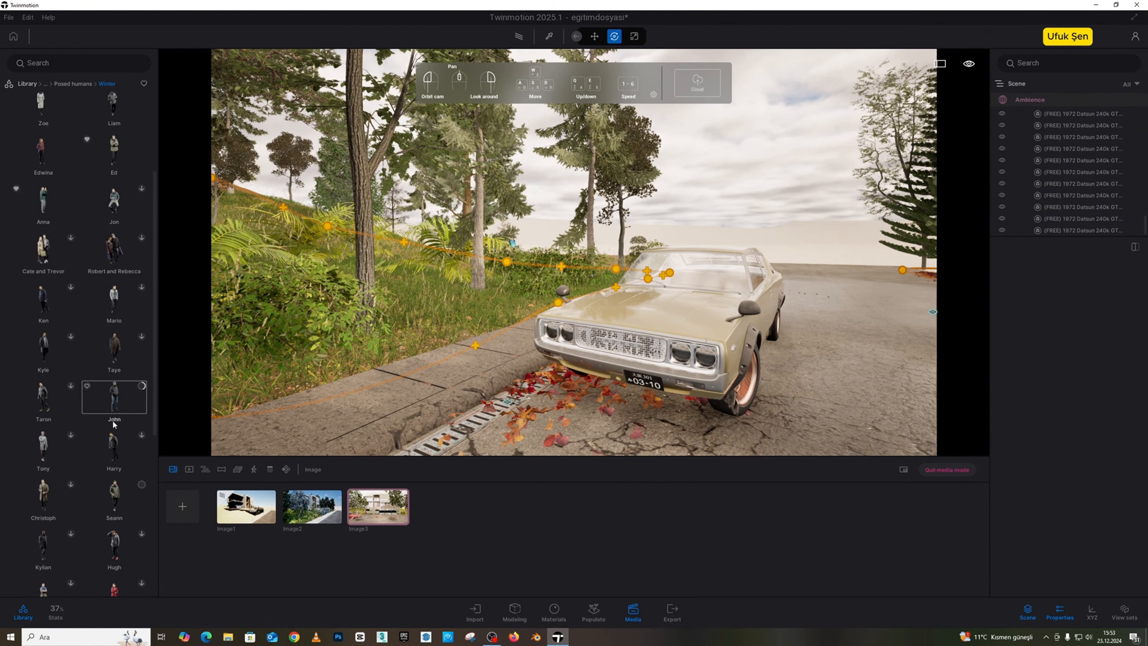
{"action": "scroll", "coordinate": [90, 440], "scroll_direction": "down", "scroll_amount": 2}
{"action": "scroll", "coordinate": [90, 442], "scroll_direction": "down", "scroll_amount": 1}
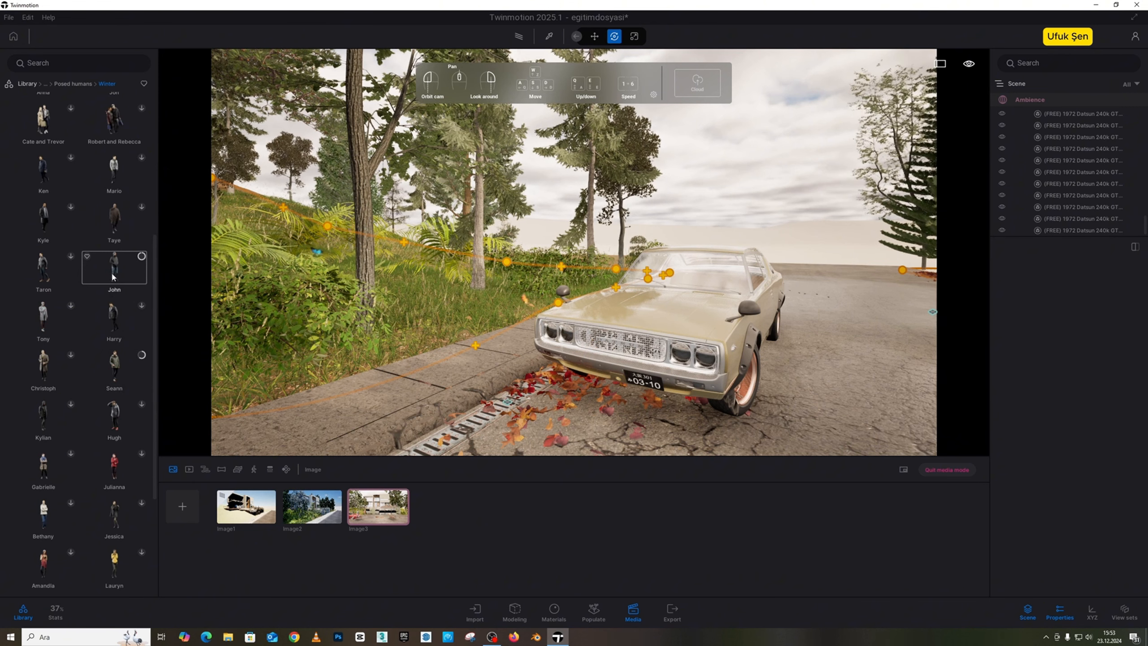
- Place the John character on the sidewalk beside the front of the Datsun and shift him slightly towards the car
{"action": "left_click_drag", "start_coordinate": [111, 275], "coordinate": [478, 361]}
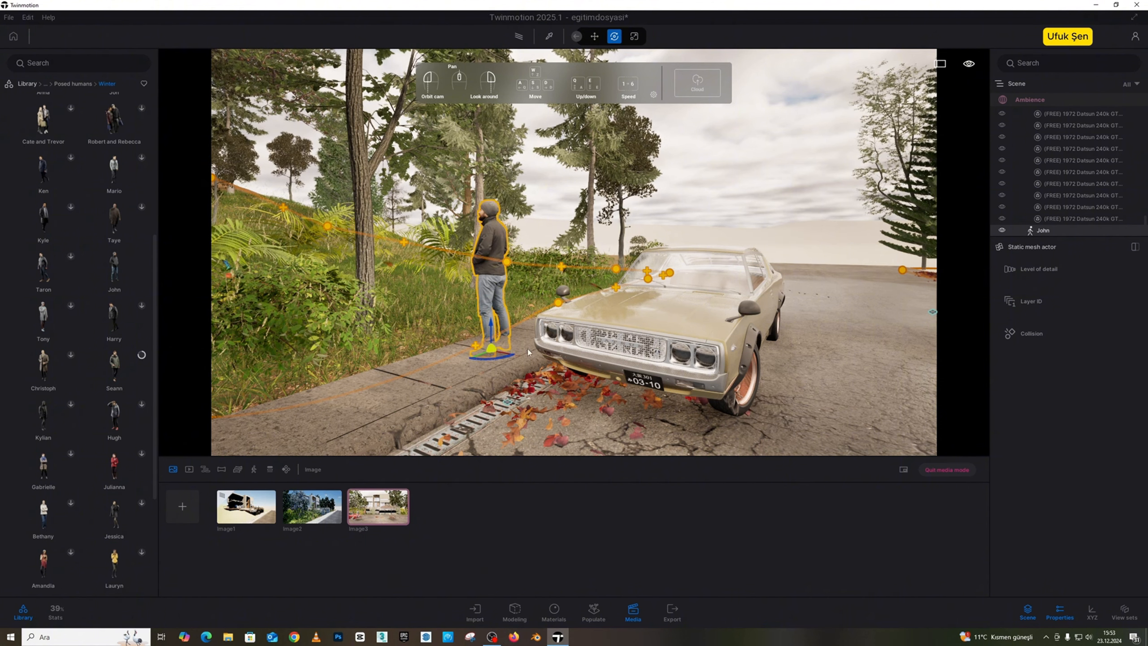
{"action": "mouse_move", "coordinate": [490, 349]}
{"action": "left_mouse_down"}
{"action": "mouse_move", "coordinate": [466, 348]}
{"action": "mouse_move", "coordinate": [507, 348]}
{"action": "left_mouse_up"}
{"action": "key", "text": "a"}
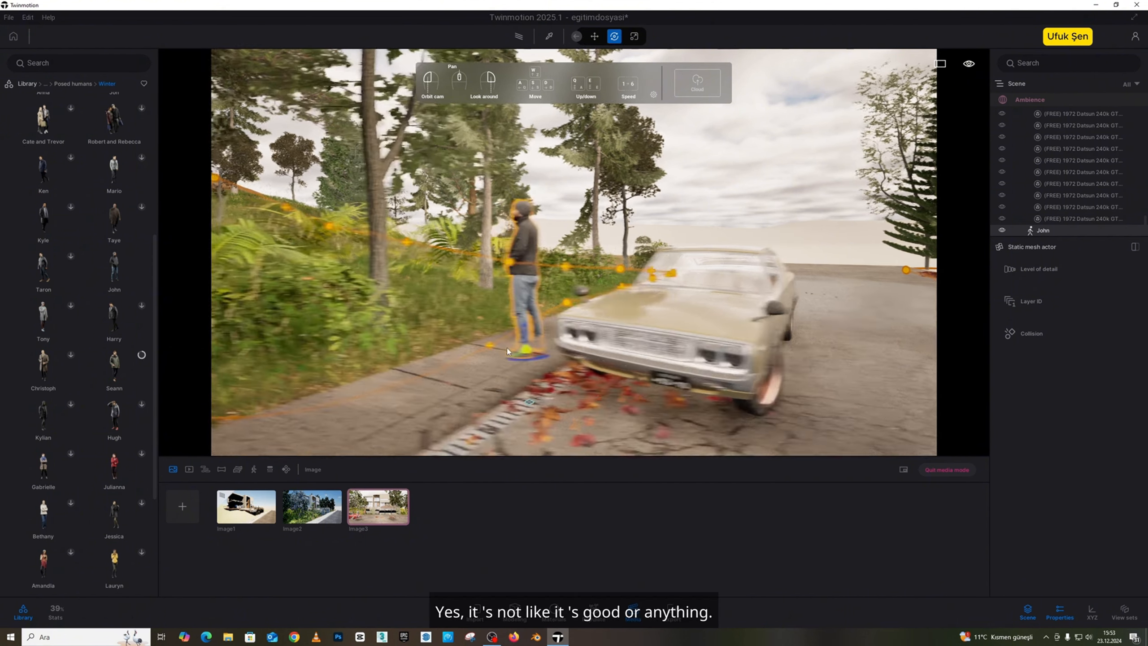
{"action": "key", "text": "w"}
{"action": "right_click_drag", "start_coordinate": [507, 352], "coordinate": [531, 391]}
{"action": "key", "text": "a"}
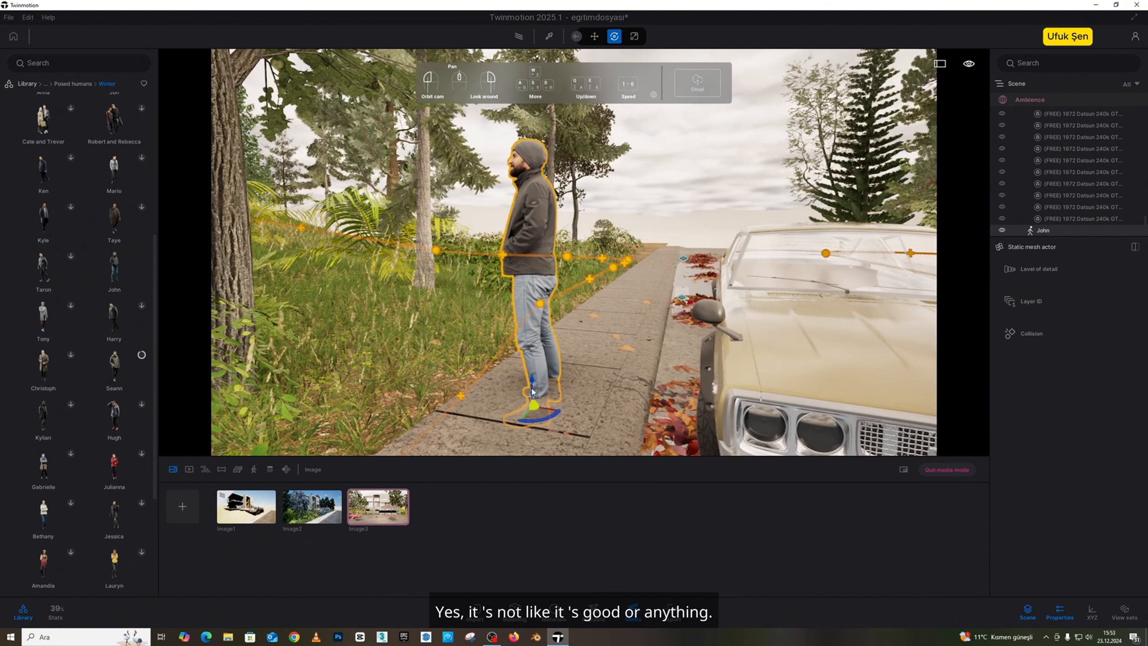
- Download the Mario character asset and rotate John by -10° on the sidewalk
{"action": "left_click_drag", "start_coordinate": [531, 391], "coordinate": [315, 233]}
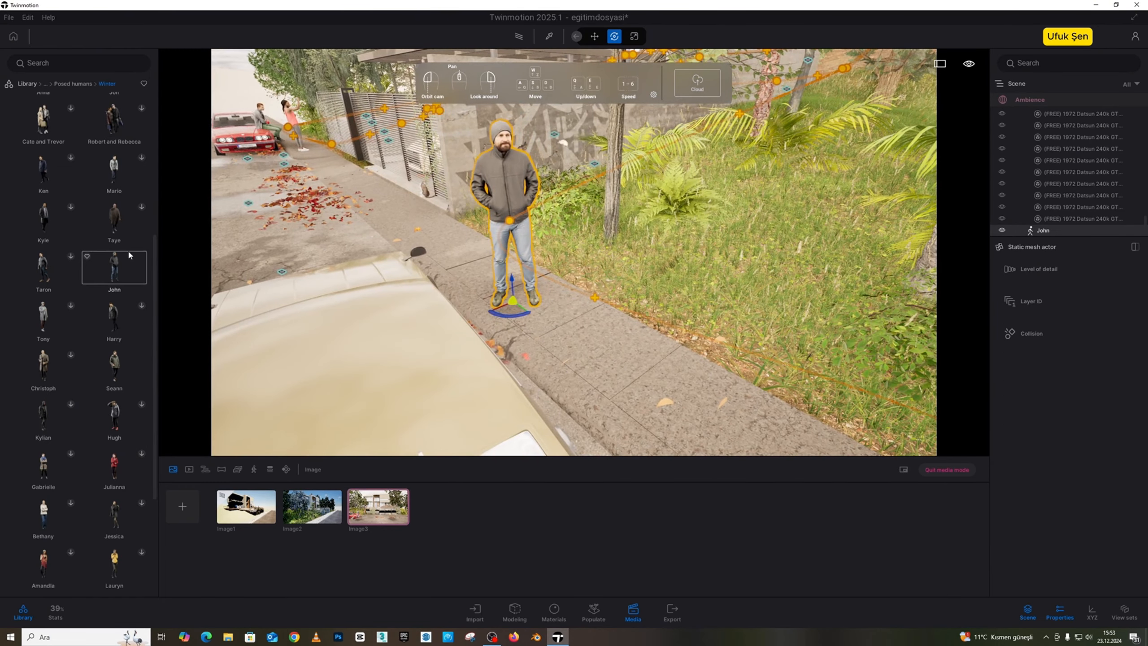
{"action": "left_click", "coordinate": [140, 161]}
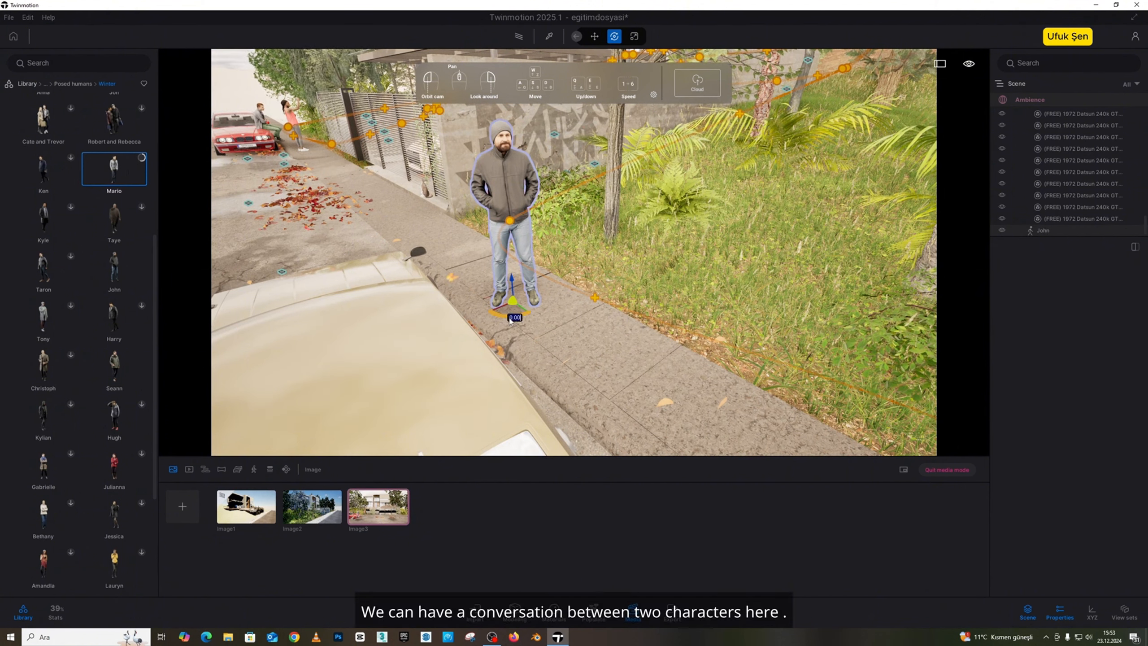
{"action": "left_click_drag", "start_coordinate": [514, 319], "coordinate": [522, 321]}
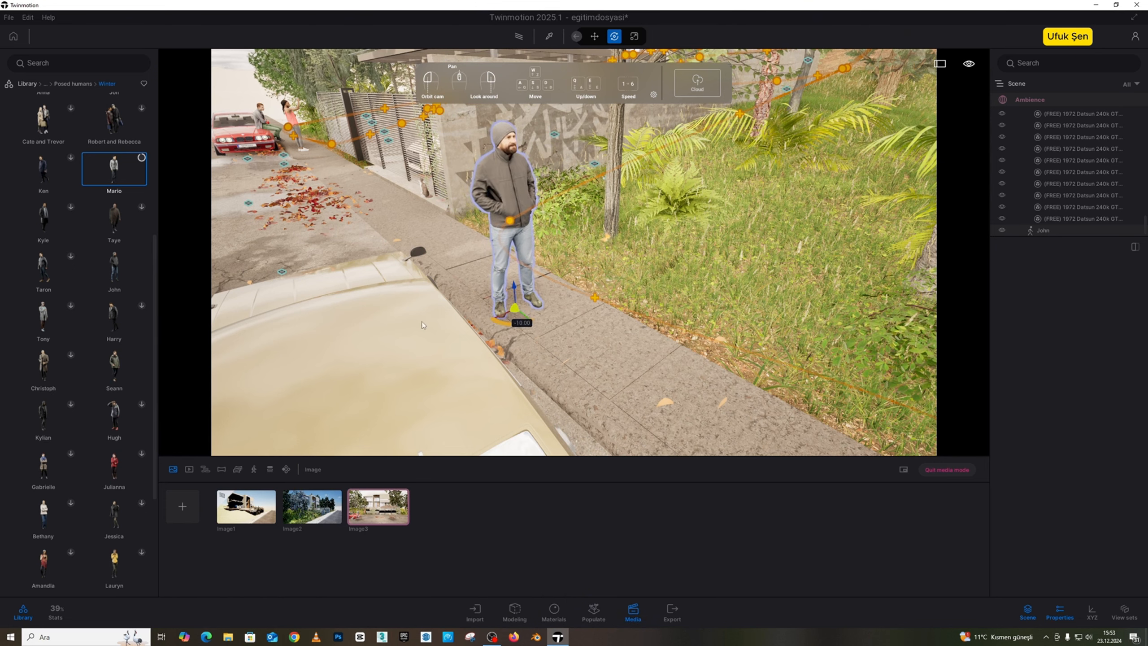
- Place the Mario character on the sidewalk next to John and turn him so the two appear to be talking
{"action": "left_click_drag", "start_coordinate": [126, 174], "coordinate": [583, 362]}
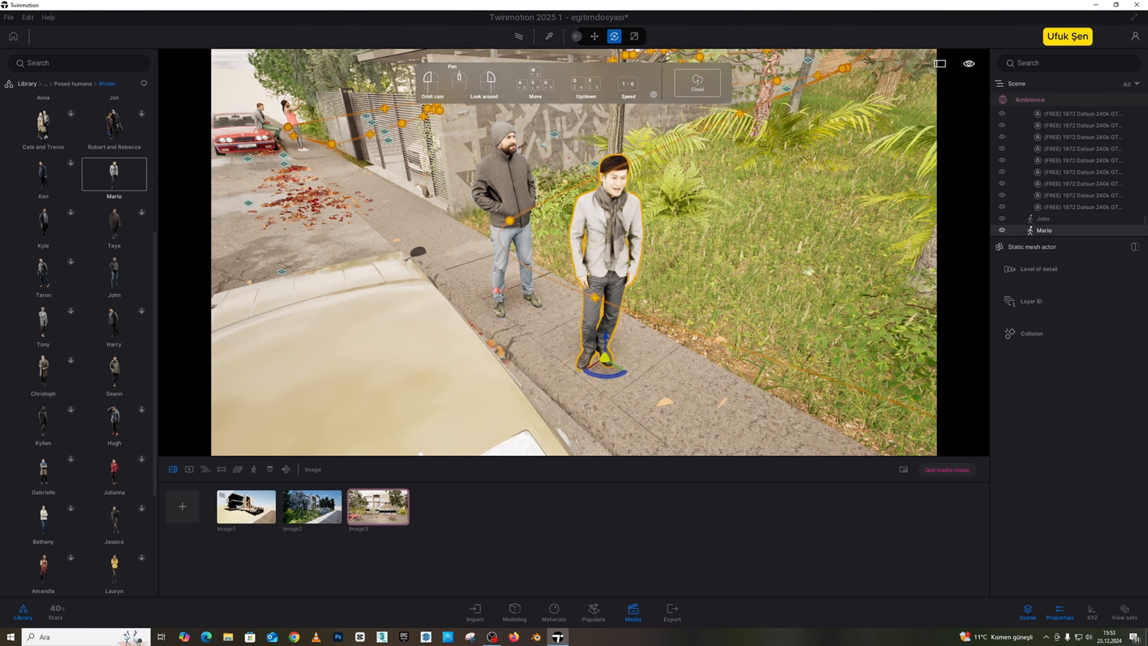
{"action": "left_click_drag", "start_coordinate": [519, 242], "coordinate": [508, 305]}
{"action": "scroll", "coordinate": [508, 305], "scroll_direction": "up", "scroll_amount": 3}
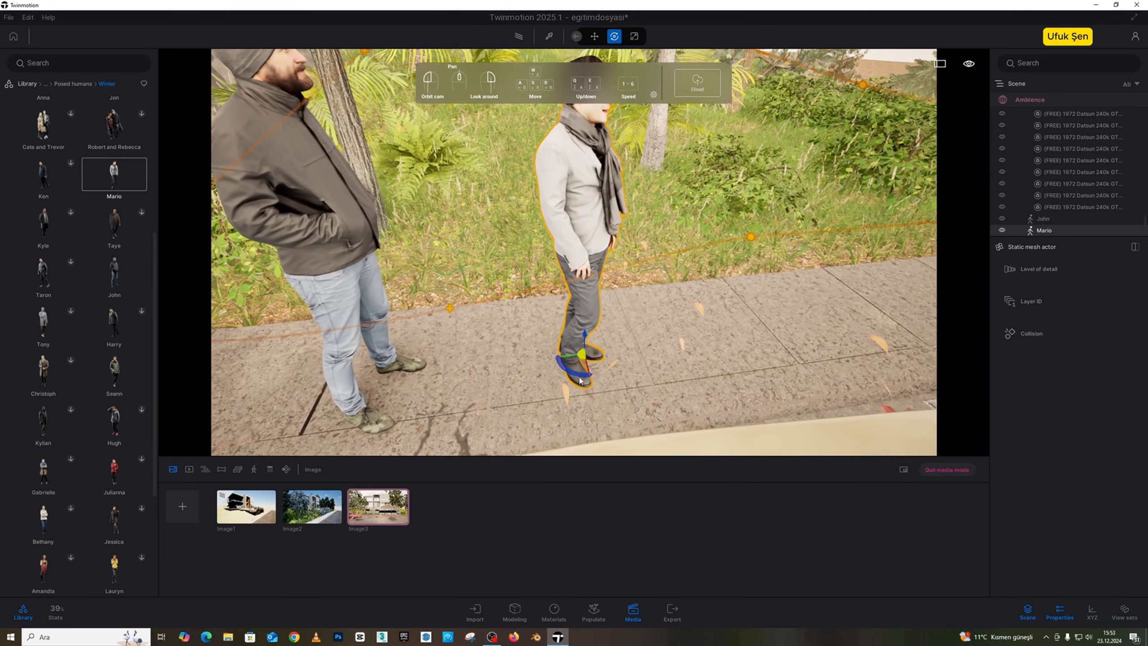
{"action": "left_click_drag", "start_coordinate": [559, 357], "coordinate": [333, 231]}
- Frame the street front of the house and save the project
{"action": "scroll", "coordinate": [485, 357], "scroll_direction": "down", "scroll_amount": 5}
{"action": "key", "text": "s"}
{"action": "right_click_drag", "start_coordinate": [333, 230], "coordinate": [226, 212]}
{"action": "key", "text": "w"}
{"action": "key", "text": "s"}
{"action": "key", "text": "w"}
{"action": "mouse_move", "coordinate": [492, 209]}
{"action": "right_mouse_down"}
{"action": "mouse_move", "coordinate": [524, 209]}
{"action": "mouse_move", "coordinate": [492, 209]}
{"action": "right_mouse_up"}
{"action": "key", "text": "d"}
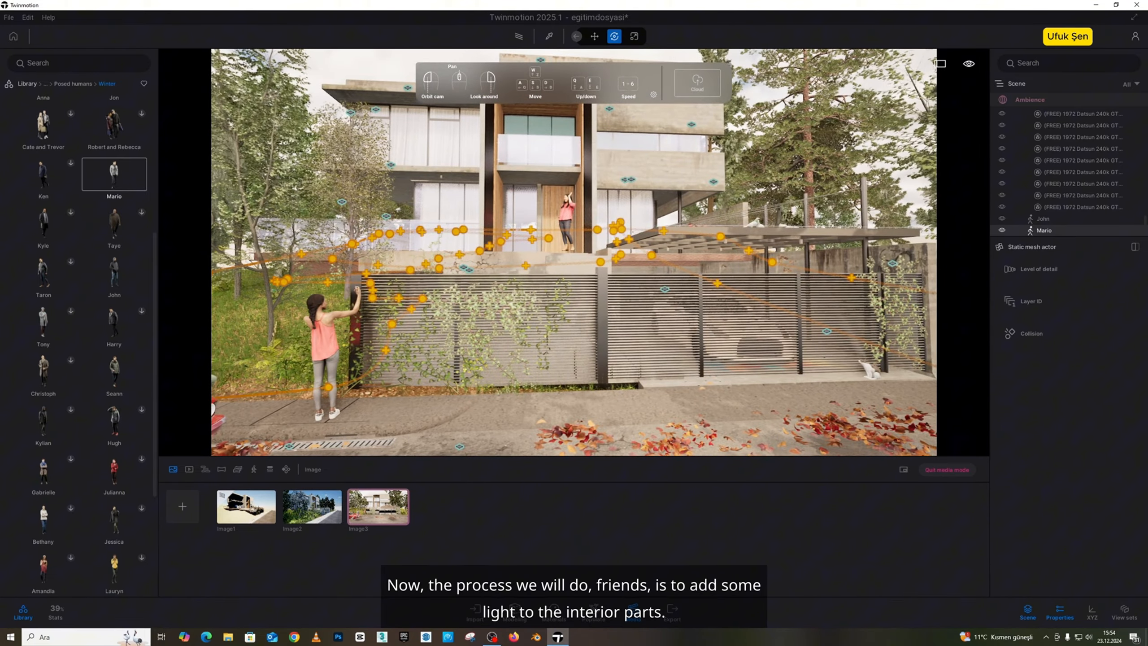
{"action": "right_click_drag", "start_coordinate": [570, 192], "coordinate": [522, 225]}
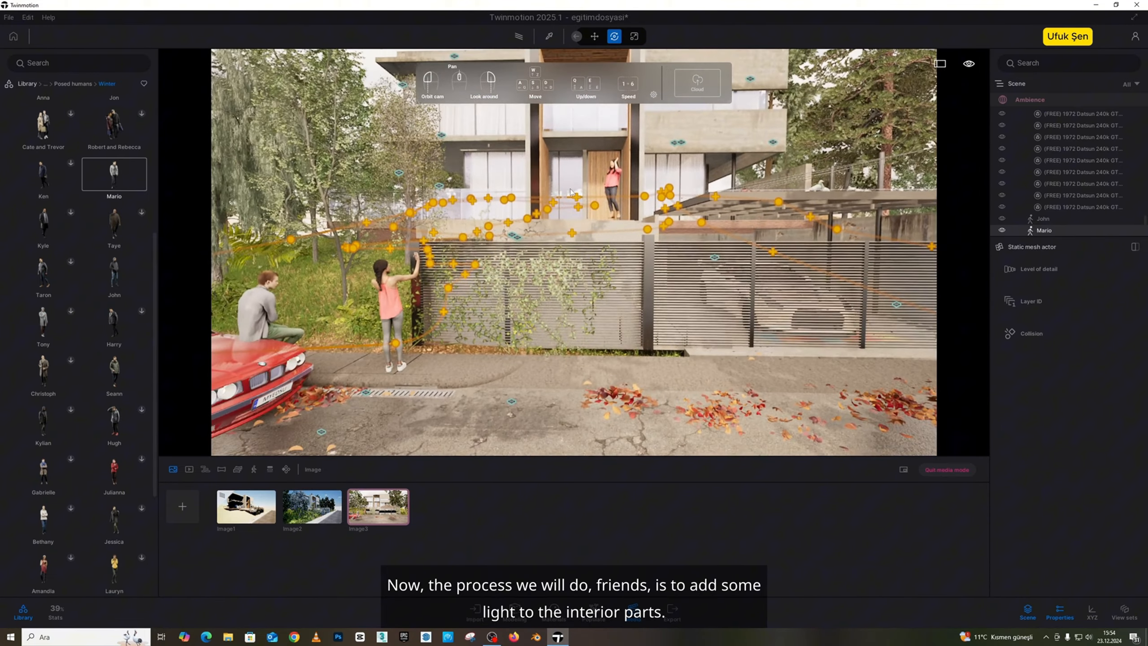
{"action": "left_click", "coordinate": [14, 20]}
{"action": "left_click", "coordinate": [19, 92]}
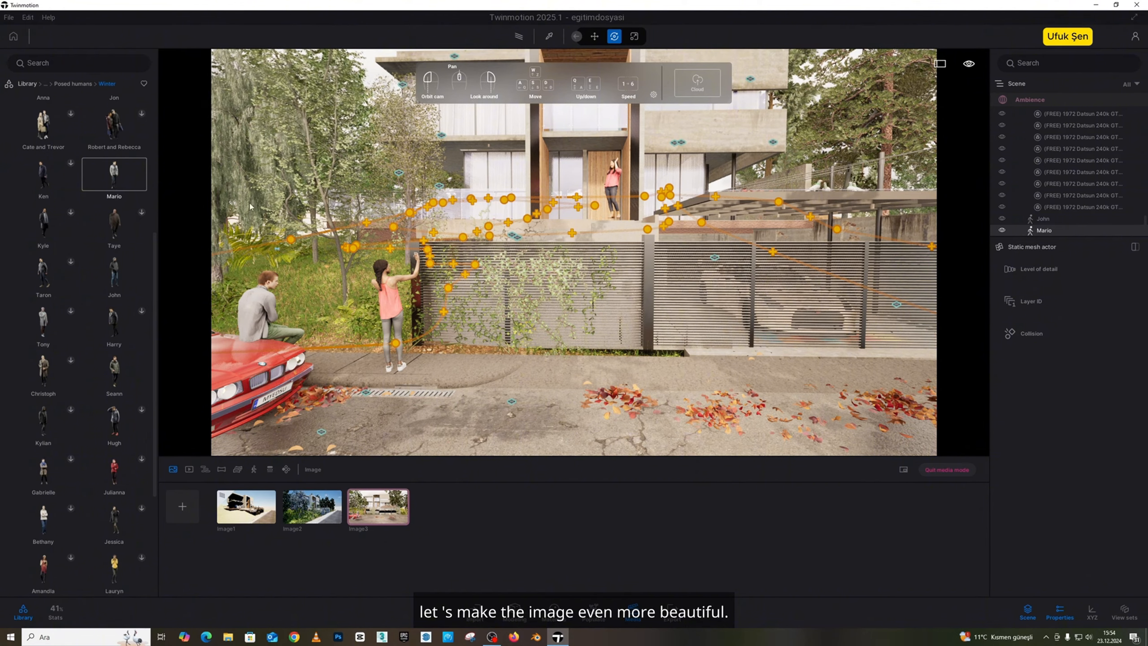
- Leave media mode and place an Area light on the ceiling of the curtained upper-floor room
{"action": "left_click", "coordinate": [632, 610]}
{"action": "right_click_drag", "start_coordinate": [574, 322], "coordinate": [519, 322]}
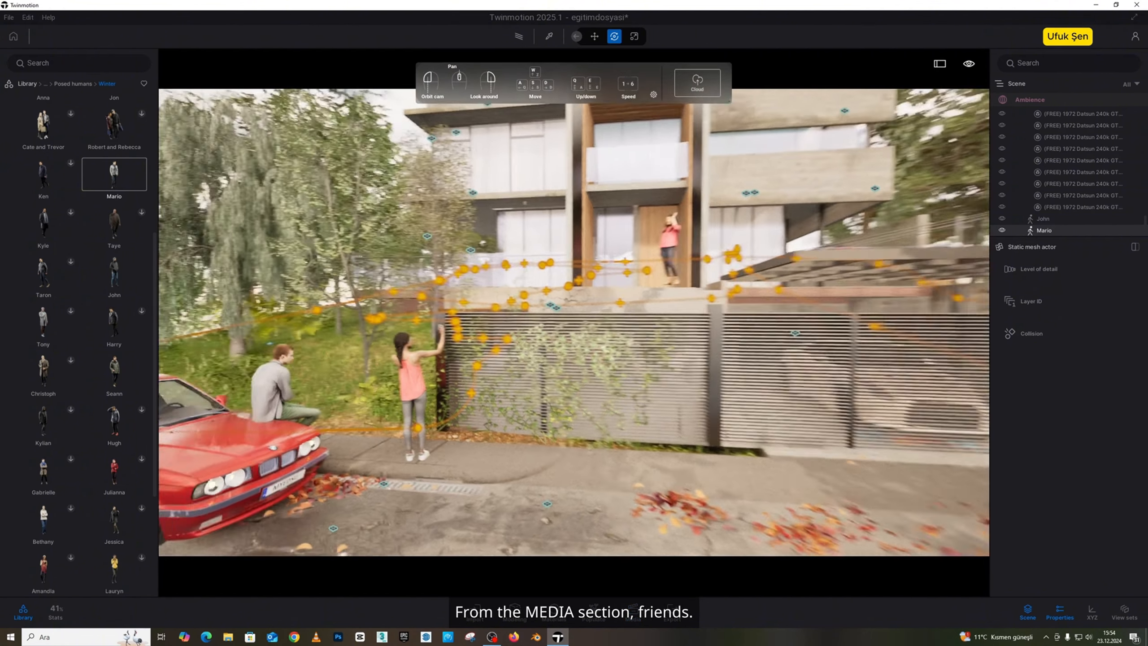
{"action": "key", "text": "w"}
{"action": "key", "text": "q"}
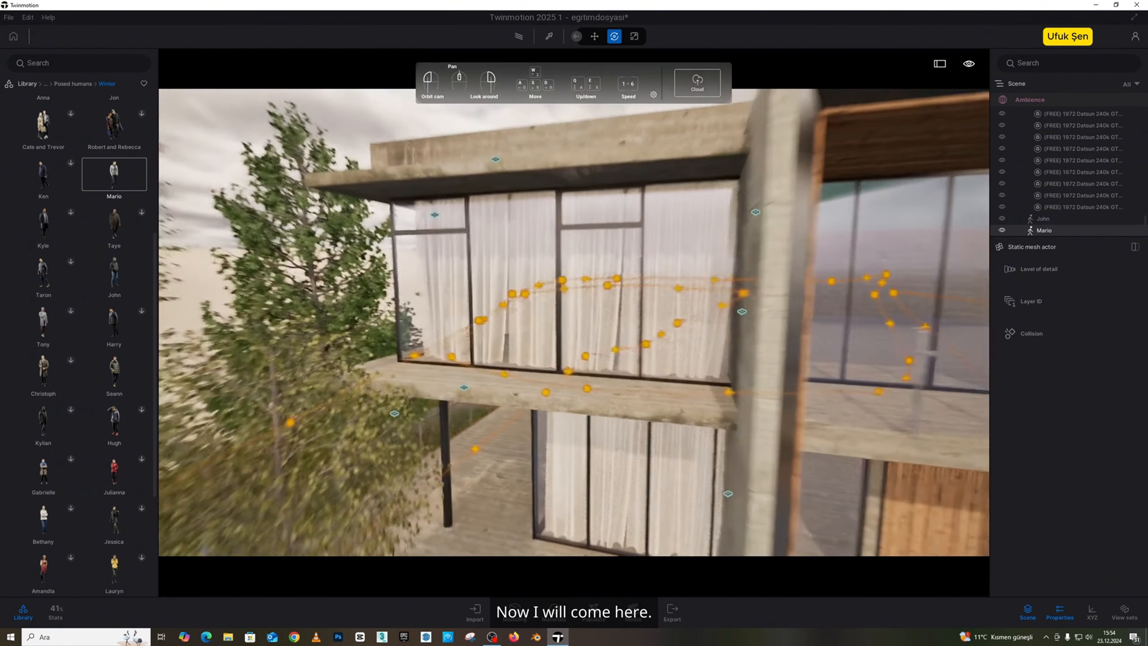
{"action": "key", "text": "w"}
{"action": "right_click_drag", "start_coordinate": [673, 347], "coordinate": [624, 346]}
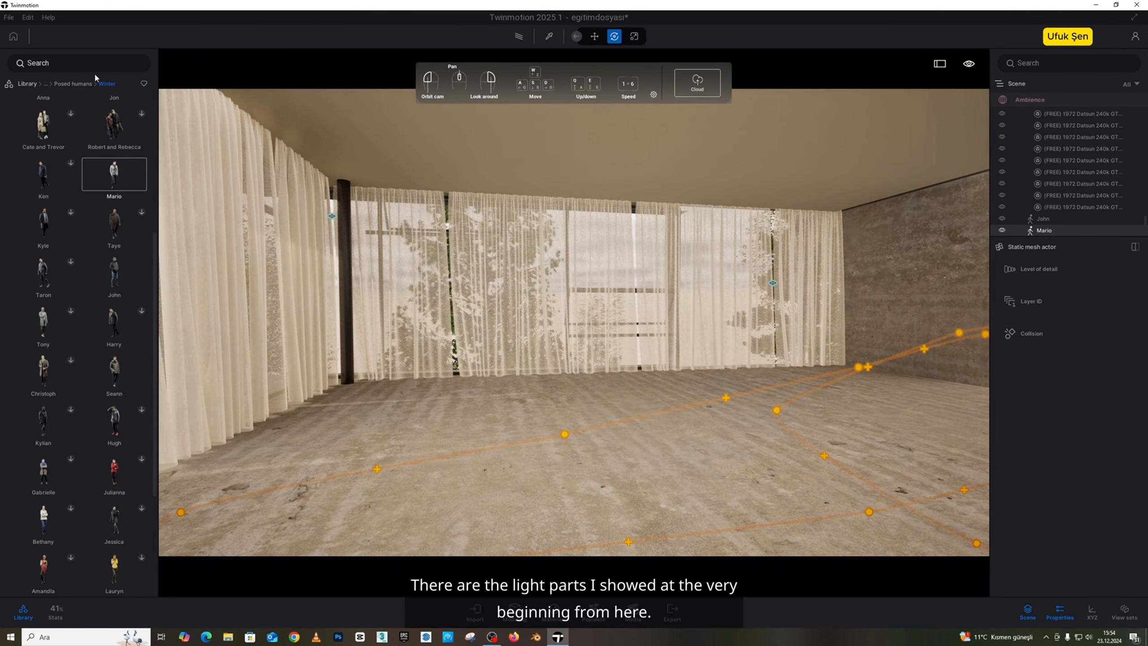
{"action": "left_click", "coordinate": [30, 82]}
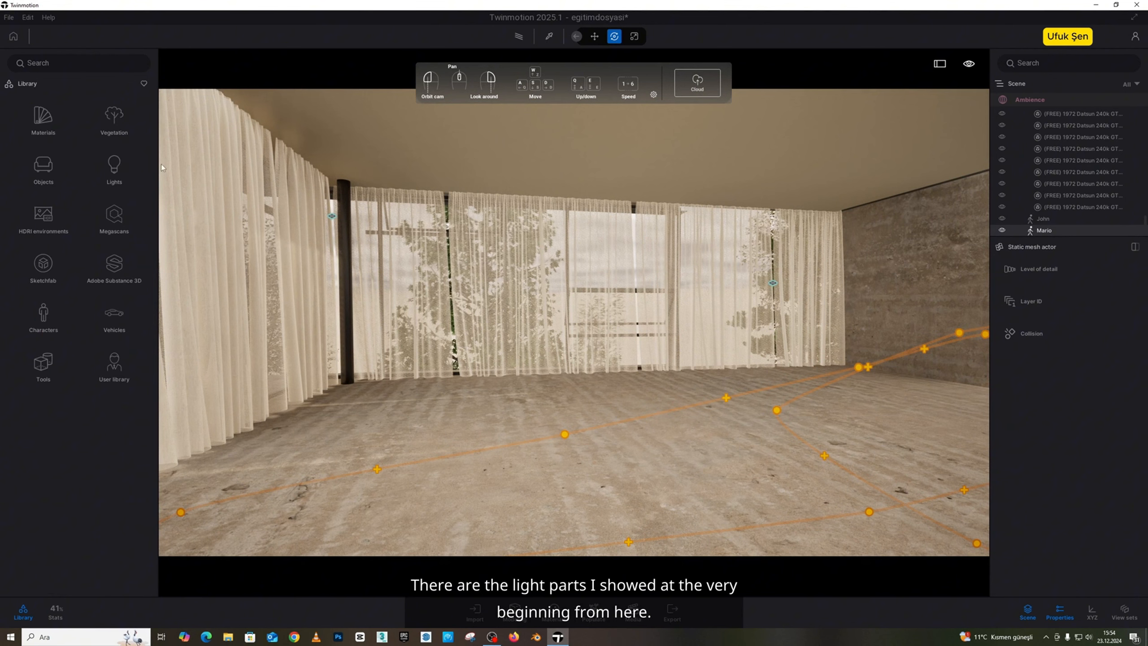
{"action": "left_click", "coordinate": [114, 167]}
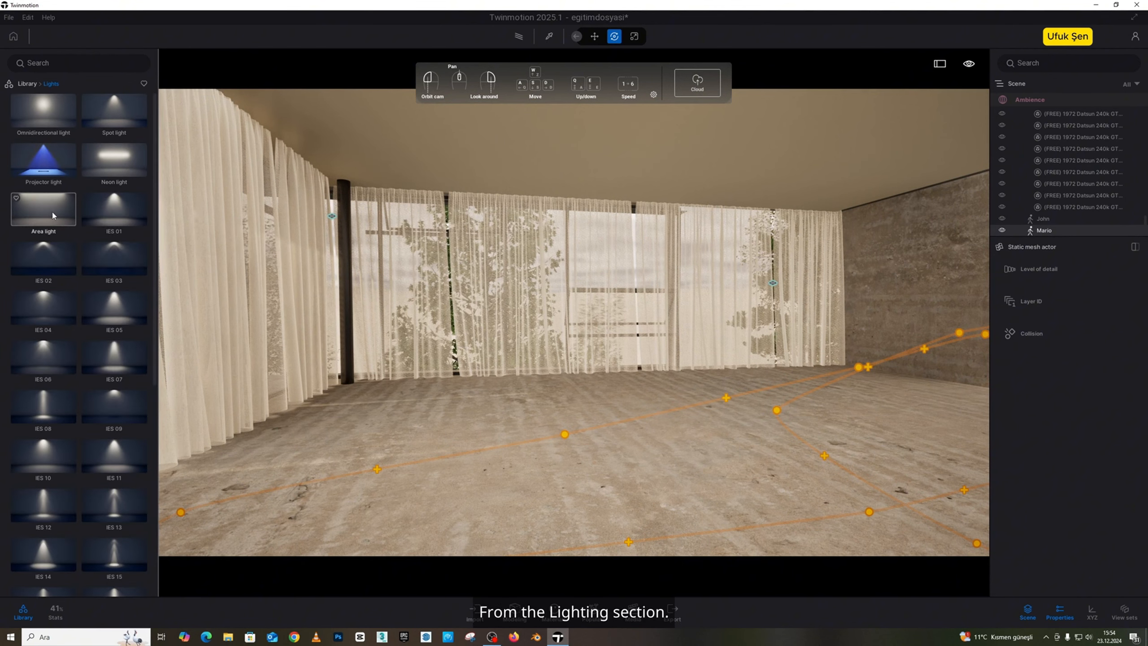
{"action": "left_click_drag", "start_coordinate": [52, 215], "coordinate": [727, 87]}
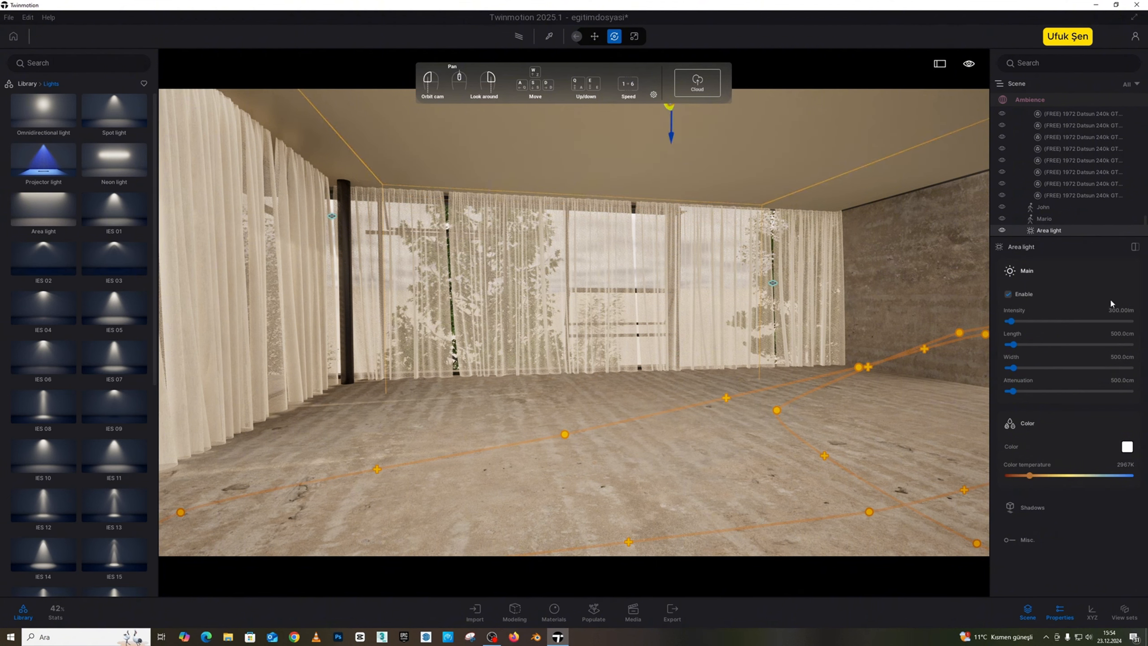
- Set the area light's intensity to 1000 lm and enable its shadows
{"action": "left_click", "coordinate": [1124, 310]}
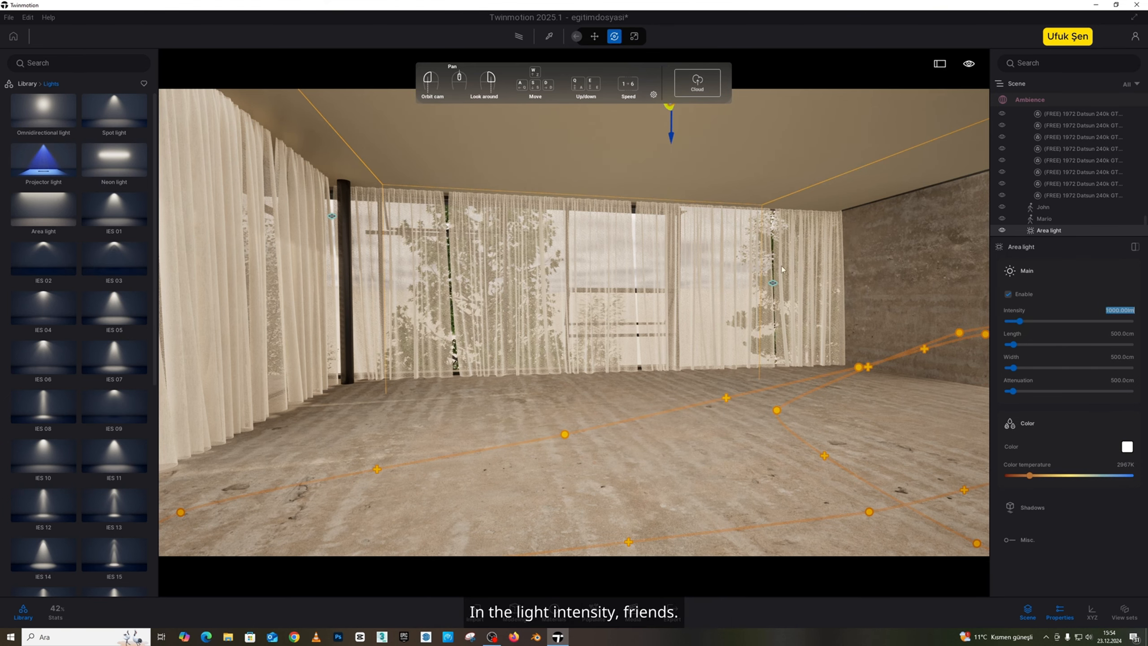
{"action": "right_click_drag", "start_coordinate": [706, 246], "coordinate": [560, 248]}
{"action": "key", "text": "d"}
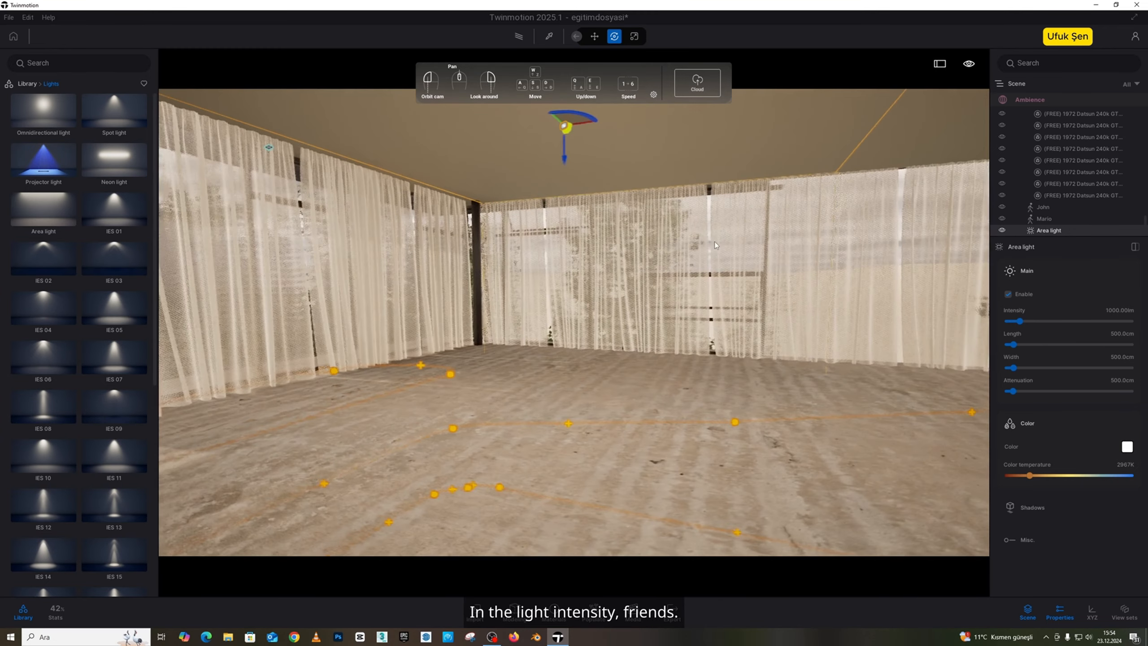
{"action": "left_click", "coordinate": [1012, 504]}
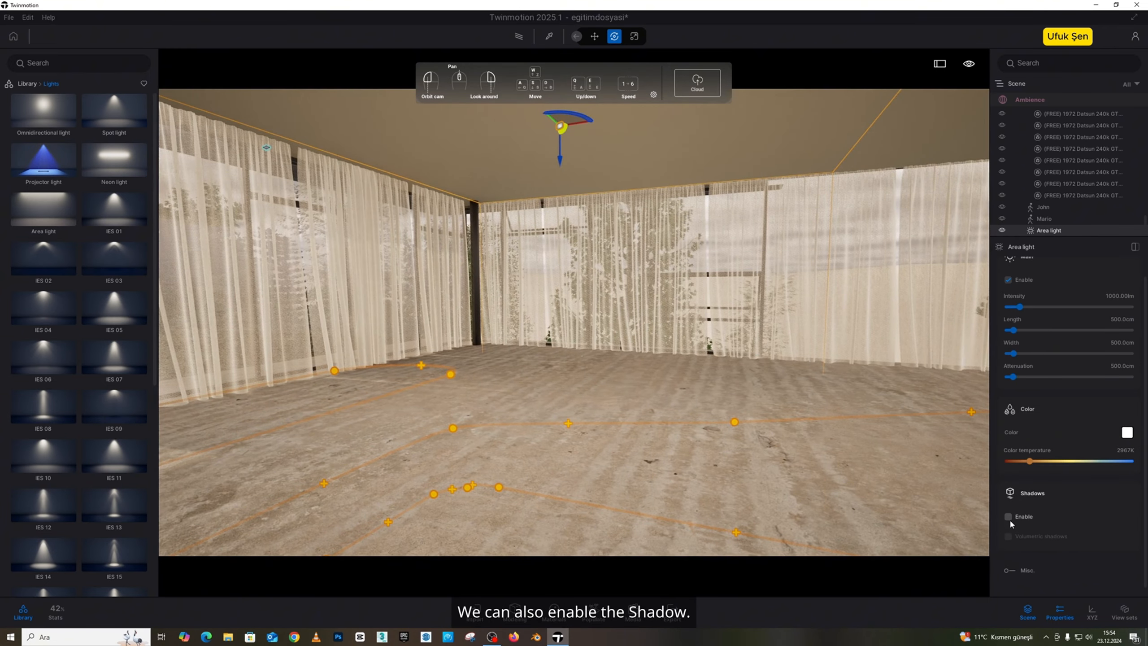
{"action": "left_click", "coordinate": [1008, 516]}
- Inspect the area light's effect from outside the upper-floor windows with the Path tracer, and switch the Path tracer off again
{"action": "right_click_drag", "start_coordinate": [723, 316], "coordinate": [226, 233]}
{"action": "key", "text": "a"}
{"action": "key", "text": "s"}
{"action": "key", "text": "w"}
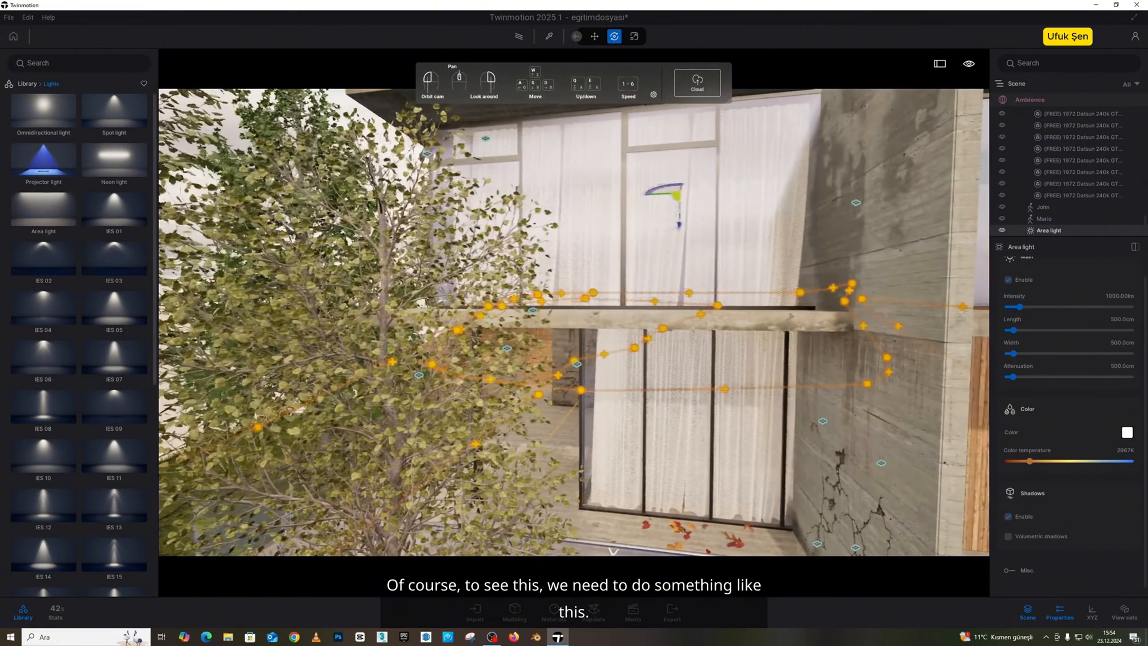
{"action": "key", "text": "d"}
{"action": "scroll", "coordinate": [43, 135], "scroll_direction": "down", "scroll_amount": 1}
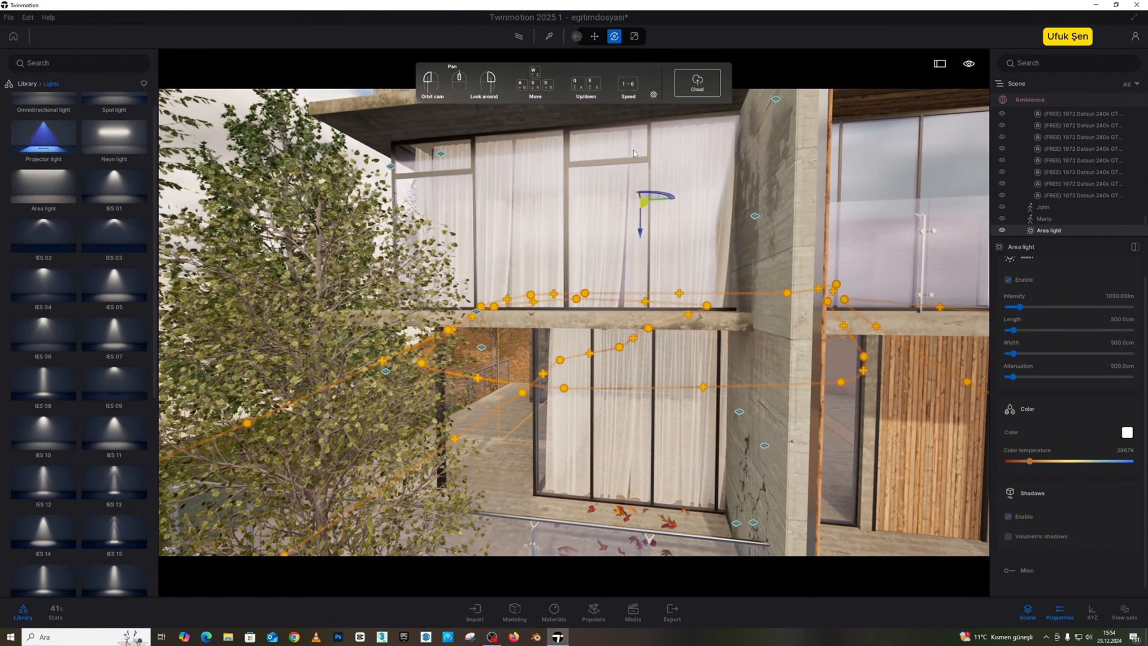
{"action": "left_click", "coordinate": [518, 36]}
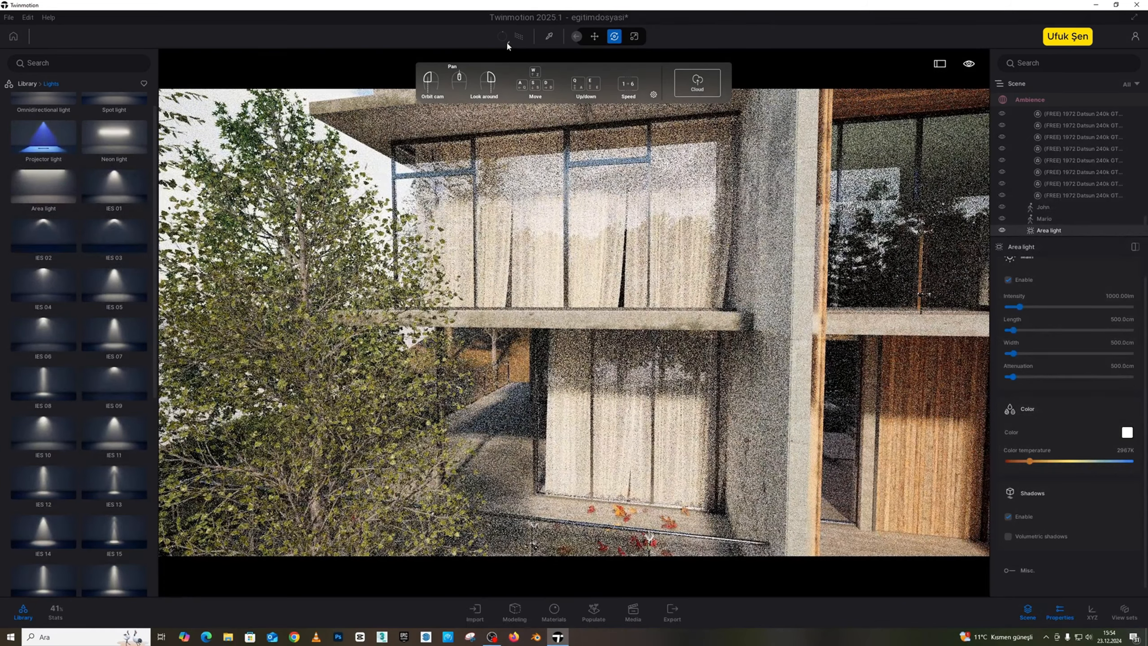
{"action": "left_click", "coordinate": [507, 43]}
{"action": "left_click", "coordinate": [500, 57]}
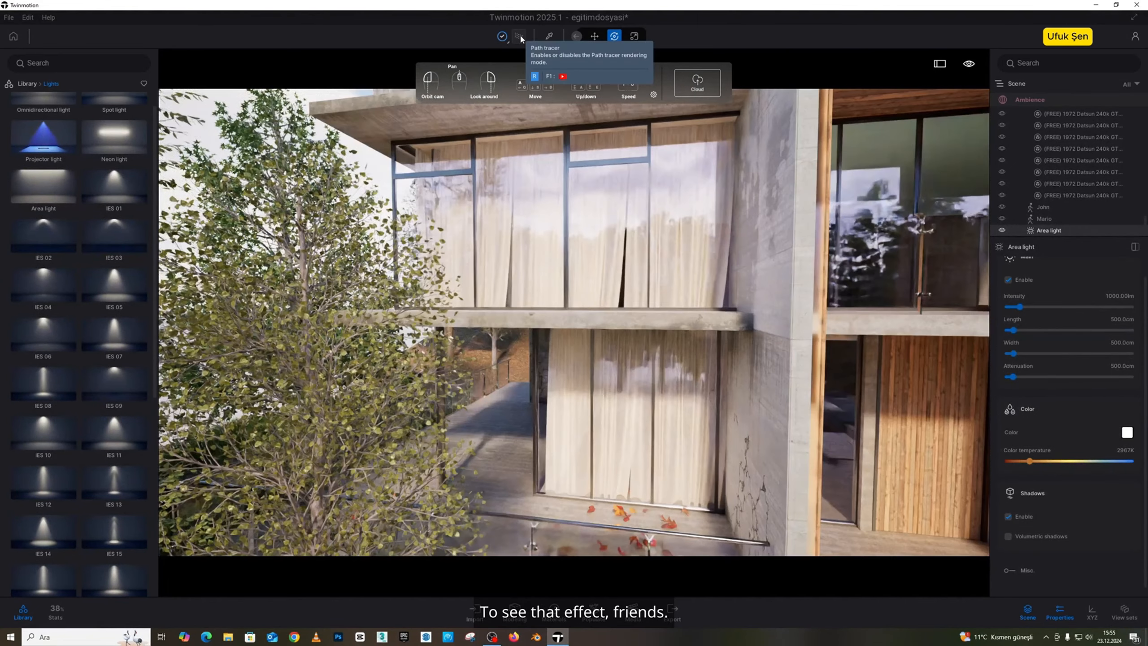
{"action": "left_click", "coordinate": [519, 36]}
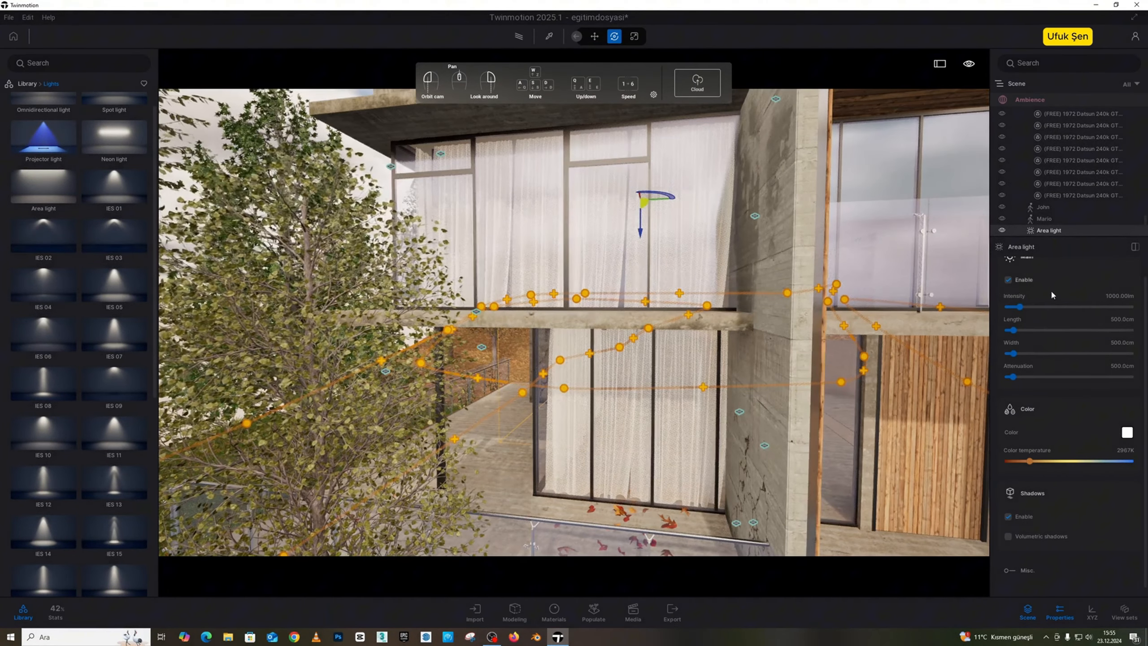
- Switch Image3's environment from the dynamic sky to HDRI and turn on the Path tracer to preview it
{"action": "scroll", "coordinate": [1051, 287], "scroll_direction": "up", "scroll_amount": 1}
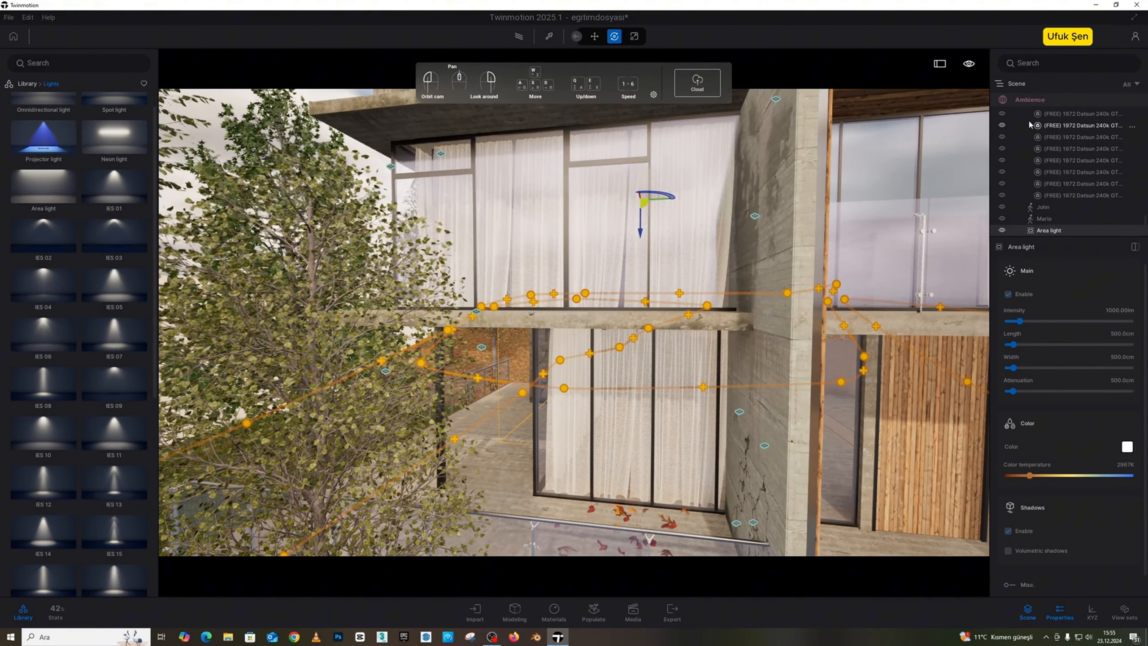
{"action": "left_click", "coordinate": [1030, 98]}
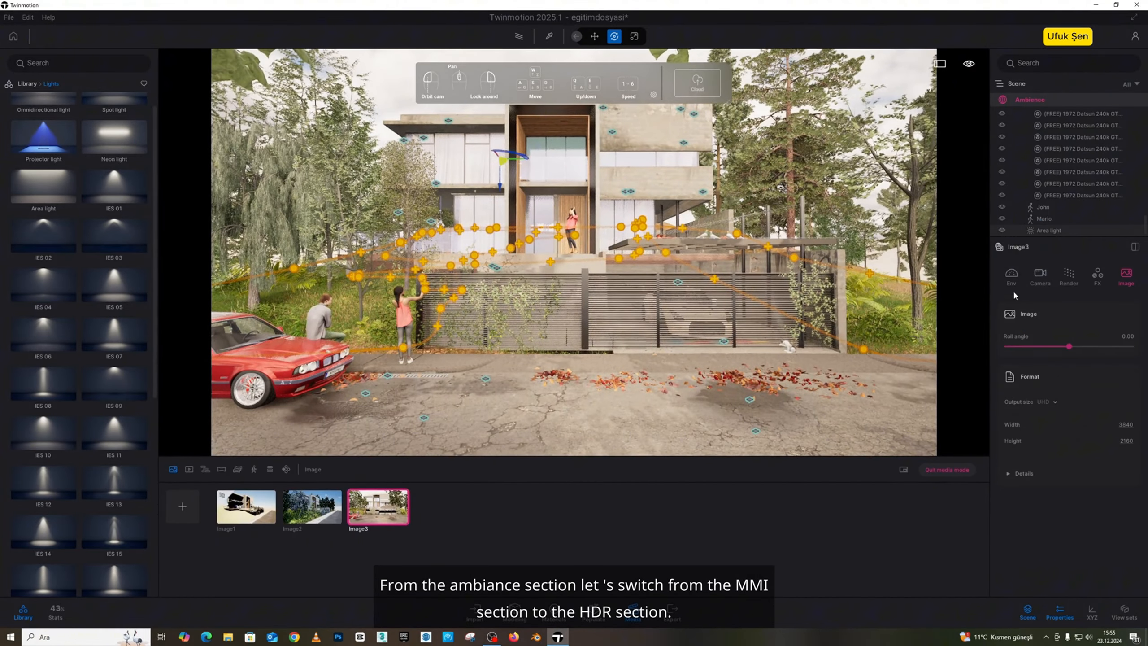
{"action": "left_click", "coordinate": [1011, 277]}
{"action": "left_click", "coordinate": [1109, 343]}
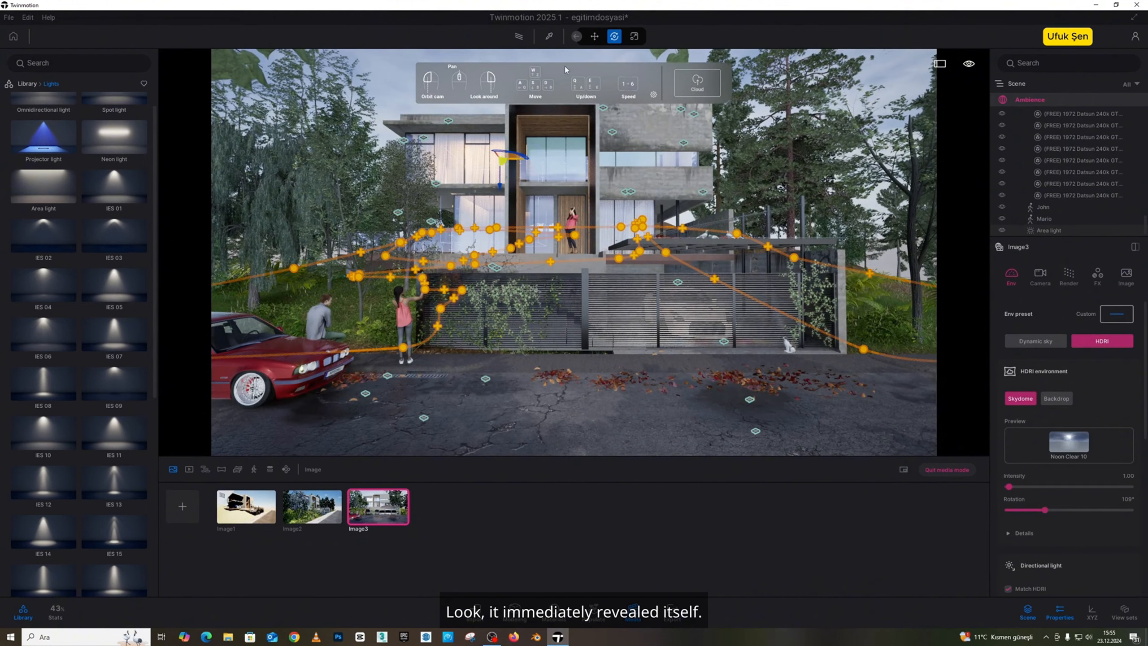
{"action": "left_click", "coordinate": [521, 36]}
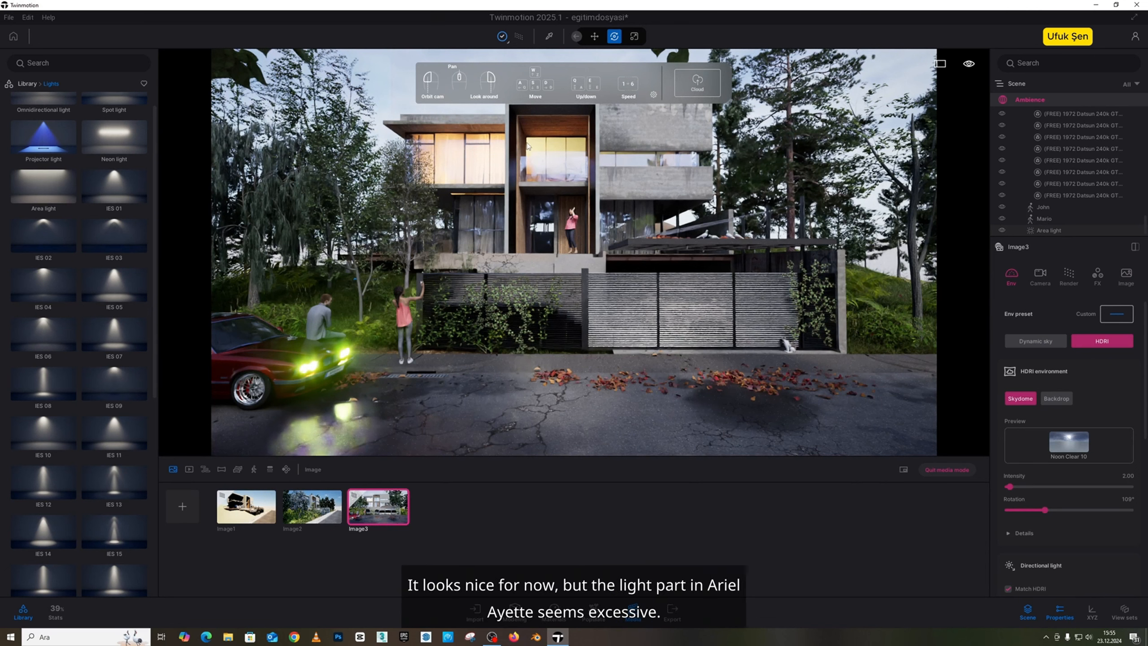
- Set the upper-floor area light's intensity to 100 lm after trying 200 and 50 lm, and turn off the Path tracer
{"action": "left_click", "coordinate": [1050, 231]}
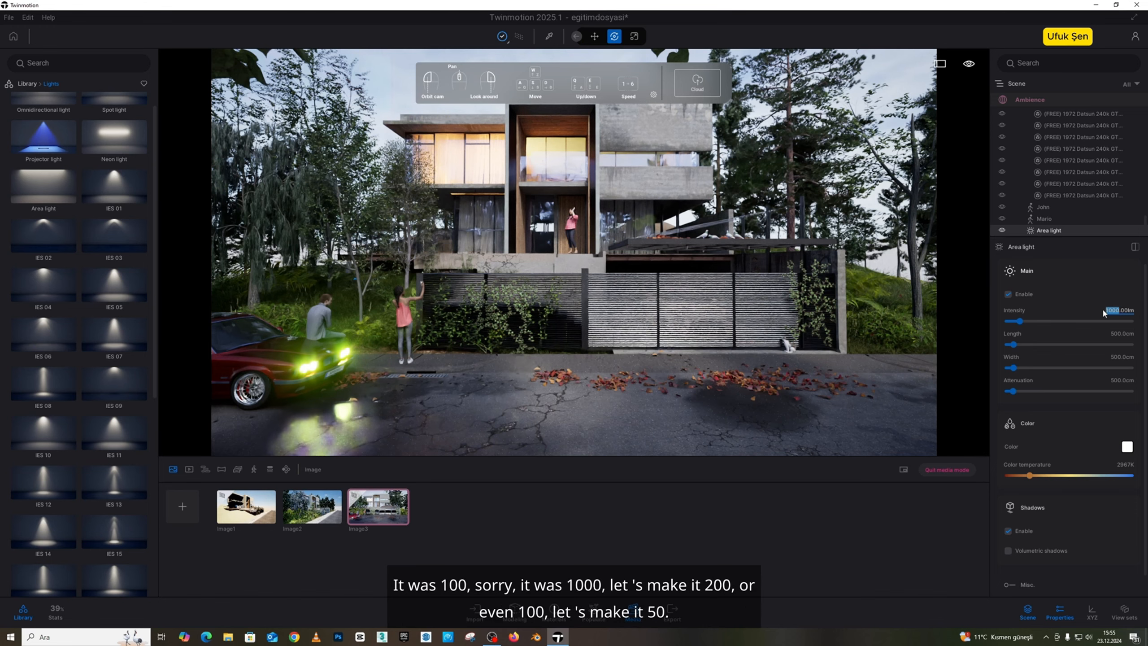
{"action": "type", "text": "200"}
{"action": "key", "text": "Return"}
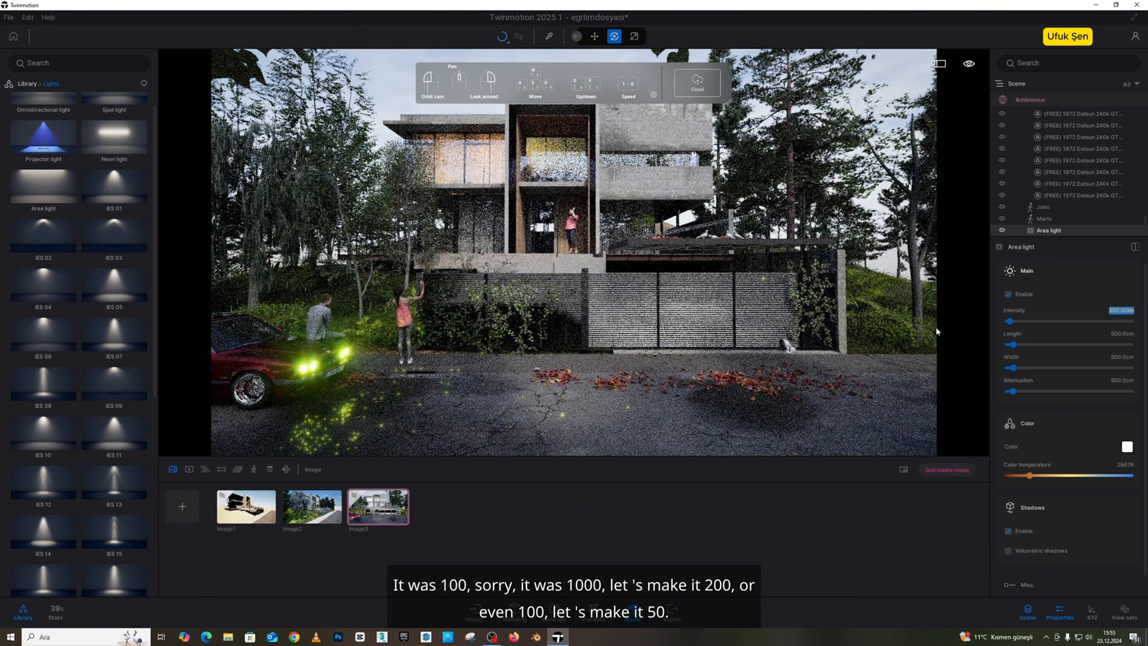
{"action": "type", "text": "50"}
{"action": "key", "text": "Return"}
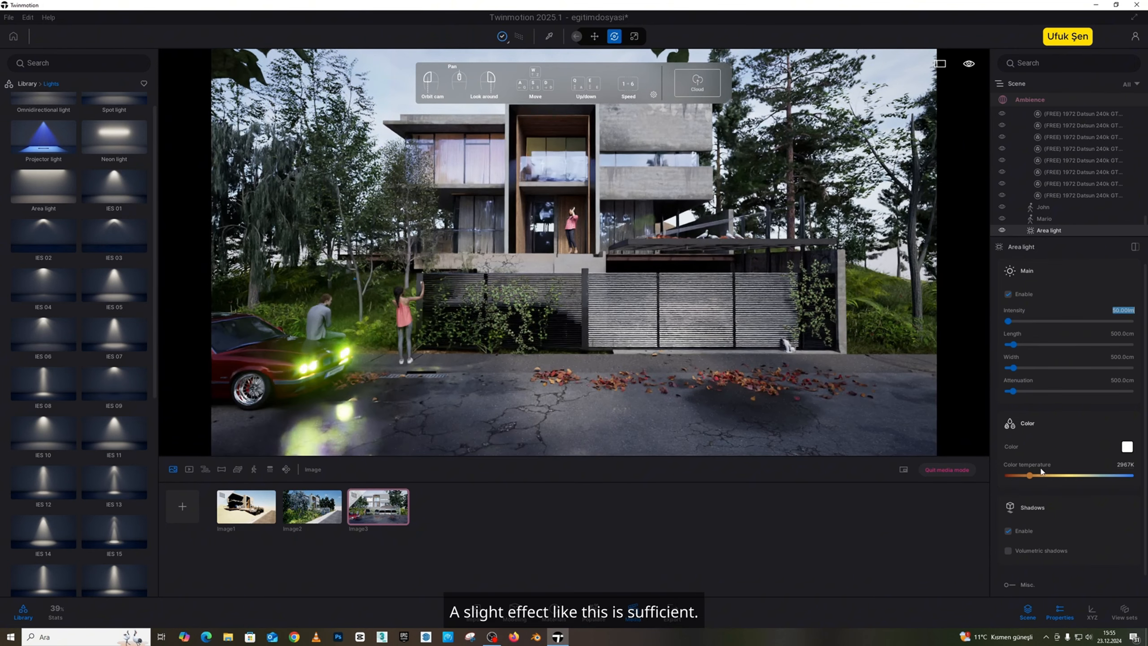
{"action": "type", "text": "100"}
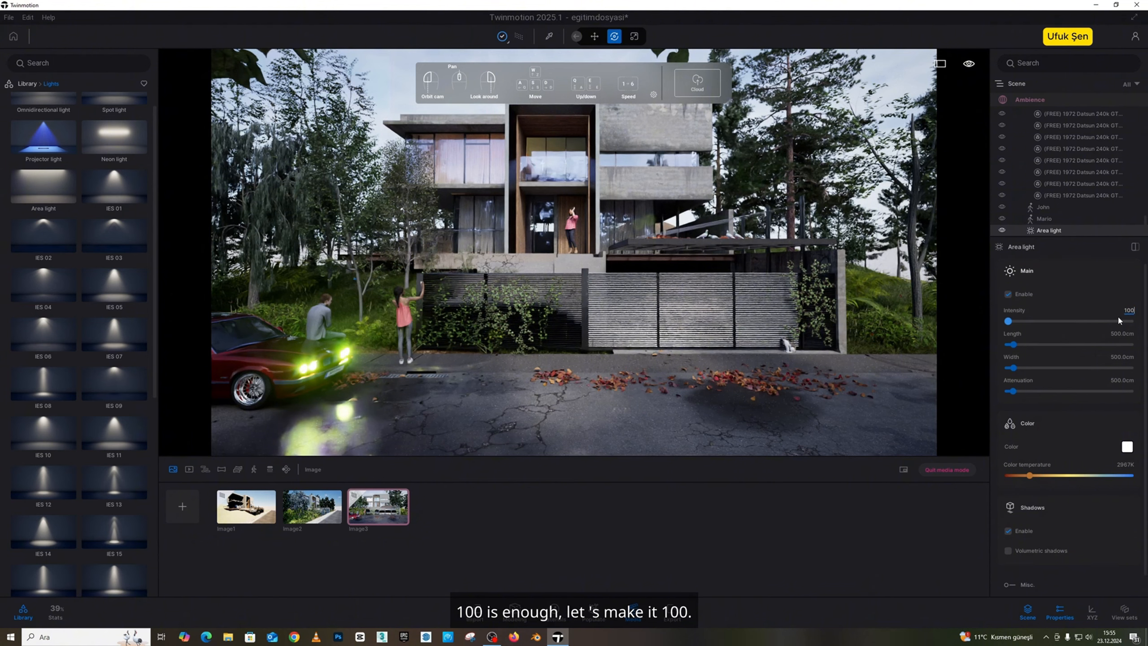
{"action": "key", "text": "Return"}
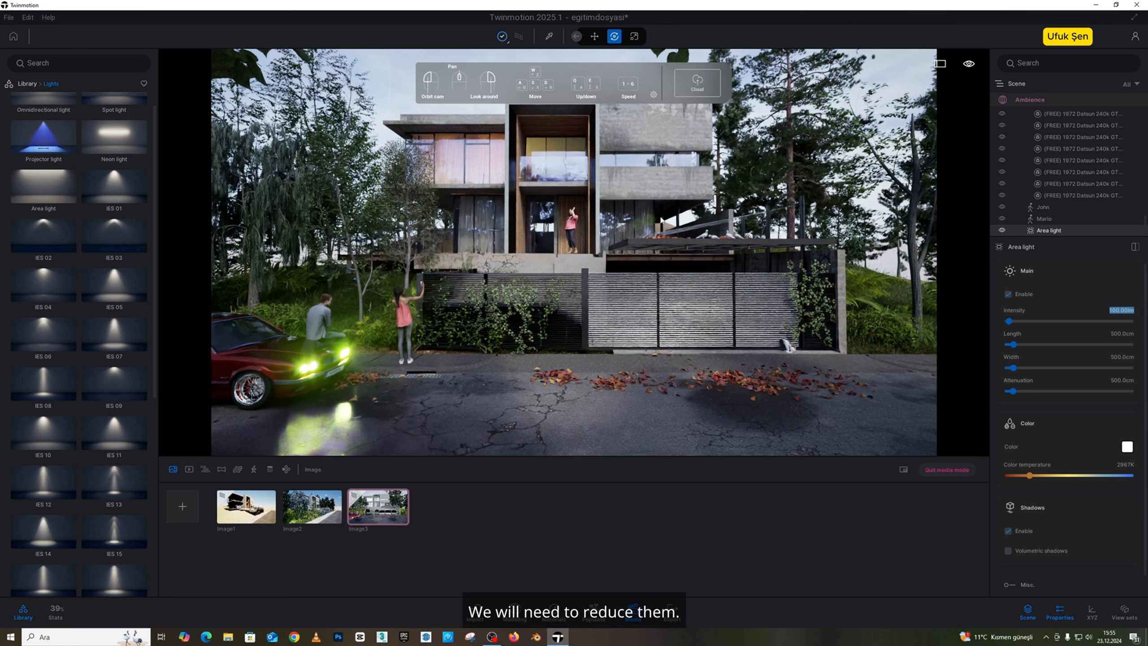
{"action": "left_click", "coordinate": [518, 36]}
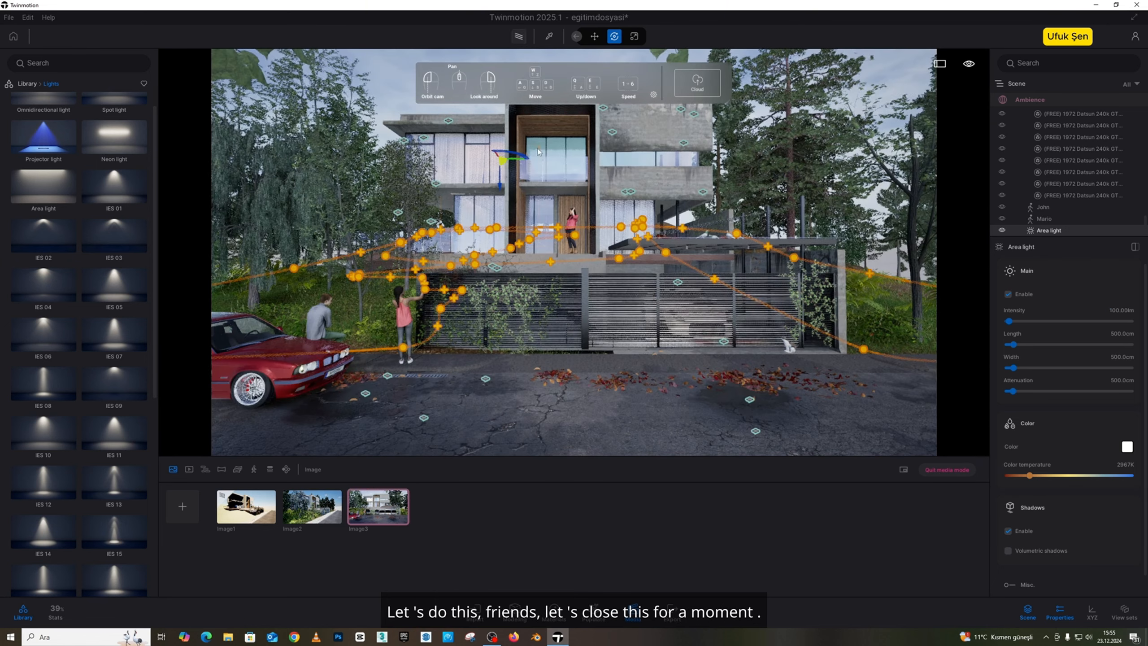
- Set the area light's attenuation to 350 cm after trying 250 and 300 cm, viewing its pool of light inside the room
{"action": "right_click_drag", "start_coordinate": [678, 253], "coordinate": [691, 171]}
{"action": "key", "text": "w"}
{"action": "key", "text": "w"}
{"action": "key", "text": "s"}
{"action": "key", "text": "e"}
{"action": "key", "text": "q"}
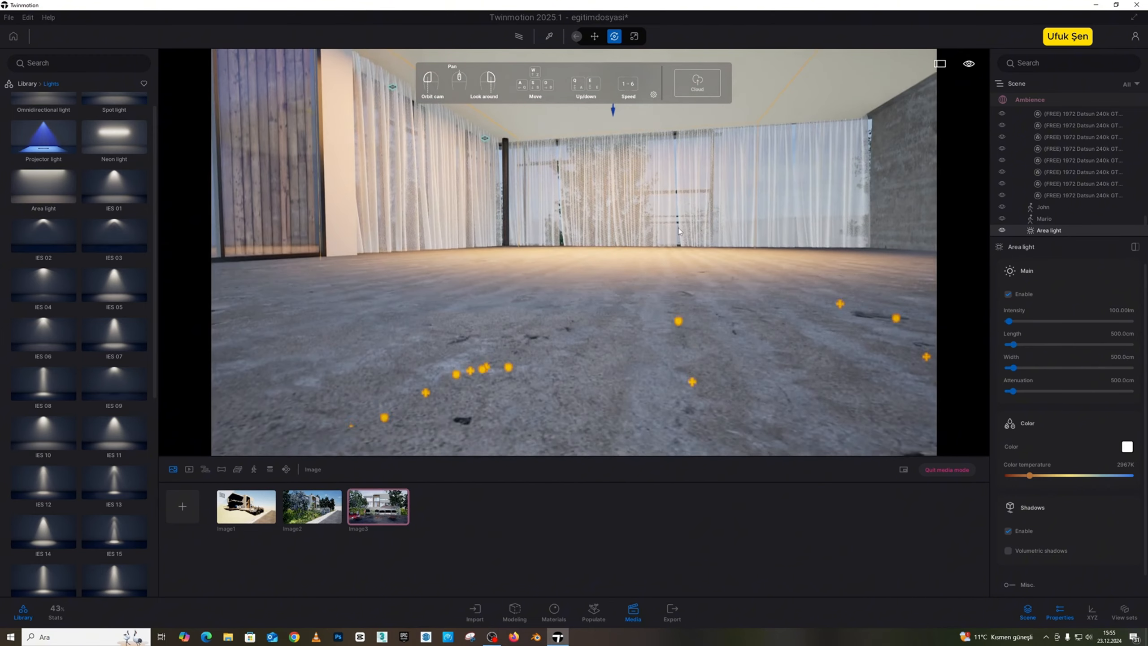
{"action": "double_click", "coordinate": [1124, 380]}
{"action": "type", "text": "250"}
{"action": "key", "text": "Return"}
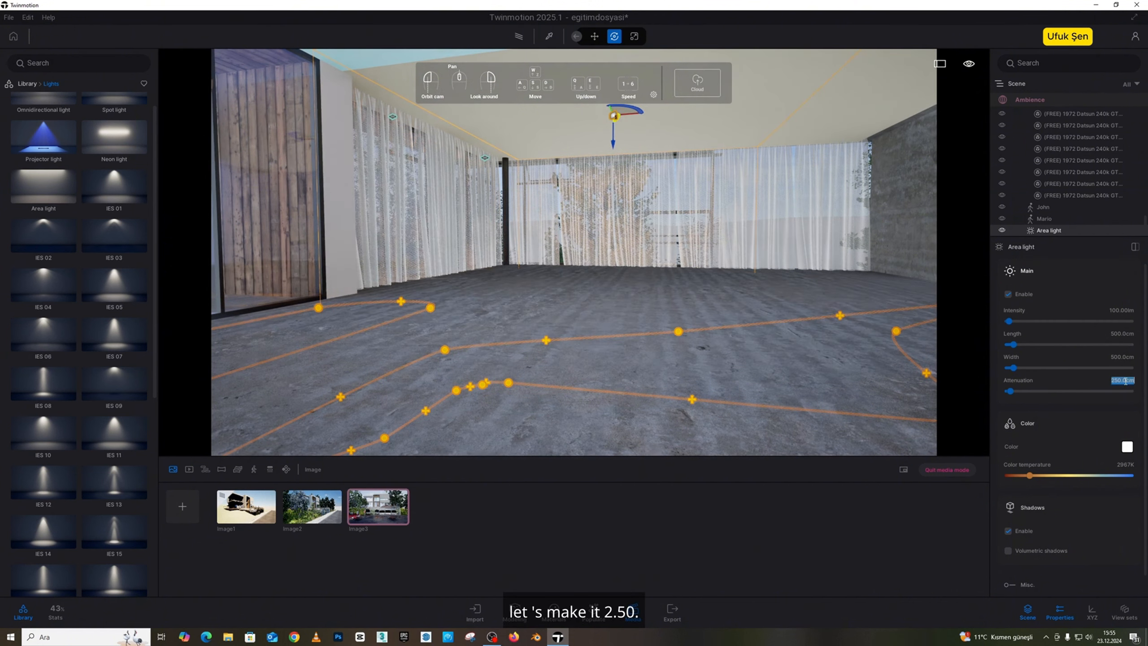
{"action": "left_click", "coordinate": [1124, 380]}
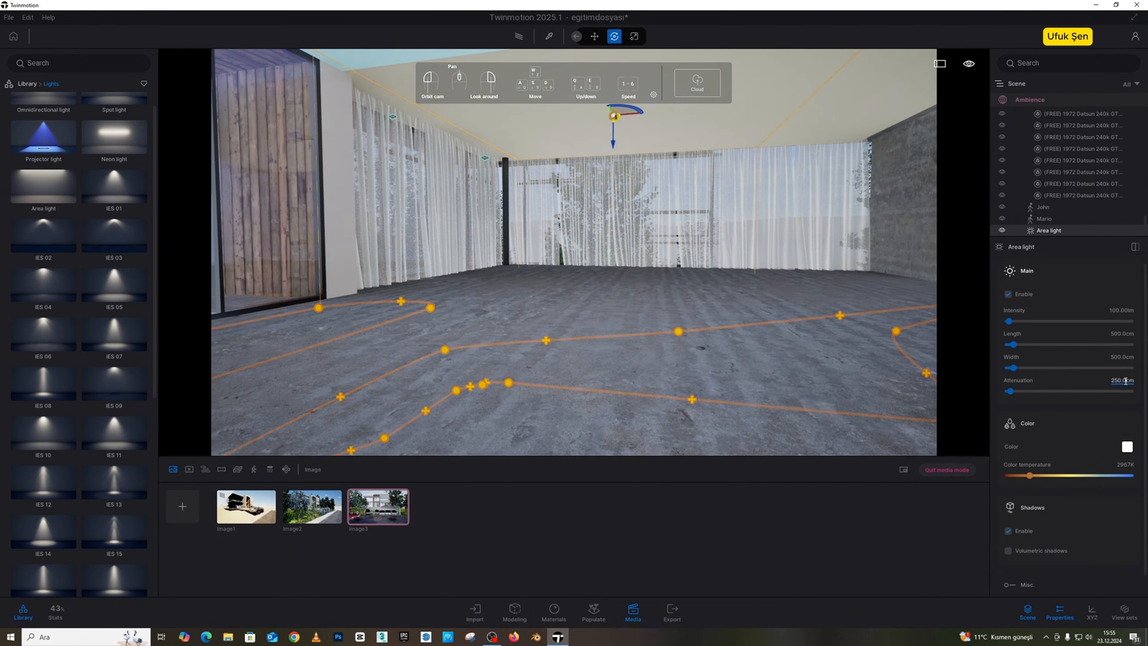
{"action": "double_click", "coordinate": [1125, 381]}
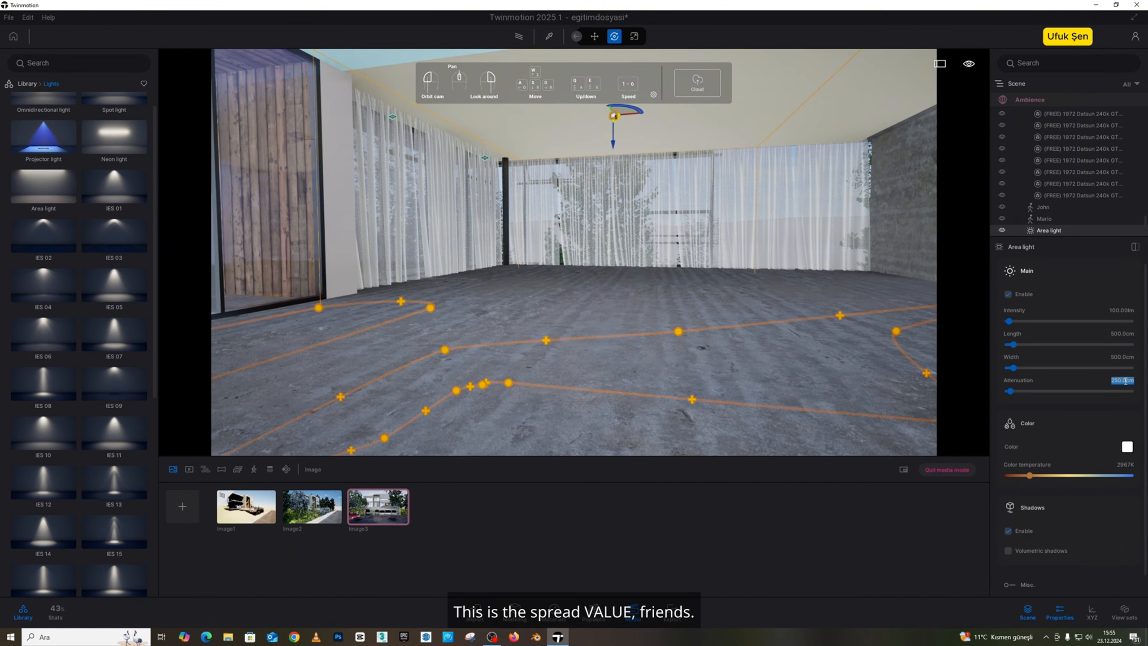
{"action": "key", "text": "Return"}
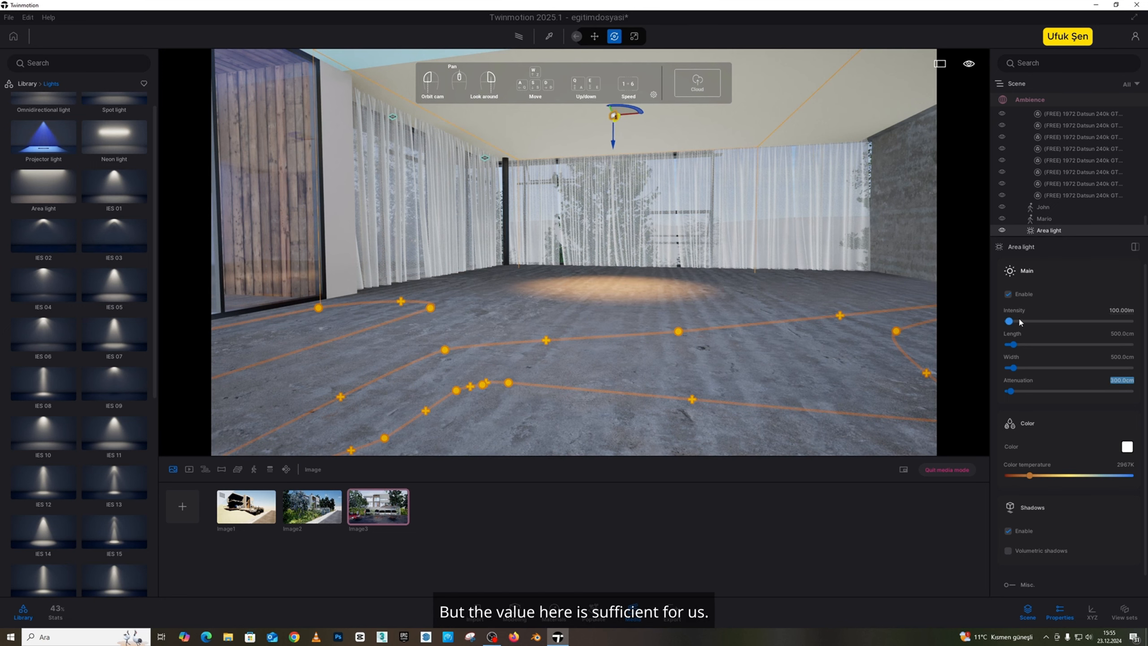
{"action": "type", "text": "3.5"}
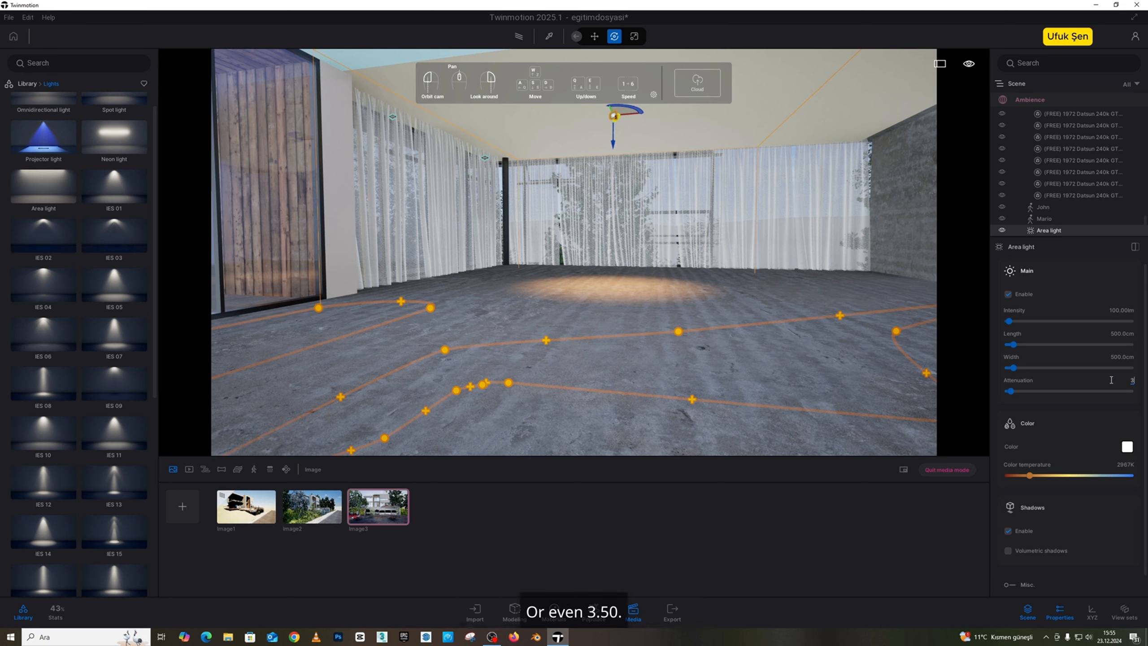
{"action": "key", "text": "Return"}
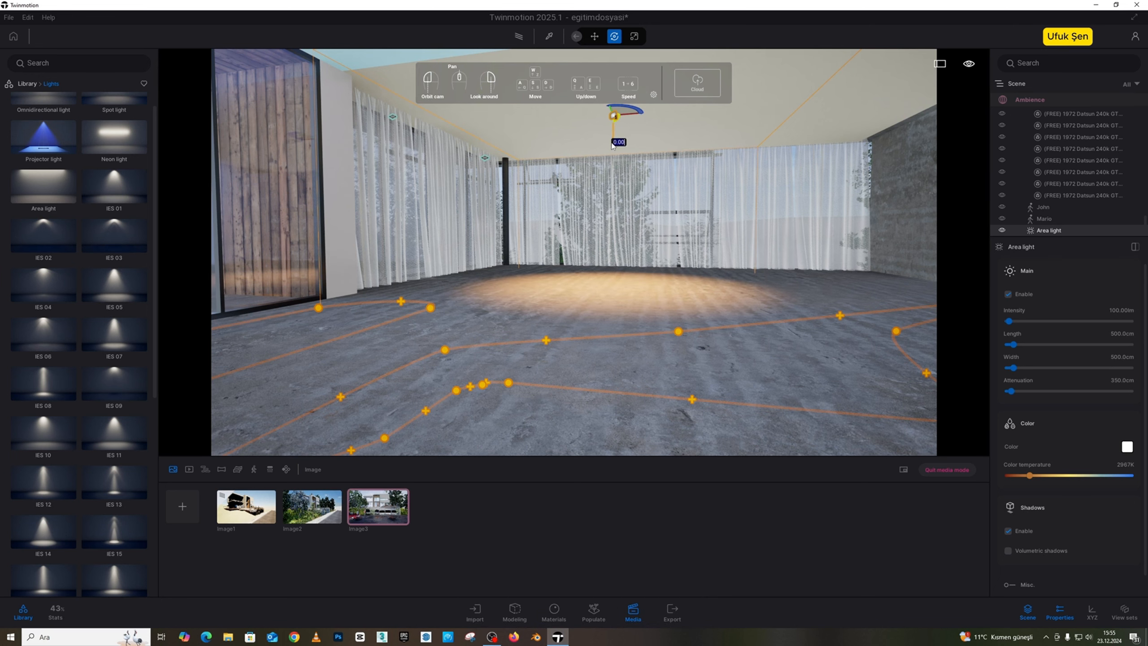
- Copy the area light downward as a single instance and adjust its height under the lower-floor ceiling
{"action": "left_click_drag", "start_coordinate": [612, 143], "coordinate": [625, 330], "text": "shift"}
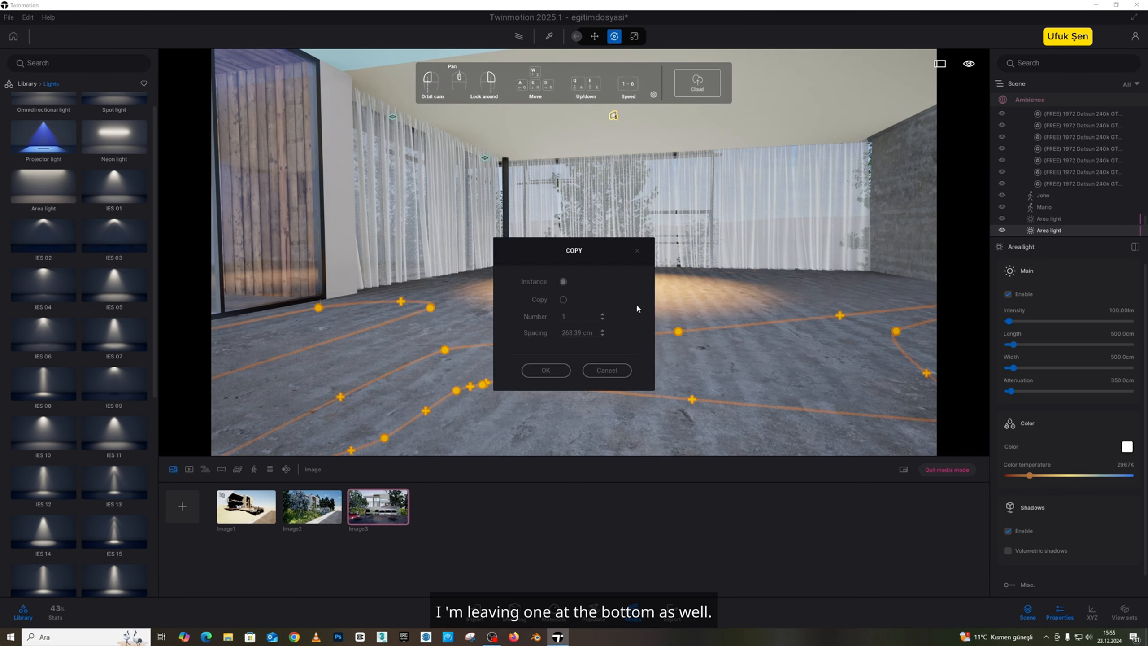
{"action": "left_click", "coordinate": [547, 372]}
{"action": "key", "text": "q"}
{"action": "mouse_move", "coordinate": [619, 214]}
{"action": "left_mouse_down"}
{"action": "mouse_move", "coordinate": [620, 238]}
{"action": "mouse_move", "coordinate": [620, 225]}
{"action": "left_mouse_up"}
- Make another instance of the lower-floor area light about 362 cm across the ceiling, and move it farther toward the other side
{"action": "right_click_drag", "start_coordinate": [620, 225], "coordinate": [834, 91]}
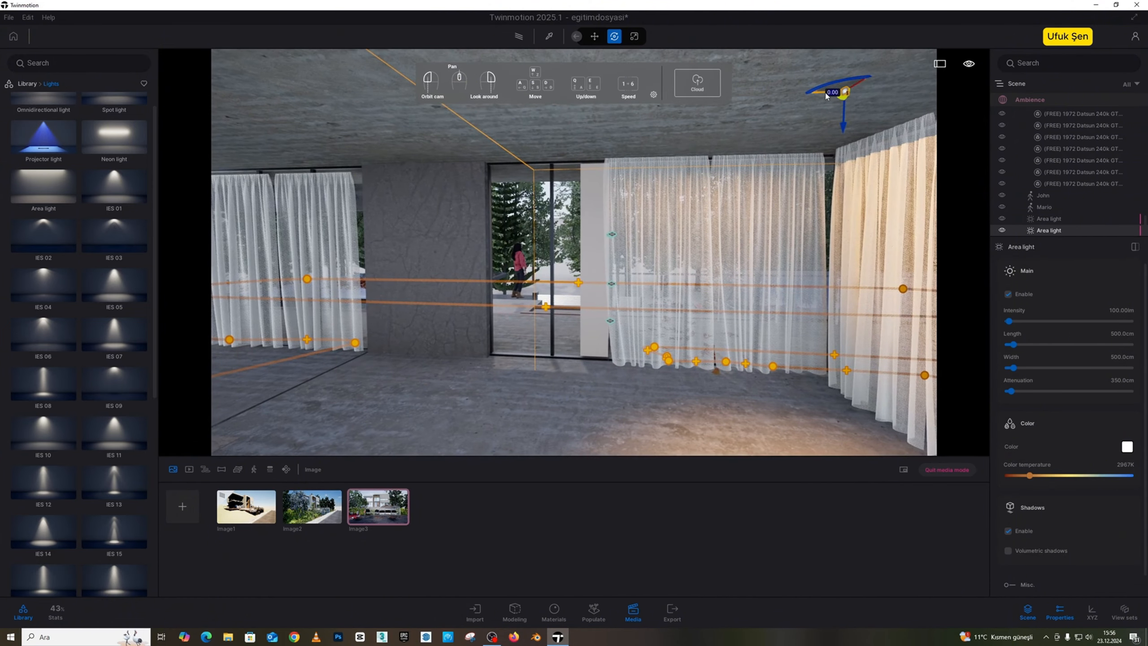
{"action": "left_click_drag", "start_coordinate": [826, 96], "coordinate": [285, 115], "text": "alt"}
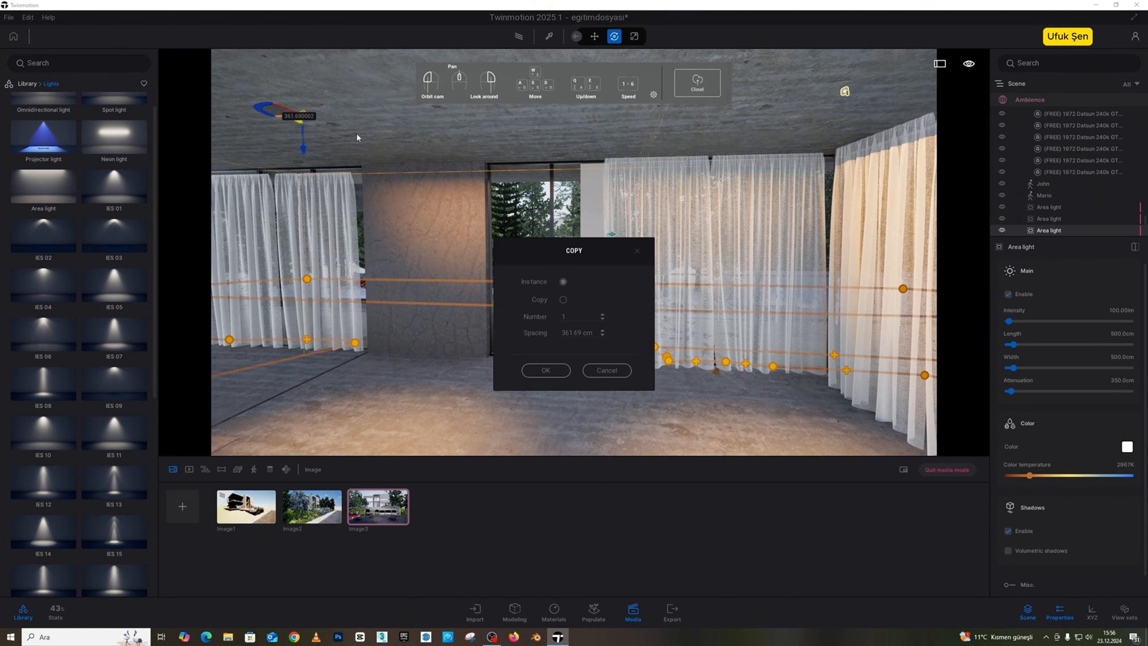
{"action": "left_click", "coordinate": [546, 373]}
{"action": "right_click_drag", "start_coordinate": [376, 240], "coordinate": [515, 165]}
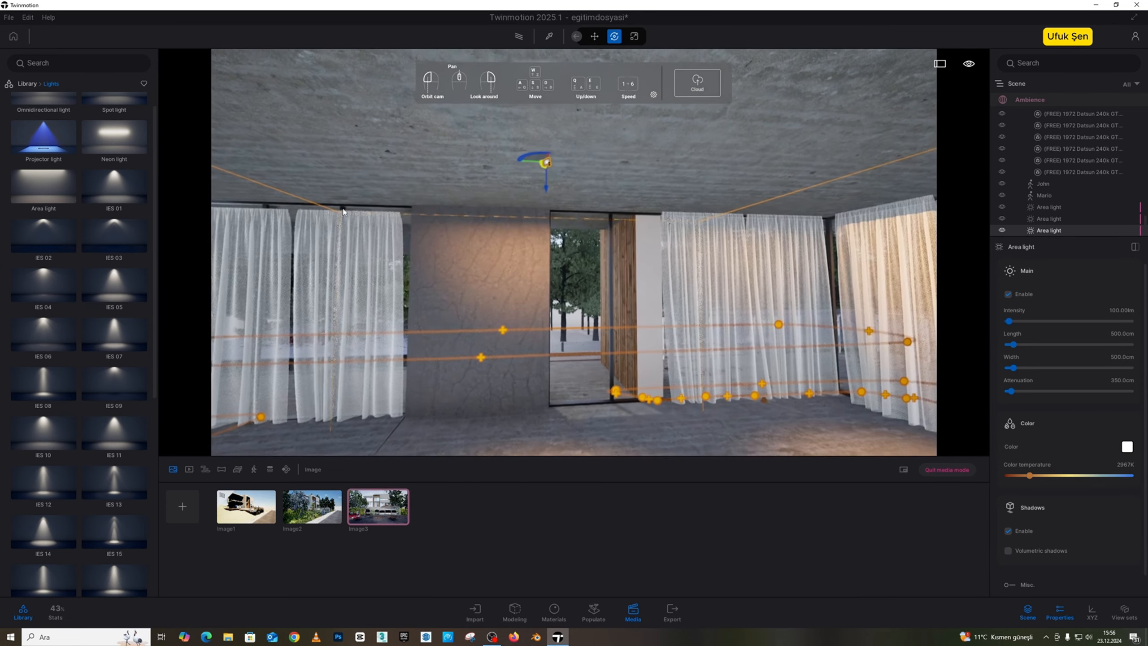
{"action": "left_click_drag", "start_coordinate": [530, 166], "coordinate": [309, 153]}
- Select the original upper-floor area light and copy it as an instance toward the opposite side of the upper floor
{"action": "key", "text": "s"}
{"action": "right_click_drag", "start_coordinate": [309, 157], "coordinate": [458, 225]}
{"action": "key", "text": "e"}
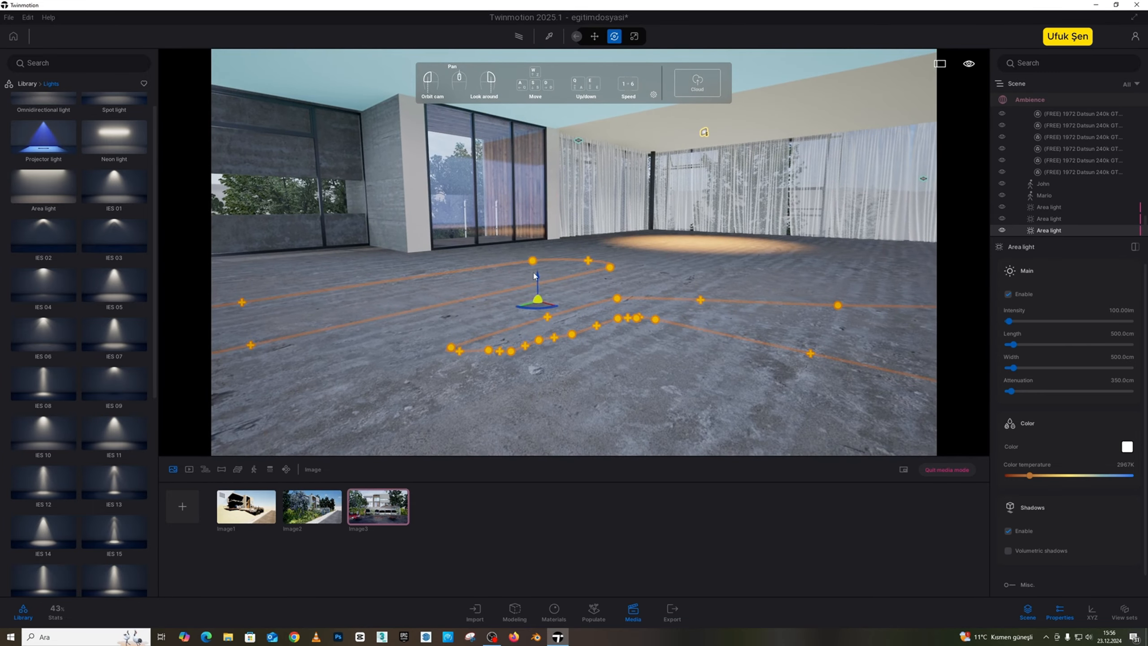
{"action": "left_click", "coordinate": [705, 131]}
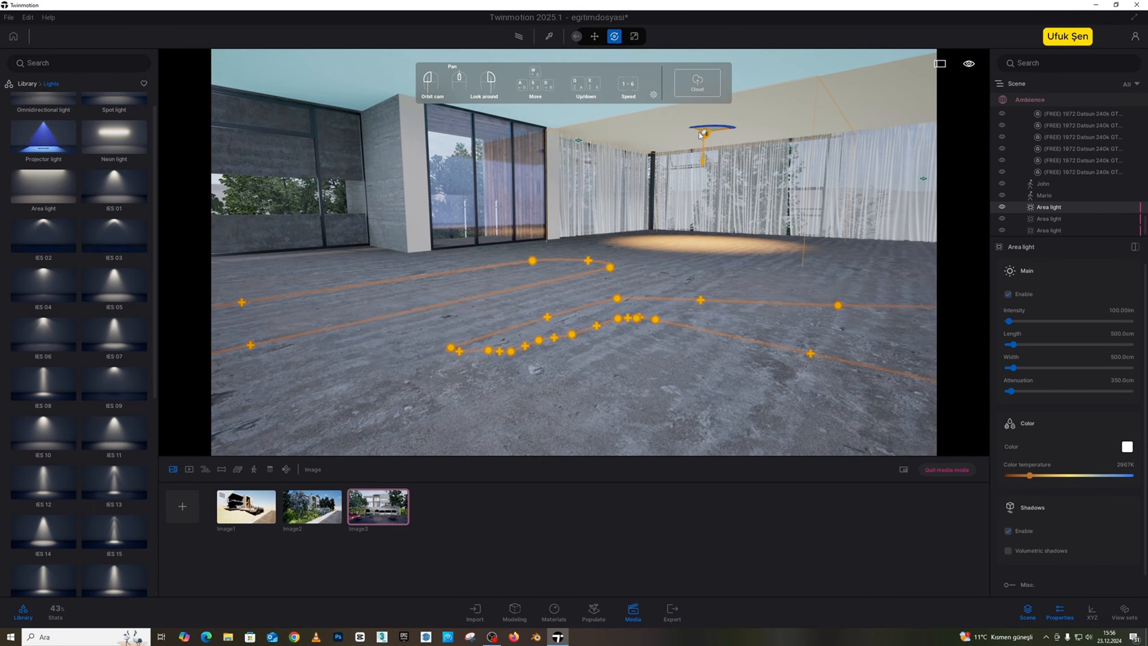
{"action": "left_click_drag", "start_coordinate": [699, 135], "coordinate": [369, 92], "text": "alt"}
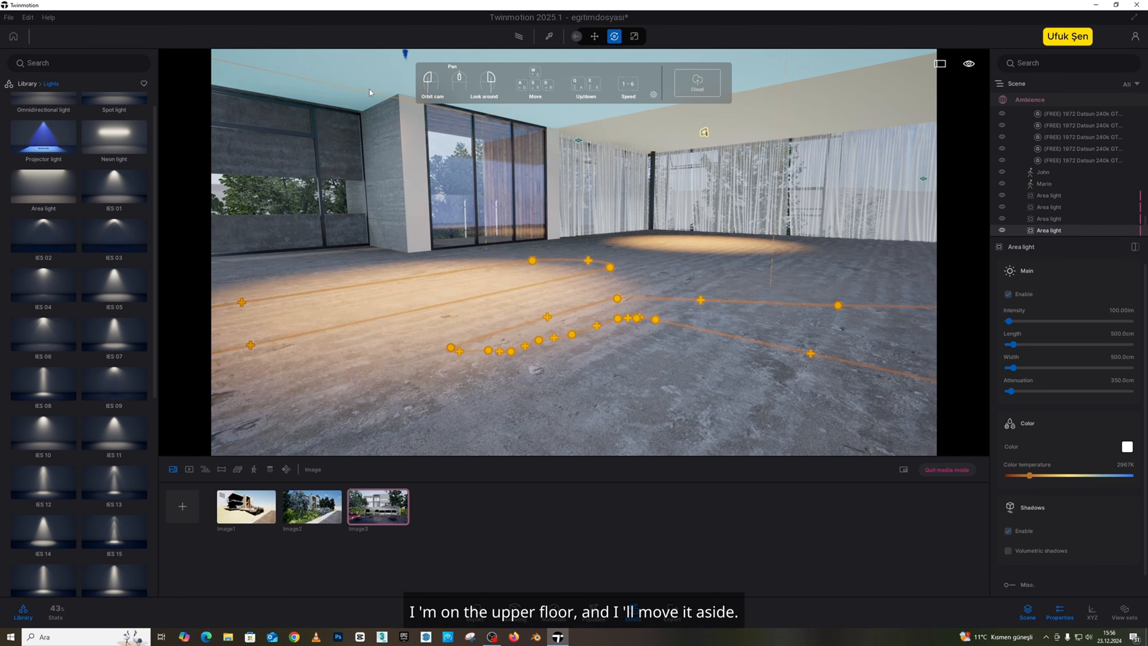
{"action": "left_click", "coordinate": [552, 368]}
- Reposition the new upper-floor area light along the ceiling toward the far end of the floor
{"action": "right_click_drag", "start_coordinate": [678, 280], "coordinate": [642, 144]}
{"action": "key", "text": "w"}
{"action": "key", "text": "d"}
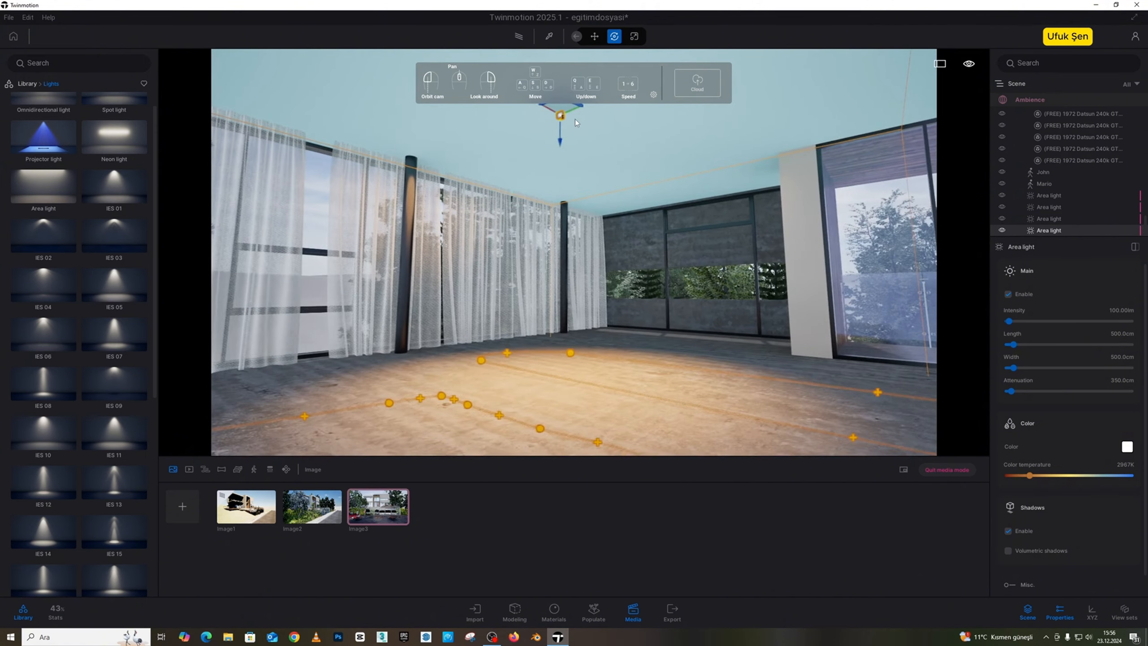
{"action": "right_click_drag", "start_coordinate": [575, 119], "coordinate": [554, 197]}
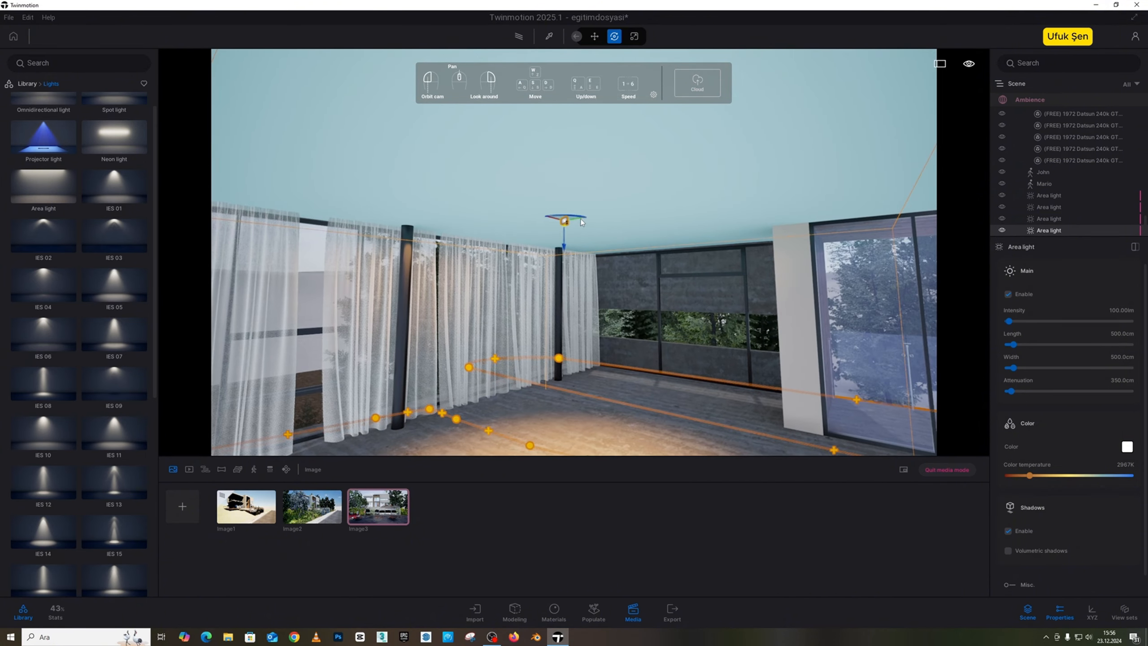
{"action": "left_click_drag", "start_coordinate": [559, 222], "coordinate": [297, 428]}
- Return to the Image3 view and examine the lit windows with the Path tracer, turning it off again
{"action": "left_click", "coordinate": [378, 505]}
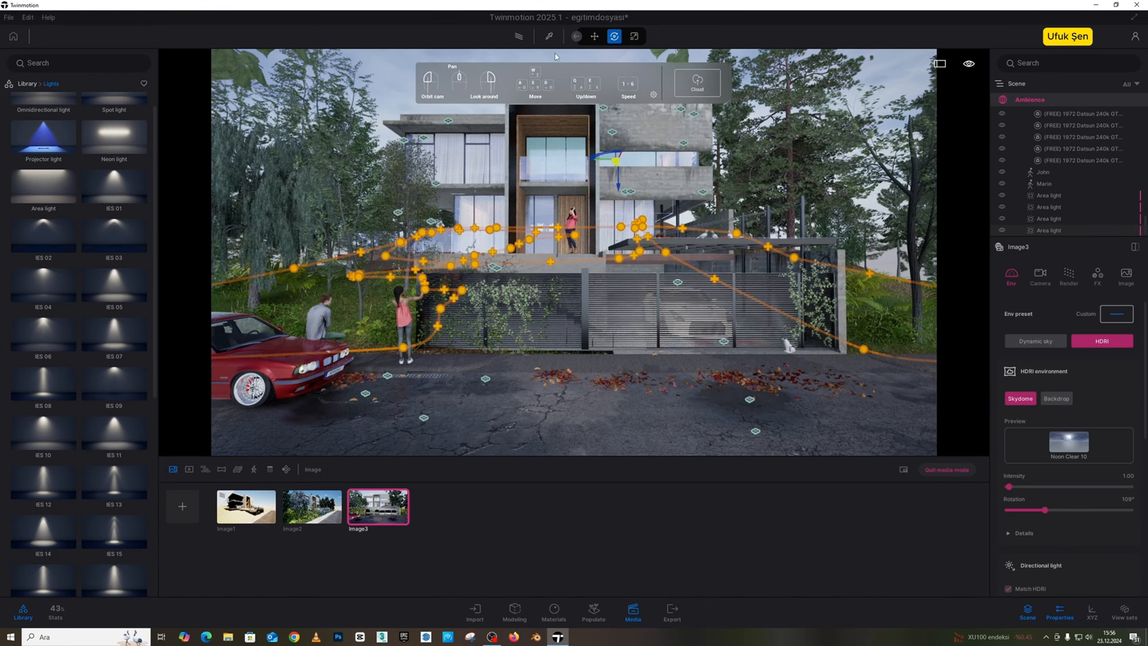
{"action": "left_click", "coordinate": [520, 38]}
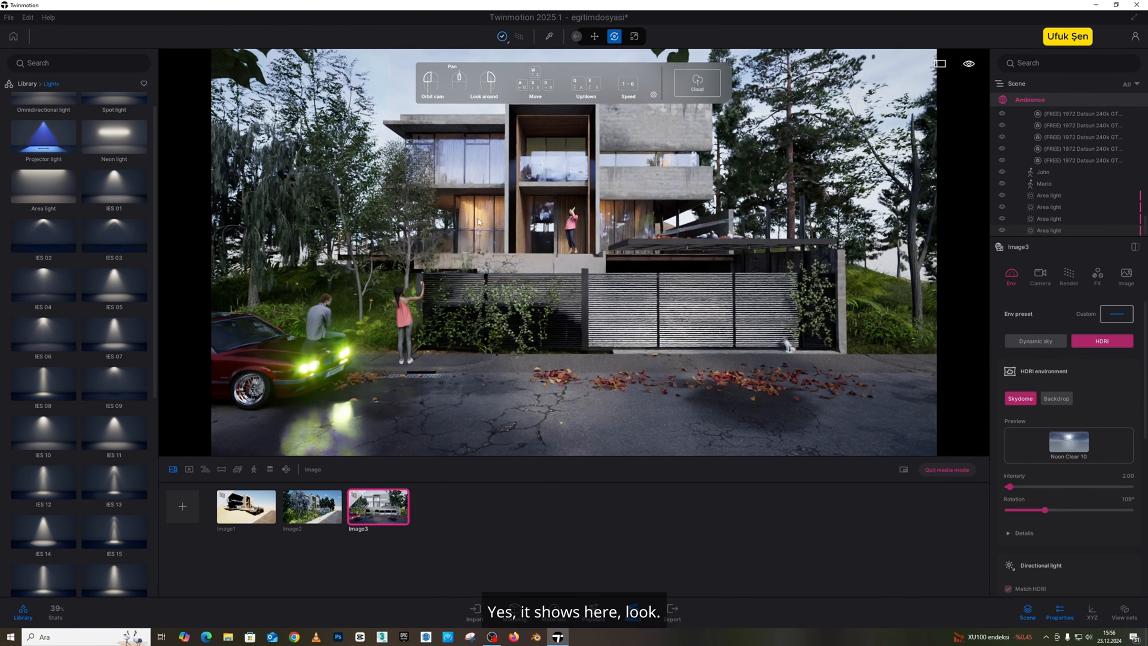
{"action": "left_click", "coordinate": [515, 35]}
- Select the area light in the curtained lower-floor room and move it about 136 cm away from the end curtains
{"action": "right_click_drag", "start_coordinate": [520, 183], "coordinate": [407, 185]}
{"action": "key", "text": "w"}
{"action": "key", "text": "w"}
{"action": "right_click_drag", "start_coordinate": [560, 183], "coordinate": [706, 152]}
{"action": "key", "text": "w"}
{"action": "key", "text": "w"}
{"action": "key", "text": "d"}
{"action": "key", "text": "s"}
{"action": "left_click", "coordinate": [589, 155]}
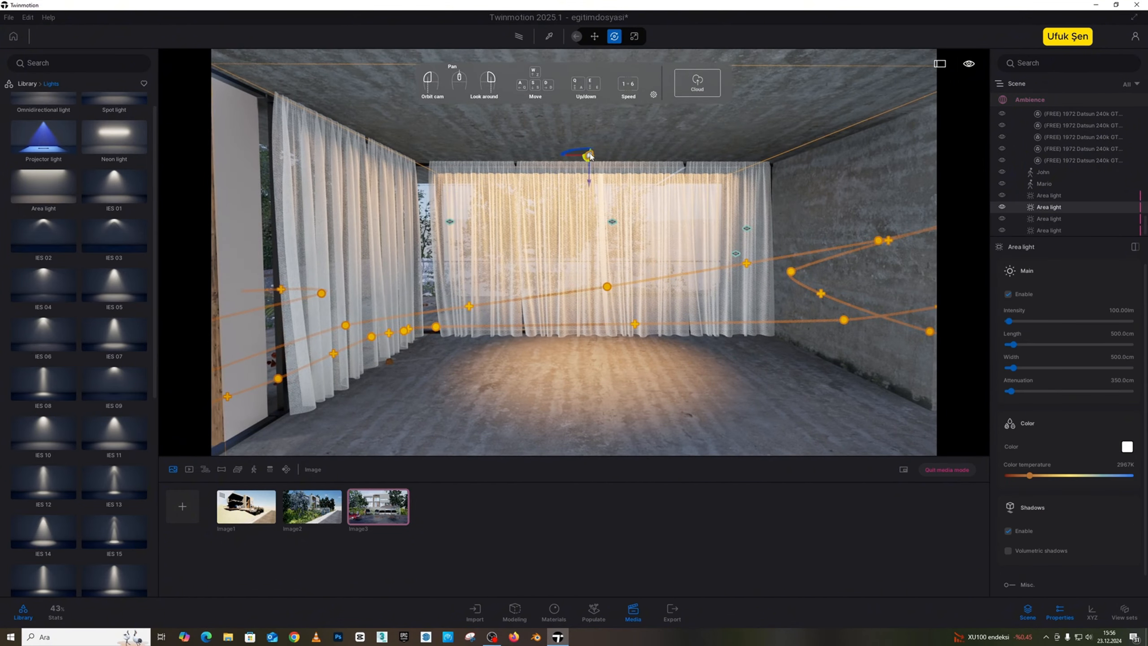
{"action": "right_click_drag", "start_coordinate": [590, 154], "coordinate": [651, 153]}
{"action": "key", "text": "a"}
{"action": "key", "text": "d"}
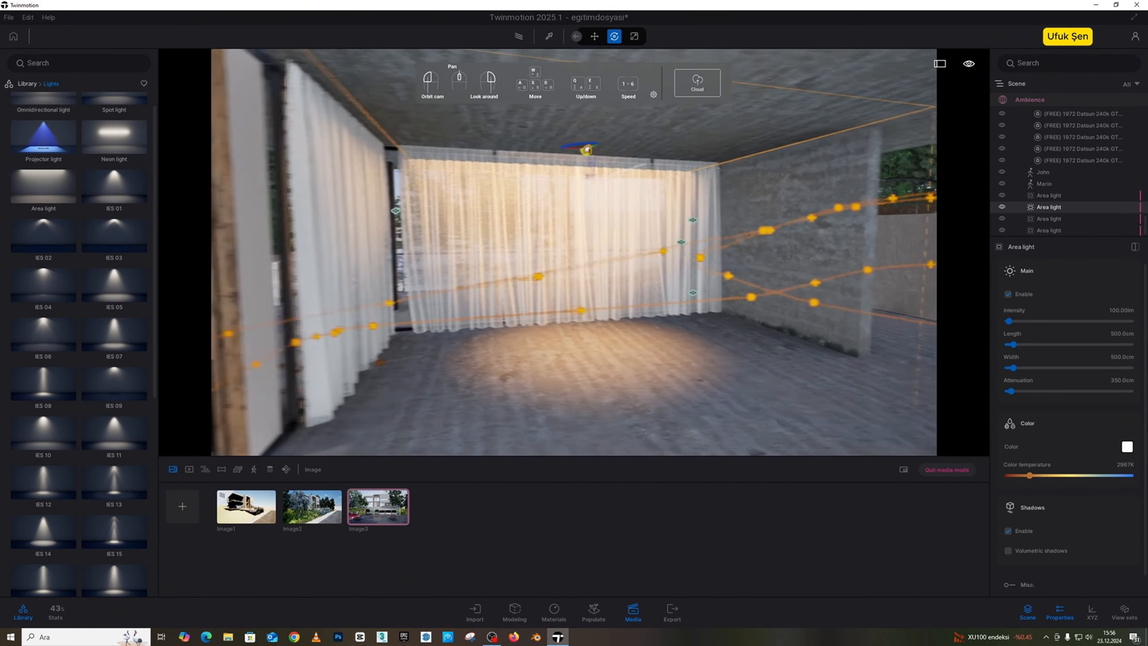
{"action": "left_click_drag", "start_coordinate": [579, 146], "coordinate": [613, 89]}
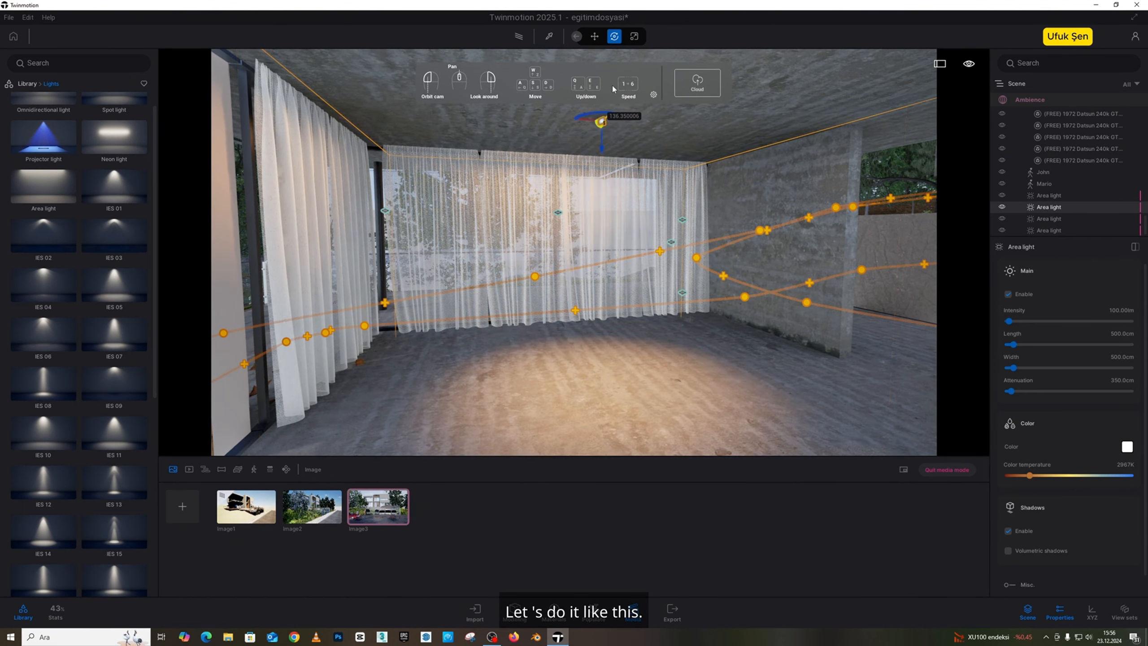
- Set this area light's intensity to 200 lm, increase its length, and widen it to about 1030 cm
{"action": "left_click", "coordinate": [1123, 310]}
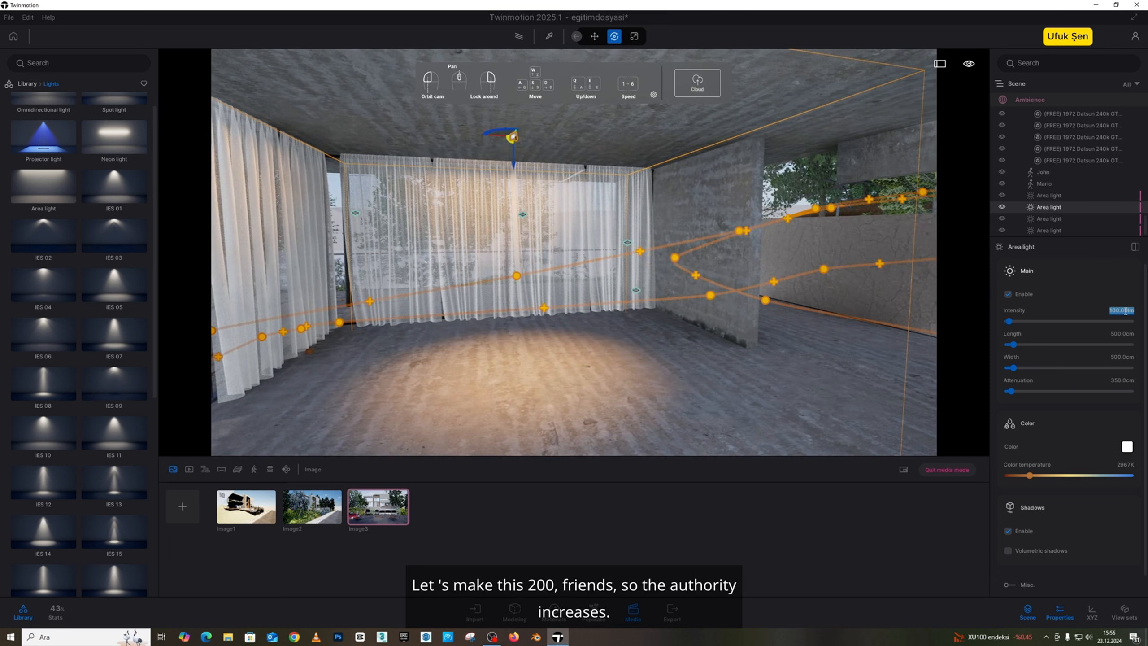
{"action": "key", "text": "Return"}
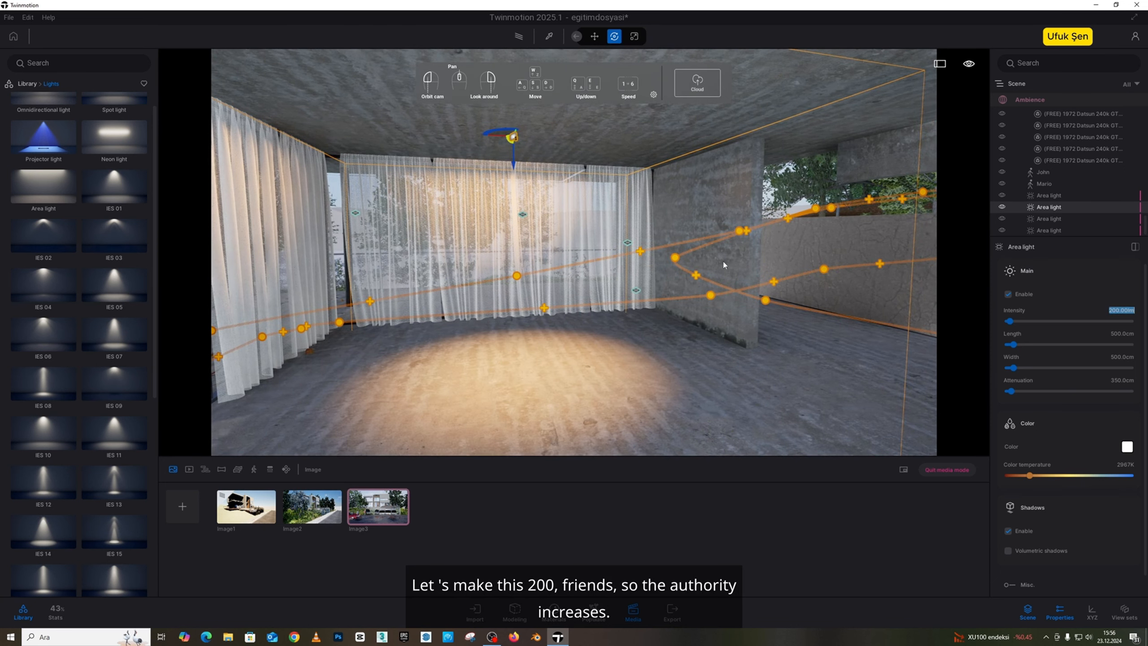
{"action": "left_click_drag", "start_coordinate": [1013, 344], "coordinate": [1019, 367]}
- Back out to the house front and examine the interior lighting with the Path tracer on
{"action": "key", "text": "s"}
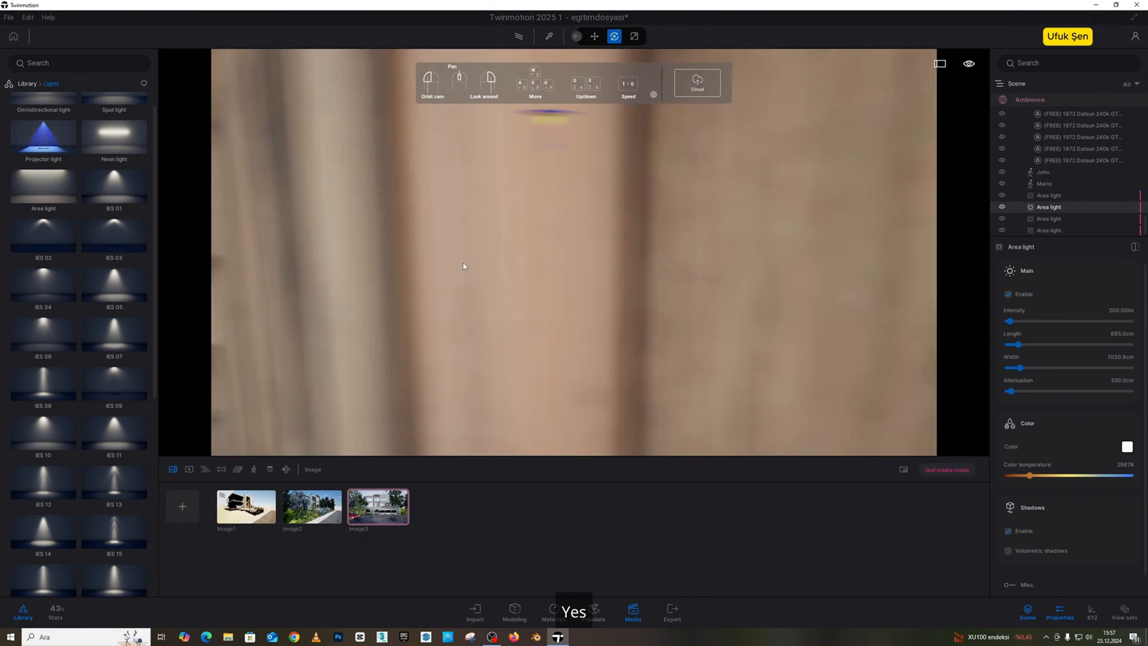
{"action": "right_click_drag", "start_coordinate": [462, 262], "coordinate": [515, 249]}
{"action": "key", "text": "s"}
{"action": "left_click", "coordinate": [518, 37]}
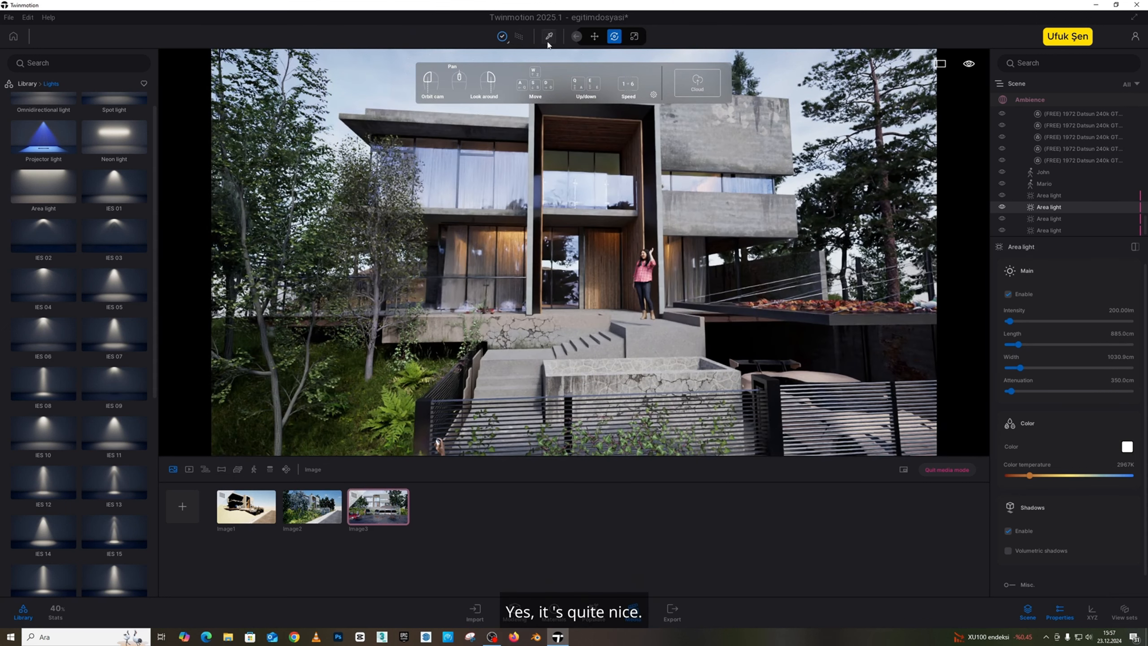
- Turn off the Path tracer, select the area light in the curtained upper-floor room, and set its intensity to 500 lm
{"action": "left_click", "coordinate": [519, 36]}
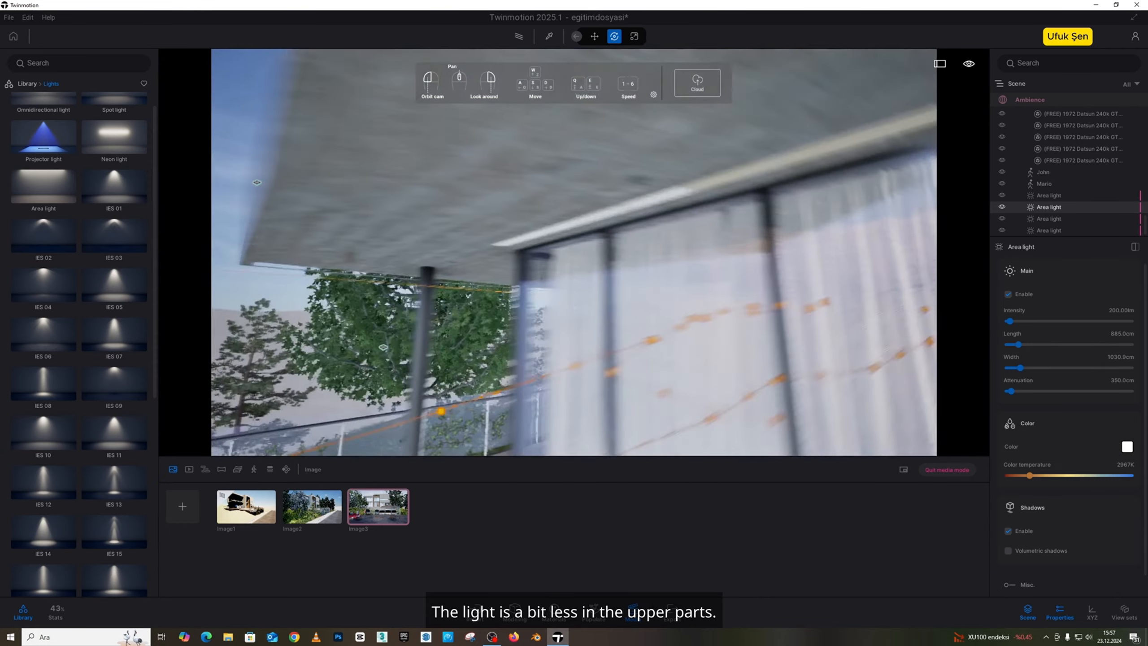
{"action": "right_click_drag", "start_coordinate": [574, 211], "coordinate": [647, 211]}
{"action": "key", "text": "e"}
{"action": "left_click", "coordinate": [564, 200]}
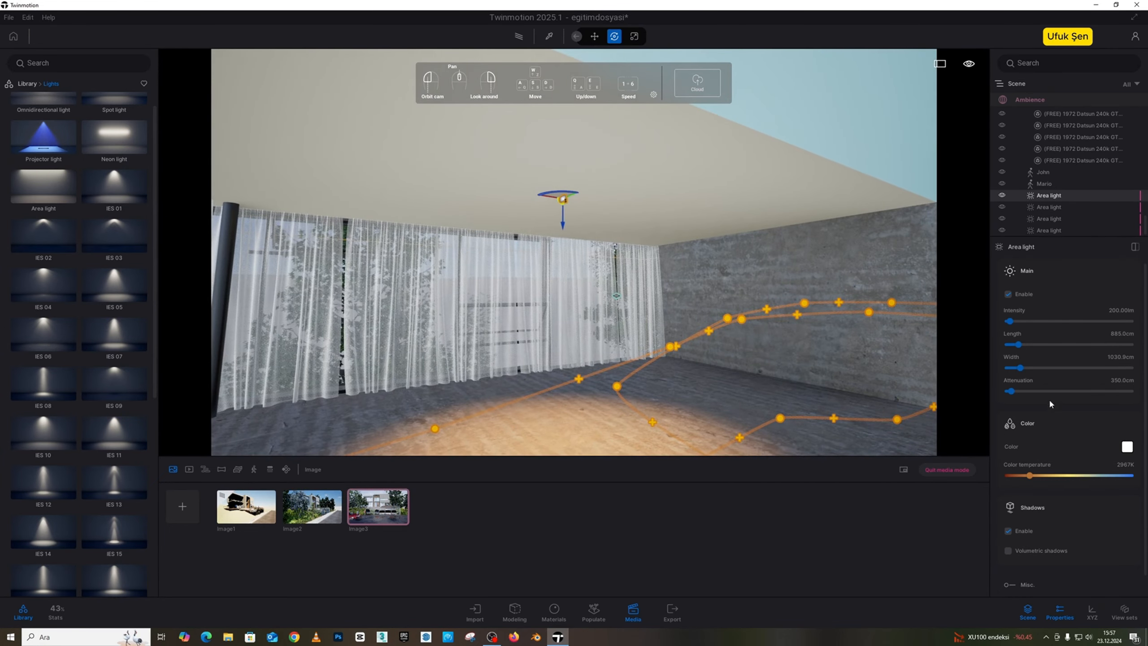
{"action": "left_click", "coordinate": [1121, 309]}
{"action": "type", "text": "500"}
{"action": "key", "text": "Return"}
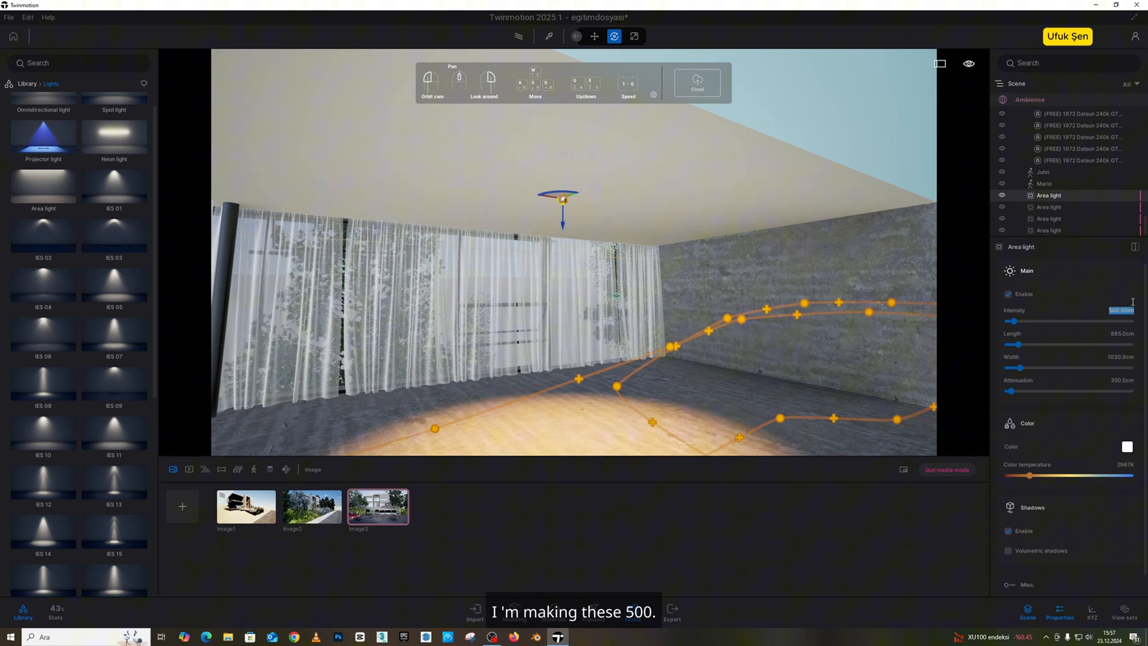
- Enlarge the upper room's area light to about 2780 cm in length and about 2489 cm in width
{"action": "key", "text": "s"}
{"action": "right_click_drag", "start_coordinate": [632, 234], "coordinate": [599, 233]}
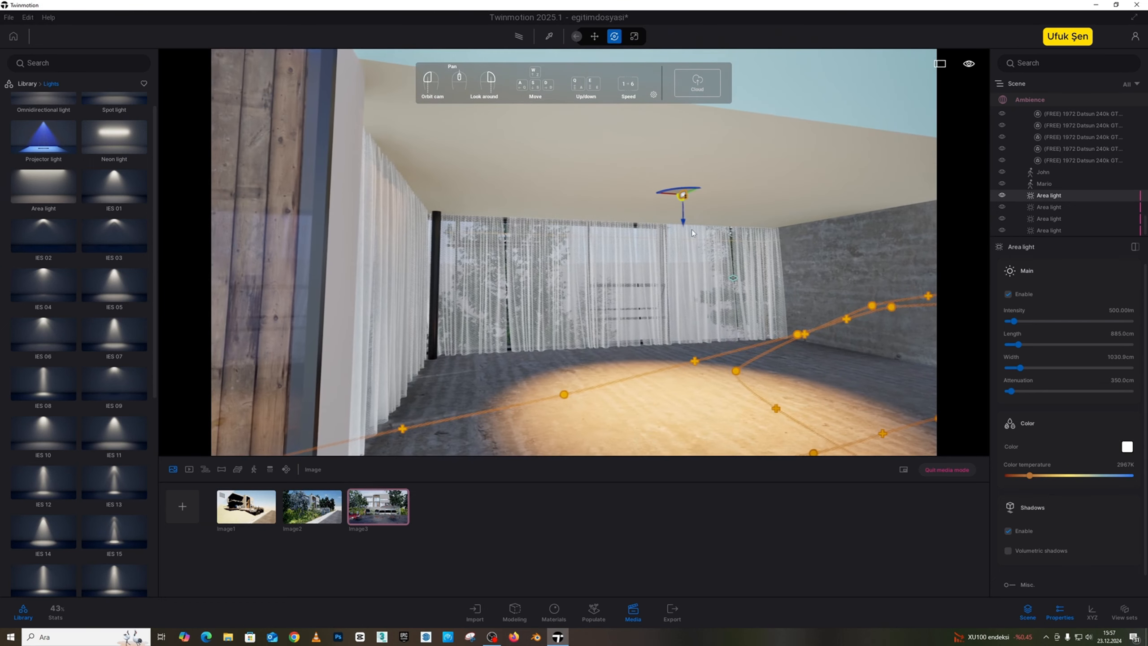
{"action": "left_click_drag", "start_coordinate": [1023, 344], "coordinate": [996, 343]}
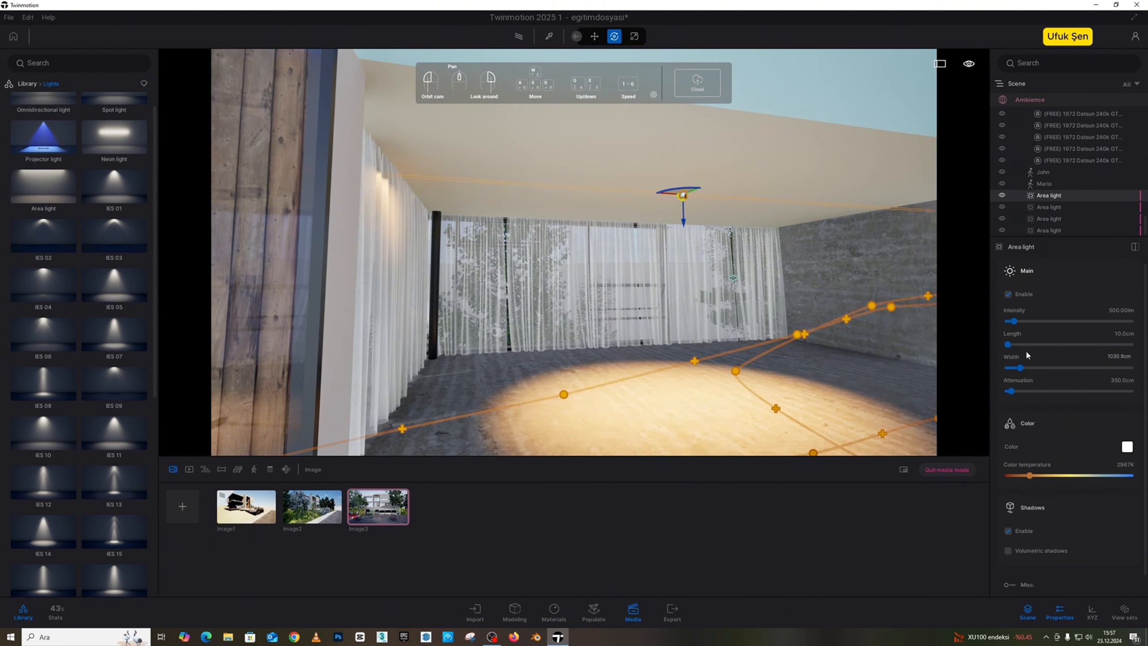
{"action": "left_click_drag", "start_coordinate": [1021, 345], "coordinate": [1038, 368]}
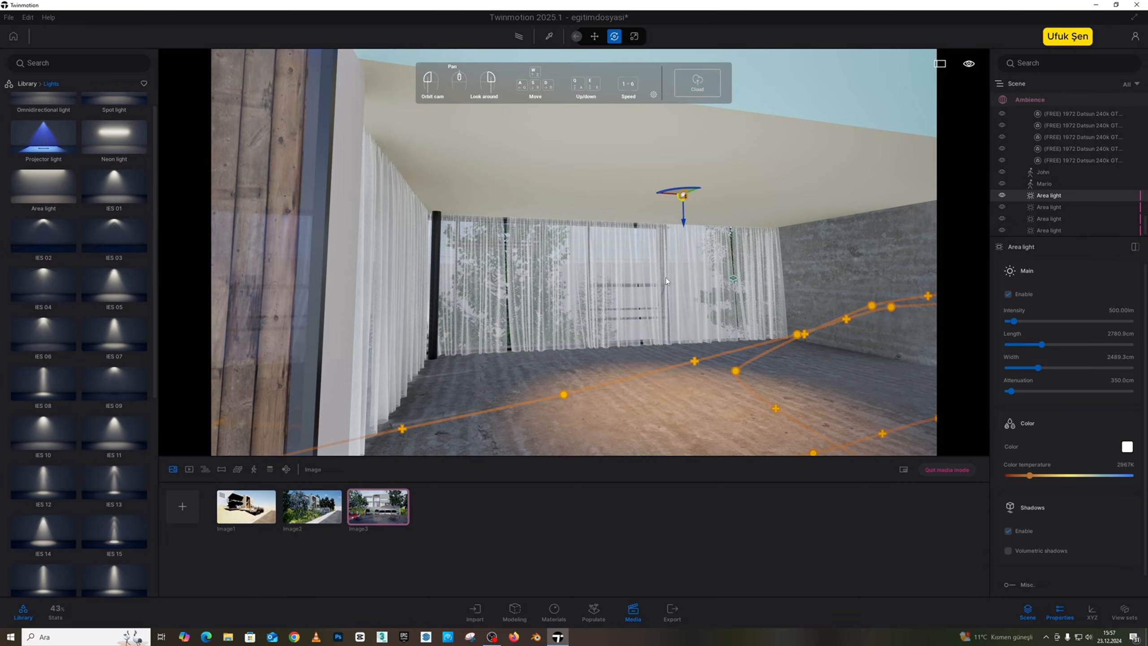
- Examine the upper-floor lighting from the house front with the Path tracer on, turning it off again
{"action": "right_click_drag", "start_coordinate": [665, 280], "coordinate": [586, 256]}
{"action": "key", "text": "s"}
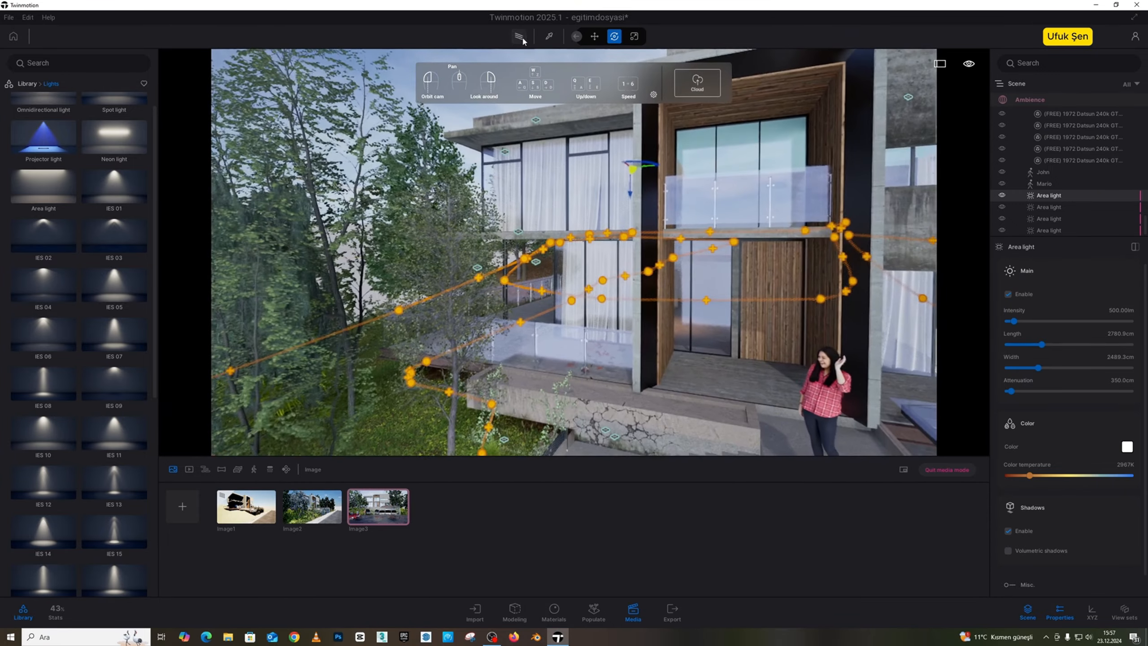
{"action": "left_click", "coordinate": [521, 40]}
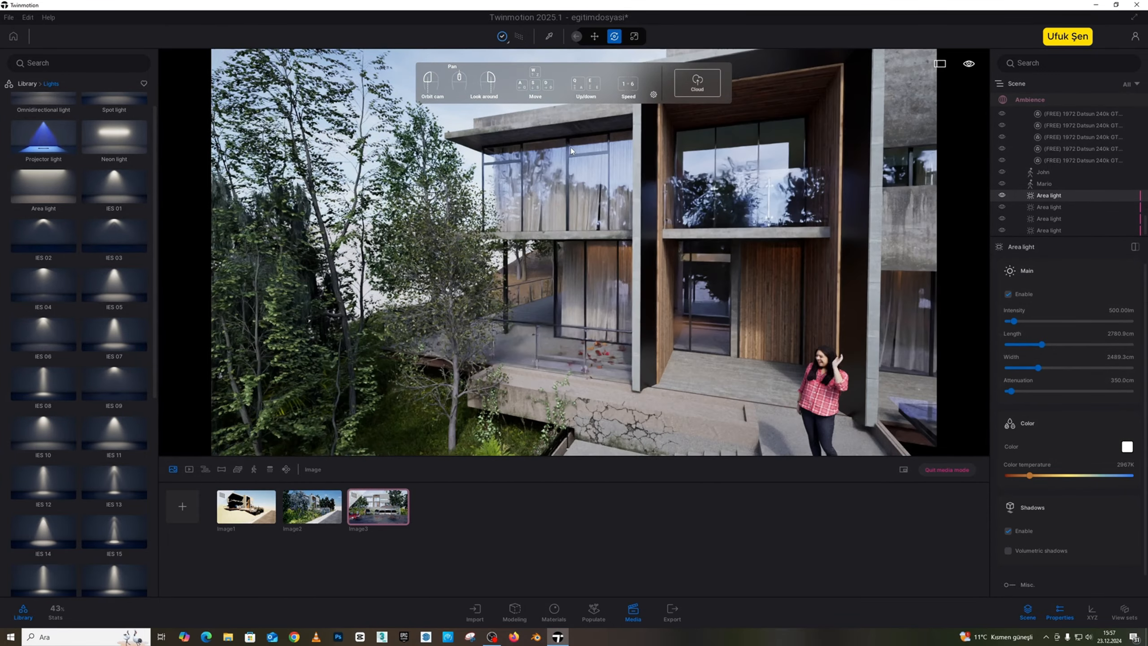
{"action": "left_click", "coordinate": [519, 36]}
- Go back into the upper curtained room, select its area light, and lower it away from the ceiling
{"action": "key", "text": "w"}
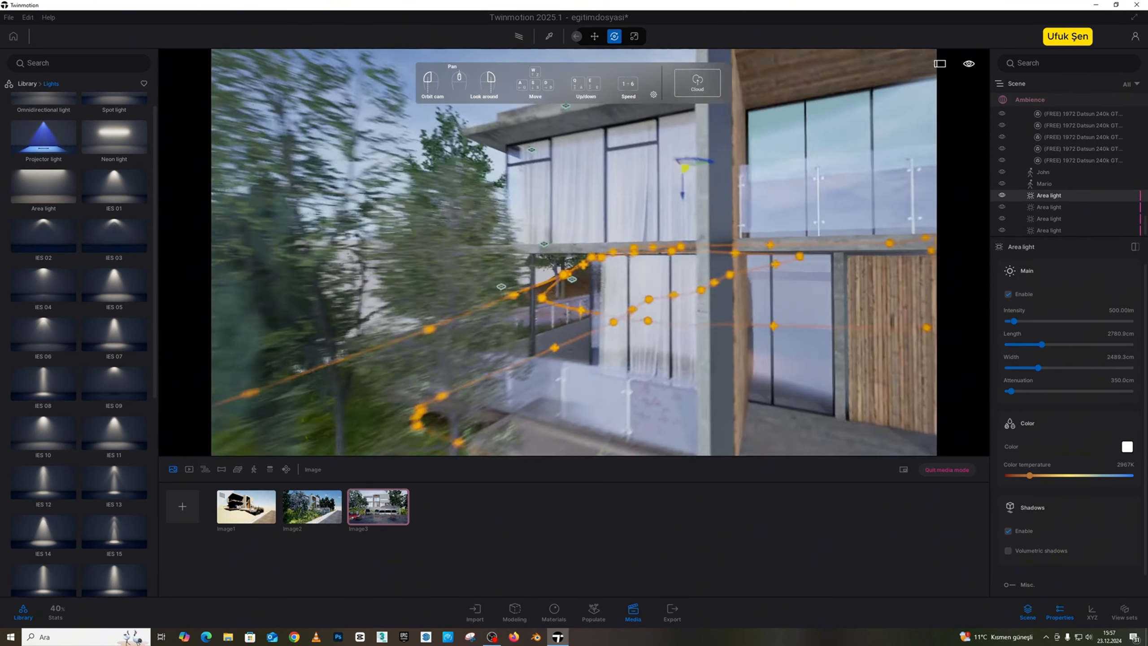
{"action": "key", "text": "s"}
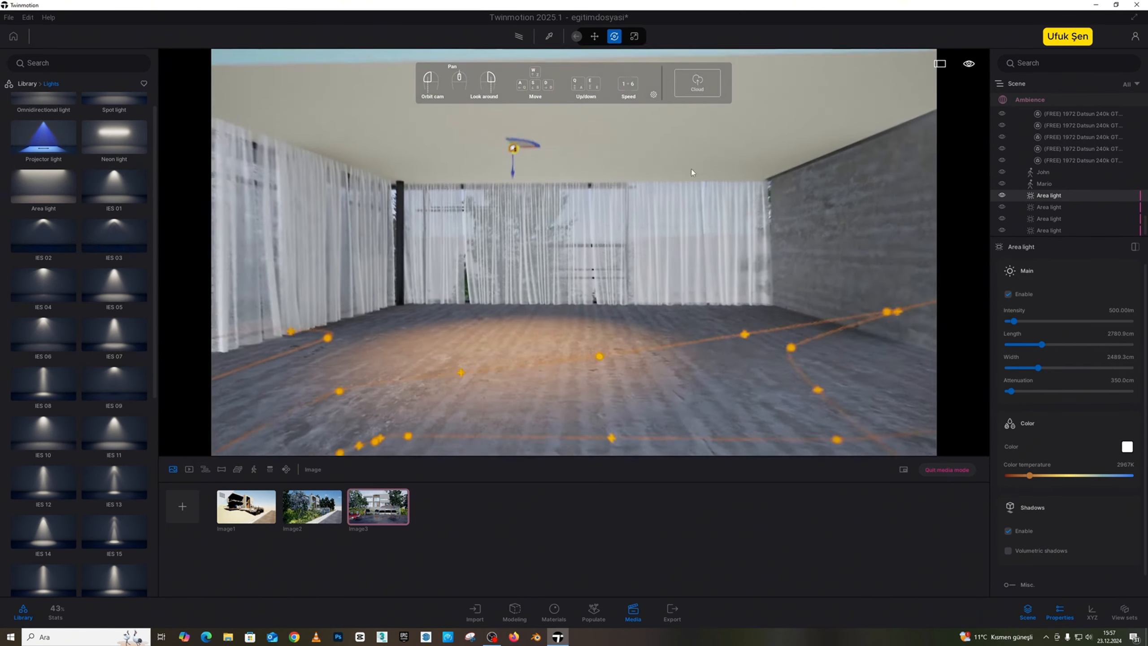
{"action": "key", "text": "Escape"}
{"action": "left_click", "coordinate": [601, 173]}
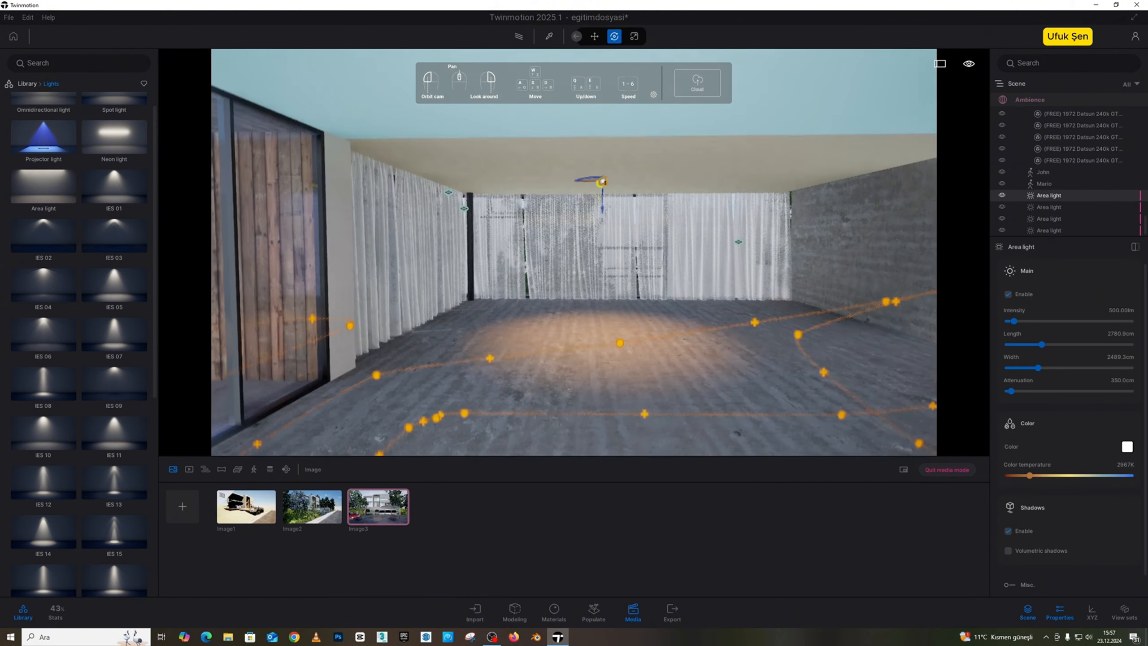
{"action": "mouse_move", "coordinate": [602, 203]}
{"action": "left_mouse_down"}
{"action": "mouse_move", "coordinate": [604, 302]}
{"action": "mouse_move", "coordinate": [606, 224]}
{"action": "left_mouse_up"}
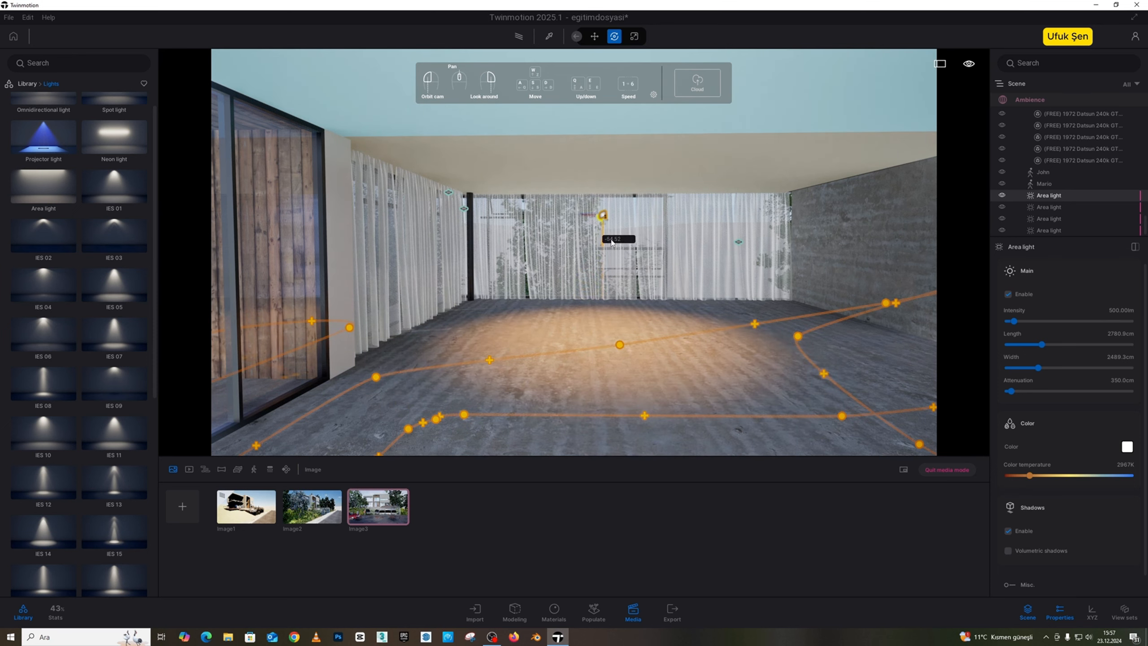
- Set the length of the upper room's area light to 500 cm
{"action": "key", "text": "a"}
{"action": "mouse_move", "coordinate": [610, 237]}
{"action": "right_mouse_down"}
{"action": "mouse_move", "coordinate": [564, 234]}
{"action": "mouse_move", "coordinate": [624, 235]}
{"action": "right_mouse_up"}
{"action": "key", "text": "d"}
{"action": "key", "text": "a"}
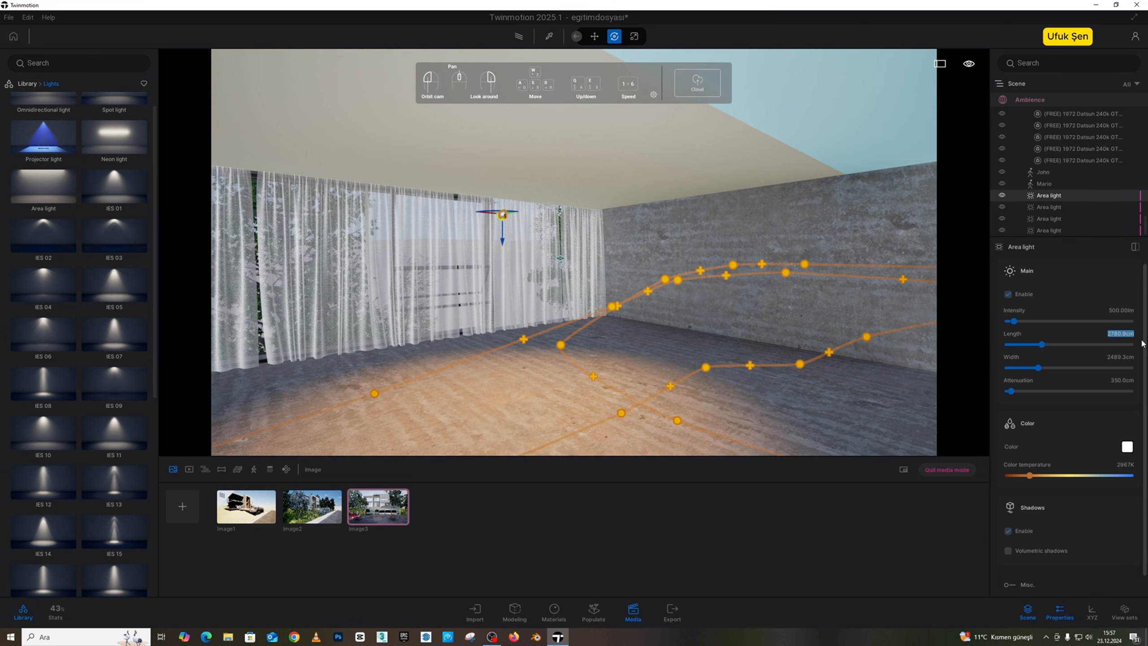
{"action": "type", "text": "00"}
{"action": "key", "text": "Return"}
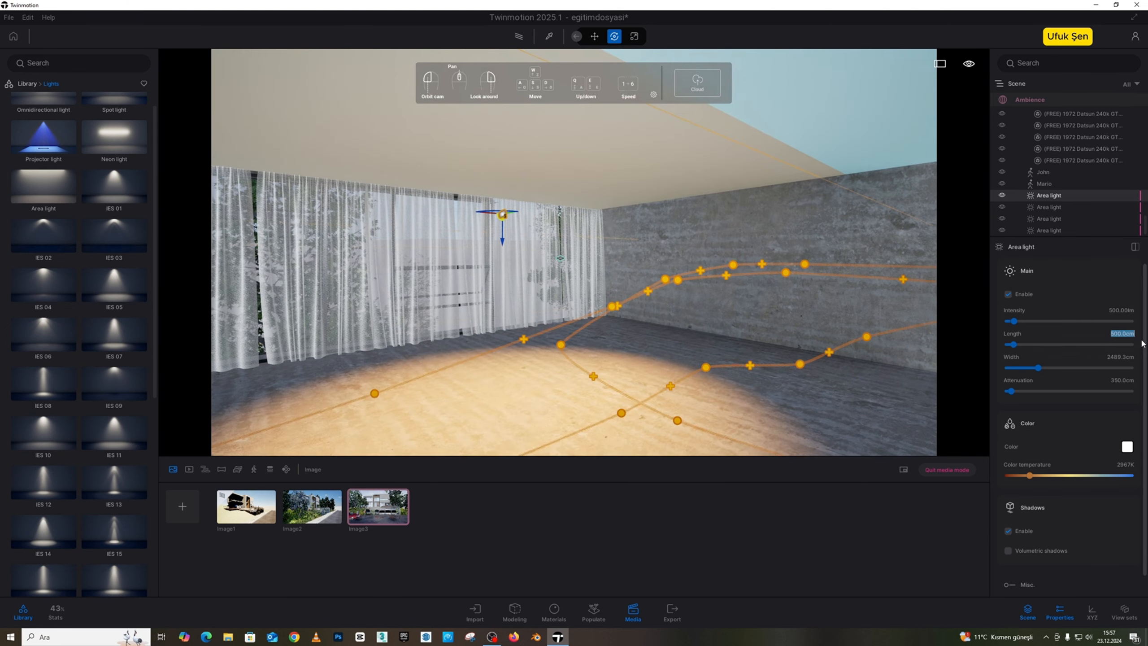
- Raise the upper room's area light back toward the ceiling and set its width to 500 cm
{"action": "key", "text": "s"}
{"action": "right_click_drag", "start_coordinate": [704, 303], "coordinate": [656, 288]}
{"action": "key", "text": "w"}
{"action": "left_click_drag", "start_coordinate": [579, 288], "coordinate": [577, 237]}
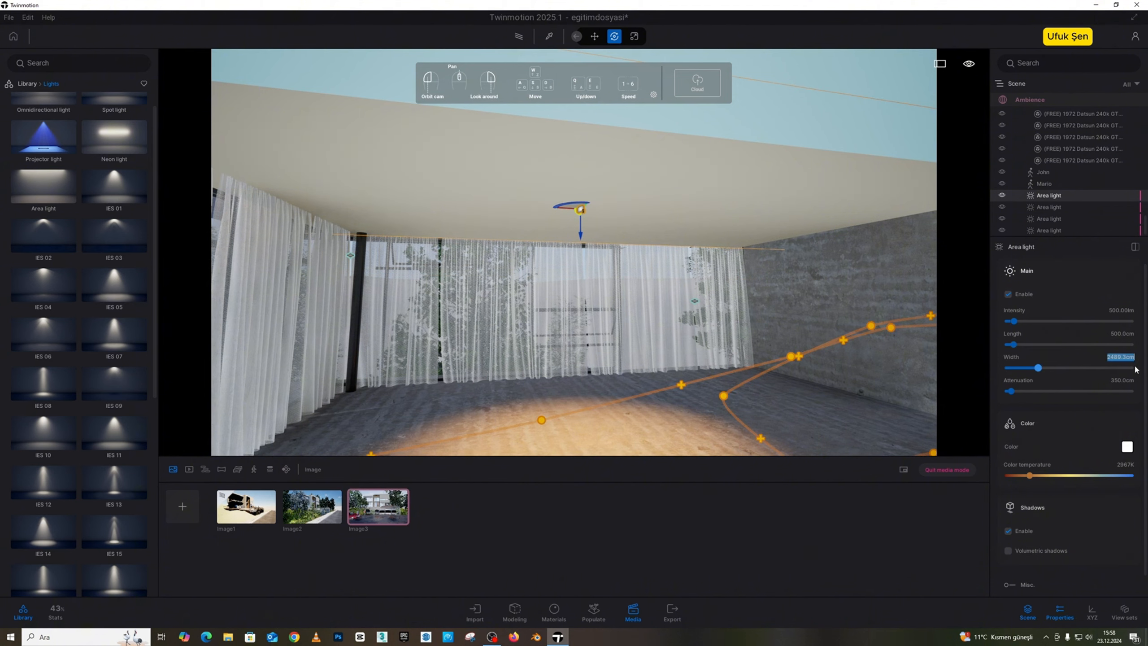
{"action": "type", "text": "500"}
{"action": "key", "text": "Return"}
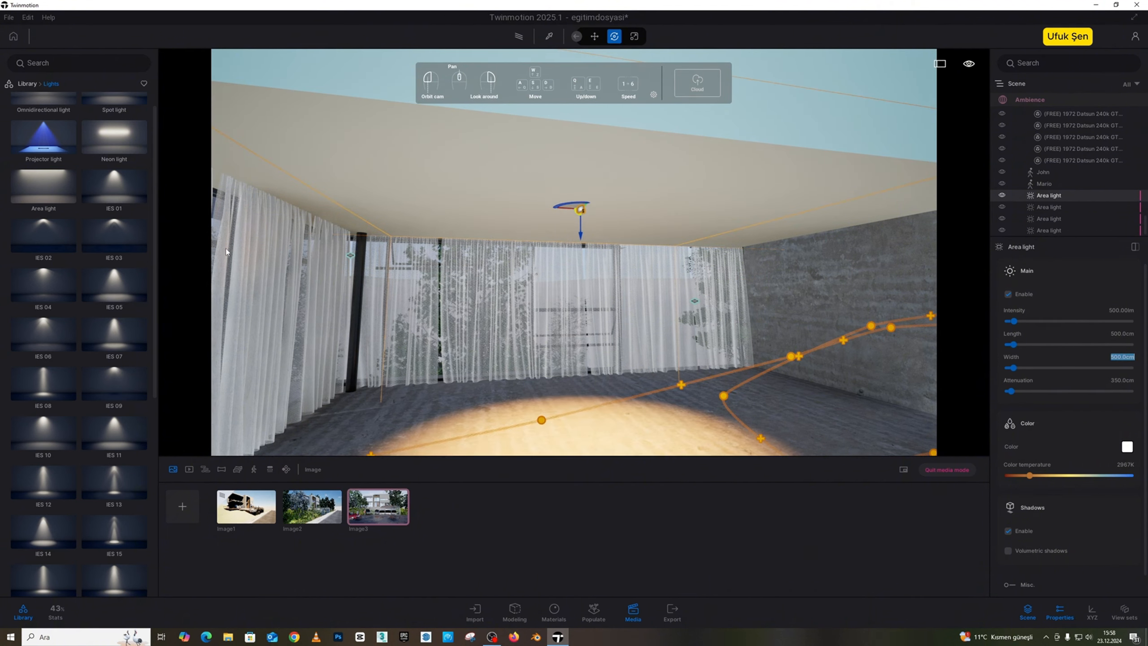
- Back out to the house front and compare the lit upper and lower windows with the Path tracer, turning it off again
{"action": "right_click_drag", "start_coordinate": [420, 160], "coordinate": [427, 199]}
{"action": "key", "text": "s"}
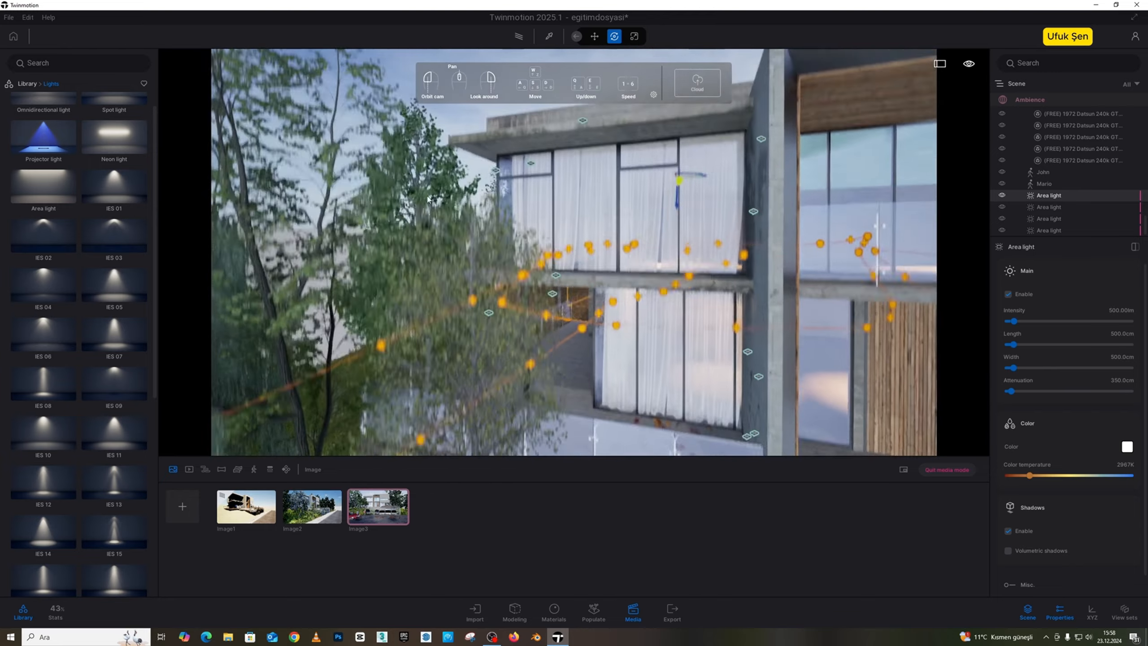
{"action": "left_click", "coordinate": [520, 37]}
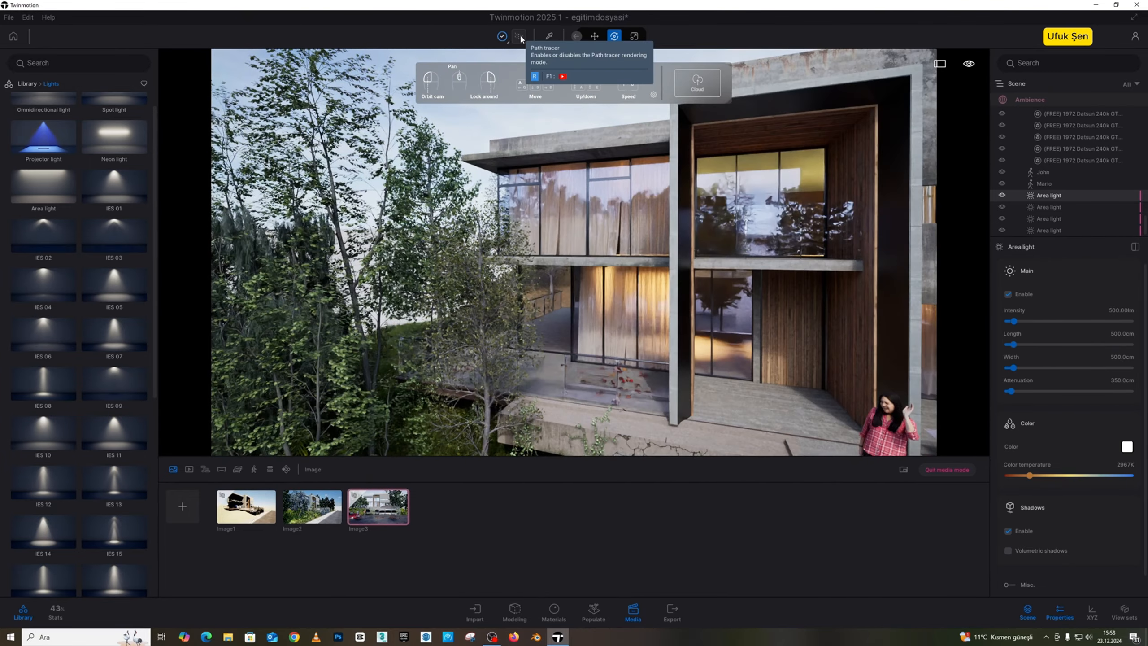
{"action": "left_click", "coordinate": [519, 37]}
- Focus on the wood-clad recess above the entrance balcony and search the Sketchfab library for Spot
{"action": "key", "text": "s"}
{"action": "right_click_drag", "start_coordinate": [560, 213], "coordinate": [582, 232]}
{"action": "key", "text": "w"}
{"action": "key", "text": "w"}
{"action": "key", "text": "s"}
{"action": "key", "text": "w"}
{"action": "key", "text": "d"}
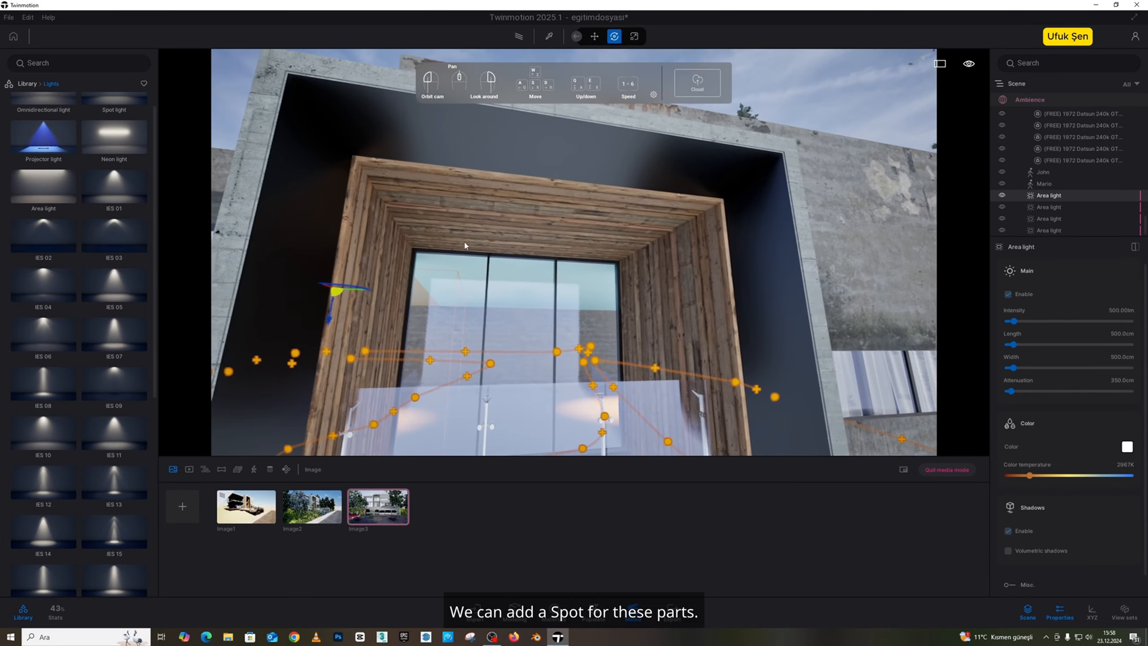
{"action": "left_click", "coordinate": [26, 83]}
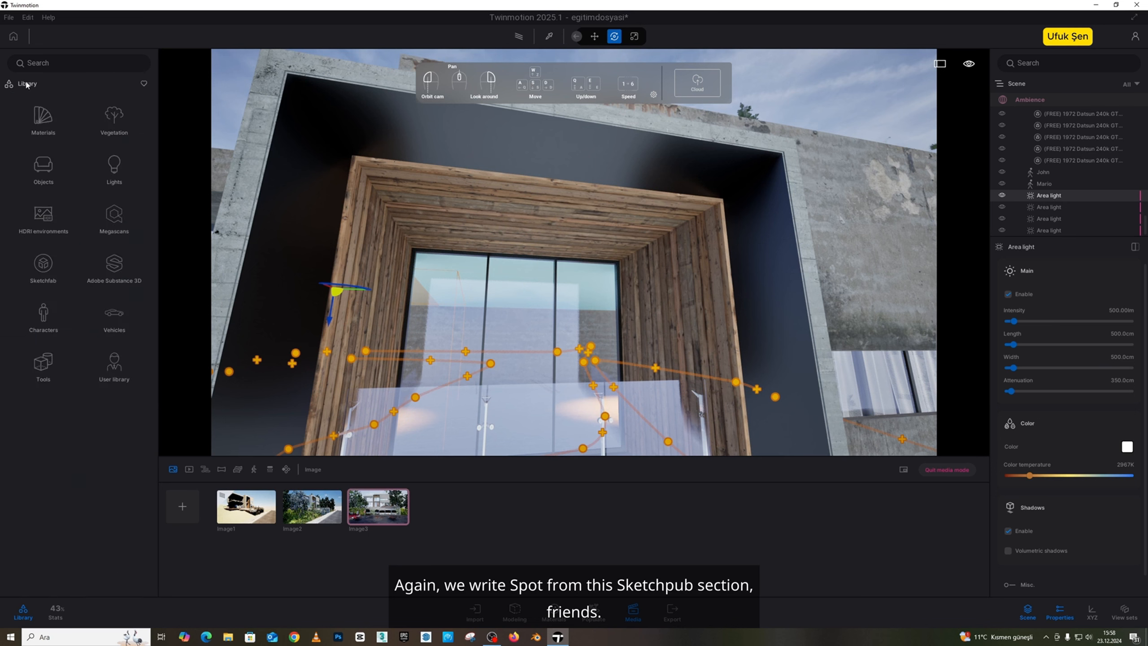
{"action": "left_click", "coordinate": [43, 264]}
{"action": "left_click", "coordinate": [80, 63]}
{"action": "type", "text": "sp"}
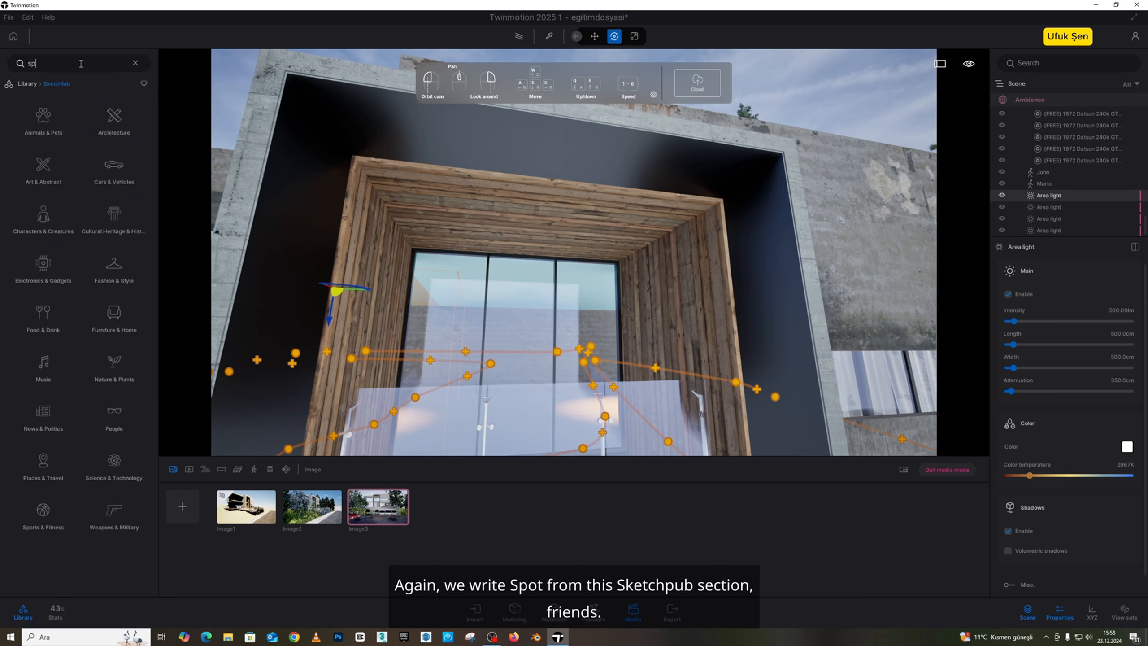
{"action": "type", "text": "ot"}
{"action": "key", "text": "Return"}
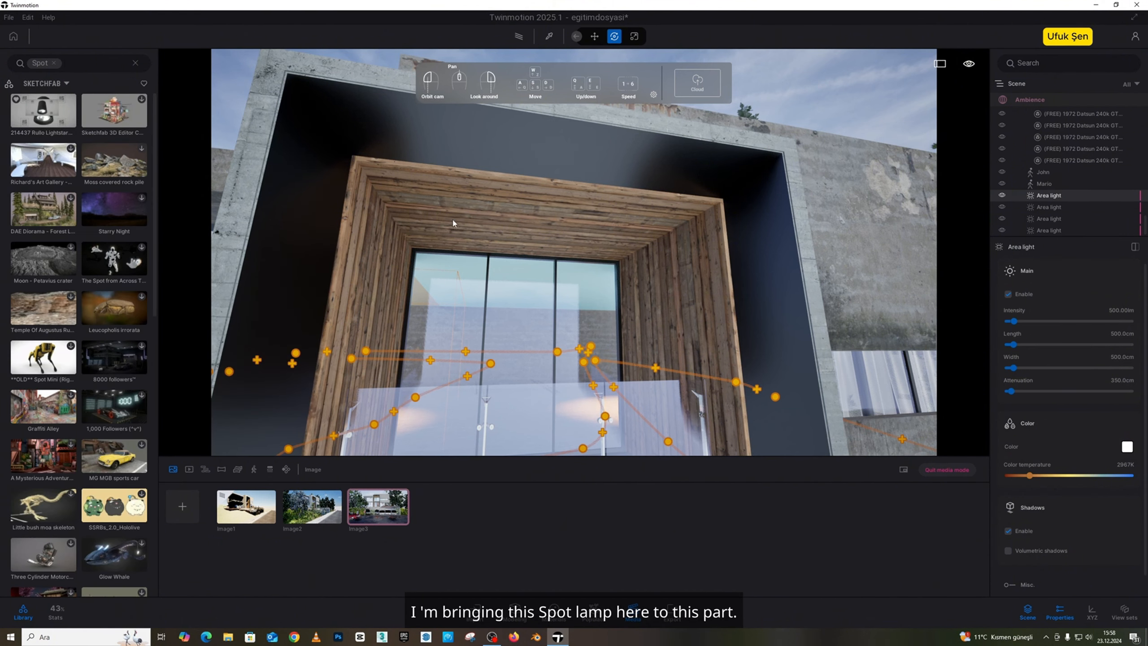
- Place the 214437 Rullo Lightstar spot light under the recess's wooden ceiling and add one instance of it 168.86 cm to the side
{"action": "left_click_drag", "start_coordinate": [470, 206], "coordinate": [740, 218]}
{"action": "scroll", "coordinate": [468, 227], "scroll_direction": "up", "scroll_amount": 3}
{"action": "left_click", "coordinate": [424, 242]}
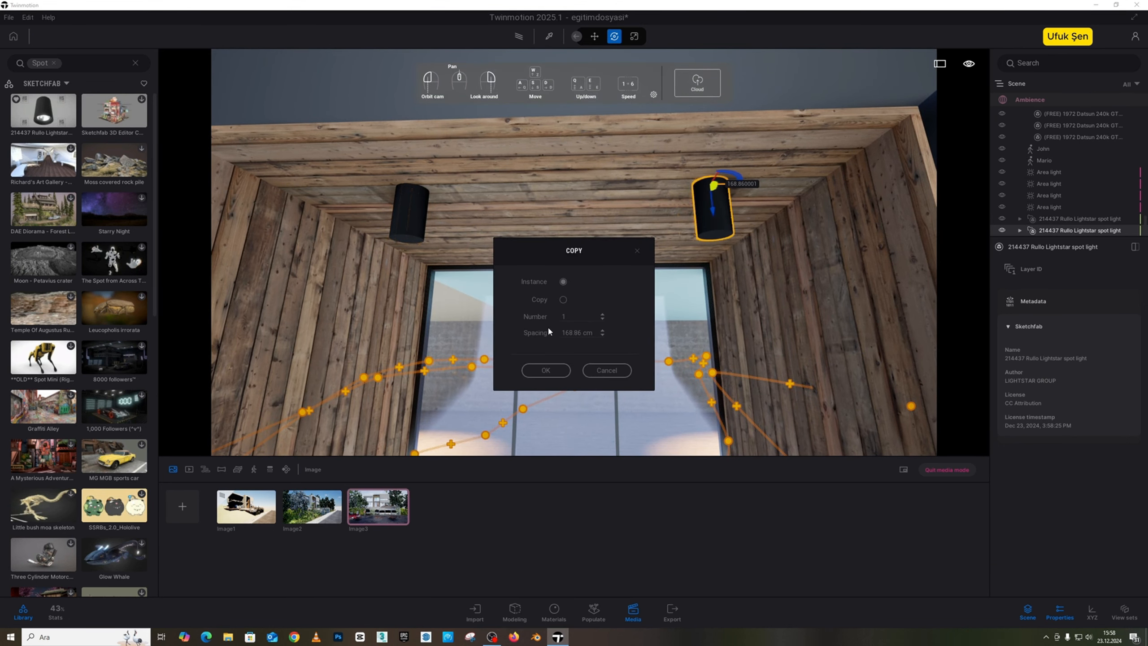
{"action": "left_click", "coordinate": [547, 369]}
{"action": "left_click", "coordinate": [410, 208], "text": "ctrl"}
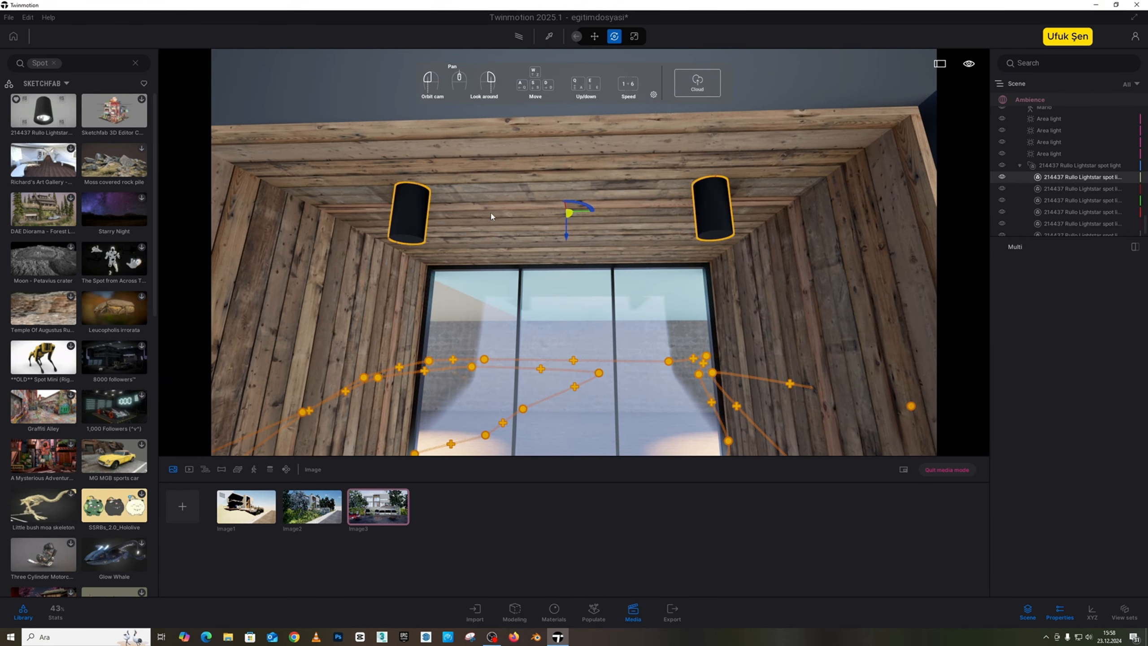
{"action": "left_click_drag", "start_coordinate": [566, 208], "coordinate": [525, 231]}
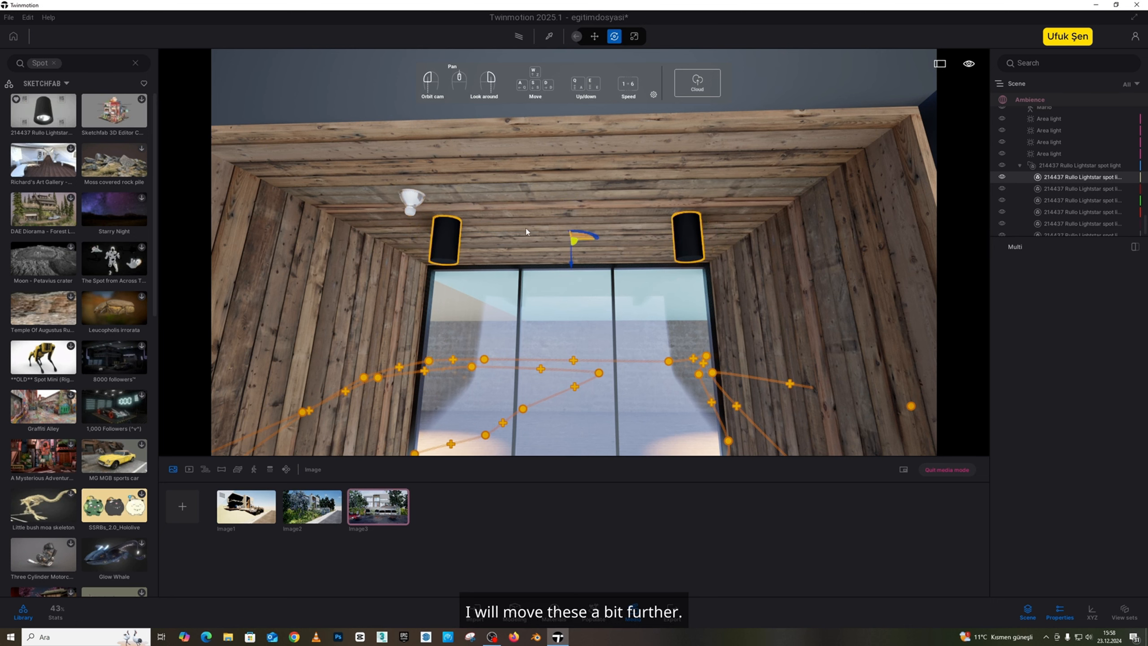
{"action": "key", "text": "ctrl+z"}
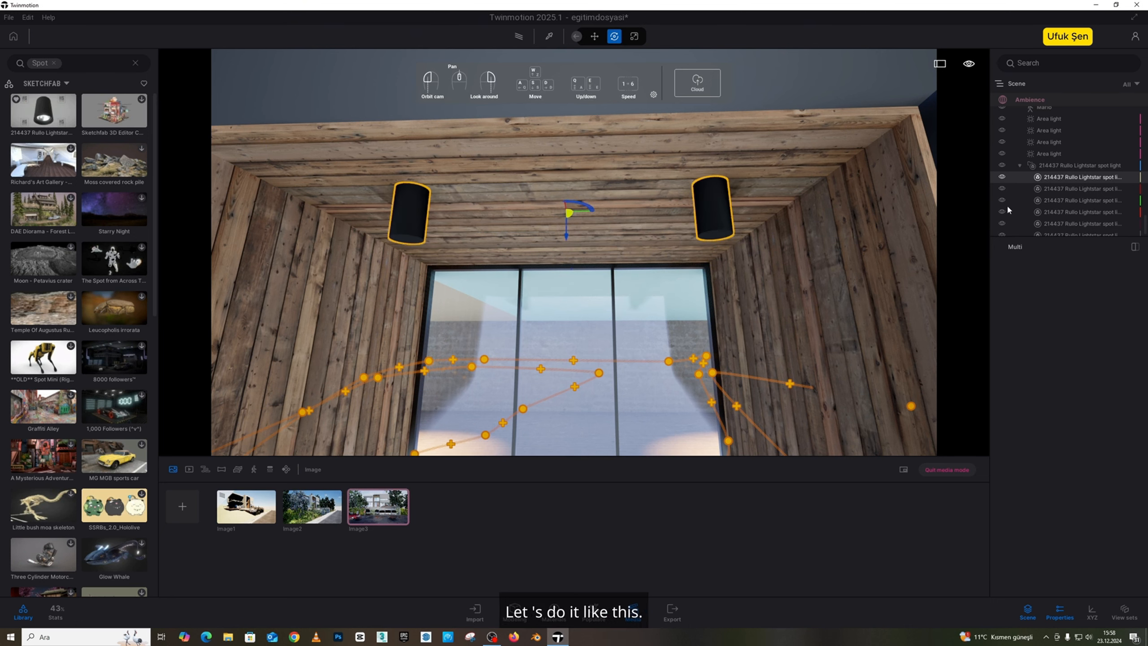
- Select both complete spot light models and move them along the wooden ceiling toward the glazing
{"action": "left_click", "coordinate": [1047, 165]}
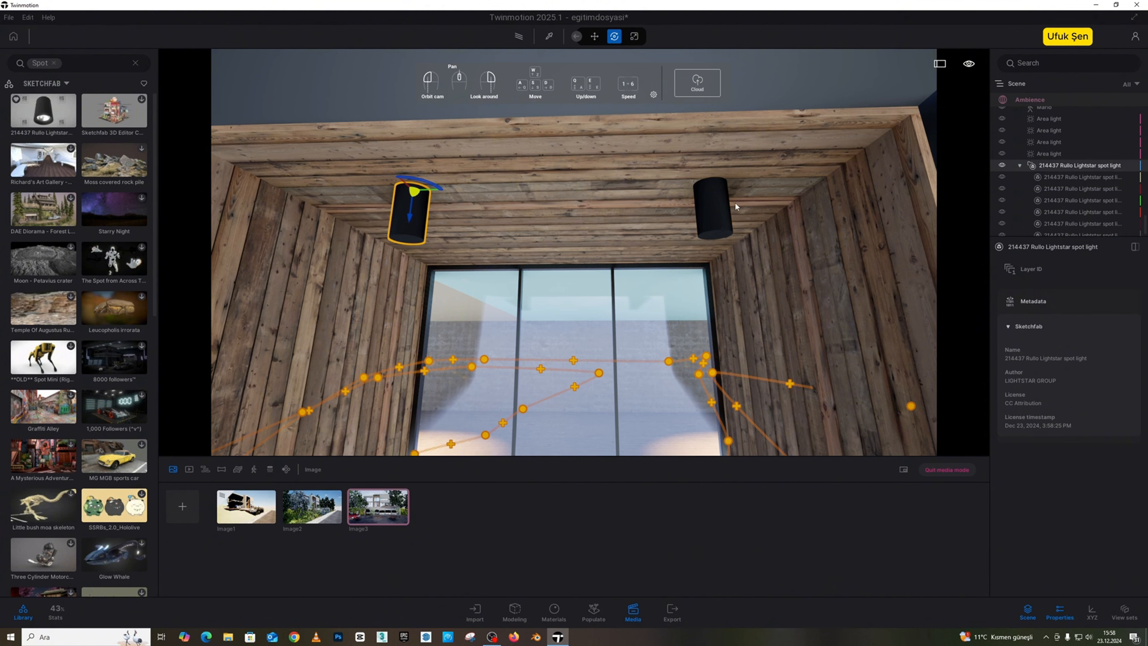
{"action": "left_click", "coordinate": [720, 200], "text": "ctrl"}
{"action": "left_click", "coordinate": [1067, 169], "text": "ctrl"}
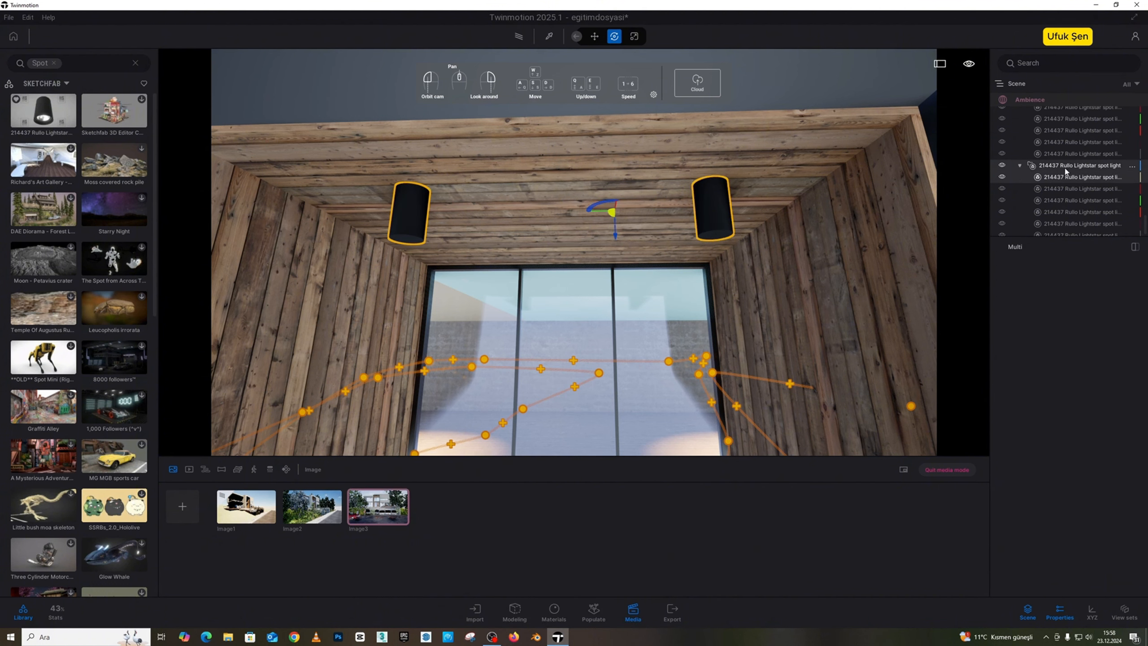
{"action": "left_click_drag", "start_coordinate": [615, 211], "coordinate": [606, 241]}
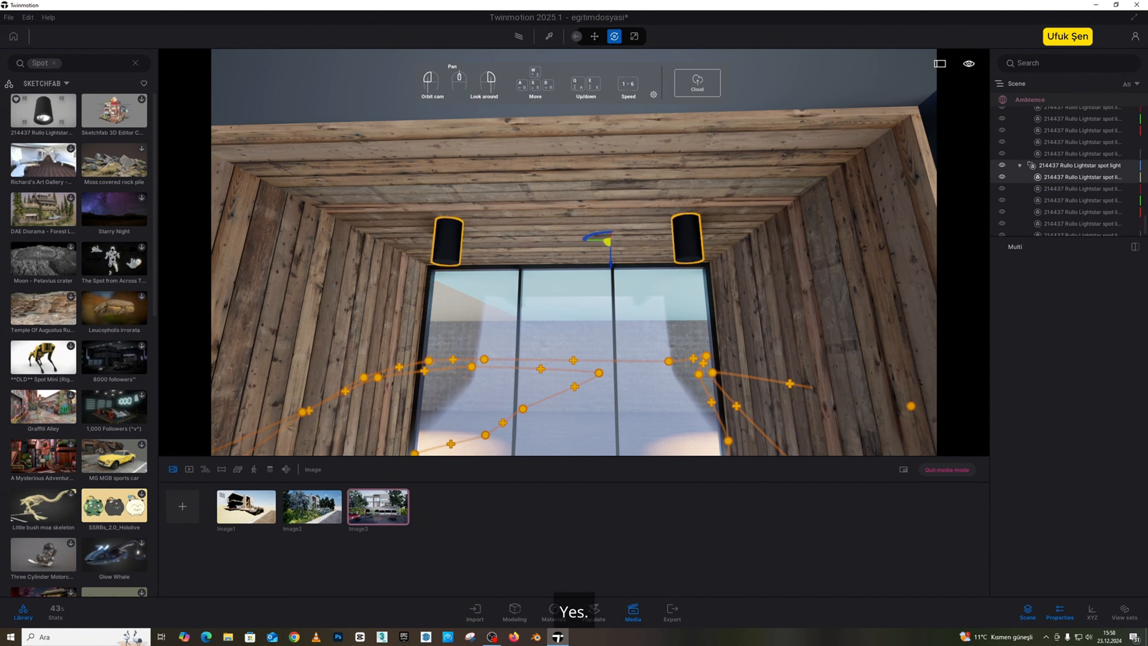
- View the balcony recess from the front and nudge the pair of spot lights slightly sideways to center them
{"action": "right_click_drag", "start_coordinate": [606, 241], "coordinate": [632, 241]}
{"action": "key", "text": "q"}
{"action": "key", "text": "s"}
{"action": "key", "text": "w"}
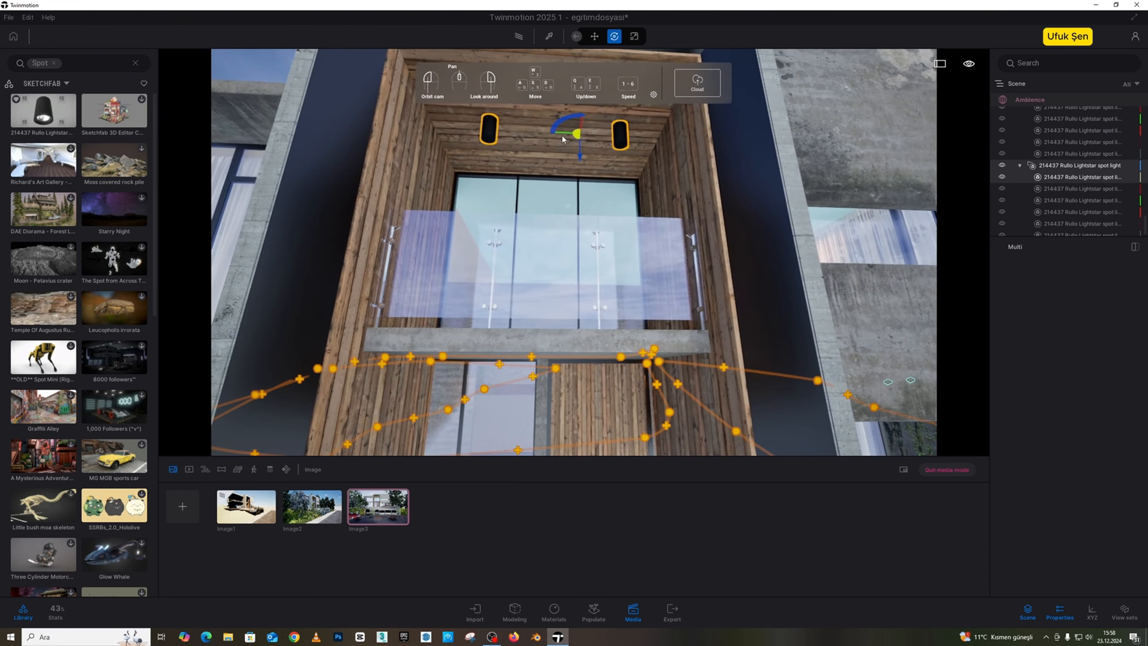
{"action": "left_click", "coordinate": [561, 133]}
{"action": "left_click_drag", "start_coordinate": [565, 133], "coordinate": [563, 135]}
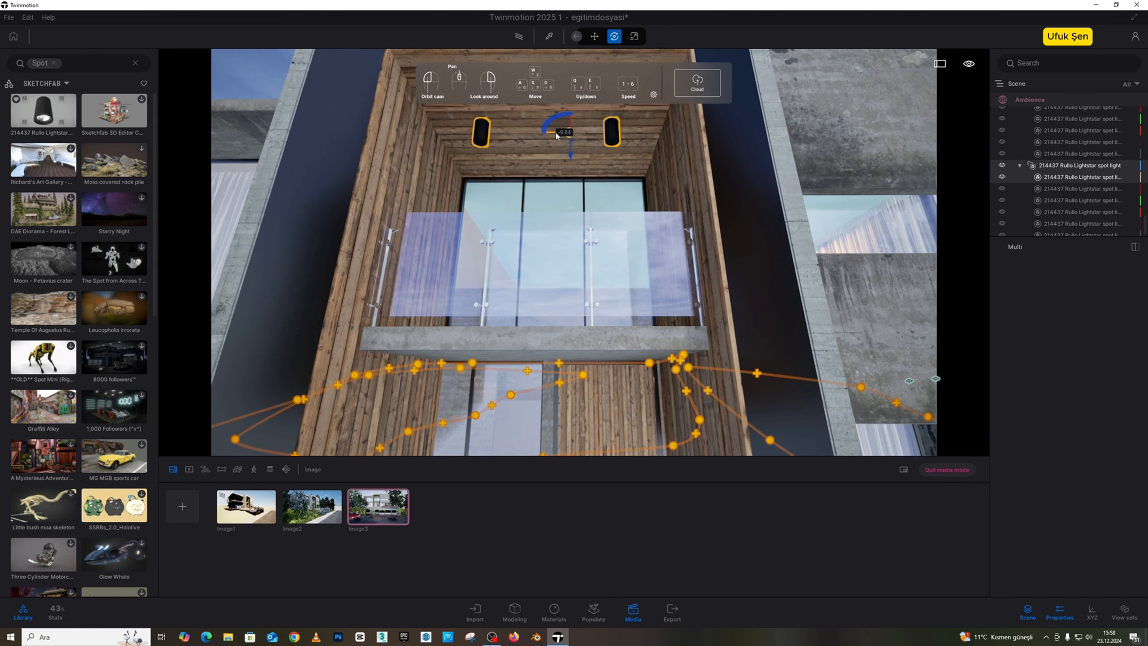
- Inspect the spot lights in the recess up close, clear the library search, and return to the Image3 view
{"action": "right_click_drag", "start_coordinate": [563, 136], "coordinate": [498, 121]}
{"action": "key", "text": "e"}
{"action": "key", "text": "w"}
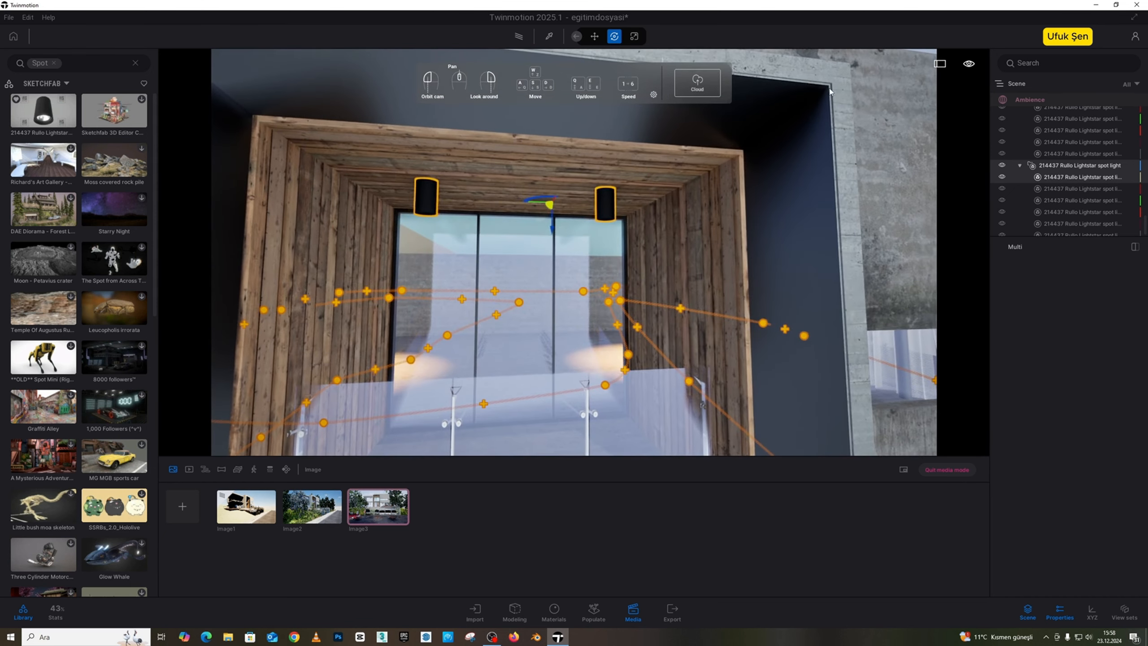
{"action": "left_click", "coordinate": [499, 121]}
{"action": "key", "text": "w"}
{"action": "key", "text": "s"}
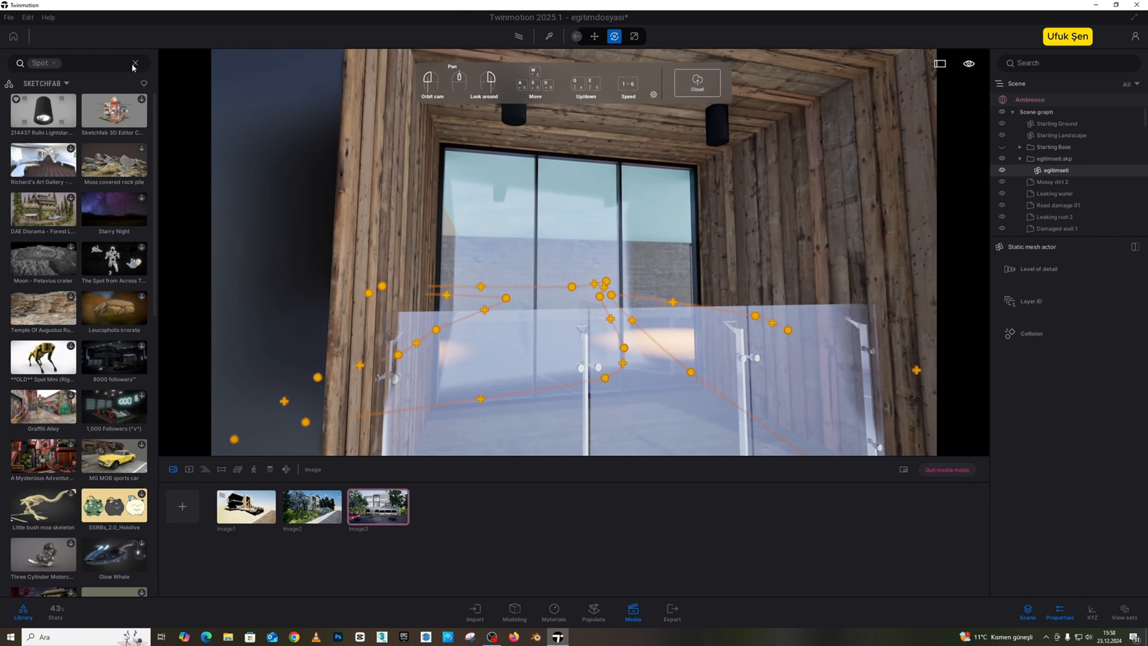
{"action": "left_click", "coordinate": [135, 62]}
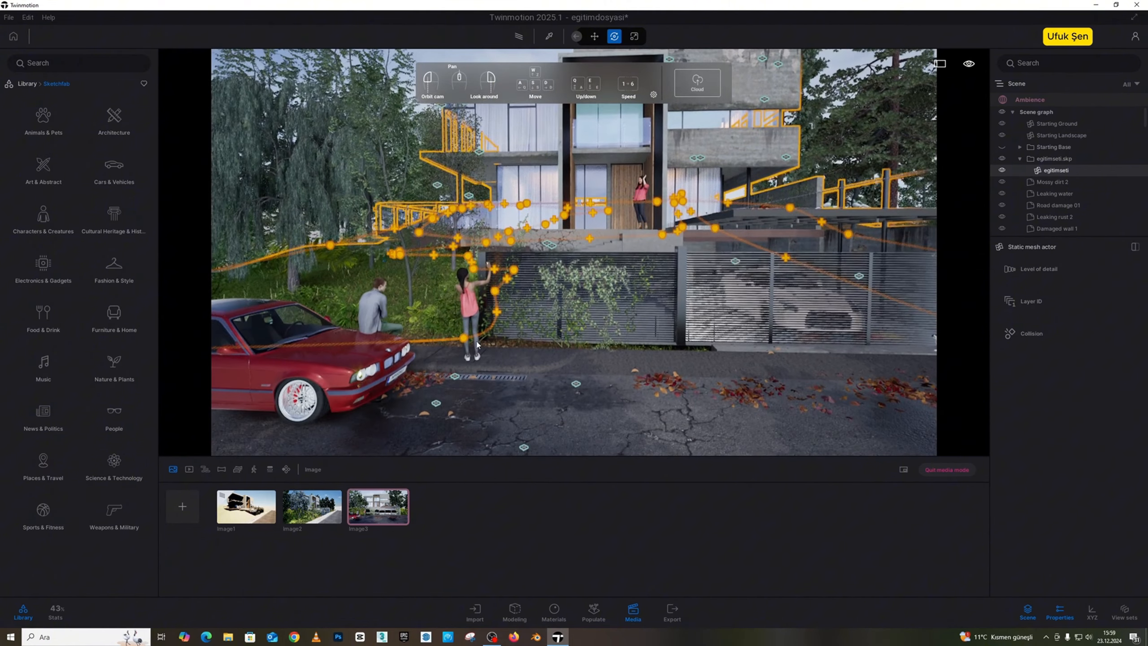
{"action": "left_click", "coordinate": [390, 514]}
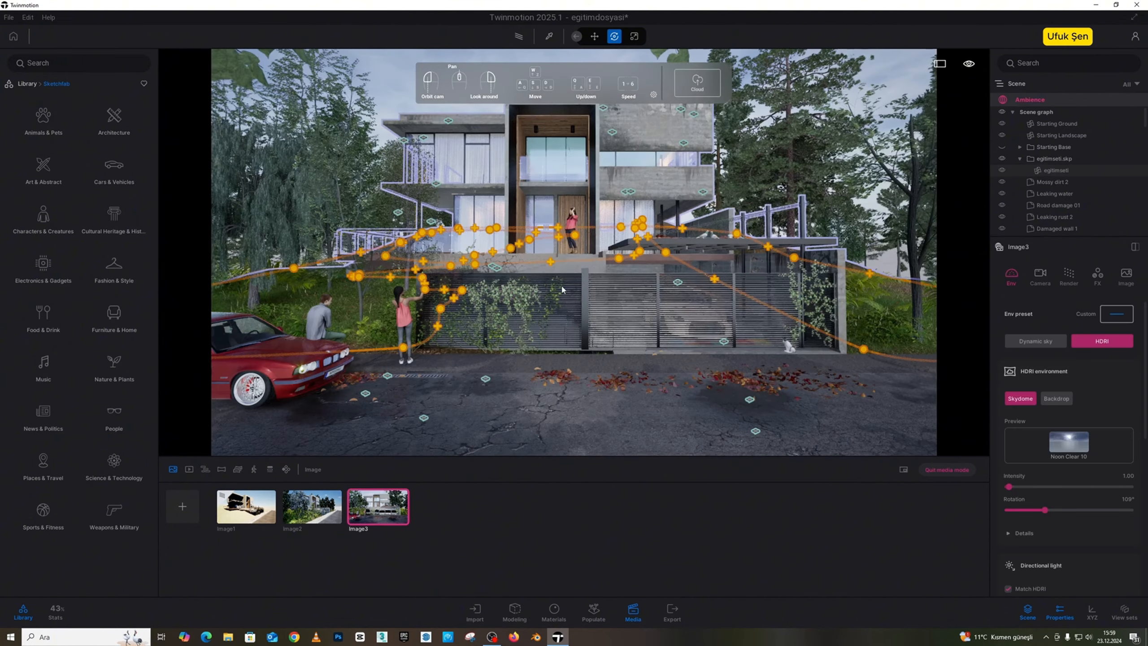
- Check Image3 in a path-traced preview, return to the real-time view, and pick the material of the red car's headlight lens
{"action": "left_click", "coordinate": [523, 39]}
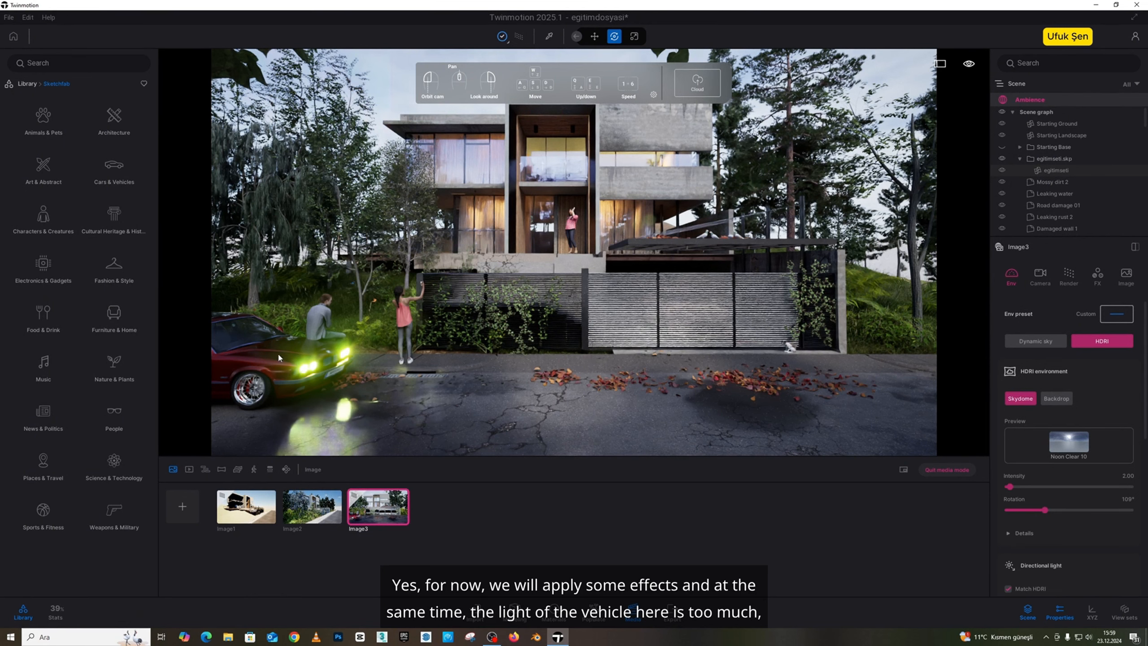
{"action": "left_click", "coordinate": [518, 37]}
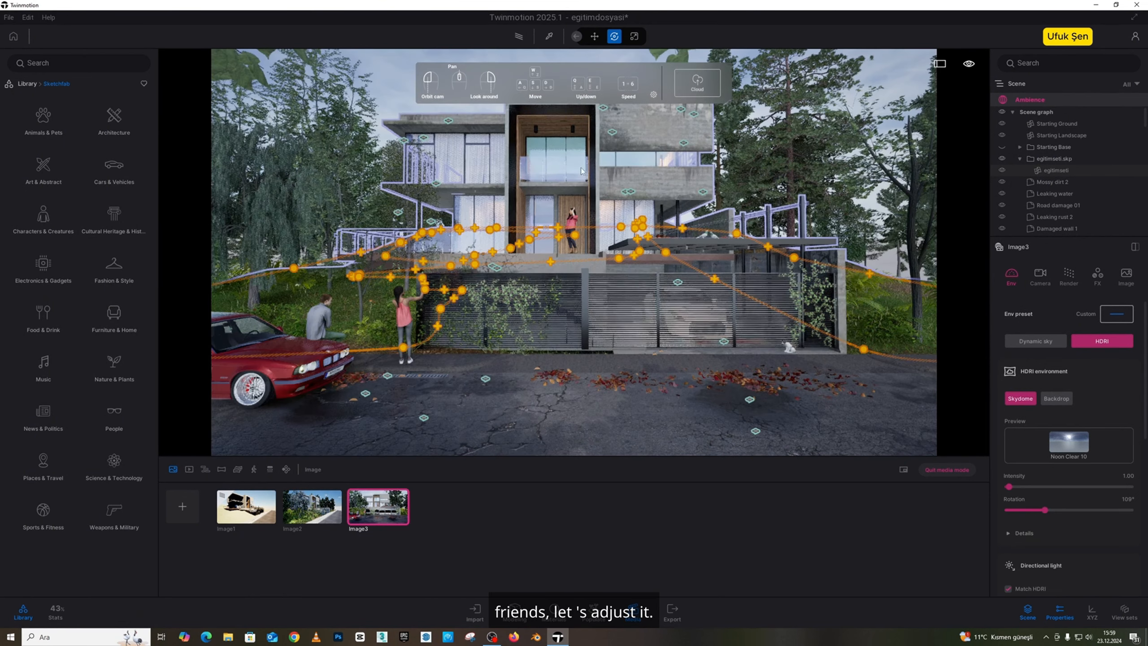
{"action": "right_click_drag", "start_coordinate": [574, 271], "coordinate": [429, 312]}
{"action": "key", "text": "w"}
{"action": "key", "text": "w"}
{"action": "right_click_drag", "start_coordinate": [486, 275], "coordinate": [429, 275]}
{"action": "key", "text": "w"}
{"action": "key", "text": "w"}
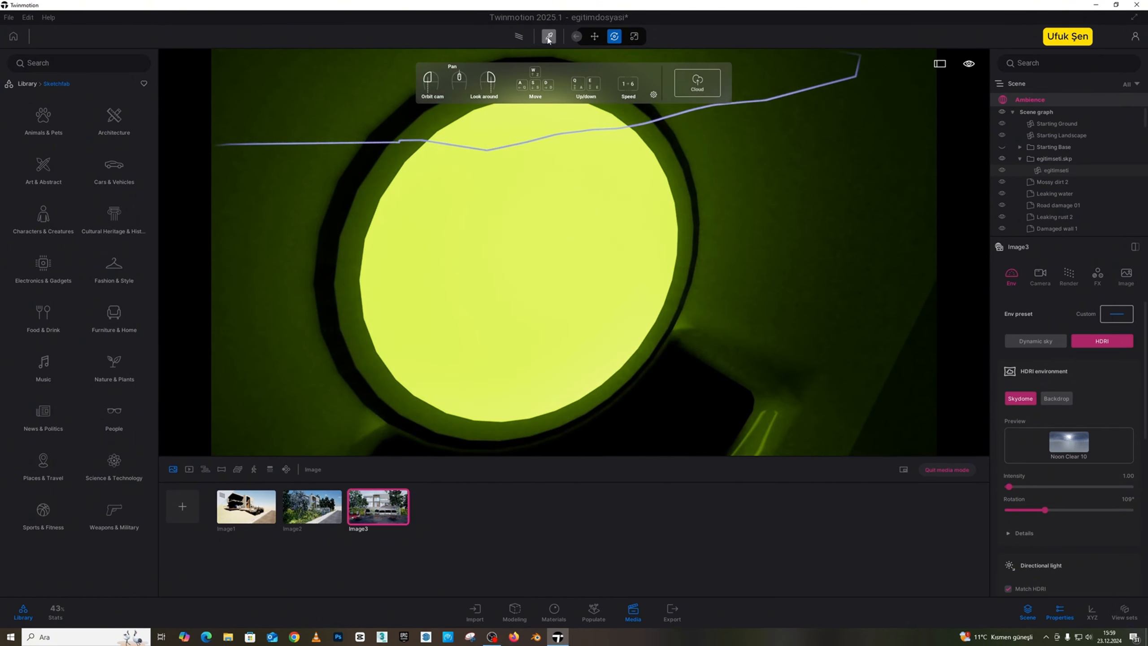
{"action": "left_click", "coordinate": [548, 37]}
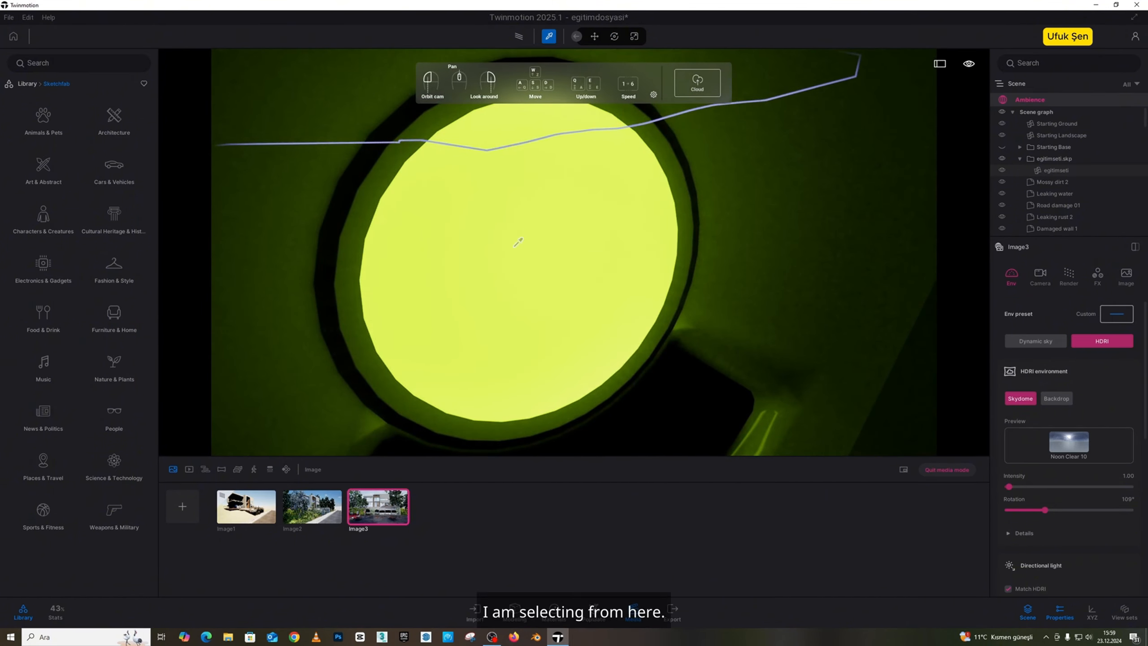
{"action": "left_click", "coordinate": [520, 238]}
- Lower the headlight material's emissive intensity to 1500 nit and preview Image3 with the path tracer again
{"action": "scroll", "coordinate": [1035, 476], "scroll_direction": "down", "scroll_amount": 10}
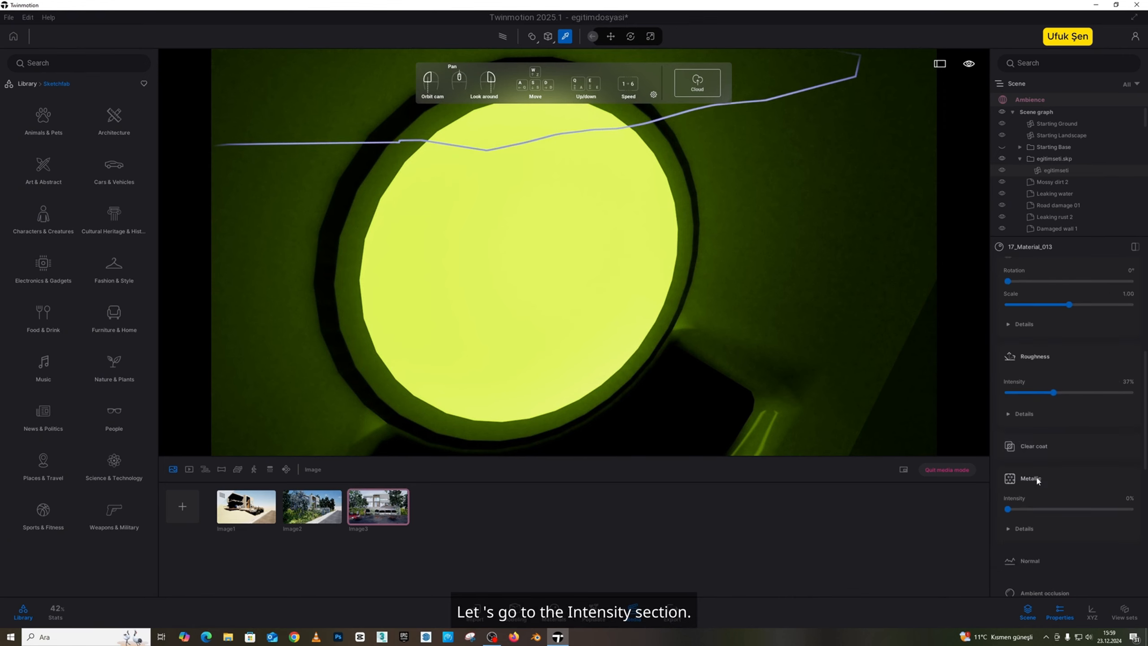
{"action": "scroll", "coordinate": [1043, 459], "scroll_direction": "down", "scroll_amount": 2}
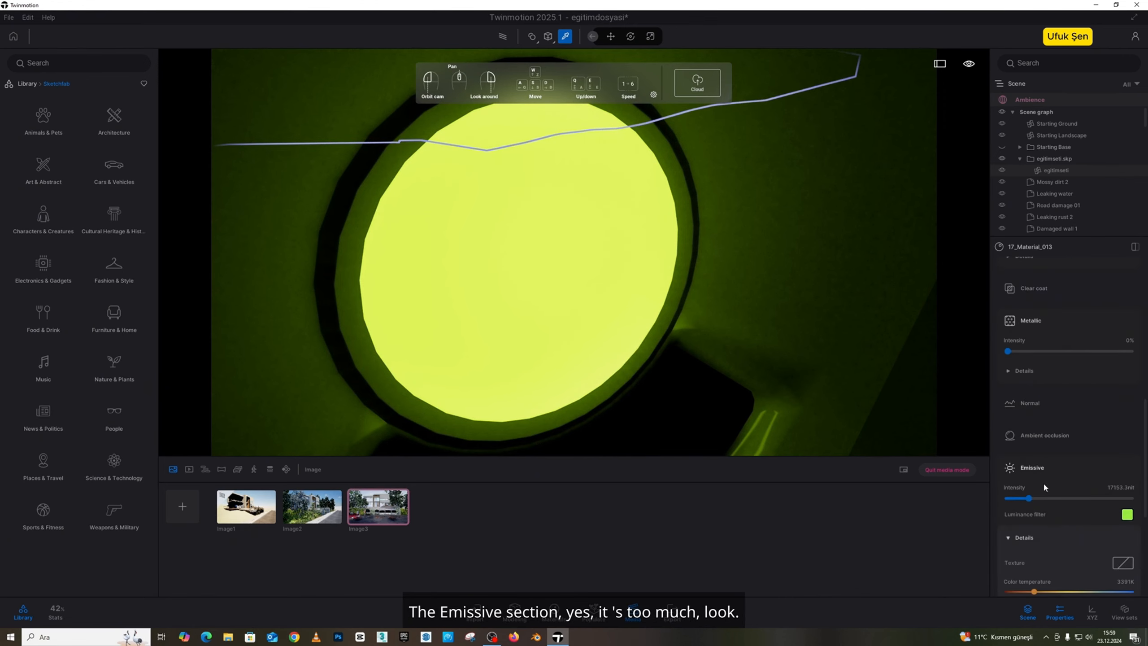
{"action": "left_click_drag", "start_coordinate": [1037, 497], "coordinate": [1012, 498]}
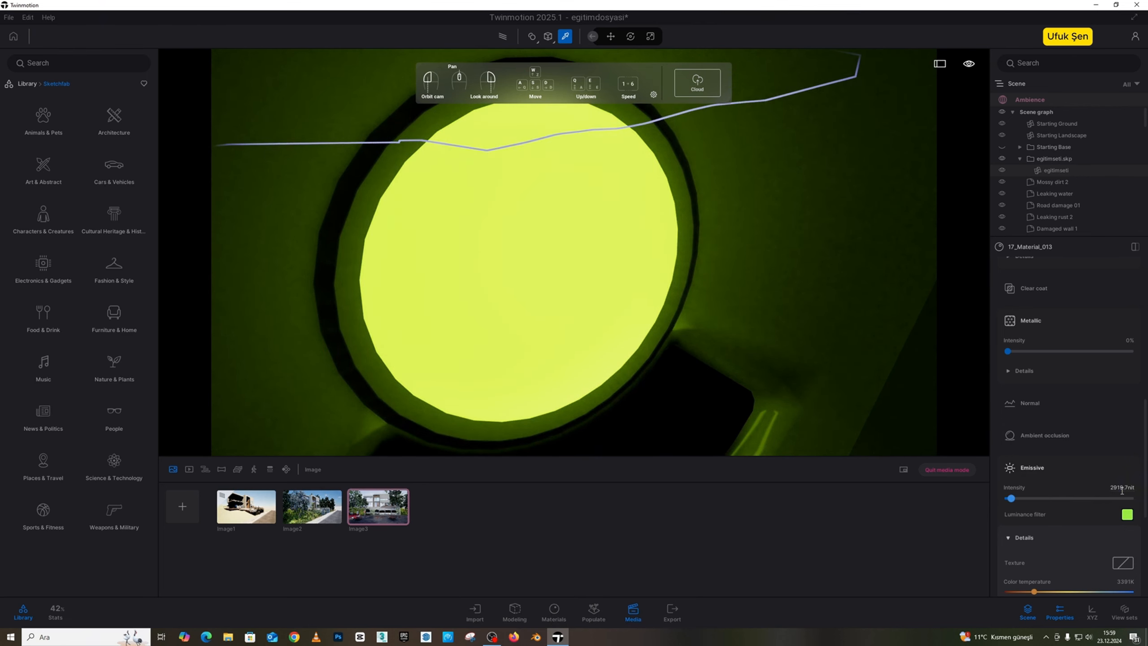
{"action": "type", "text": "00"}
{"action": "key", "text": "Return"}
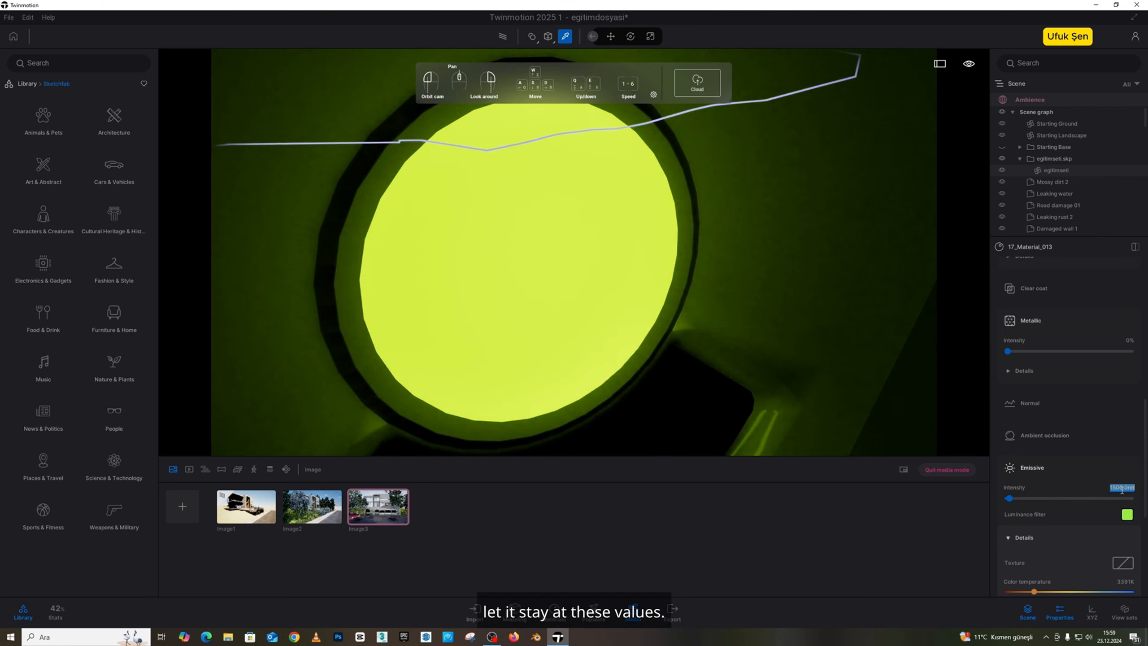
{"action": "key", "text": "Escape"}
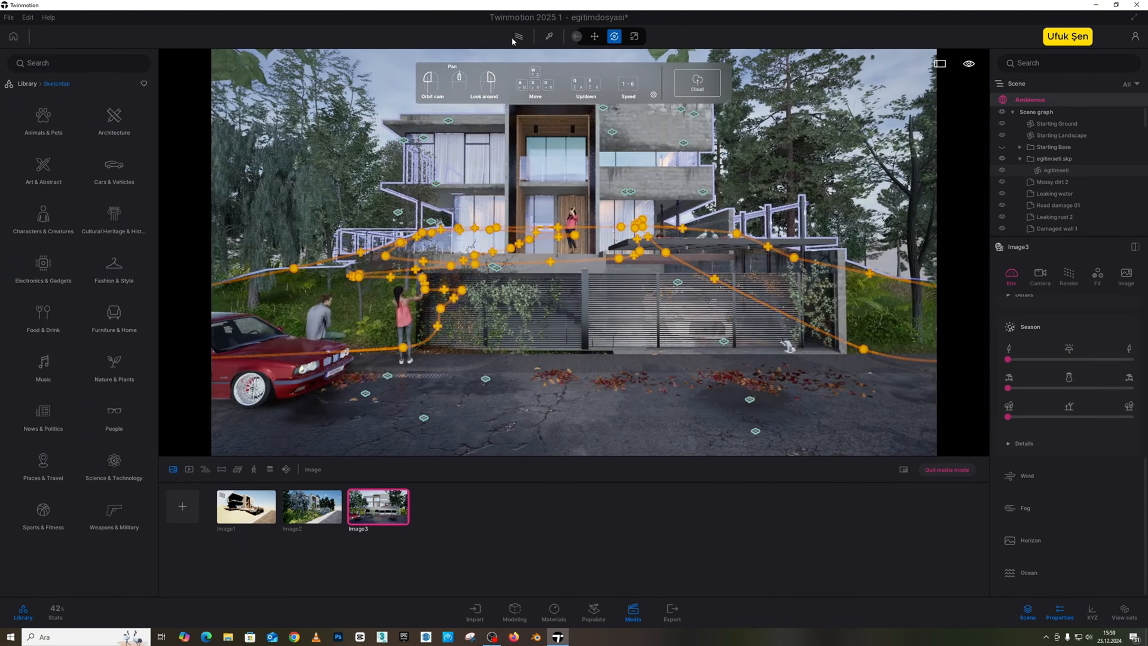
{"action": "left_click", "coordinate": [516, 38]}
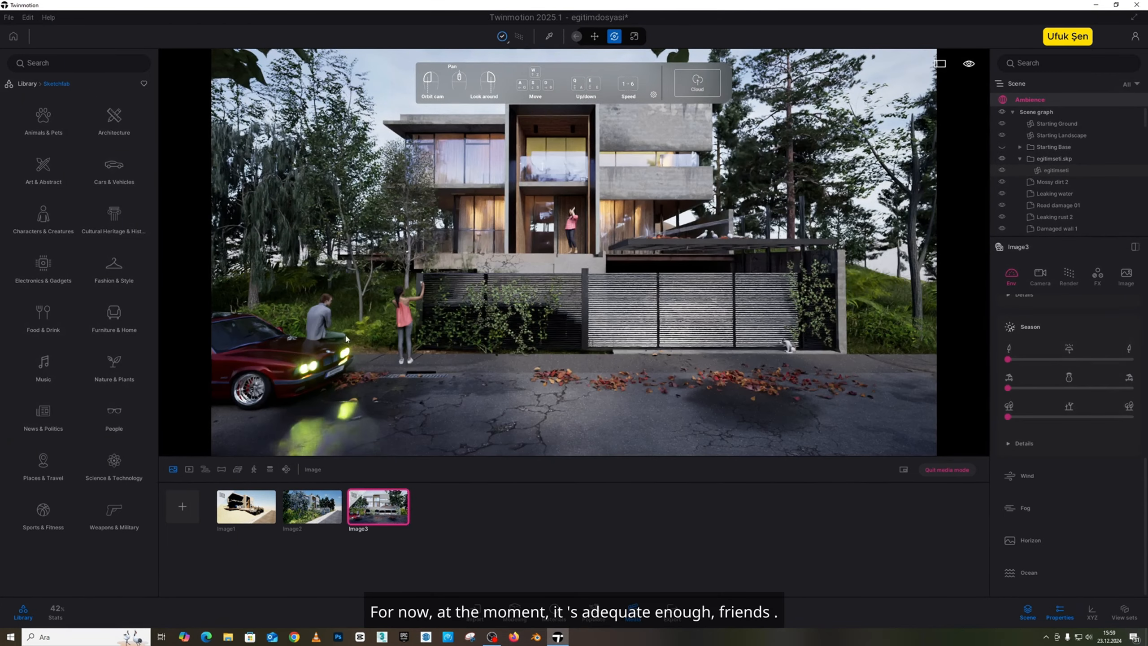